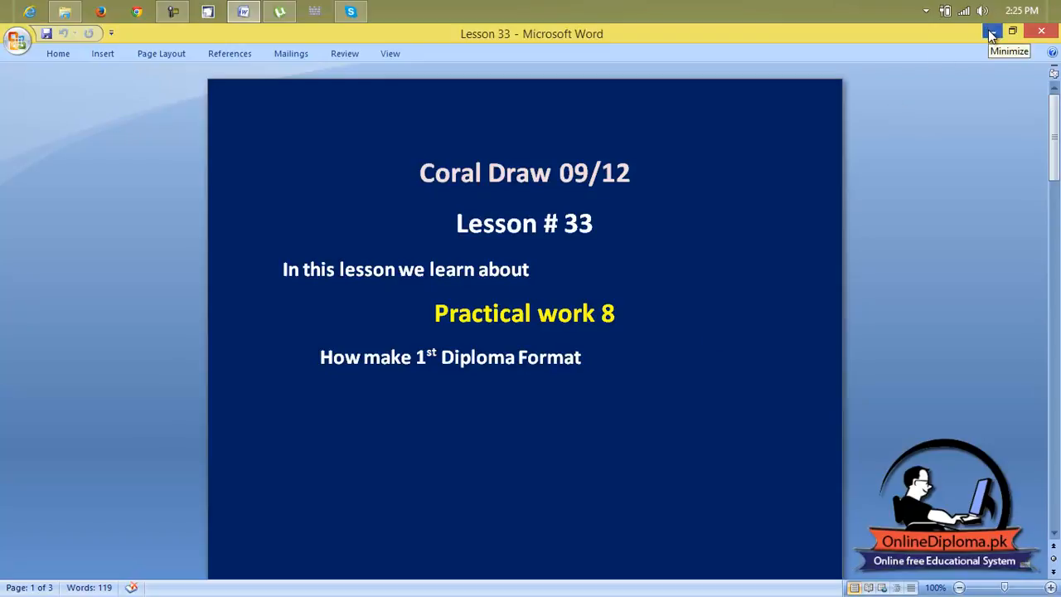
Switch to CorelDRAW 12 and create a new Letter-size drawing in landscape orientation.
click(991, 33)
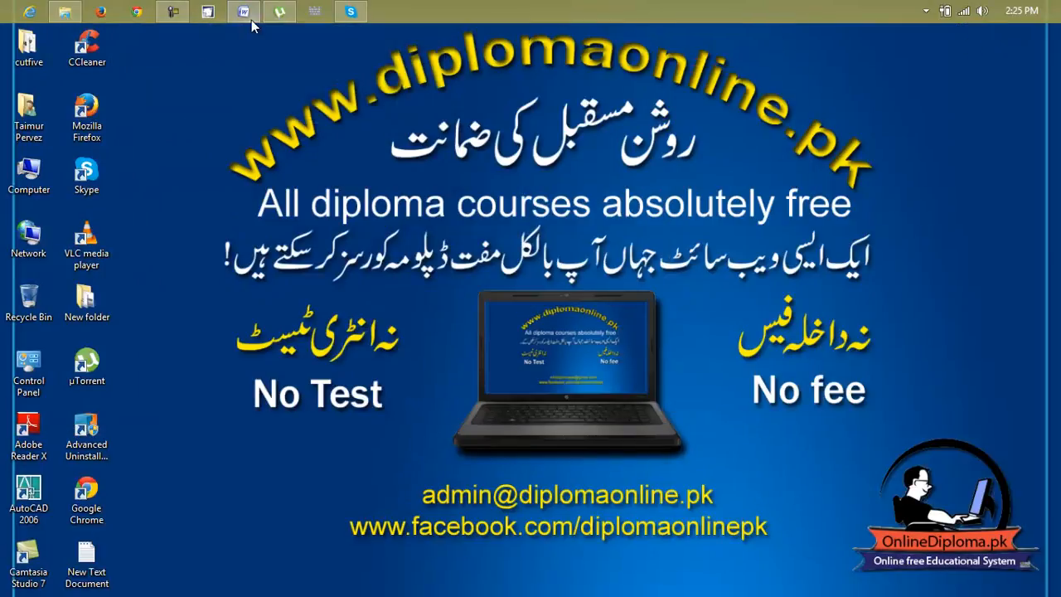
click(207, 11)
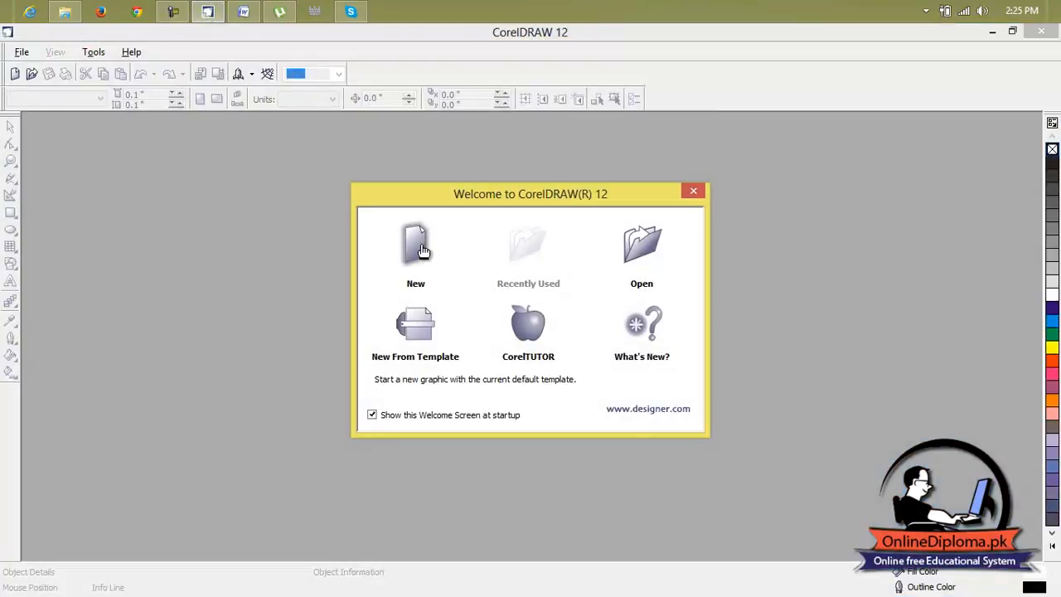
click(418, 247)
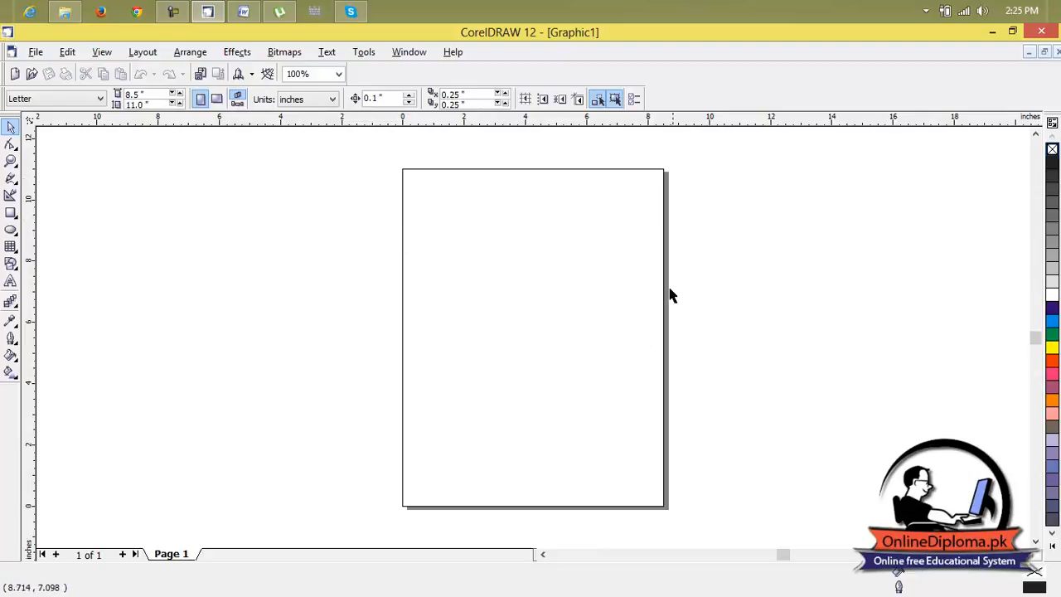
click(216, 98)
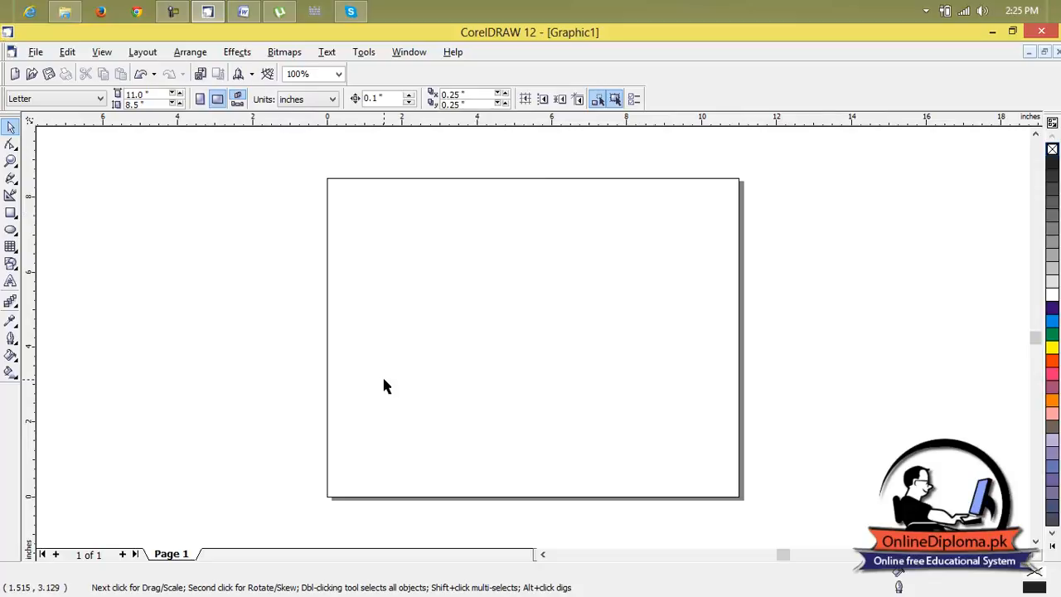
Draw a rectangle about 5.27 inches high on the page and set its width to 11 inches.
click(11, 213)
drag(359, 224, 687, 421)
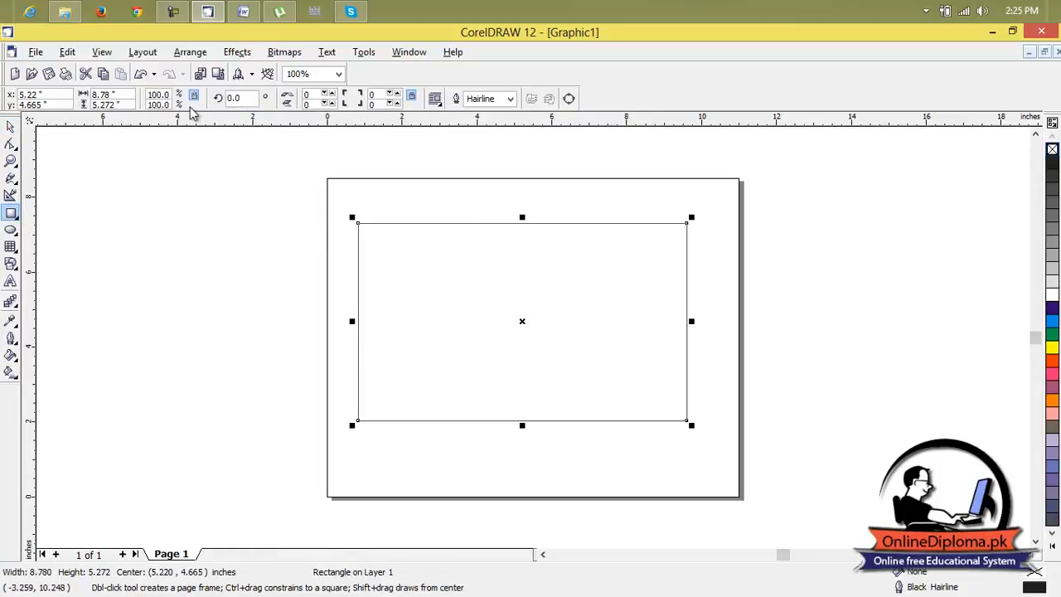
drag(125, 93, 88, 93)
text(11)
key(Return)
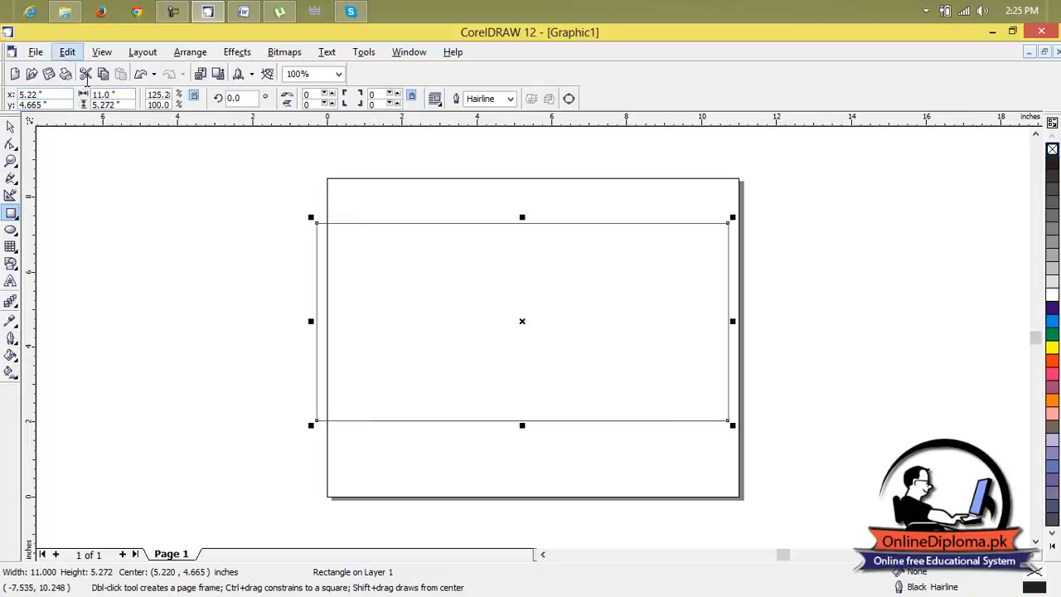
drag(124, 105, 88, 104)
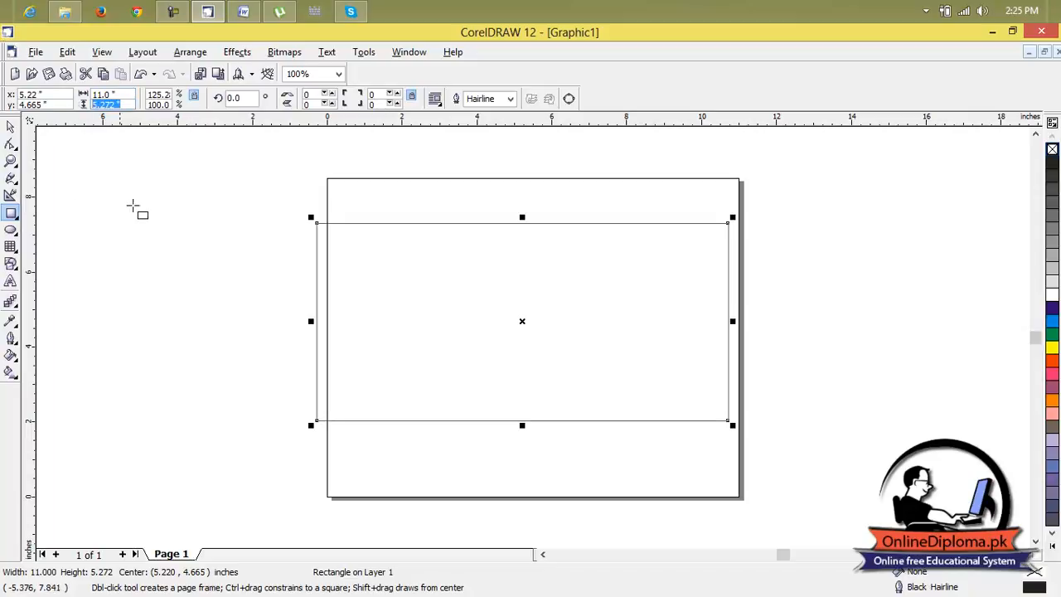
click(11, 127)
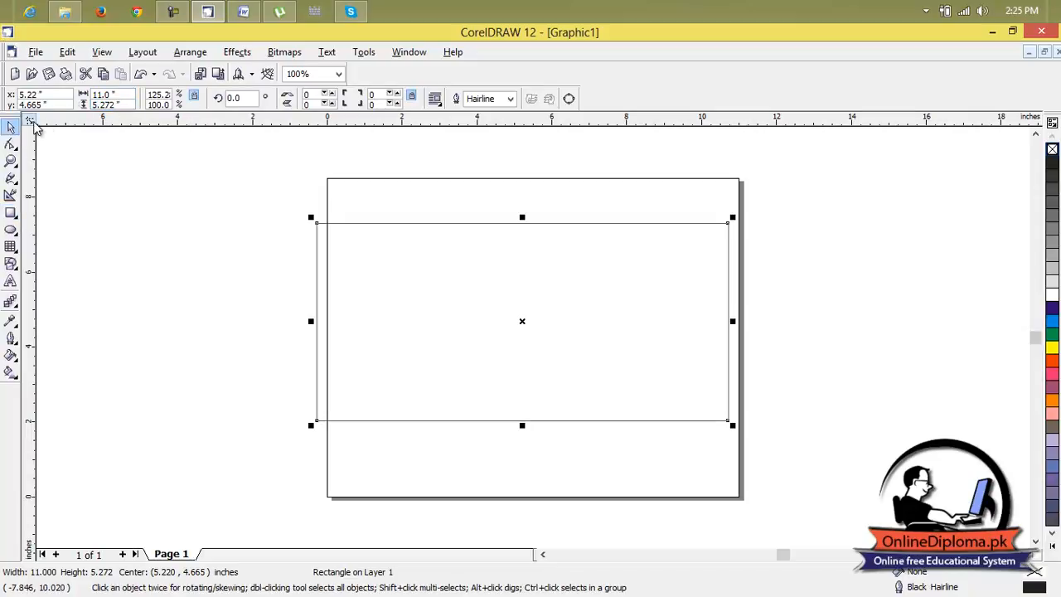
click(61, 154)
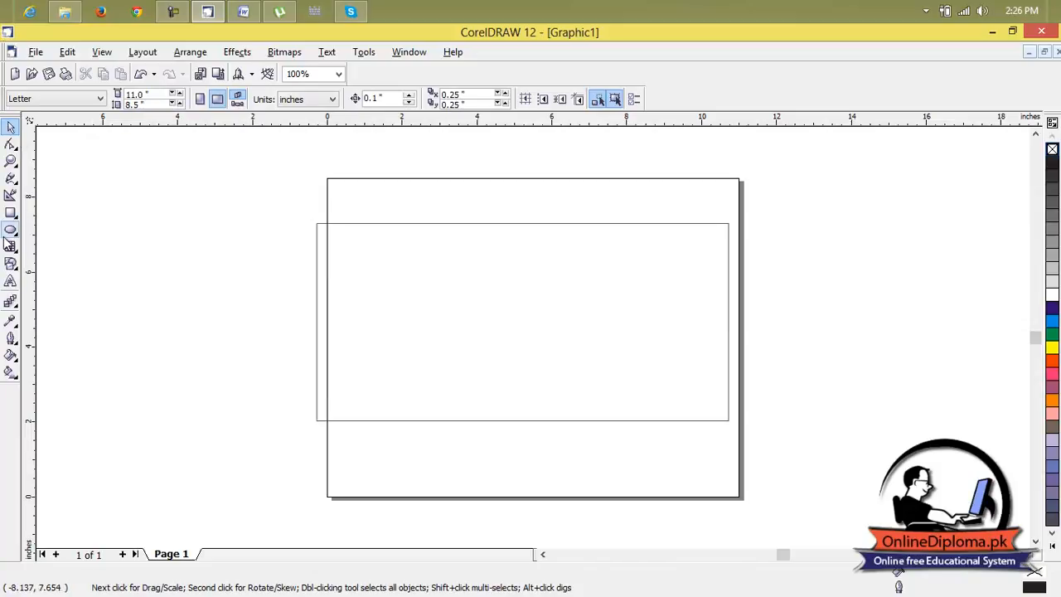
click(414, 284)
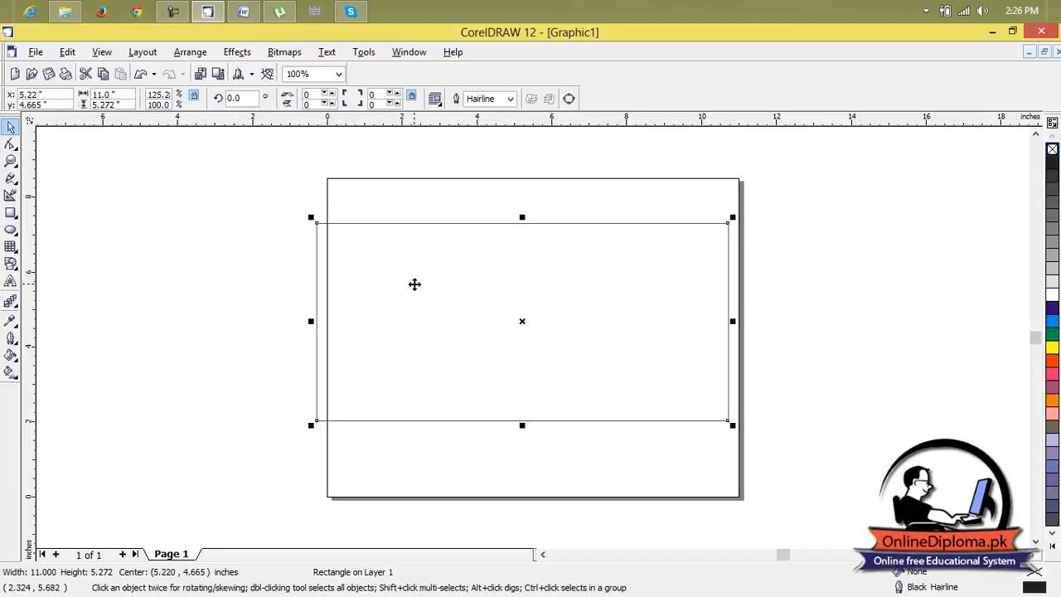
key(Delete)
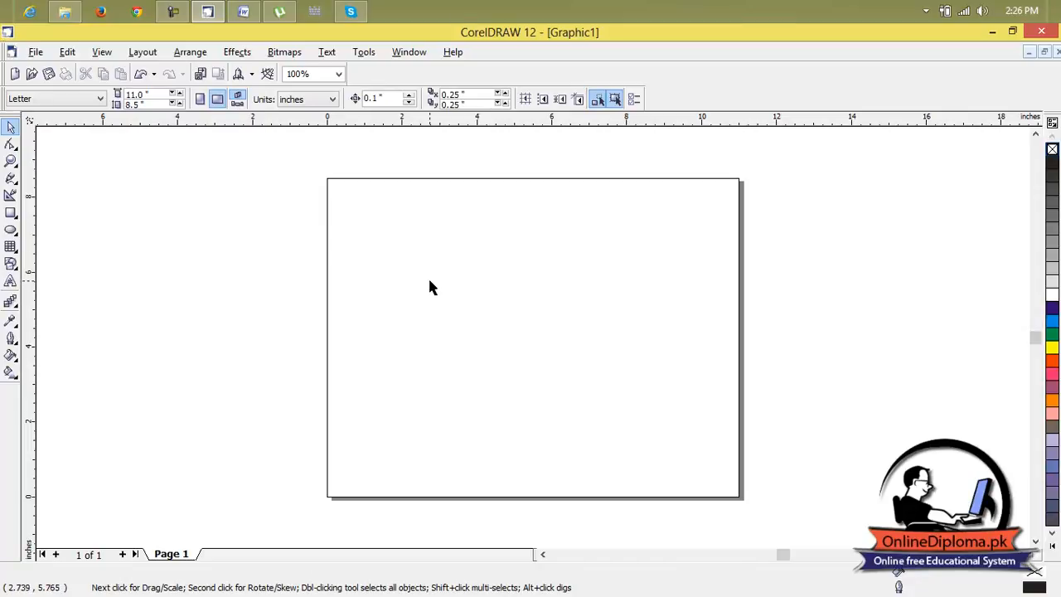
scroll(486, 308, down, 2)
scroll(486, 309, up, 1)
drag(485, 303, 554, 347)
drag(417, 291, 448, 313)
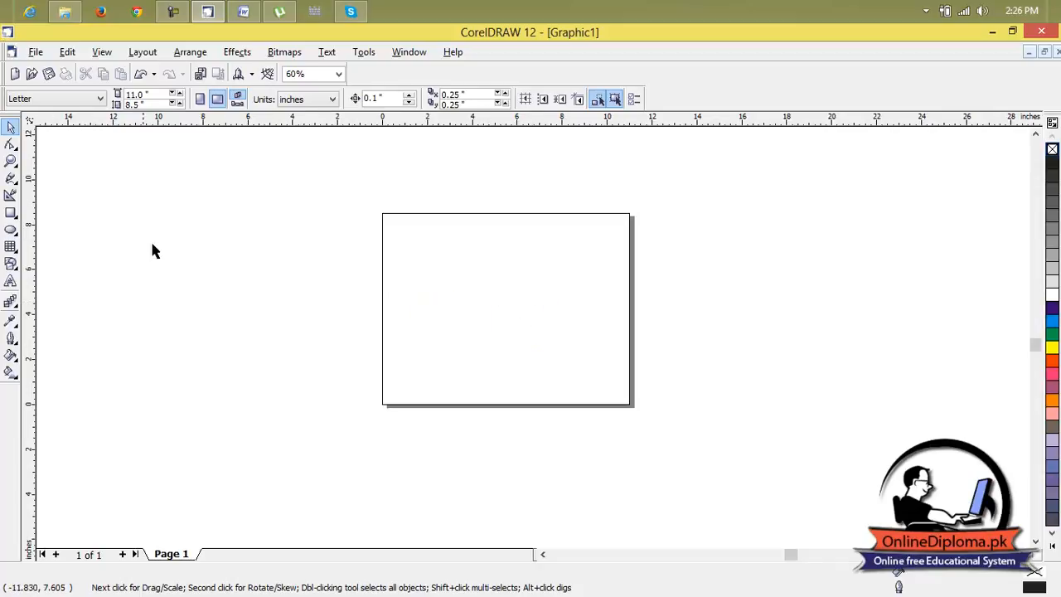
key(ctrl+z)
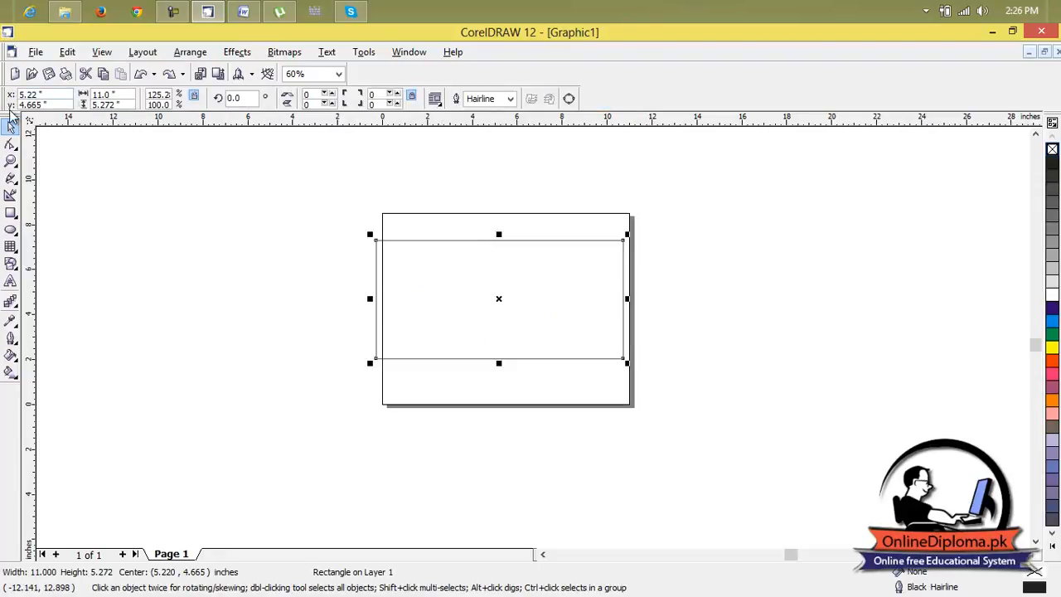
Set the rectangle's height to 8.5 inches.
double_click(106, 104)
text(322)
double_click(126, 105)
key(Escape)
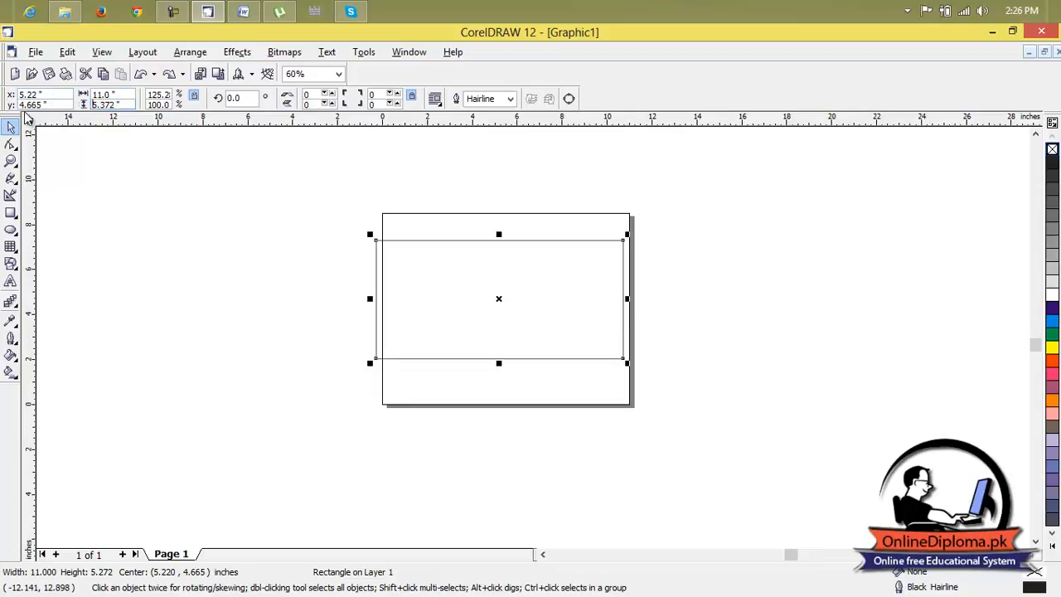
drag(125, 105, 89, 110)
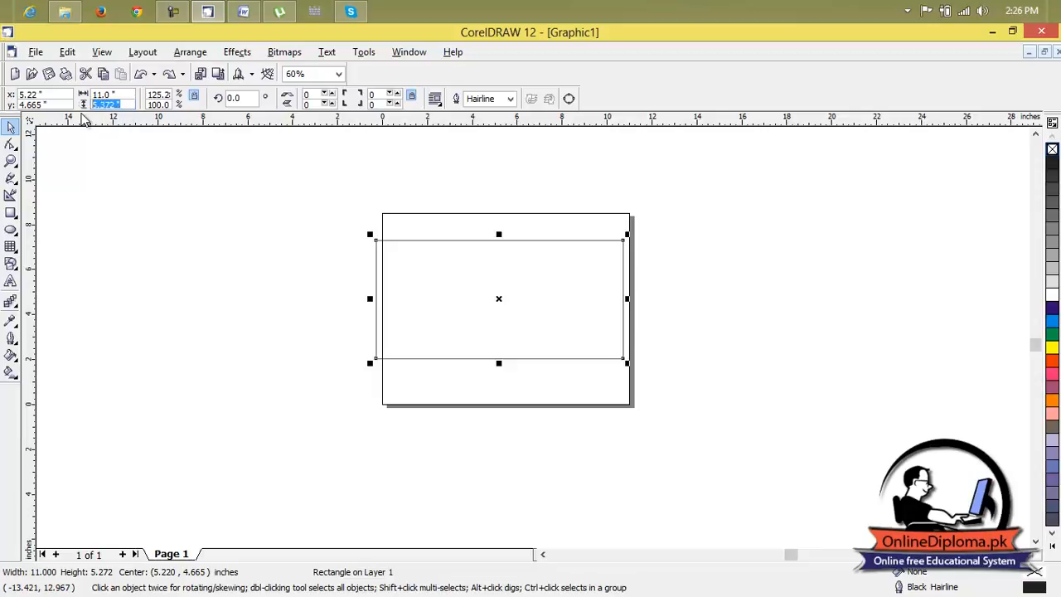
text(8.5)
key(Return)
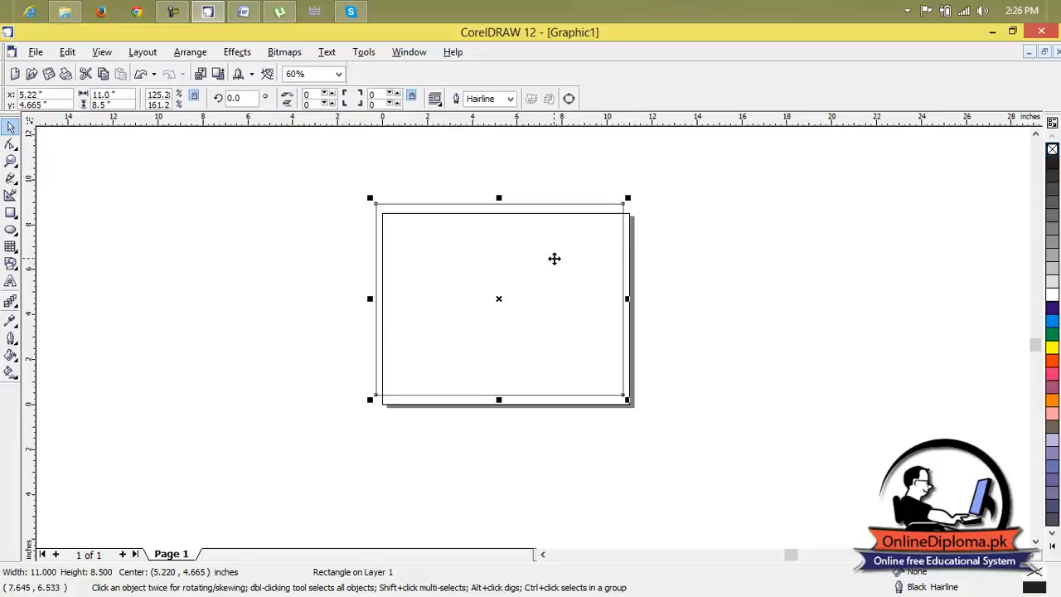
Center the rectangle on the page so that its edges coincide with the page borders.
drag(554, 258, 555, 256)
click(712, 239)
click(539, 270)
scroll(535, 266, up, 1)
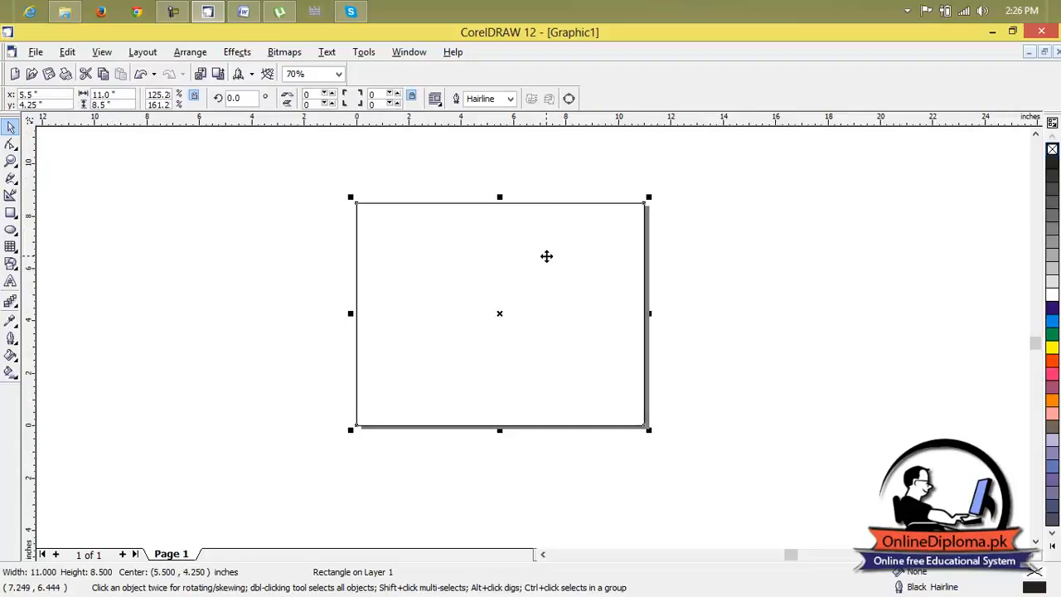
click(729, 283)
click(594, 363)
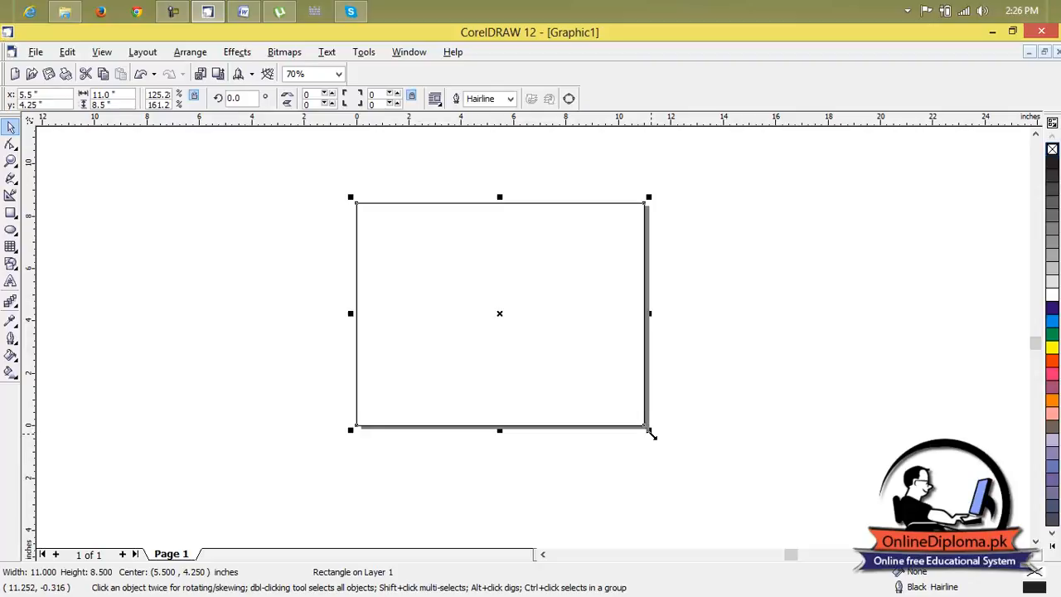
Shrink the rectangle about its center to about 10.5 by 8.1 inches, leaving an even margin inside the page.
mouse_move(651, 433)
mouse_down()
mouse_move(639, 422)
mouse_move(654, 423)
mouse_up()
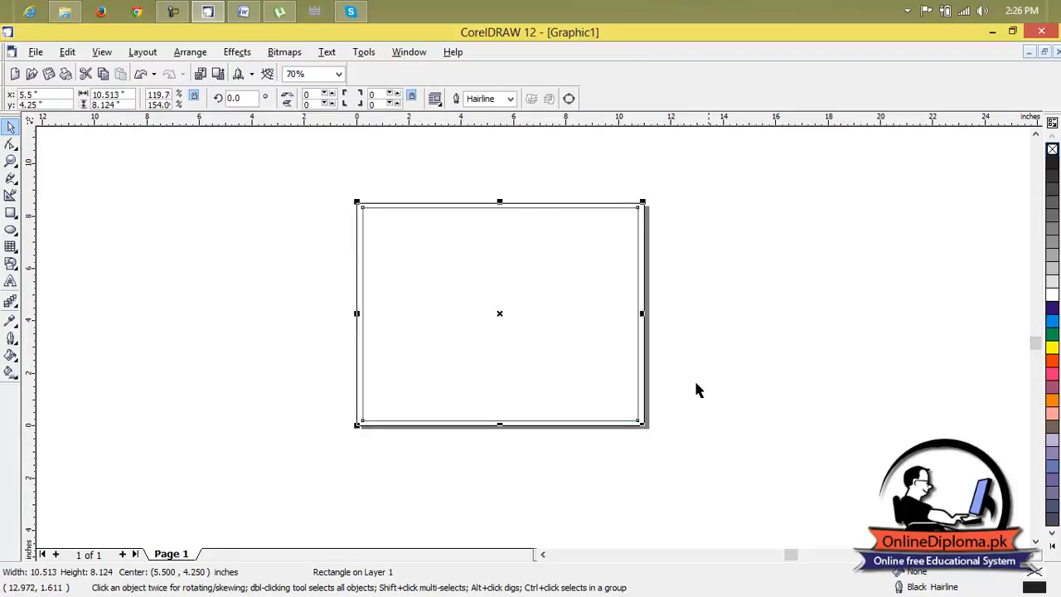
click(530, 278)
click(481, 208)
click(489, 310)
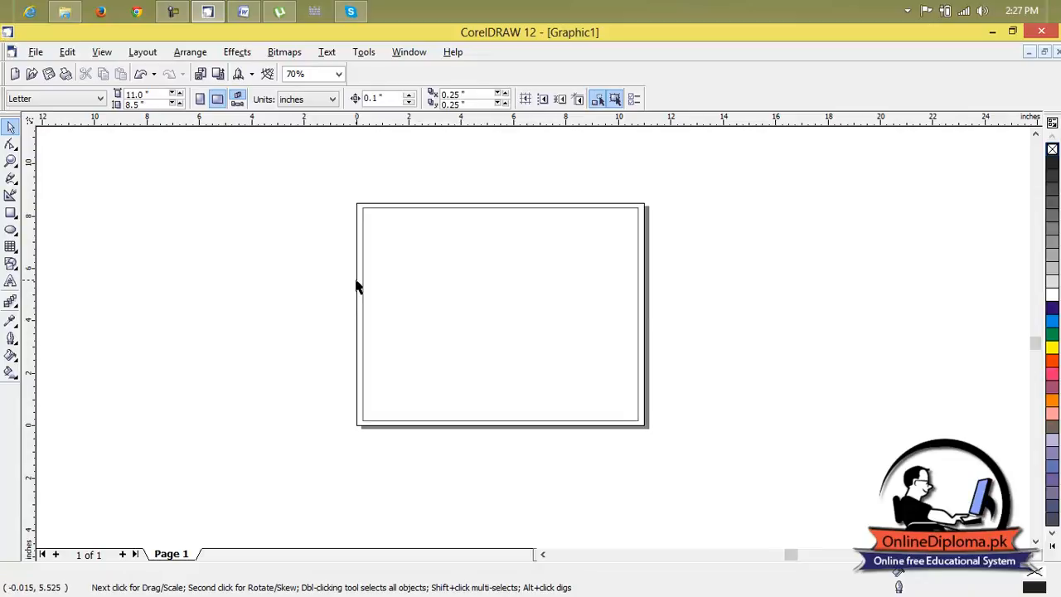
Give the page a solid light grey background (10% Black).
scroll(355, 285, up, 1)
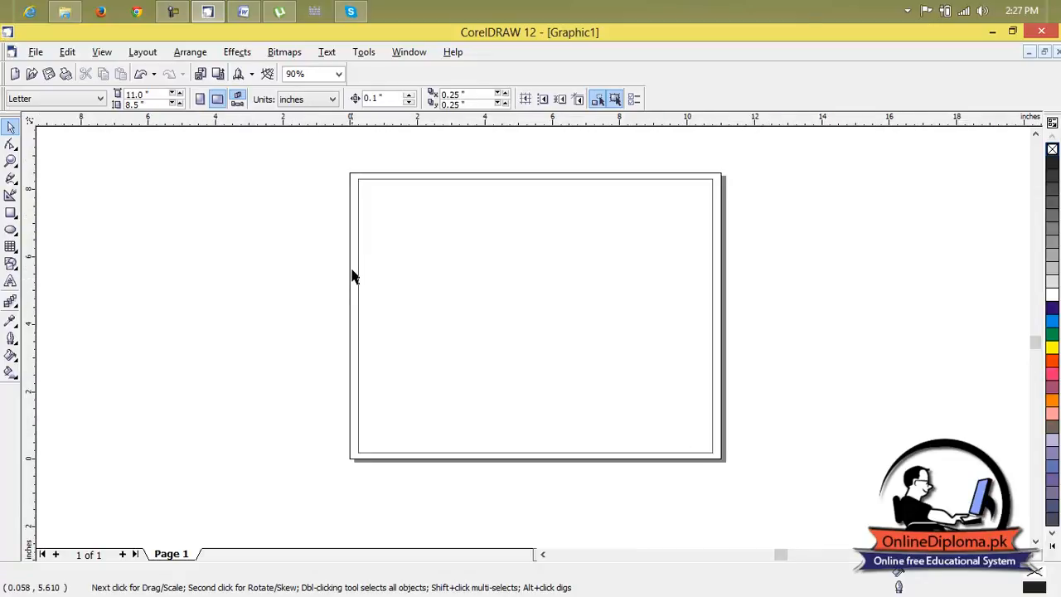
click(409, 227)
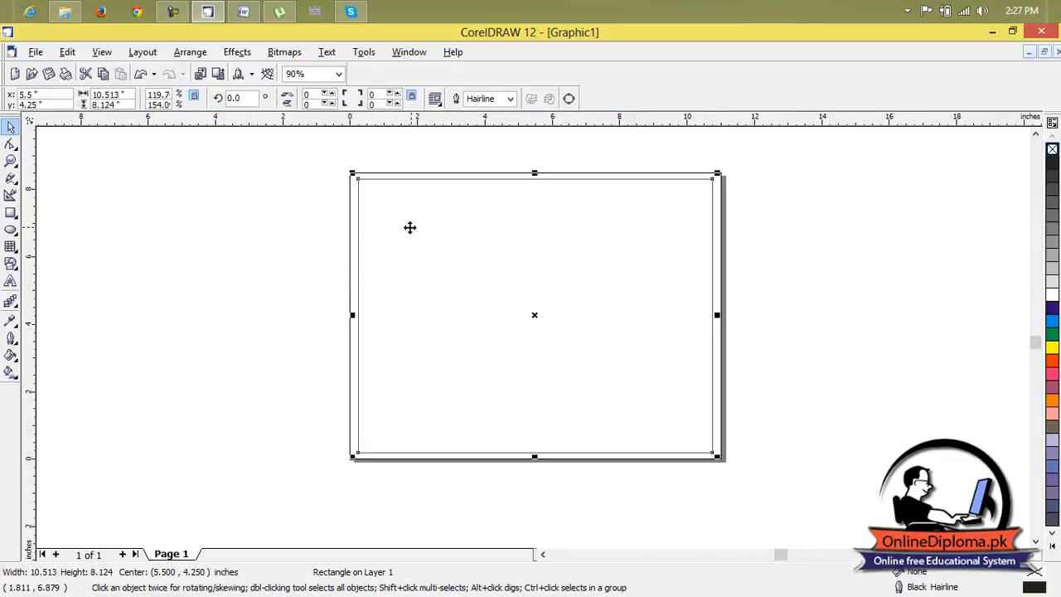
click(349, 230)
click(201, 51)
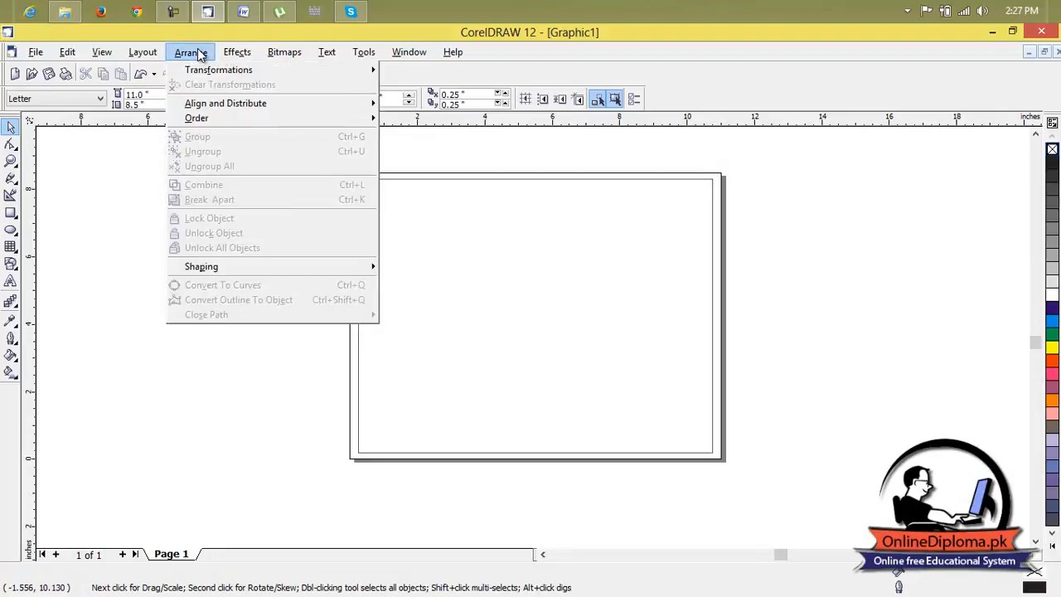
mouse_move(132, 54)
click(184, 170)
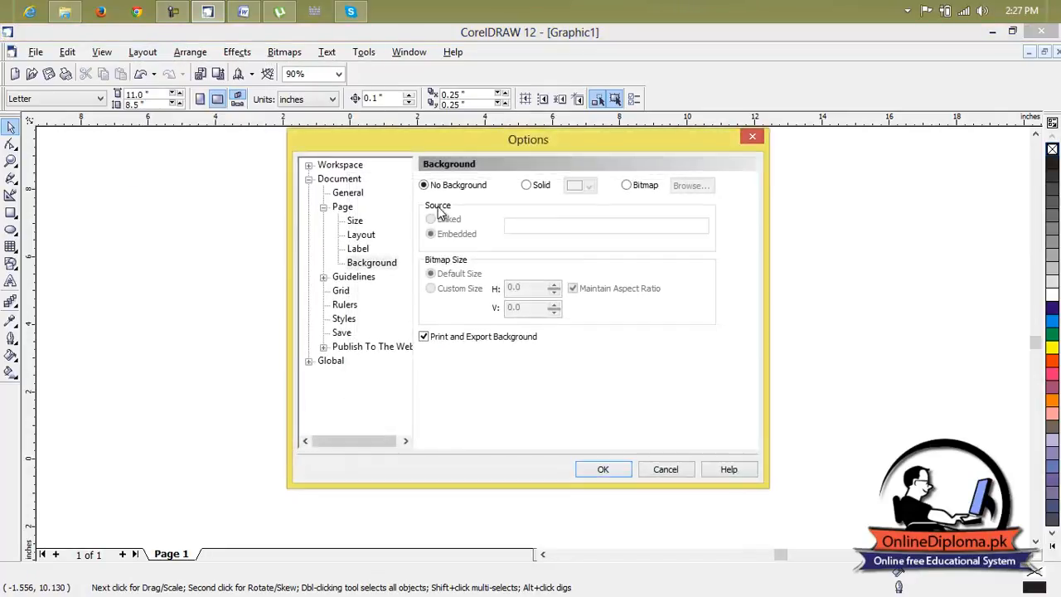
click(527, 186)
click(589, 186)
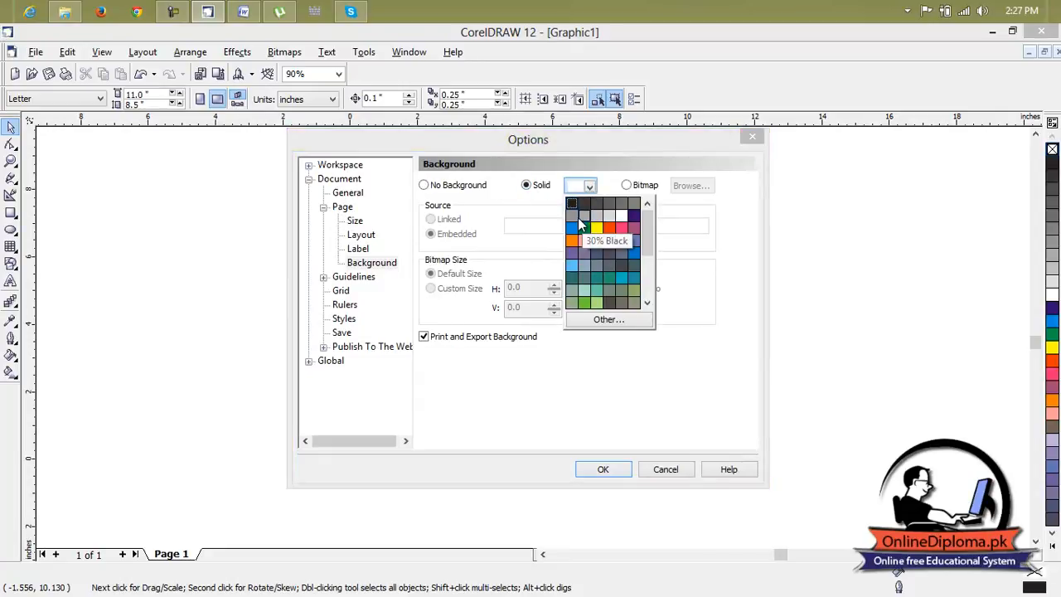
click(613, 220)
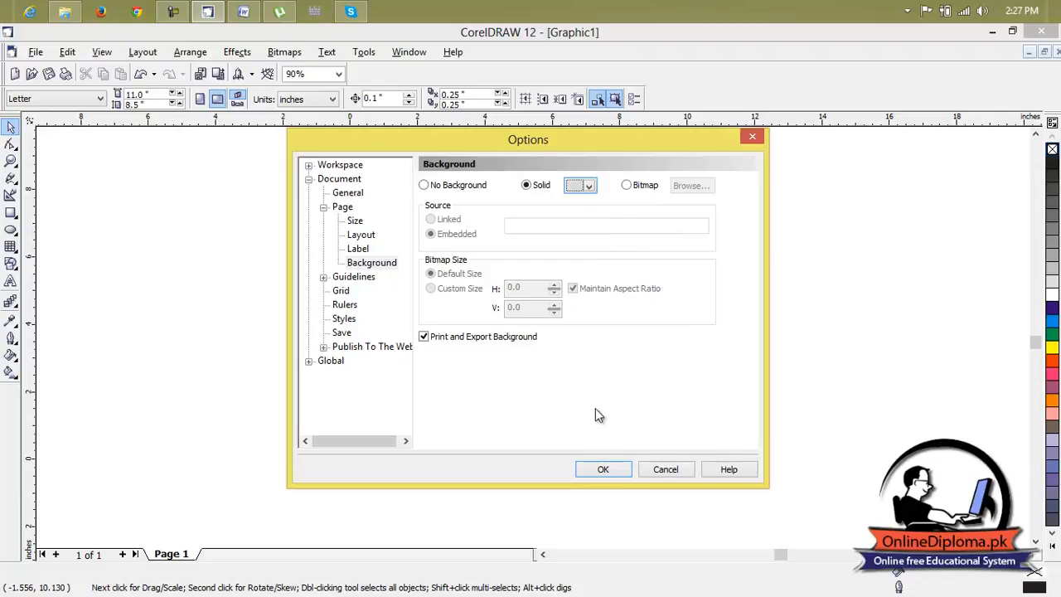
click(614, 469)
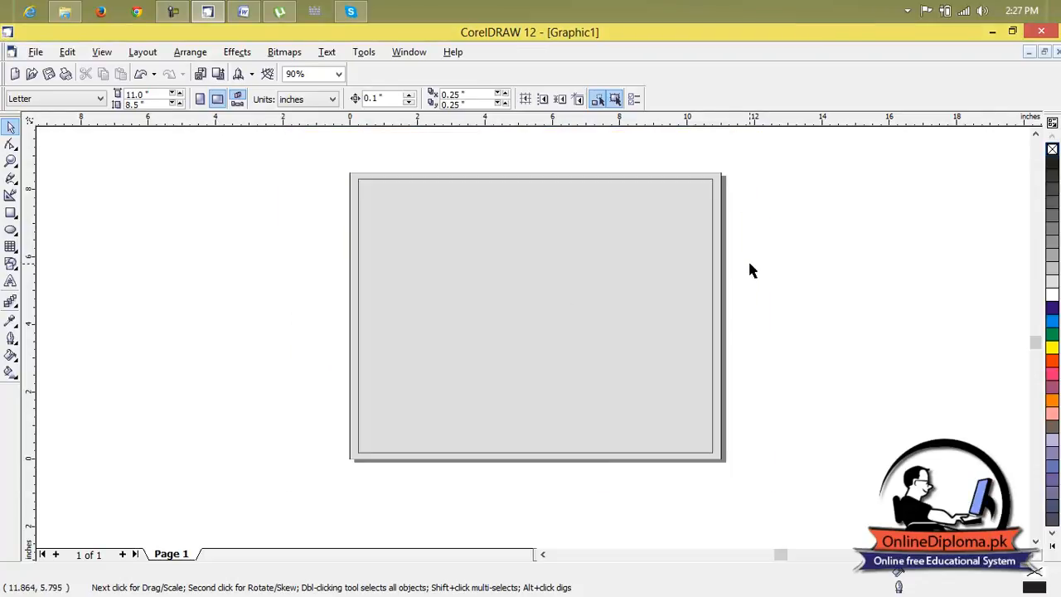
Fill the rectangle inside the page margin with 10% Black.
click(631, 296)
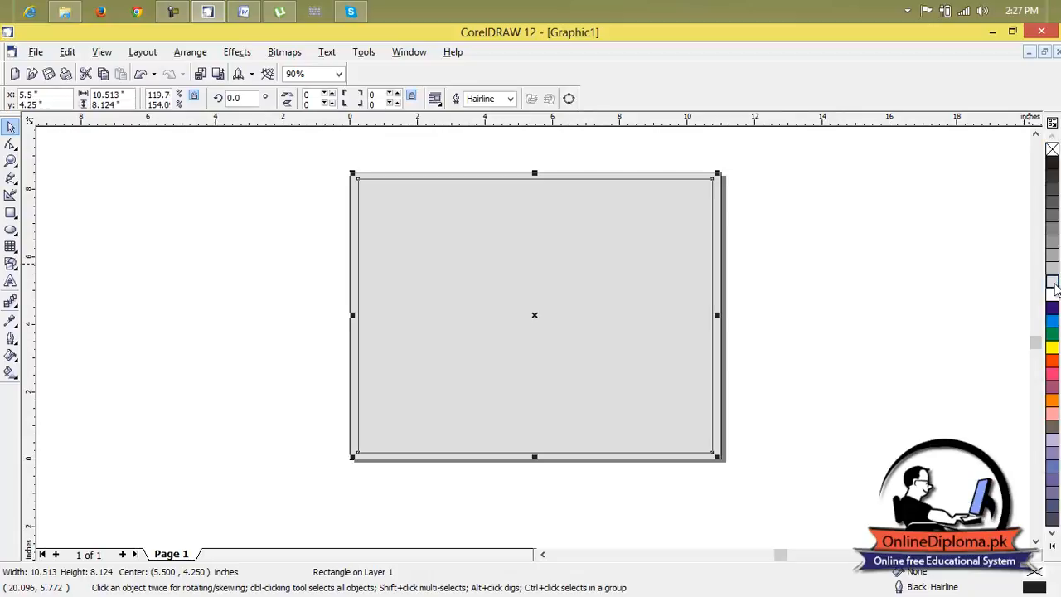
click(744, 258)
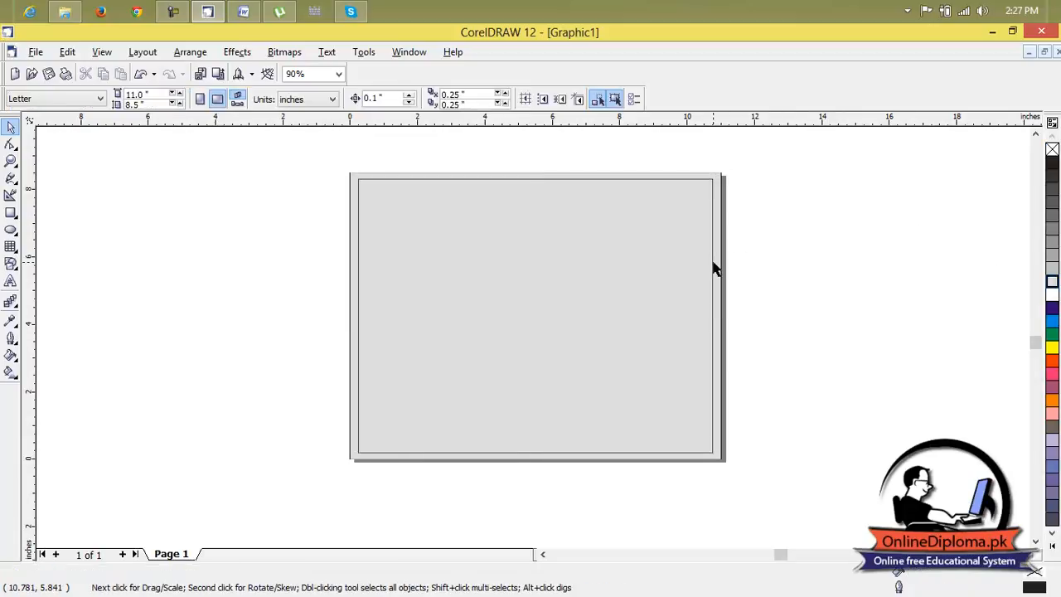
Thicken the rectangle's black outline to 8 points, trying 2 points first.
click(714, 266)
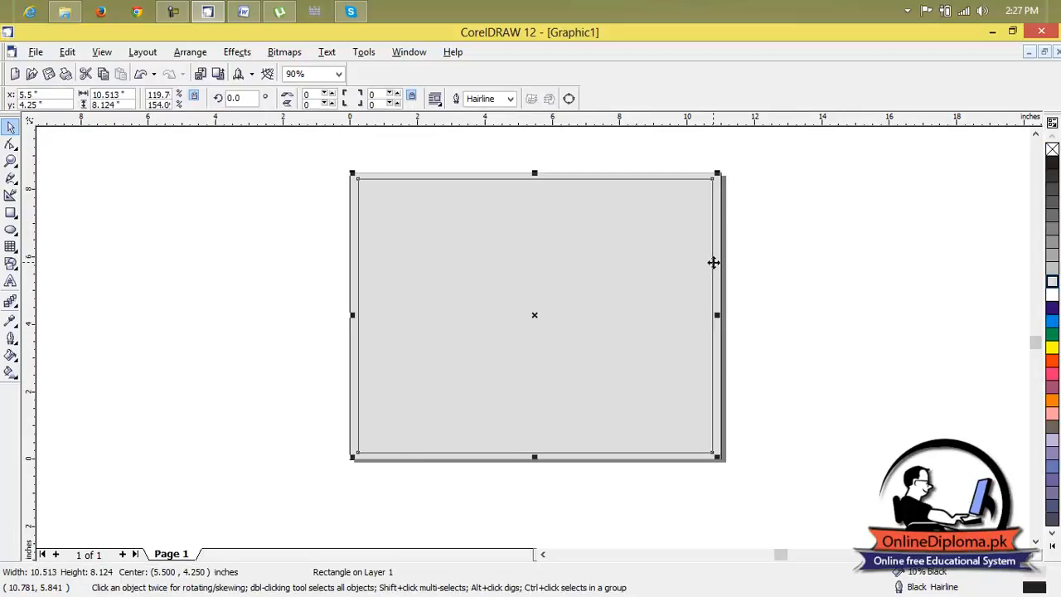
click(11, 340)
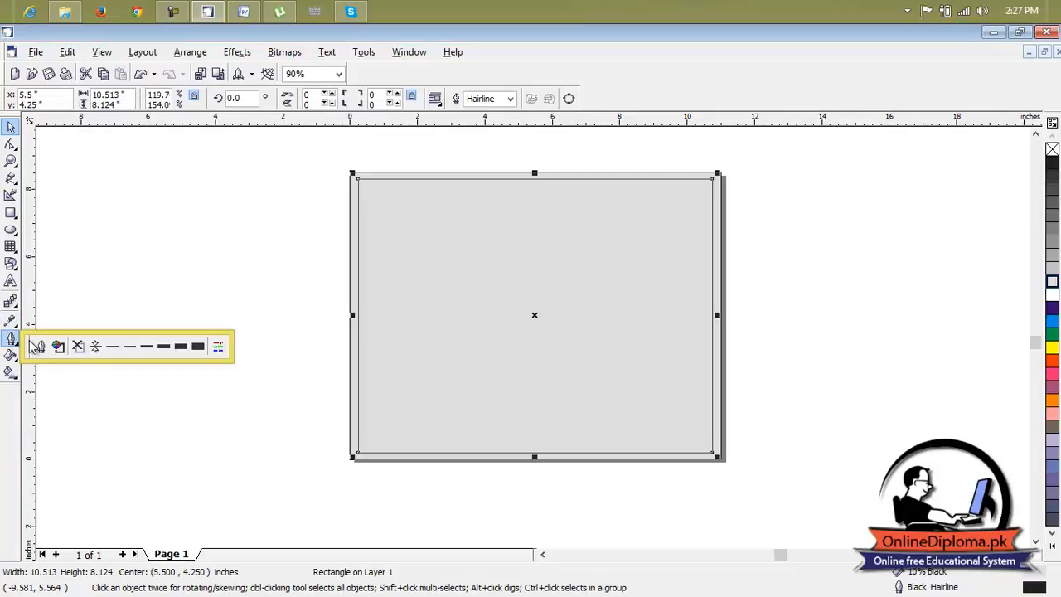
click(147, 347)
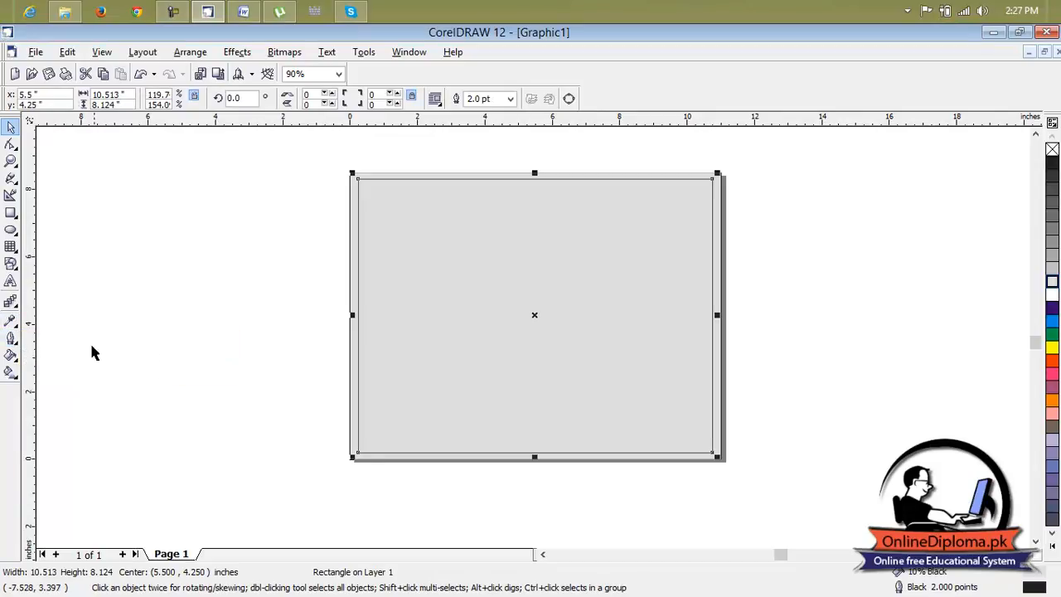
click(12, 339)
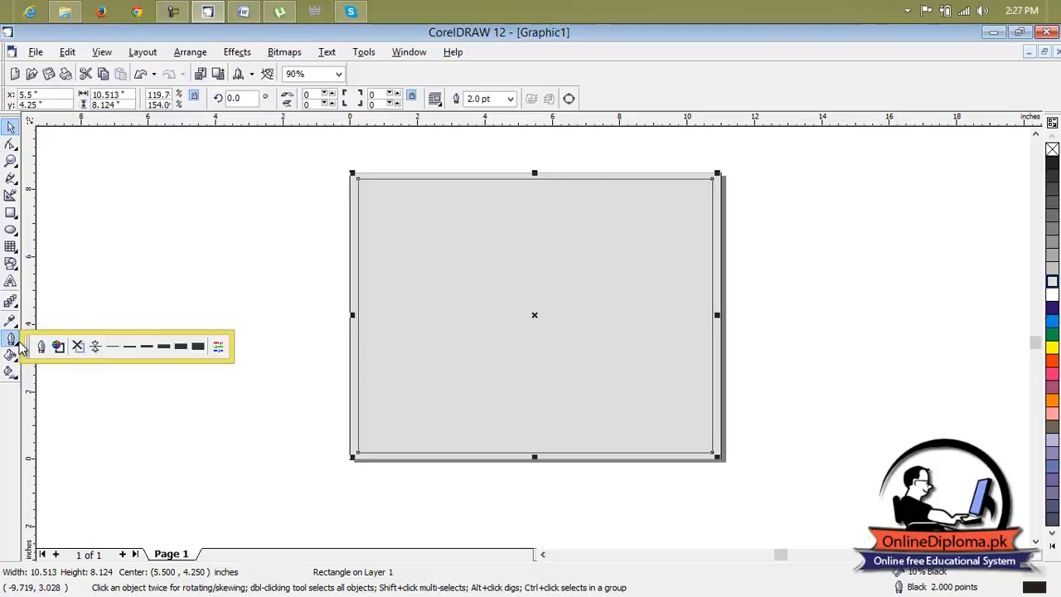
click(166, 351)
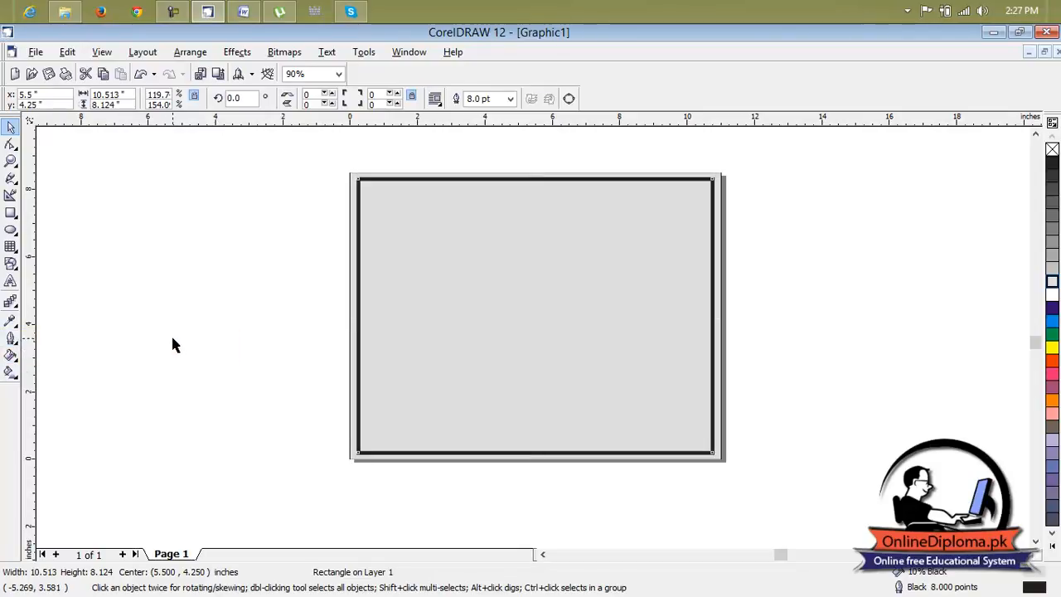
click(864, 254)
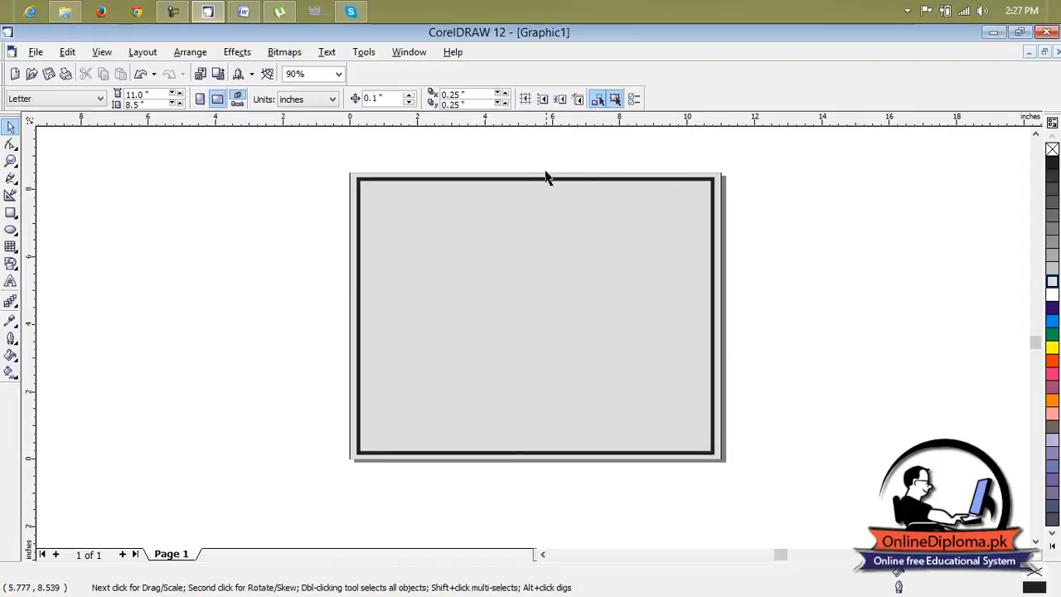
scroll(531, 189, up, 3)
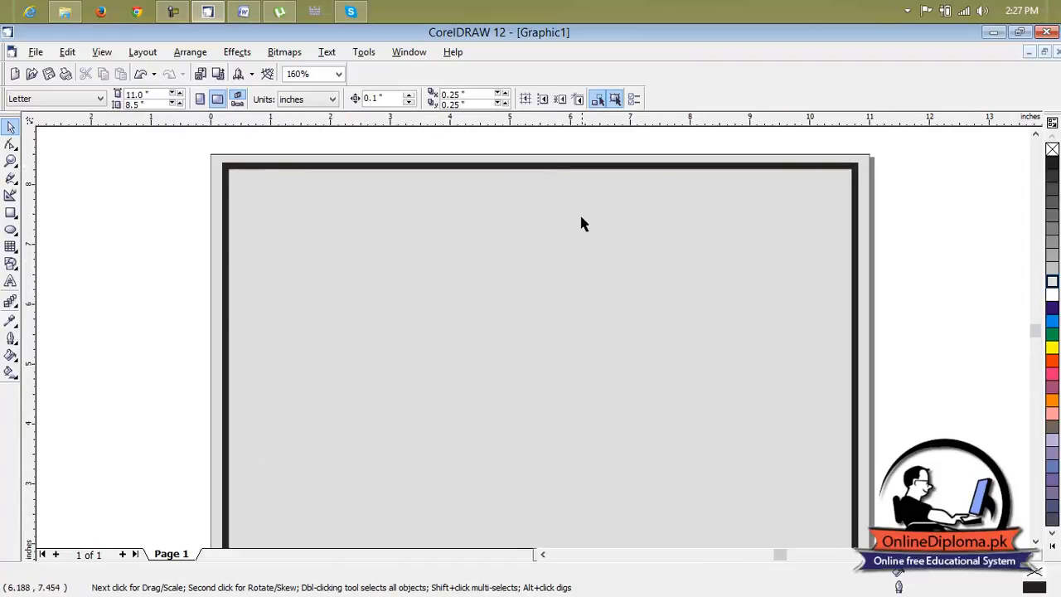
scroll(584, 224, down, 2)
click(1036, 542)
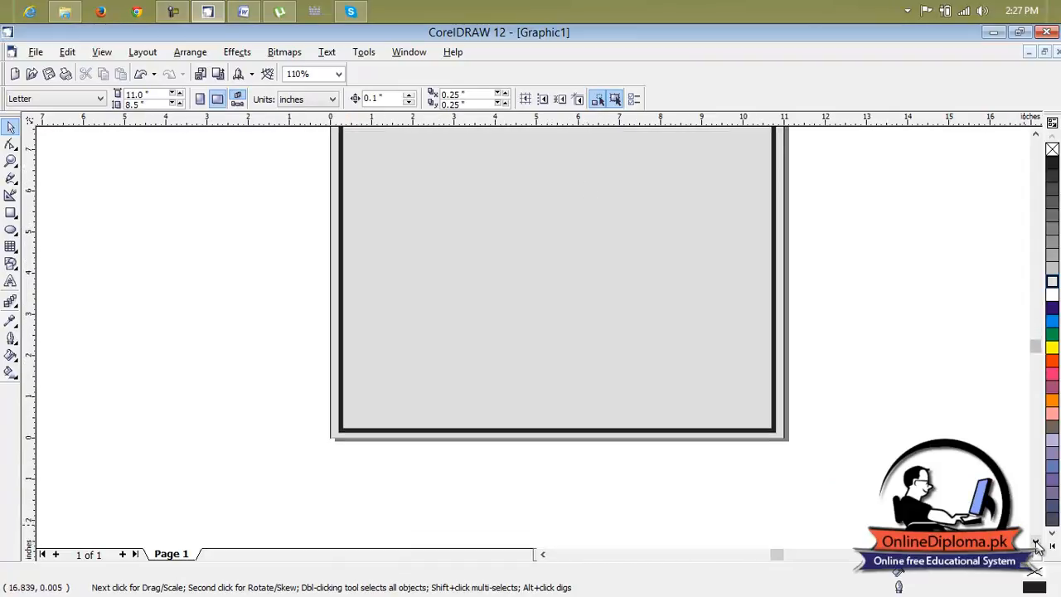
click(11, 282)
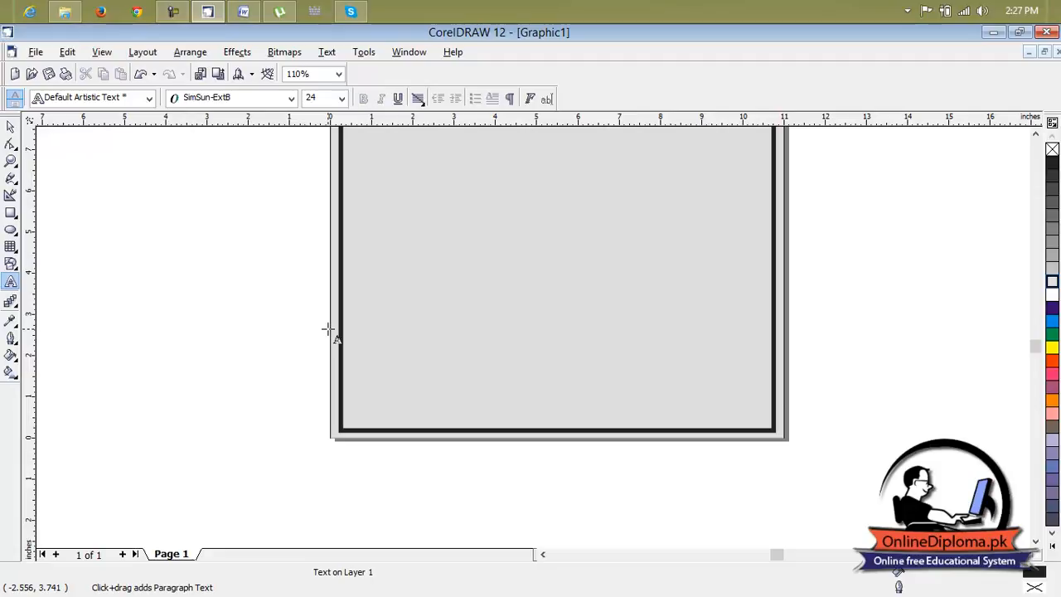
click(227, 279)
text(F)
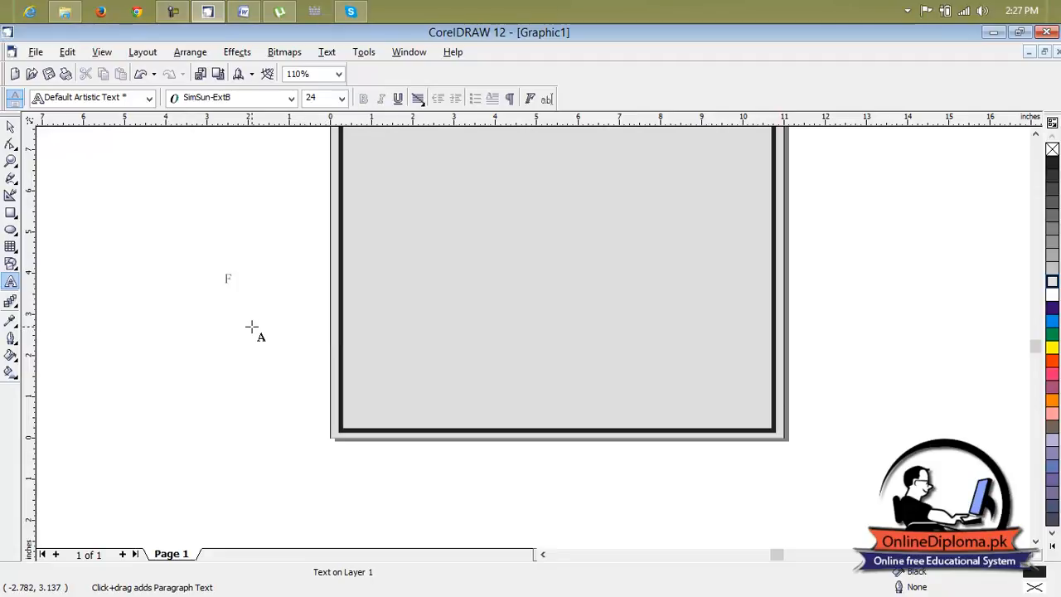
click(11, 126)
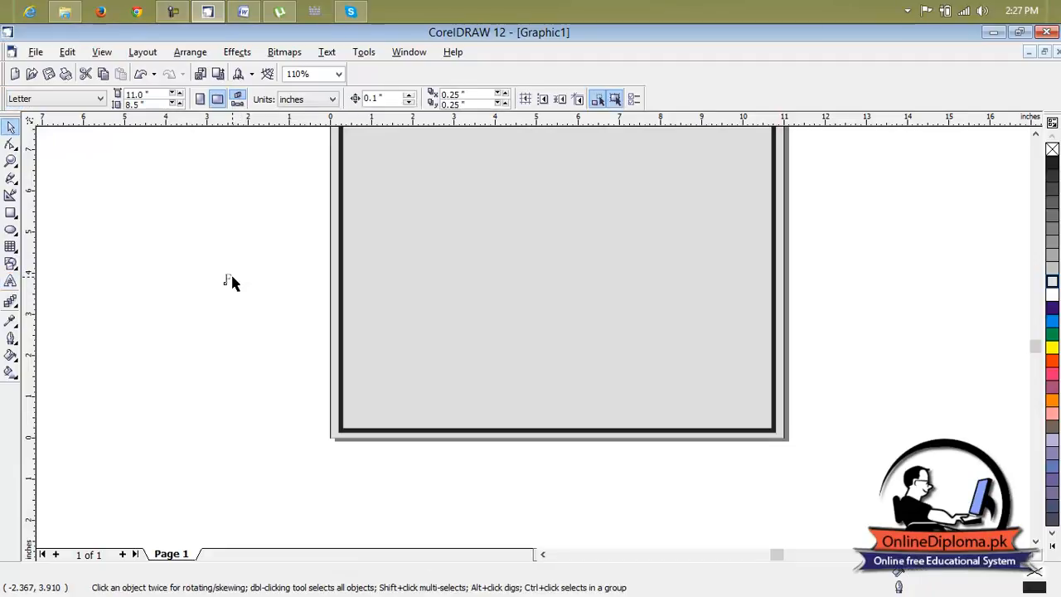
click(232, 277)
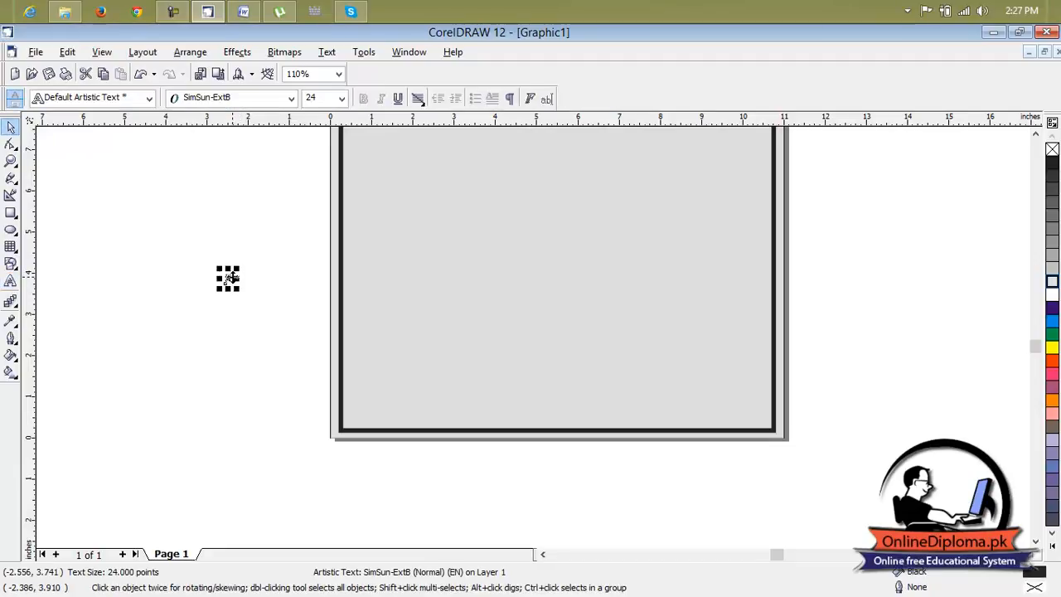
Add the artistic text "Fve" in the empty area beside the page and set its font to Arial Black.
click(11, 282)
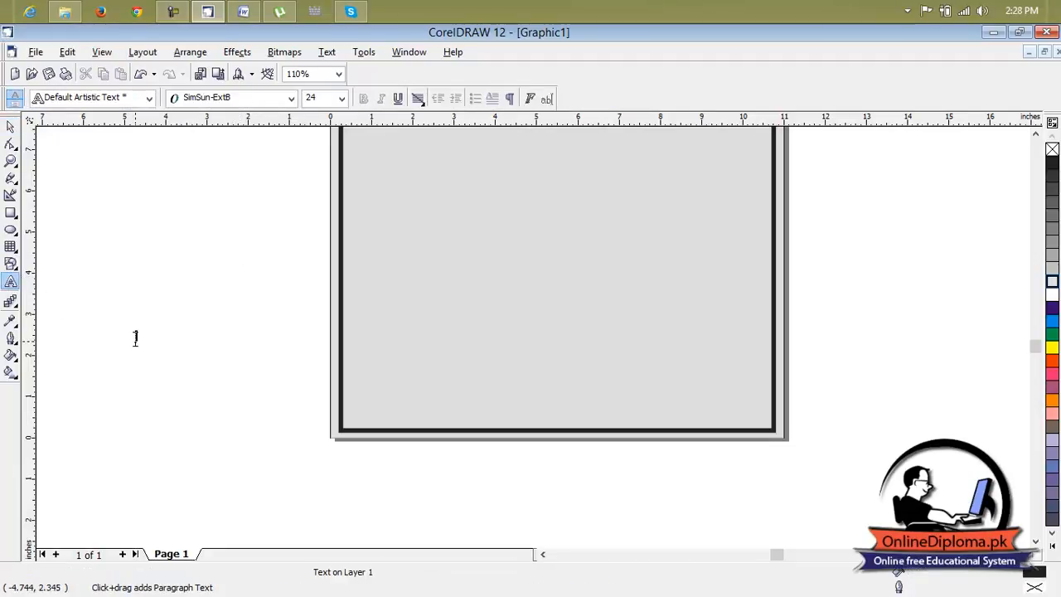
text(The)
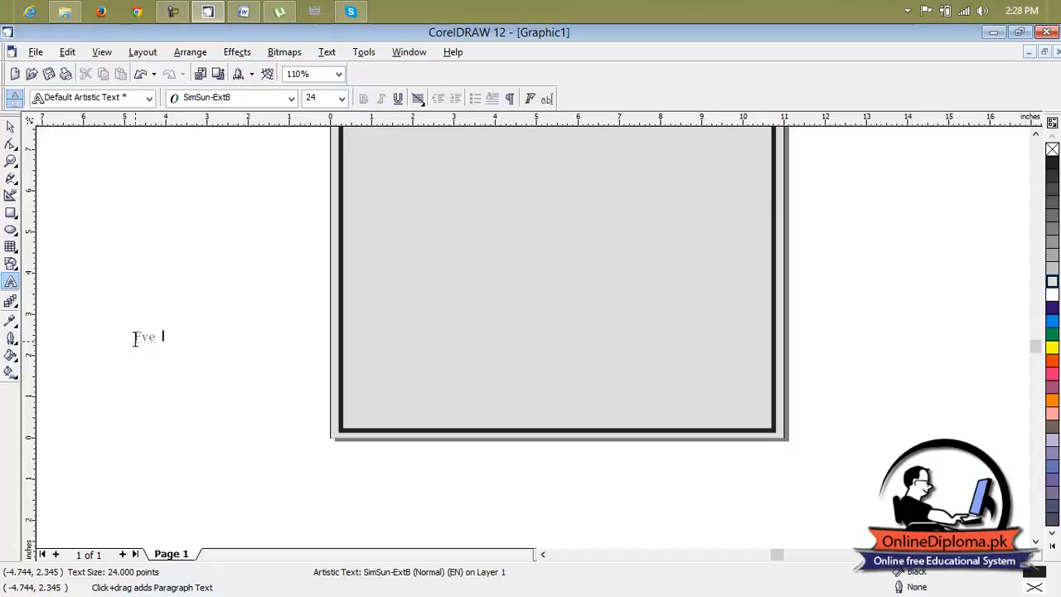
scroll(134, 338, up, 2)
drag(197, 340, 126, 340)
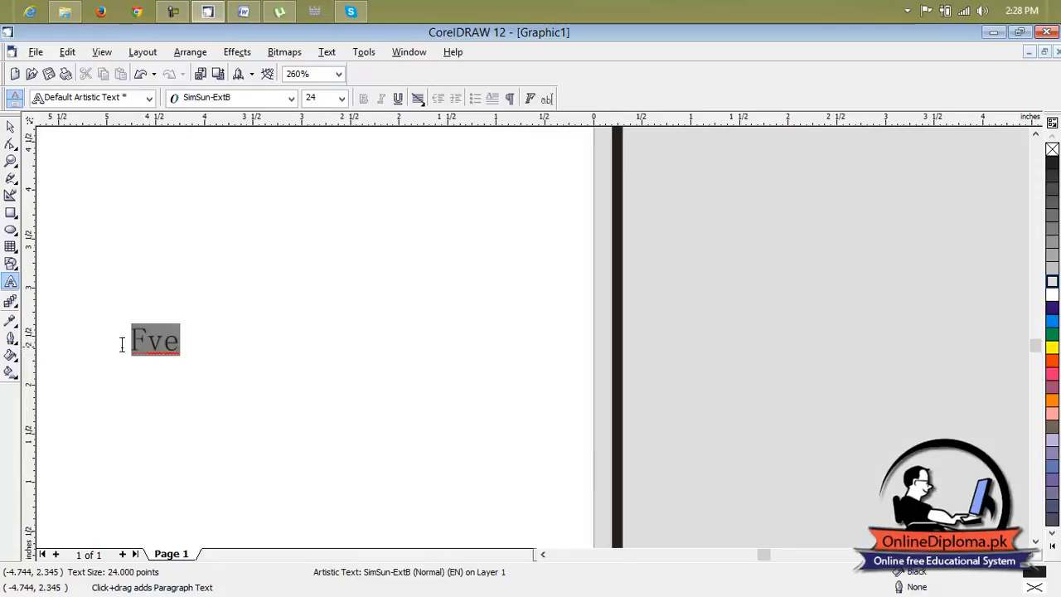
click(261, 100)
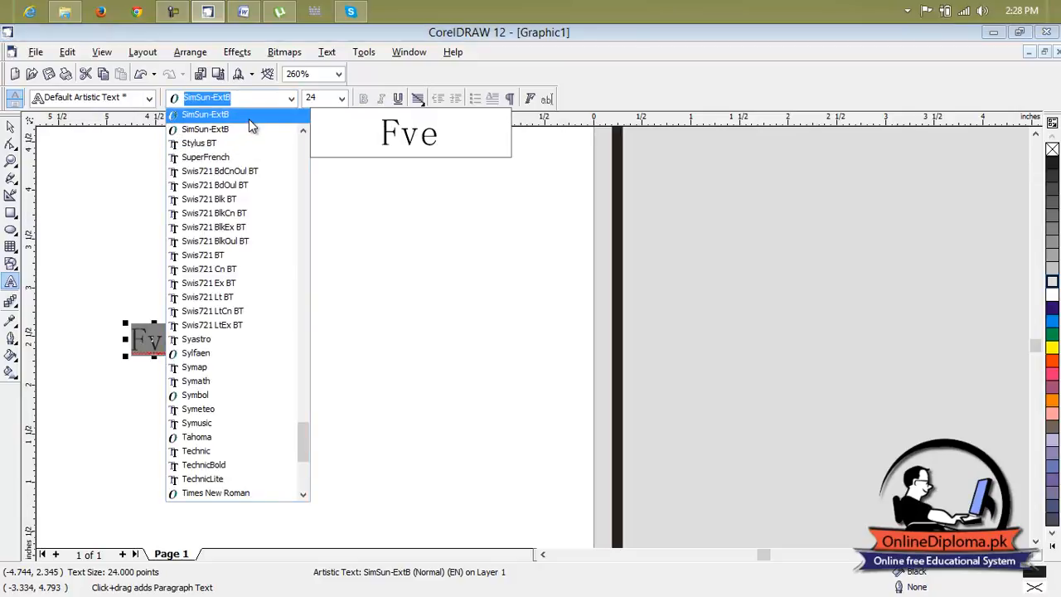
drag(303, 433, 296, 142)
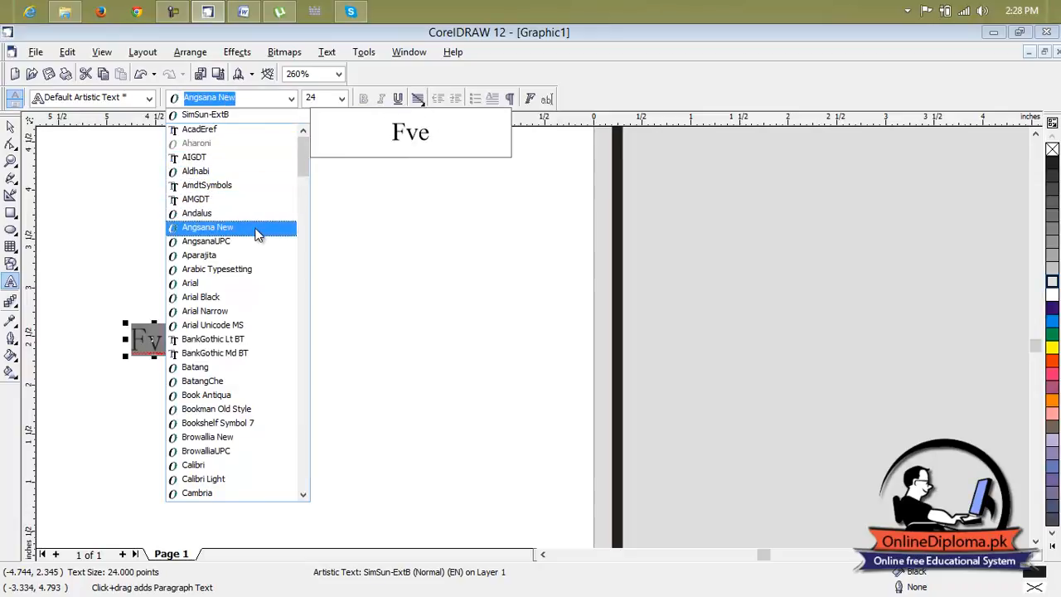
click(256, 297)
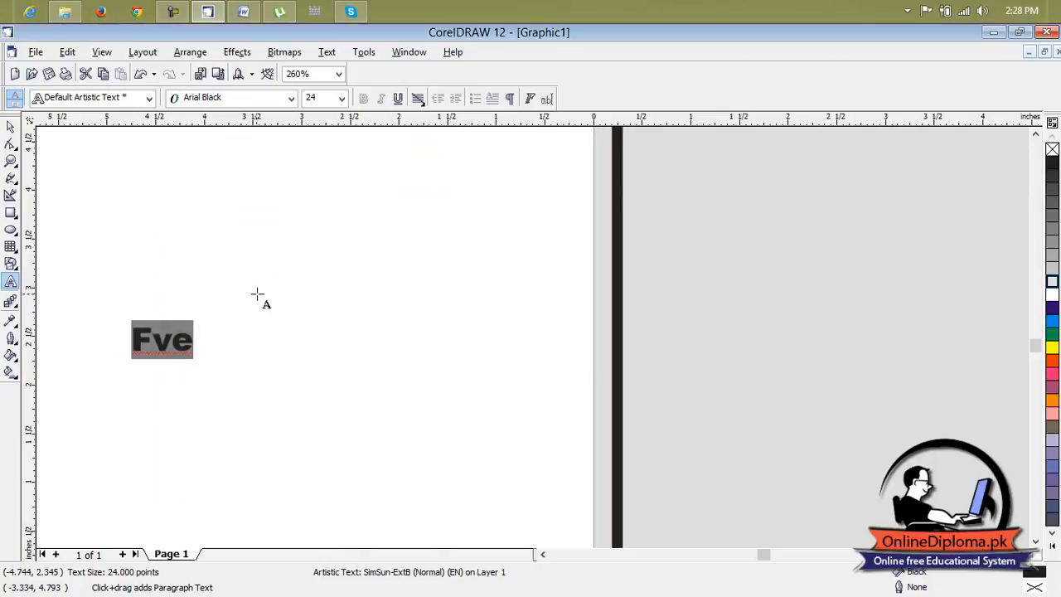
Change the case of the "Fve" text to lowercase.
click(327, 52)
click(394, 220)
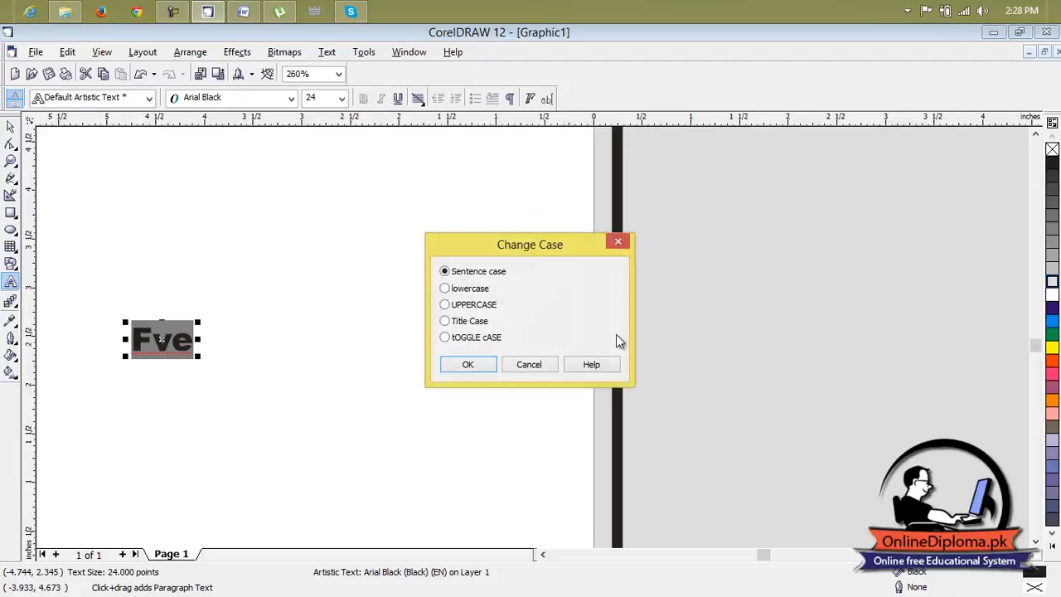
click(469, 289)
click(468, 365)
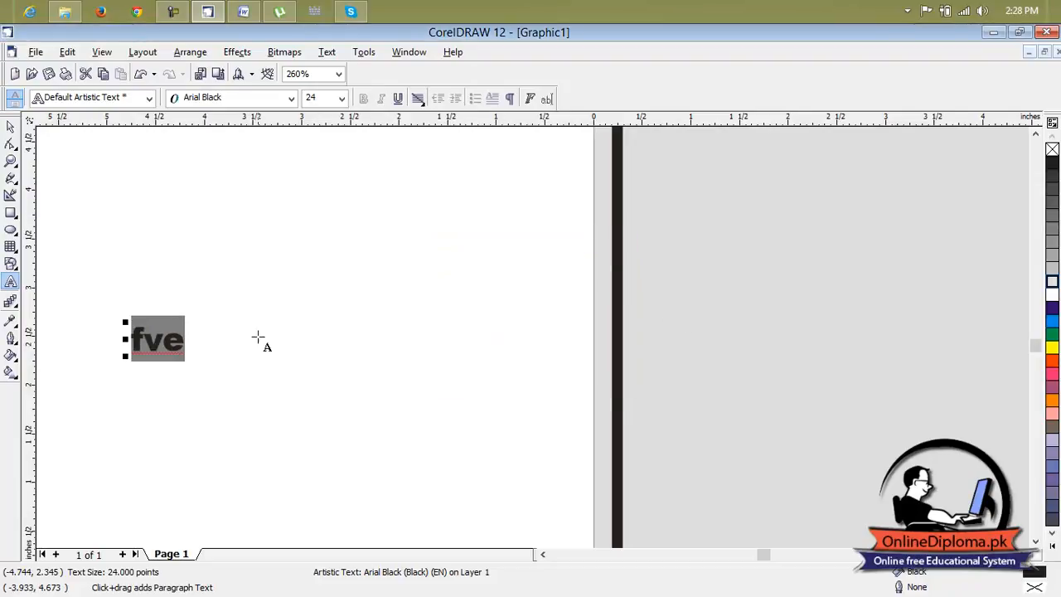
Move the text onto the certificate page and enlarge it to about 327 points so it spans most of the border's width.
click(10, 126)
drag(189, 355, 452, 483)
scroll(422, 462, down, 3)
drag(379, 453, 572, 335)
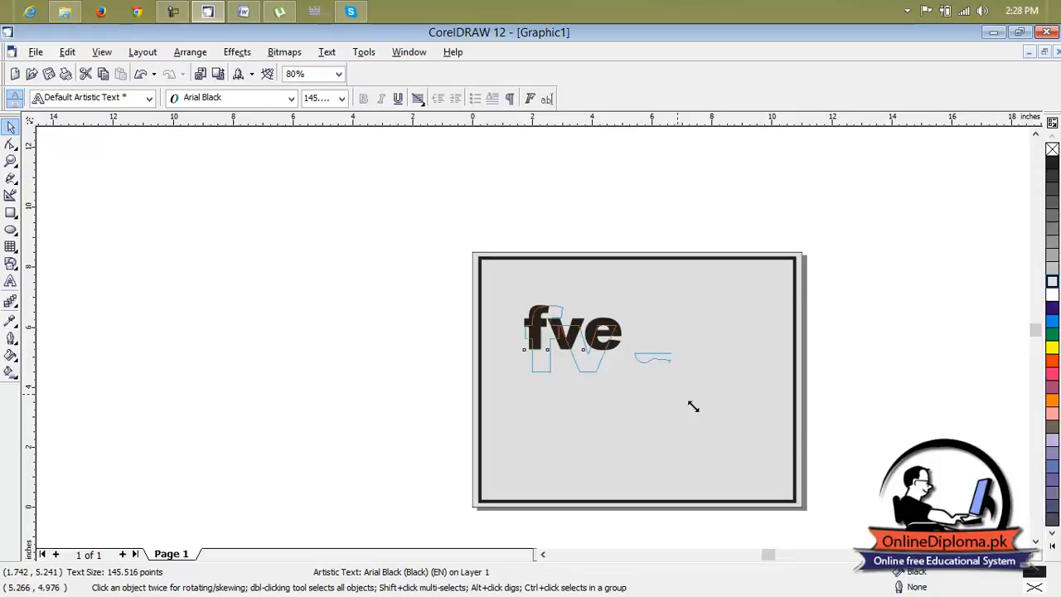
drag(642, 366, 745, 415)
click(709, 382)
click(718, 383)
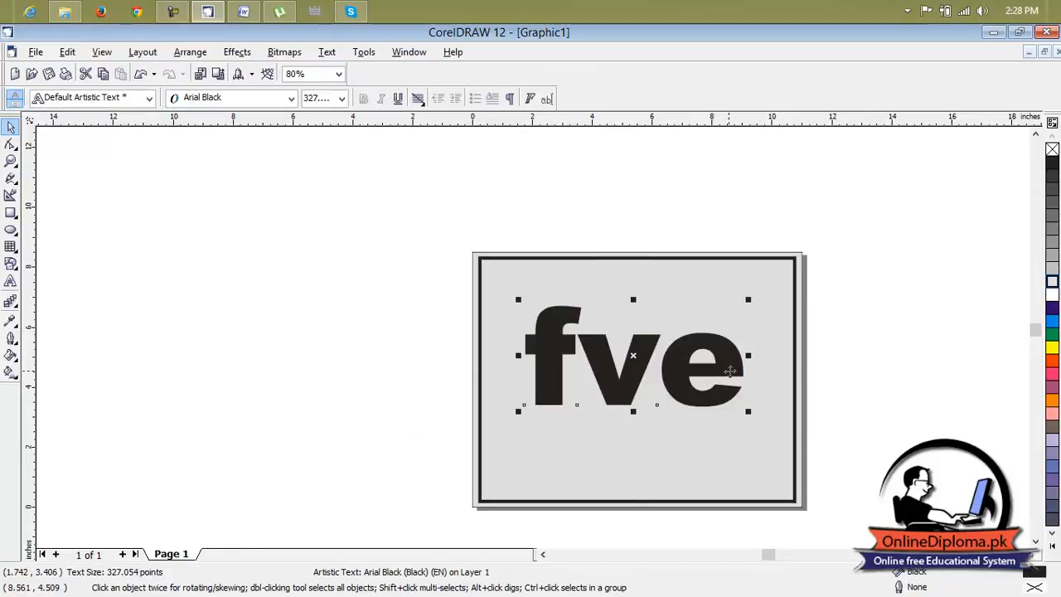
Replace the last letter of the large text with "o" so that it reads "fvo".
click(10, 282)
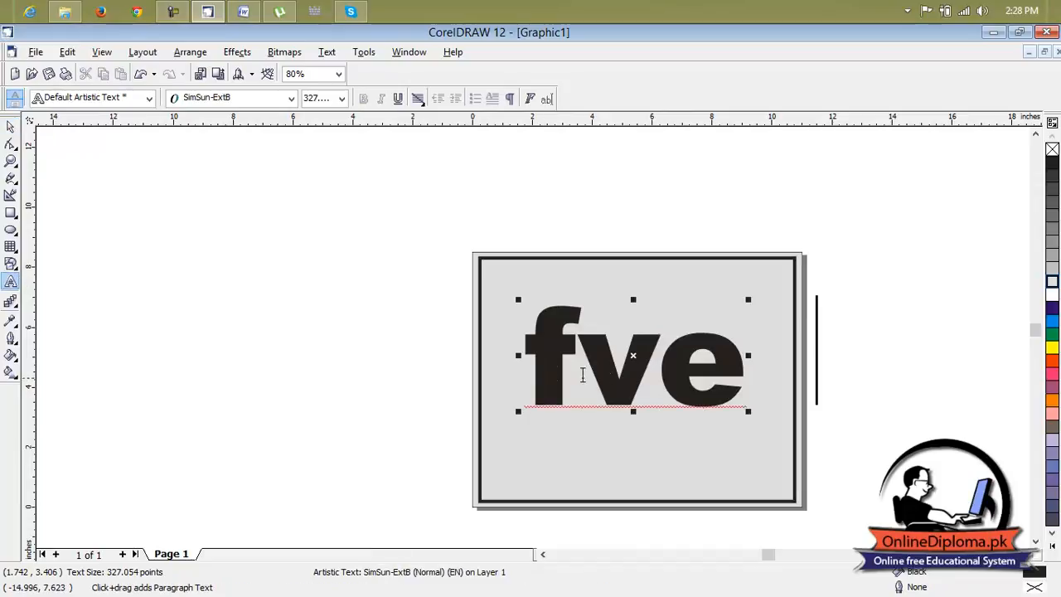
click(741, 384)
key(BackSpace)
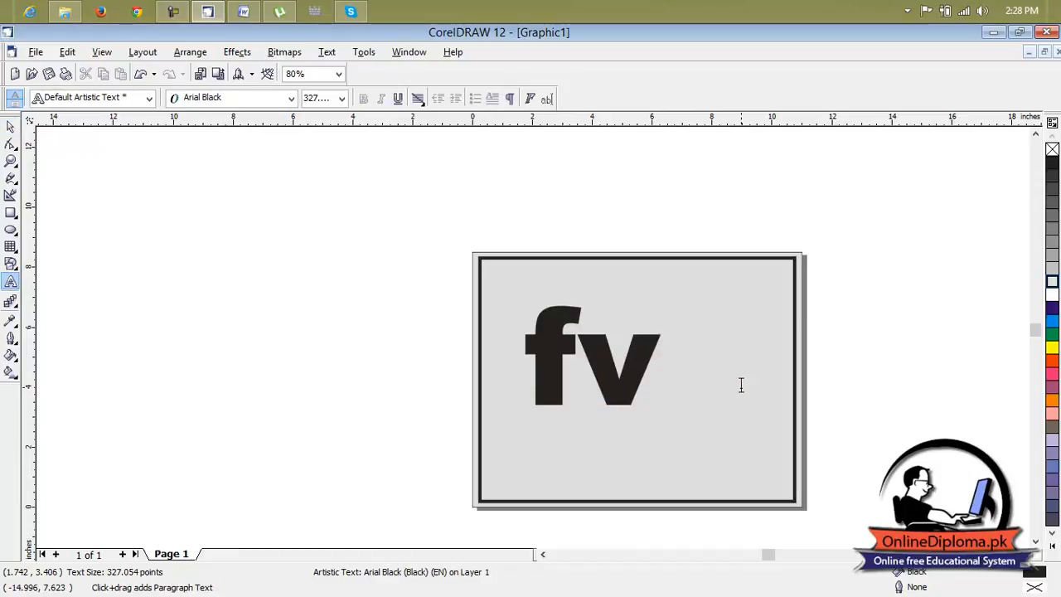
text(o)
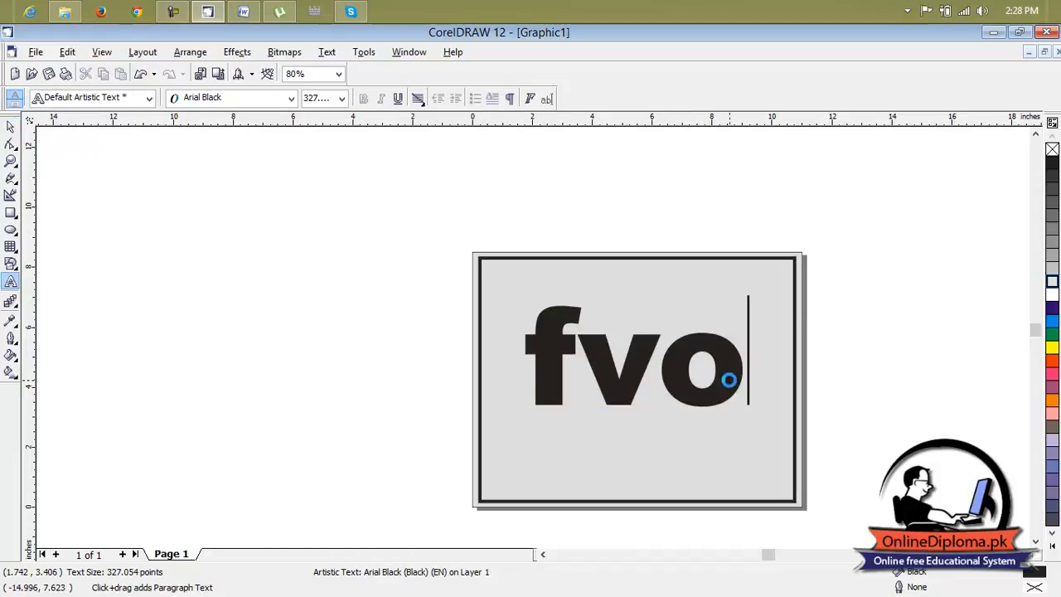
Enlarge the text to about 356 points and move it off the page into the empty area to the left.
drag(747, 410, 764, 422)
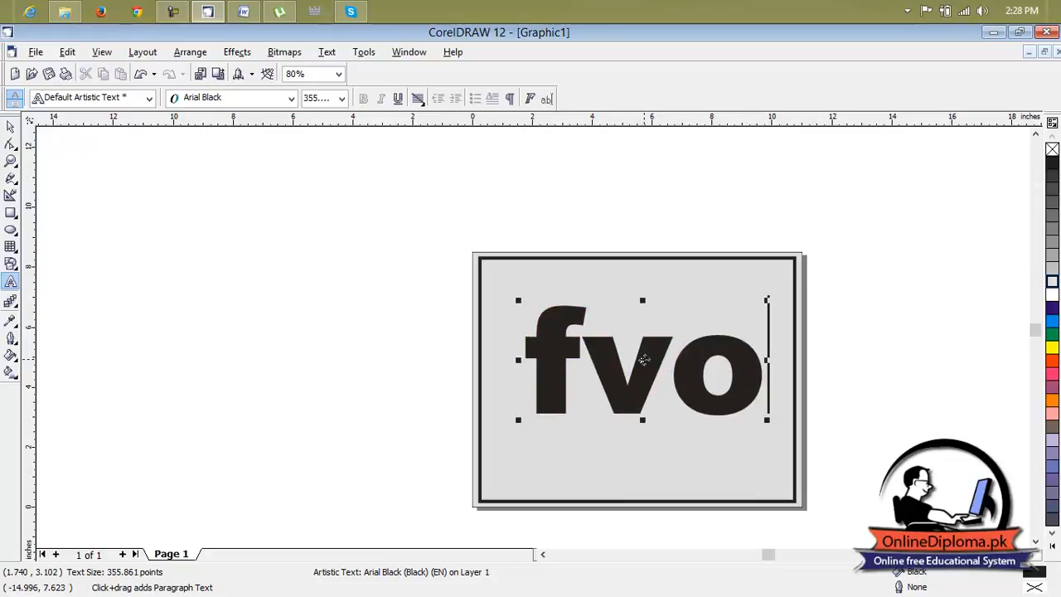
click(643, 359)
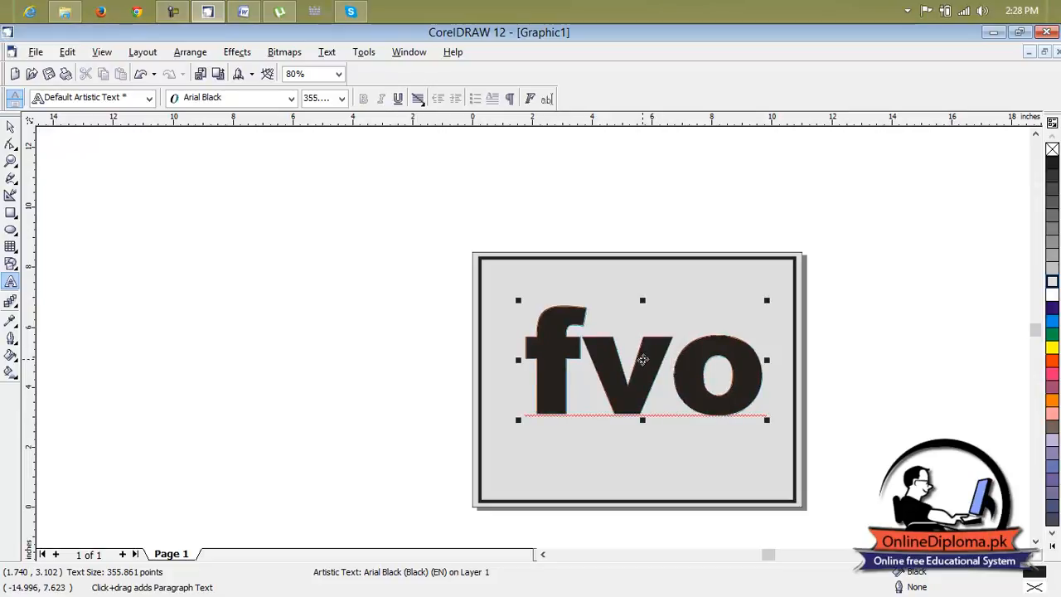
drag(644, 359, 253, 300)
click(11, 126)
click(11, 126)
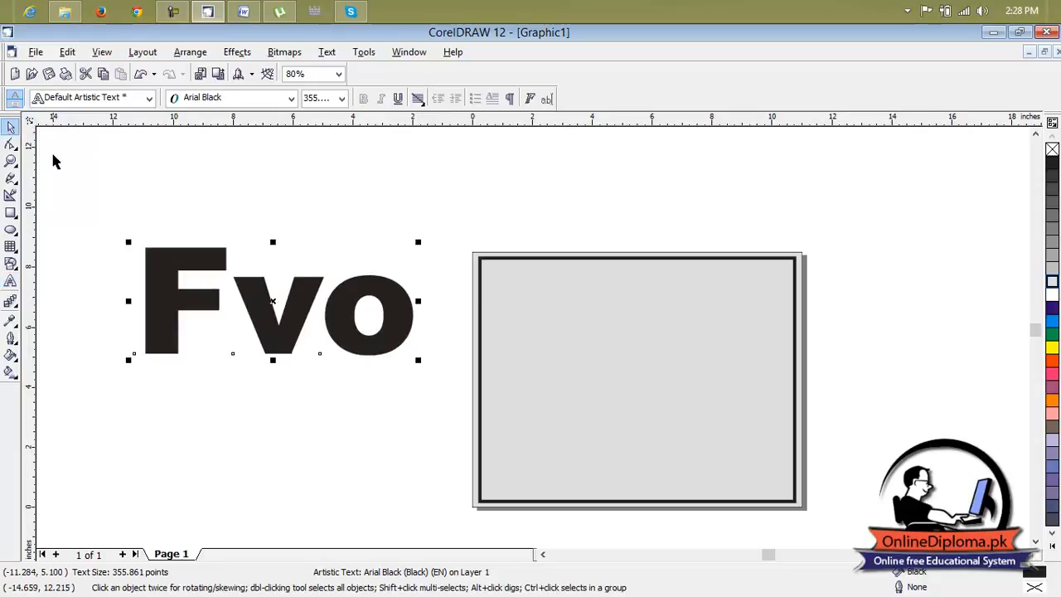
Rotate the text clockwise so it slopes diagonally downward, and change its case to lowercase.
click(271, 300)
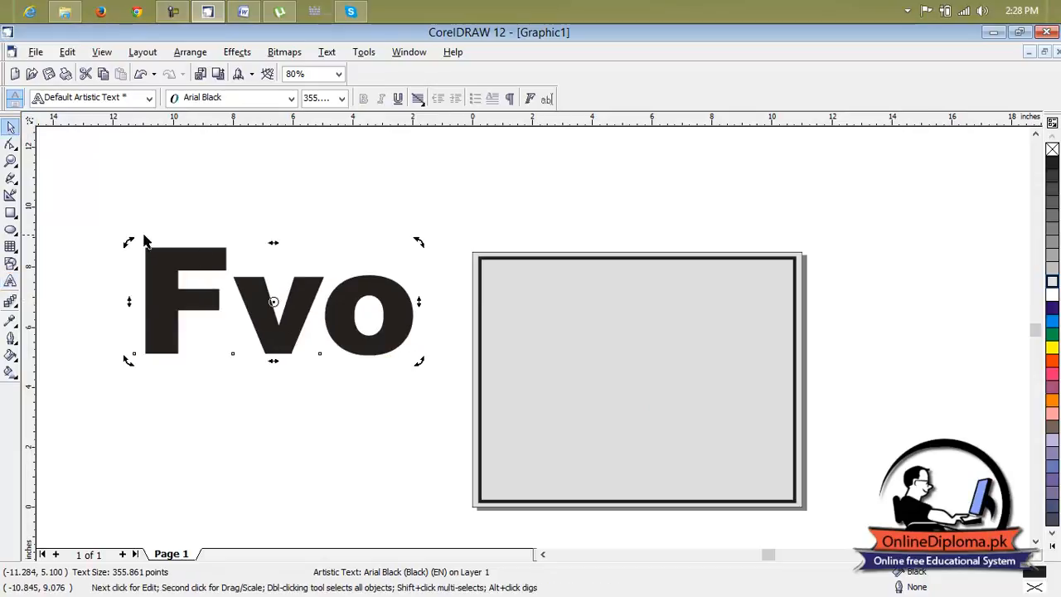
drag(128, 241, 200, 207)
click(325, 52)
mouse_move(296, 54)
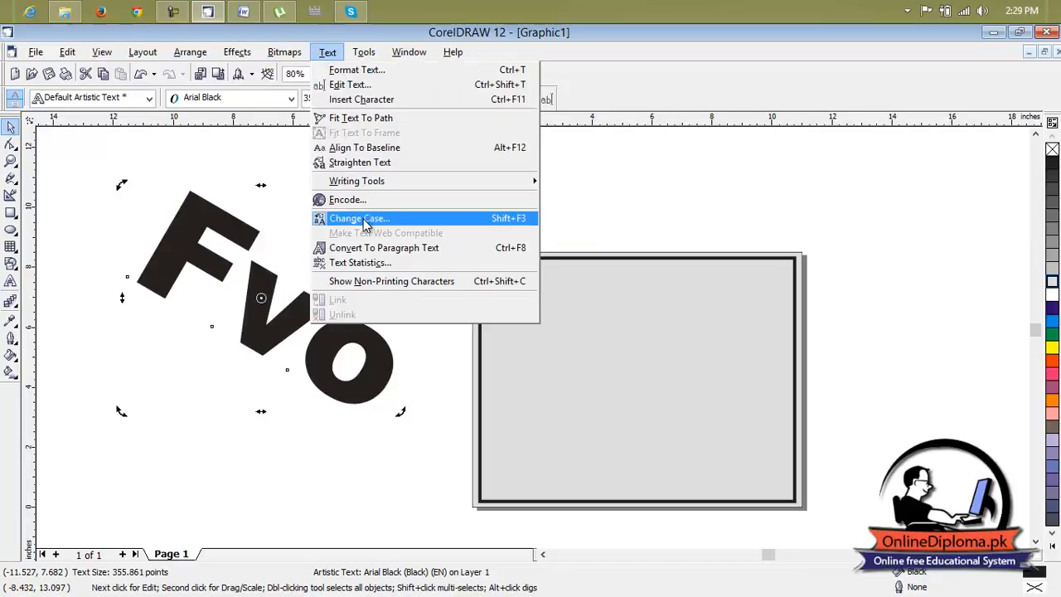
click(333, 218)
click(464, 289)
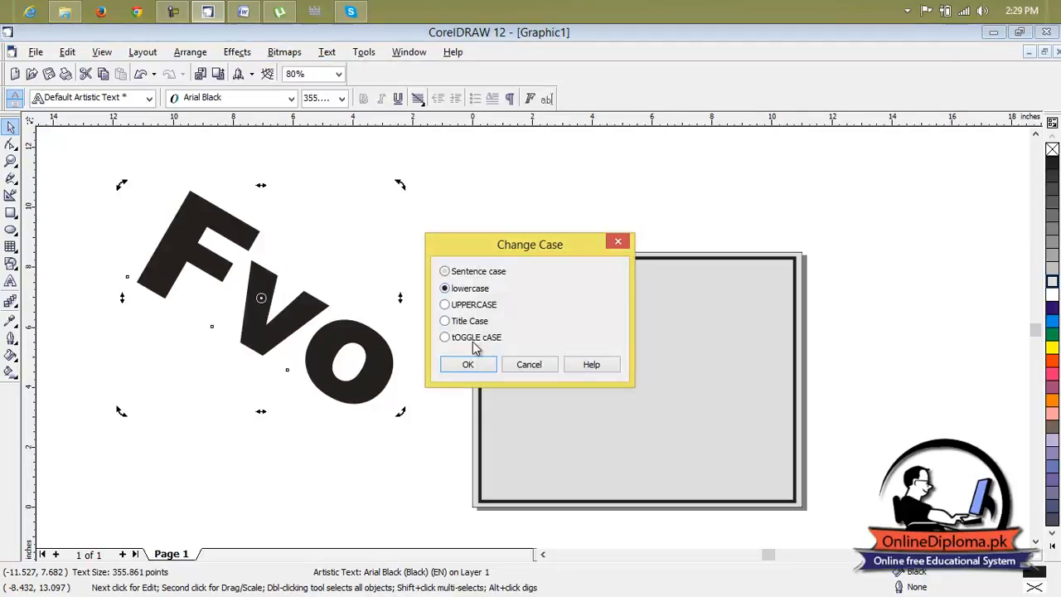
click(469, 364)
Move the slanted "fvo" text back onto the page, roughly centered inside the border.
click(438, 296)
click(261, 300)
drag(249, 296, 621, 367)
click(869, 306)
click(659, 368)
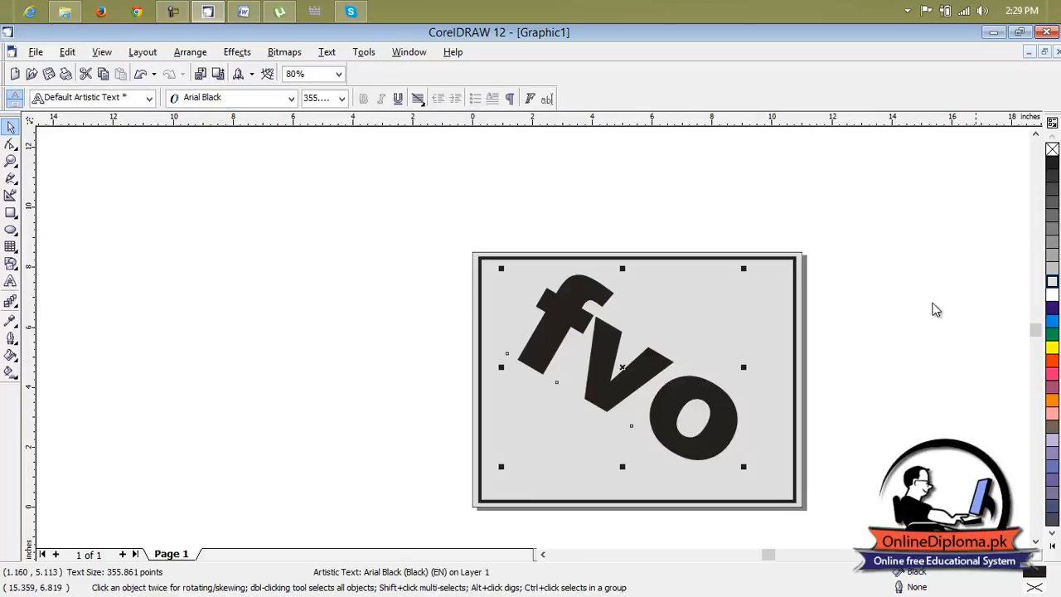
Fill the slanted text with 20% Black as a faint watermark, trying 30% Black for comparison.
click(1052, 278)
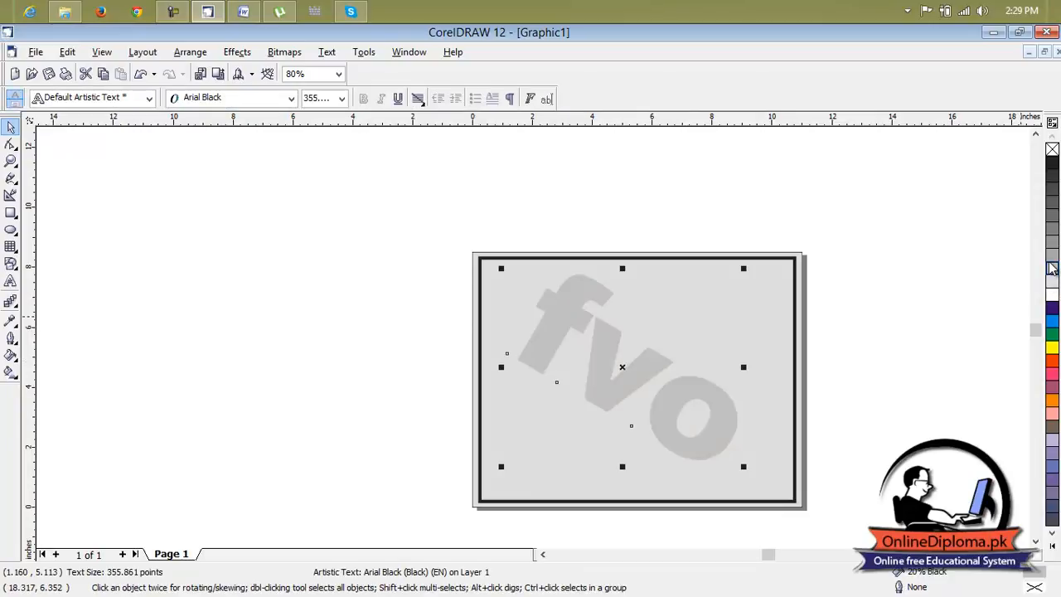
click(1051, 262)
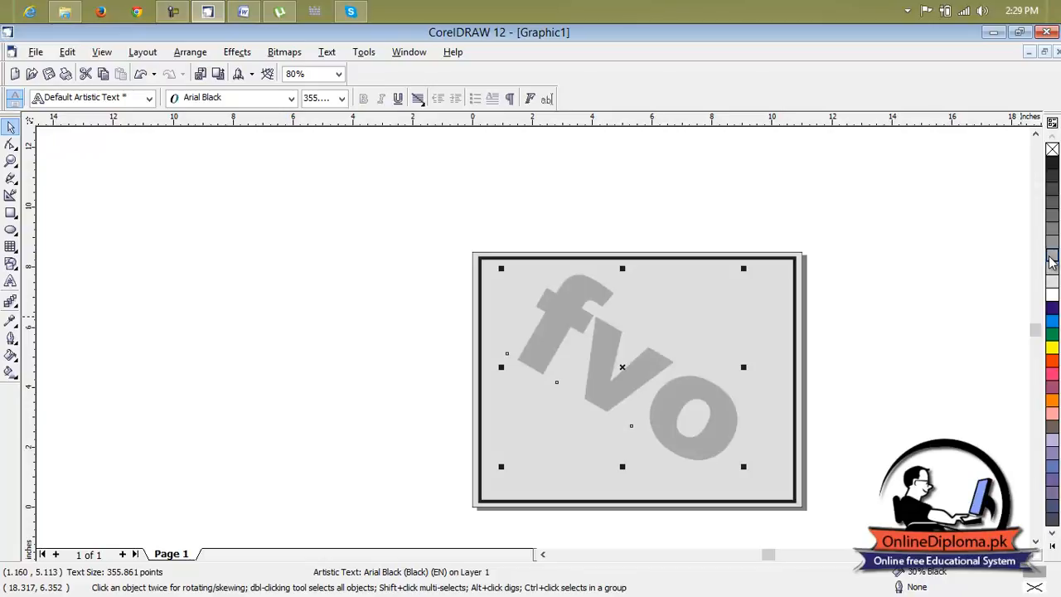
click(1053, 270)
key(Escape)
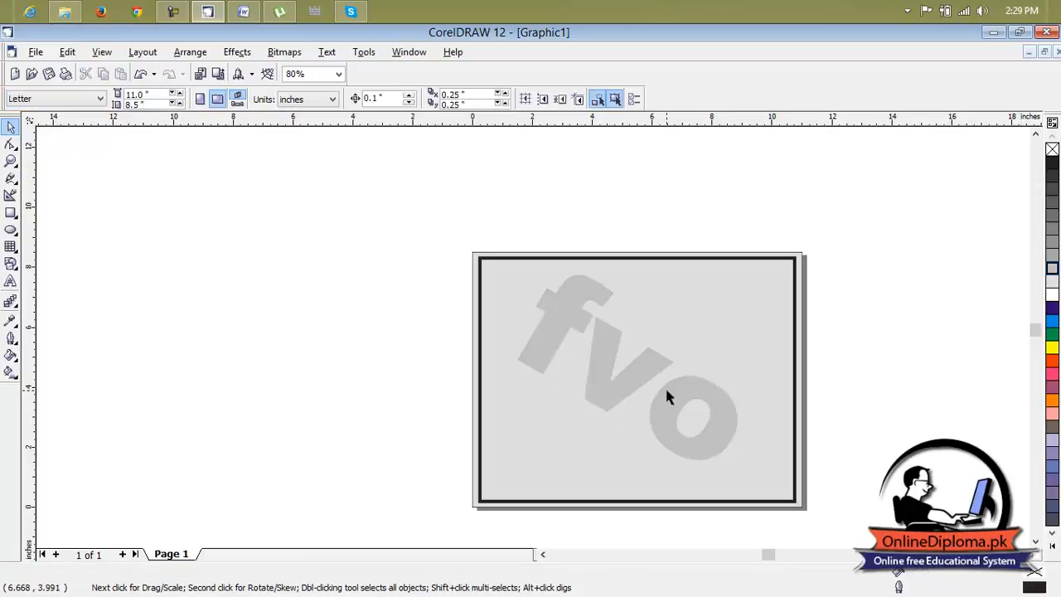
Select the border rectangle and the watermark text together and lock both objects in place.
scroll(687, 390, down, 1)
click(1022, 553)
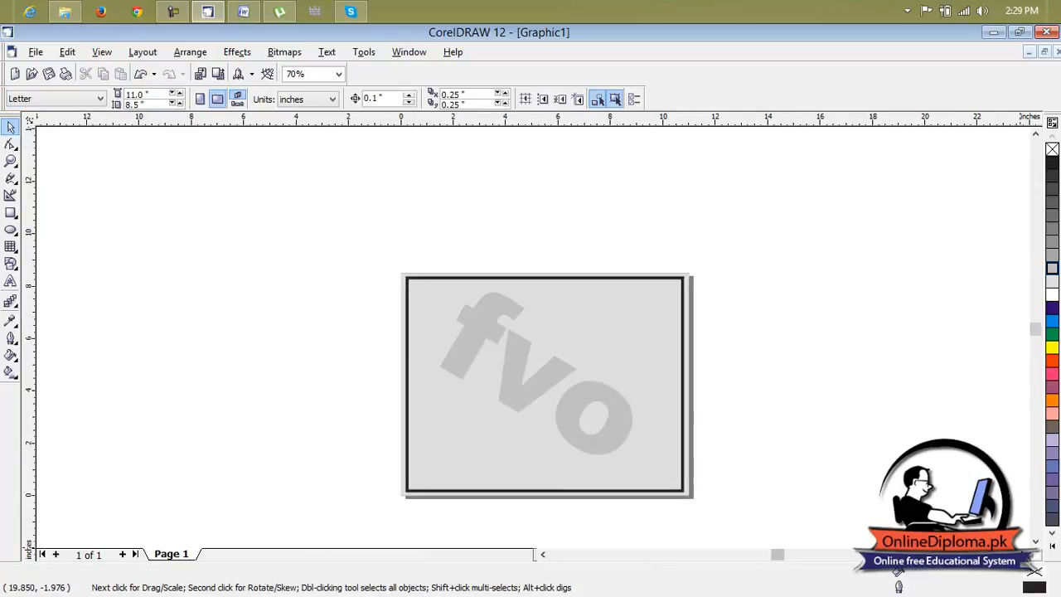
click(1037, 542)
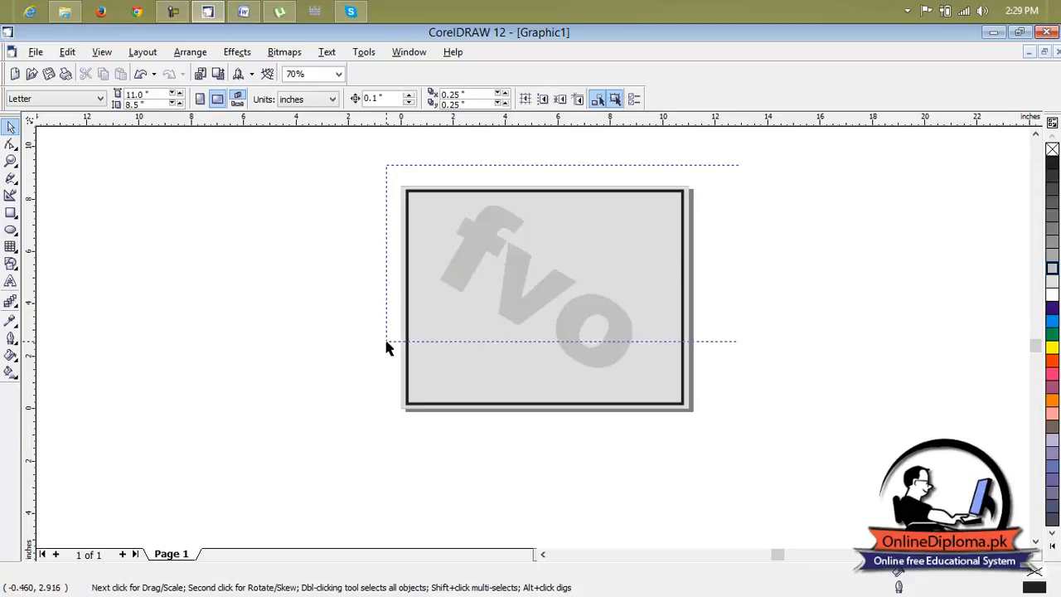
key(ctrl+a)
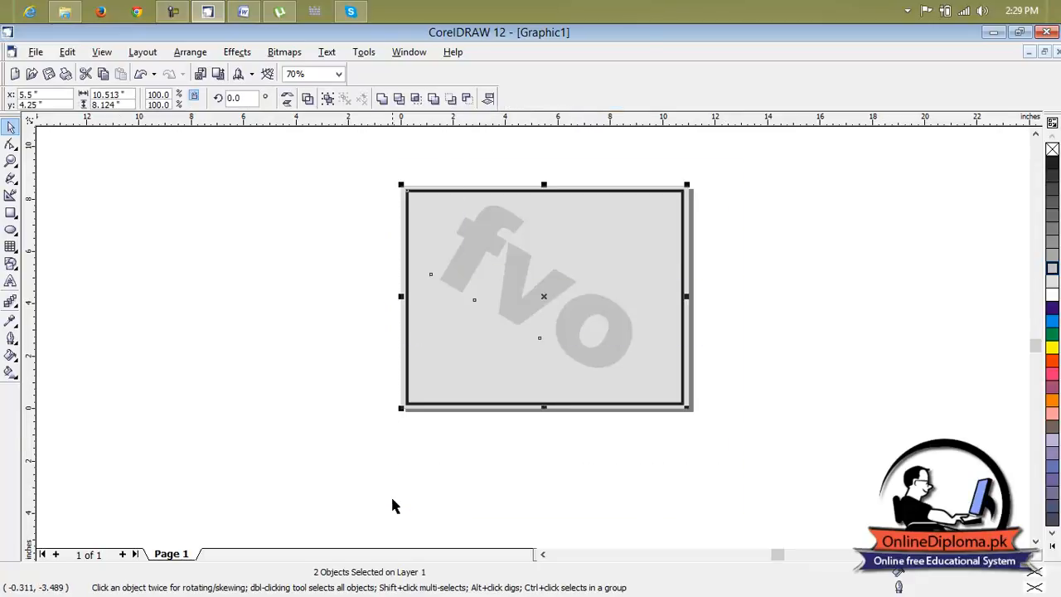
click(190, 51)
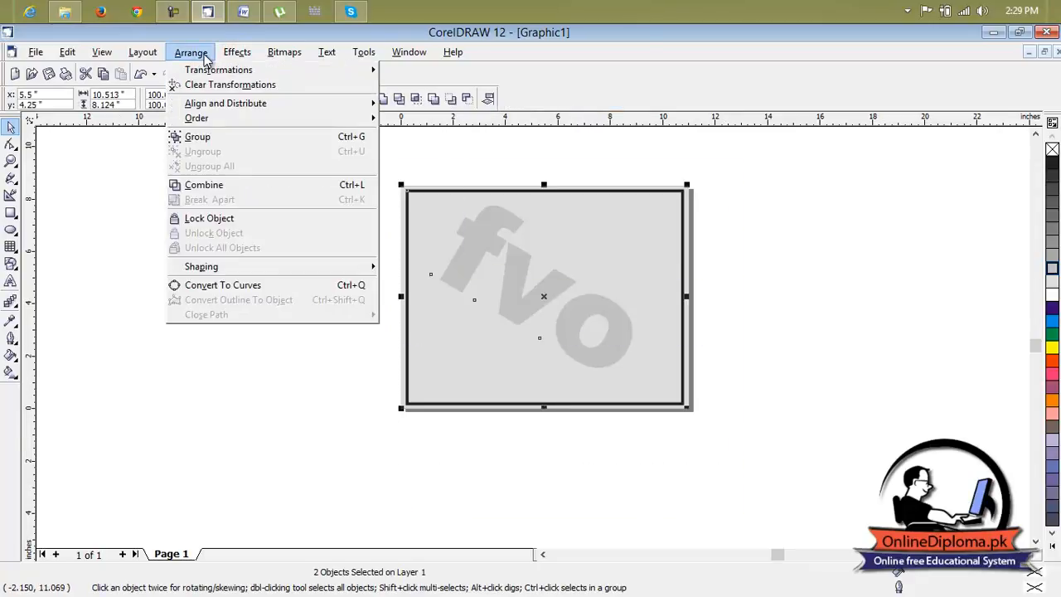
click(238, 220)
key(Escape)
scroll(537, 239, up, 1)
drag(534, 246, 528, 297)
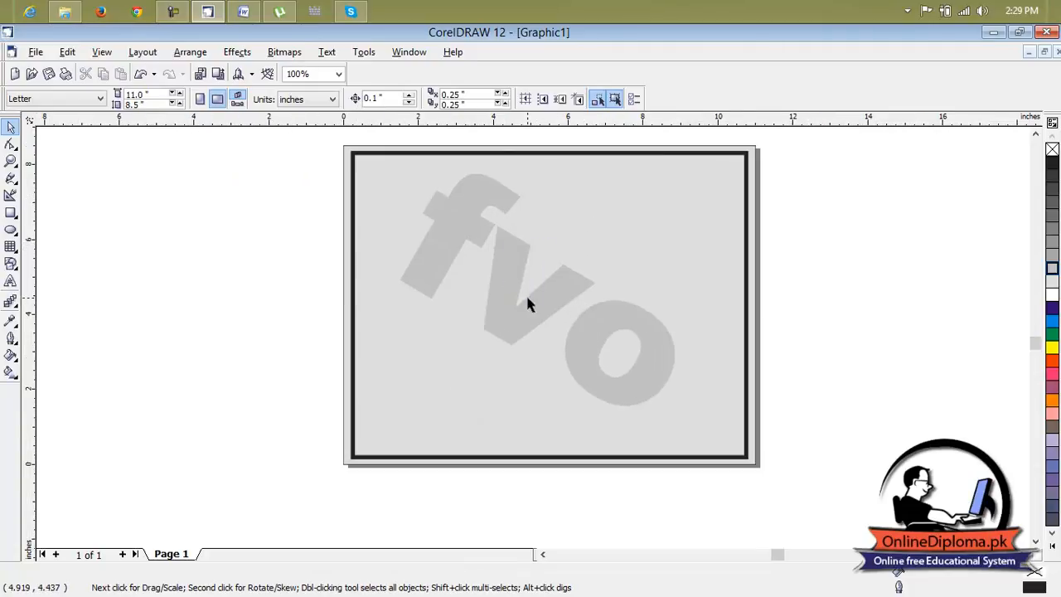
scroll(416, 184, up, 2)
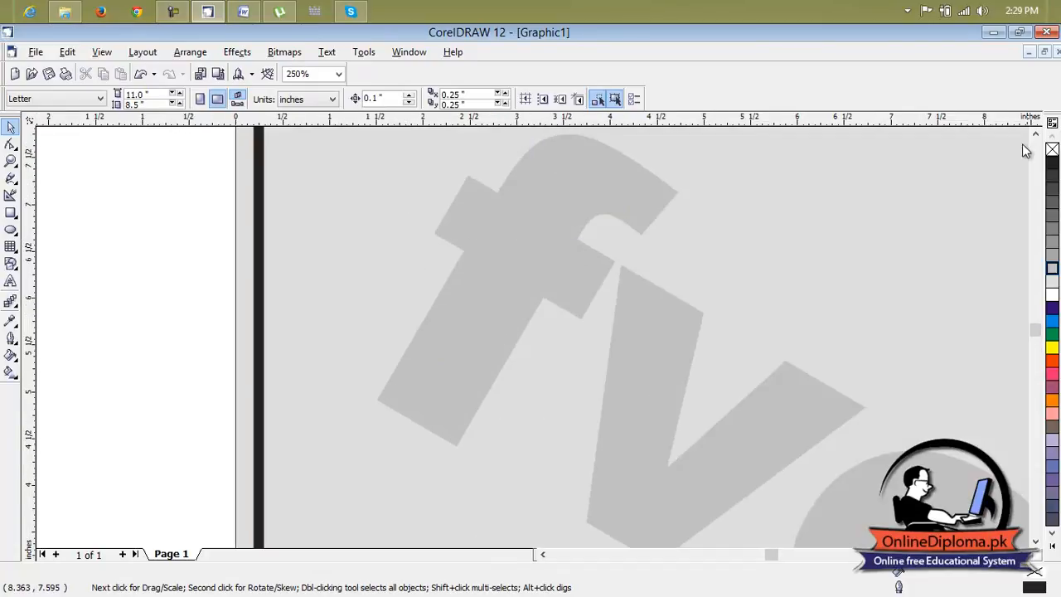
Add the text "Fvo" inside the border near the page's upper-left corner.
scroll(1003, 174, down, 2)
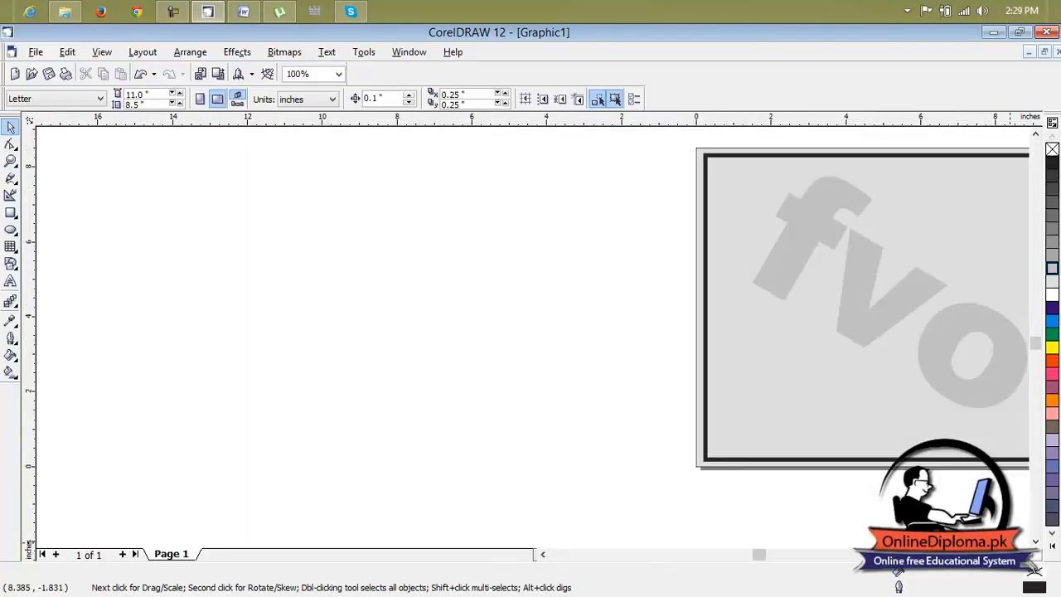
click(1026, 555)
click(1026, 555)
click(1025, 556)
click(1025, 555)
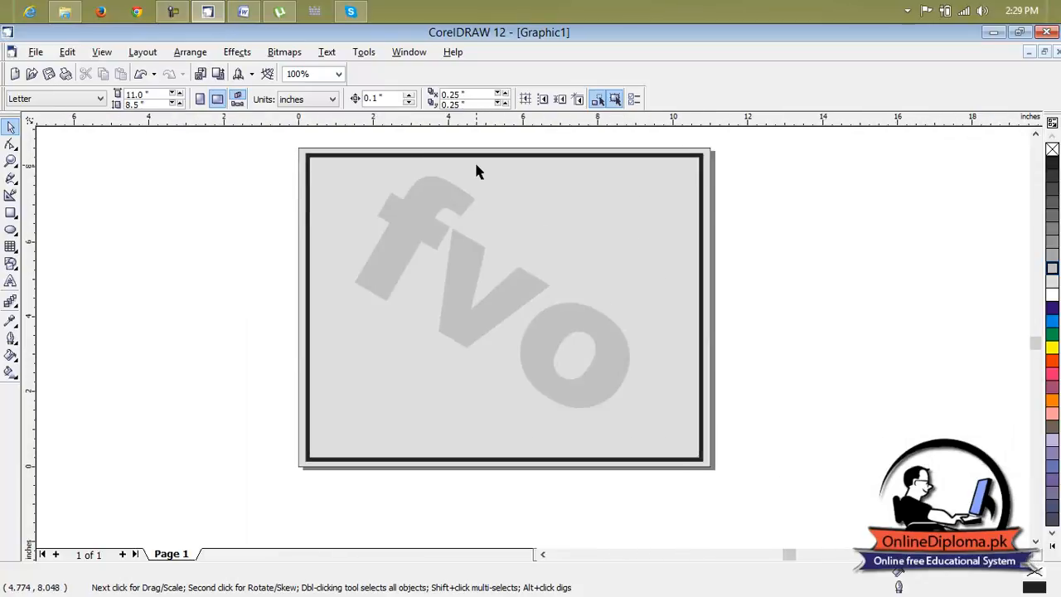
scroll(476, 166, up, 1)
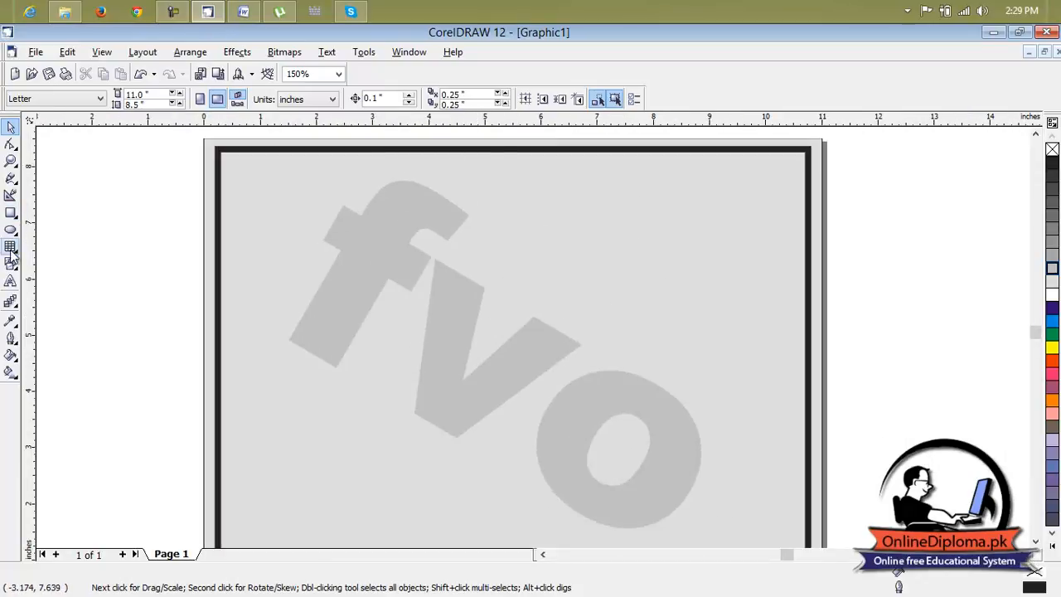
click(11, 282)
click(310, 202)
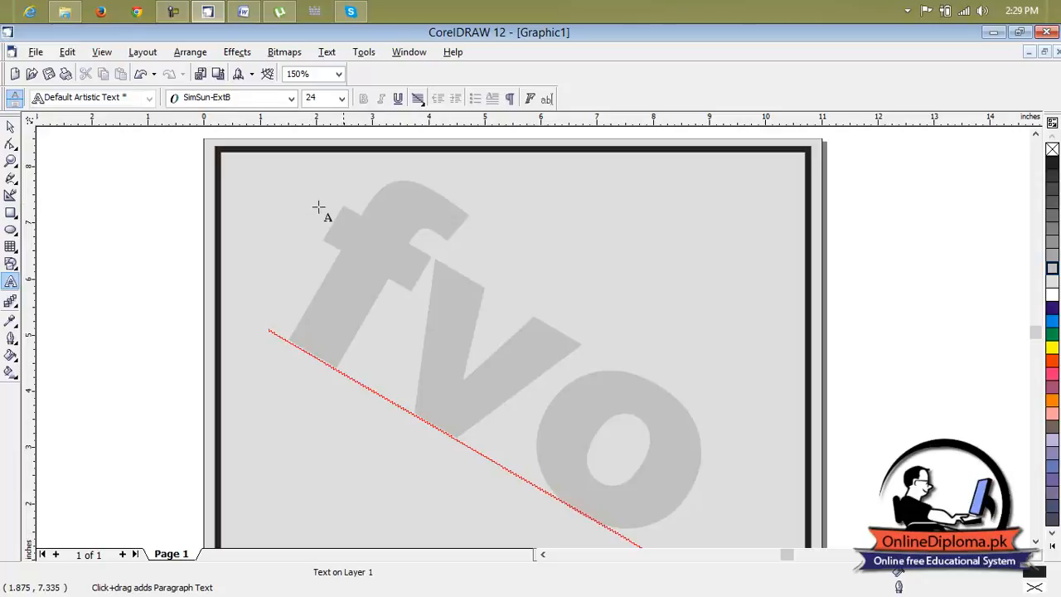
text(fve)
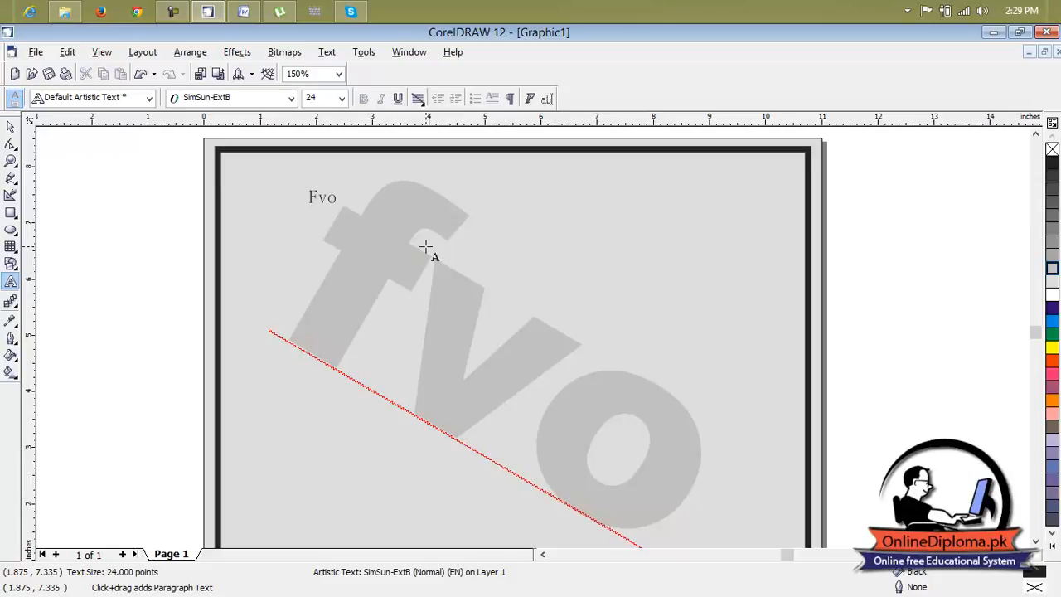
Try to convert the new "Fvo" text to lowercase without selecting its characters.
click(331, 52)
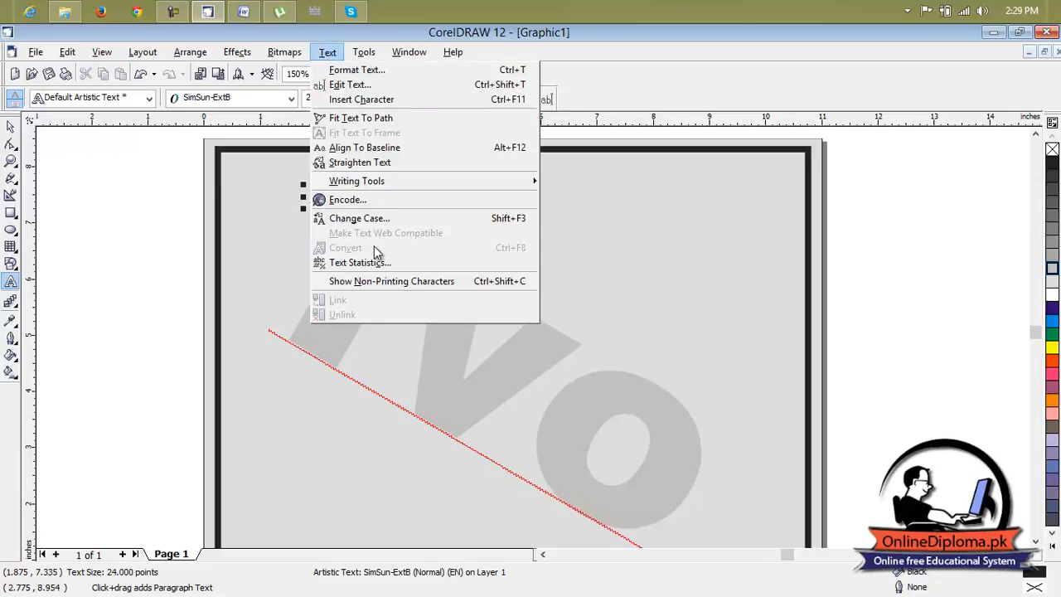
click(373, 219)
click(446, 288)
click(482, 368)
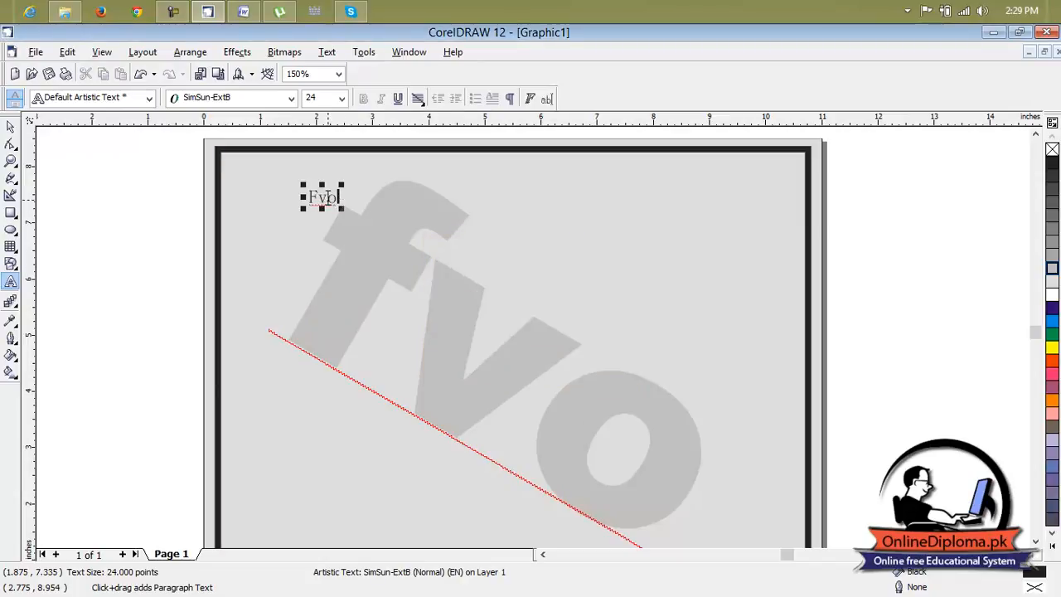
Select all characters of the small "Fvo" text and change their case to lowercase.
drag(339, 196, 308, 196)
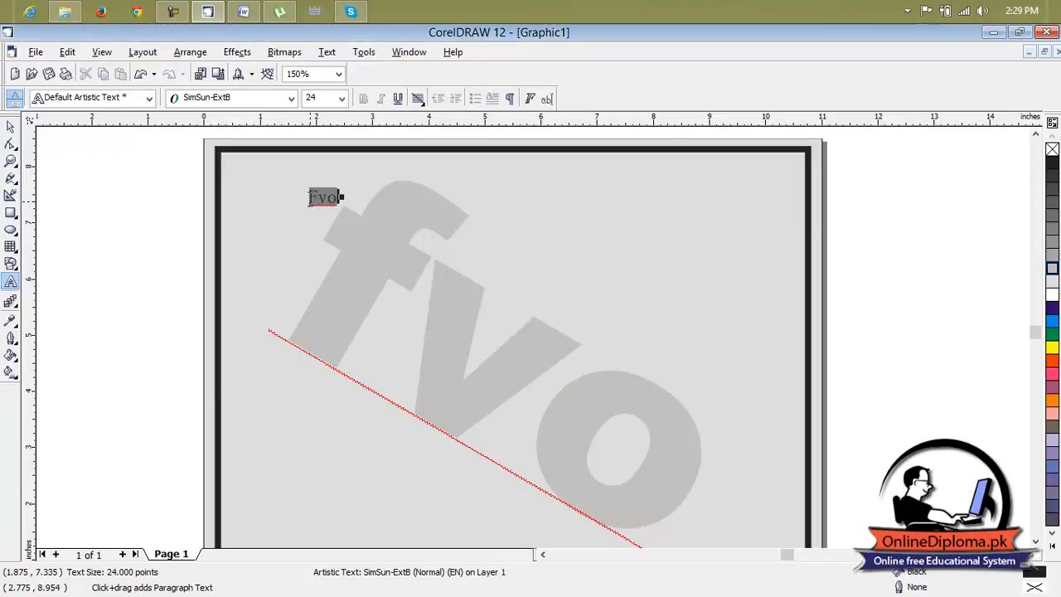
click(328, 51)
click(371, 219)
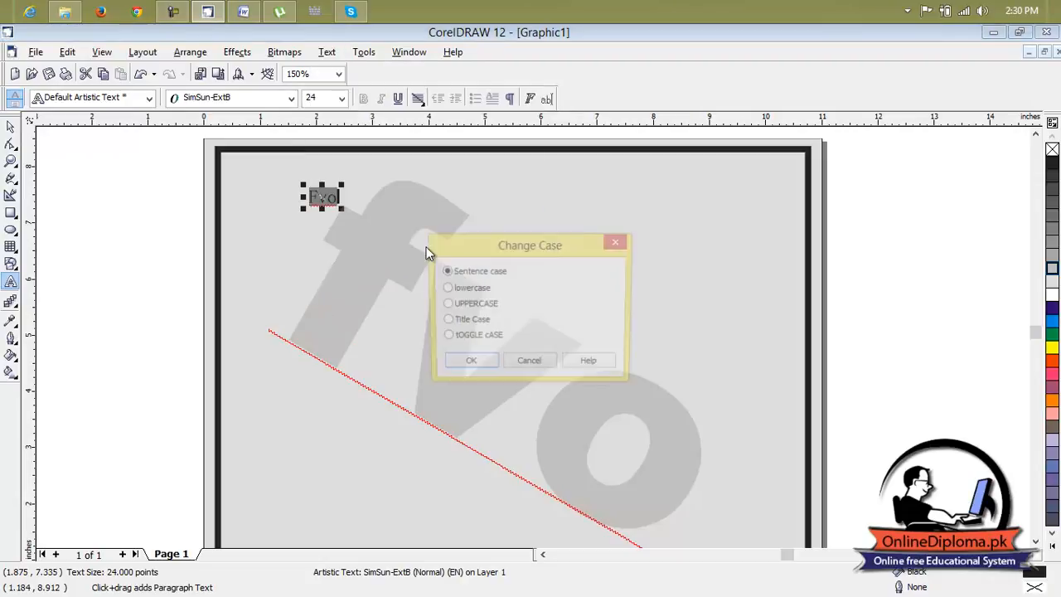
click(447, 289)
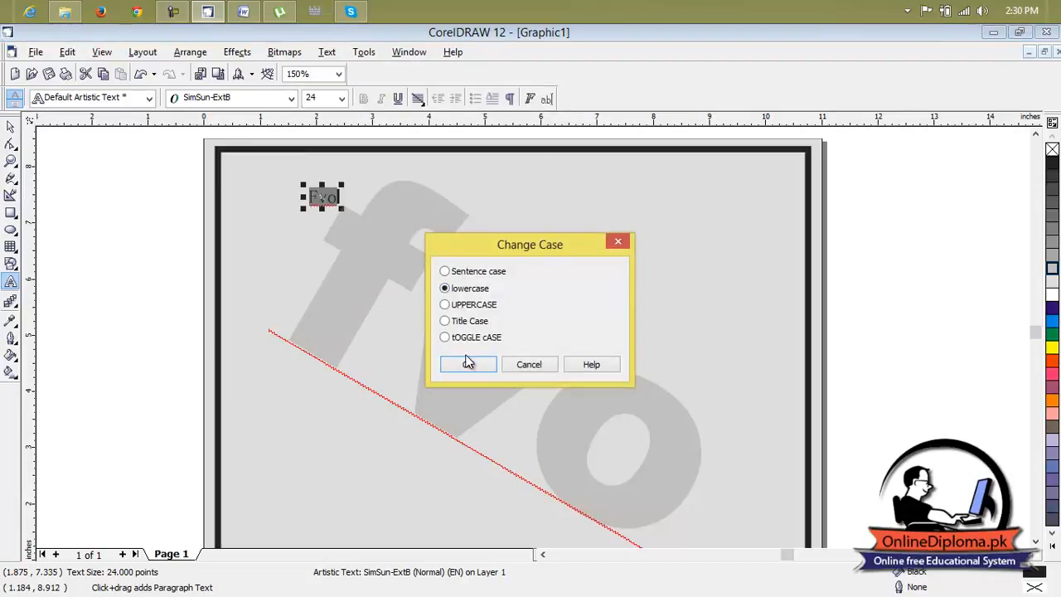
click(466, 365)
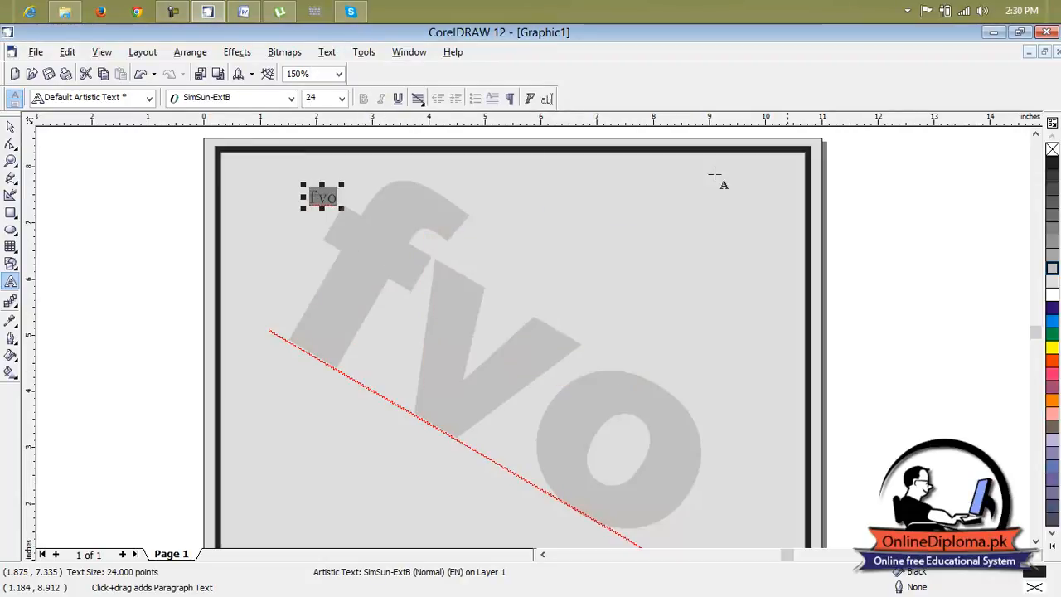
Fill the small "fvo" text with green and enlarge it to about 82 points.
click(1051, 336)
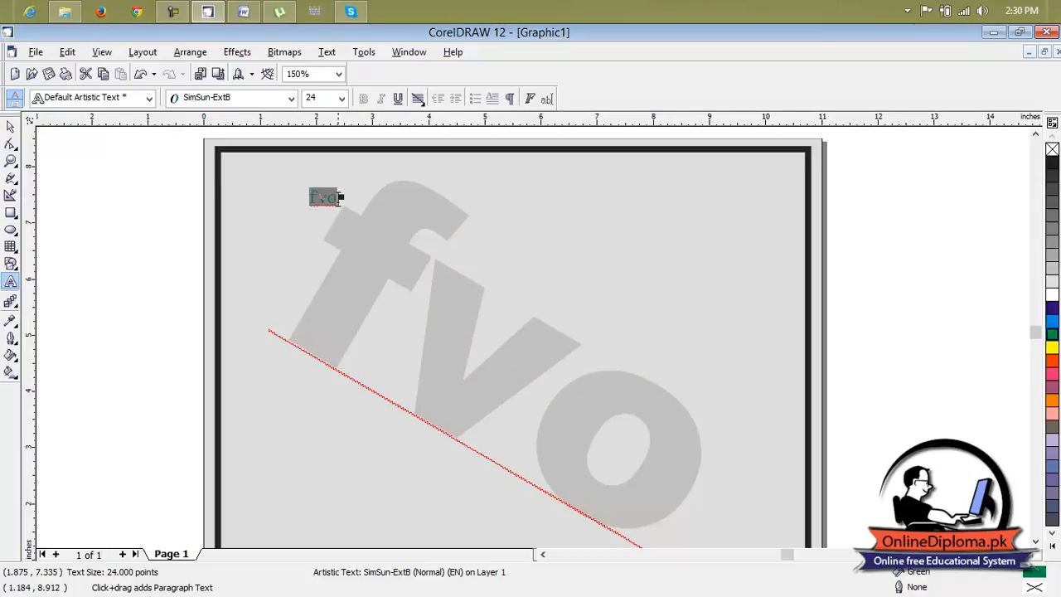
click(336, 201)
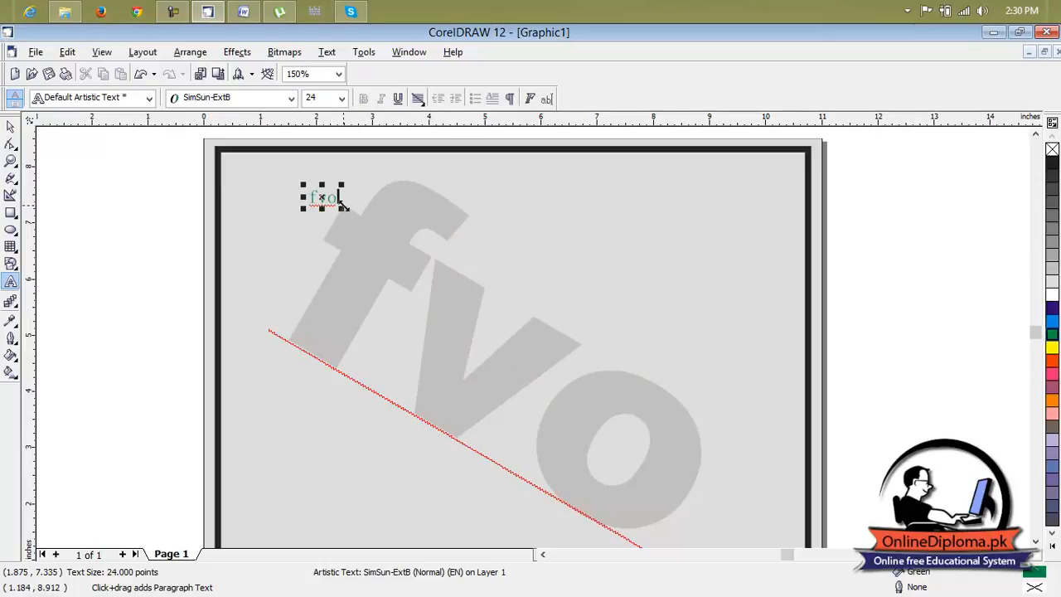
drag(341, 208, 277, 222)
Set the green text's font to Arial Black and move it into the border's upper-left corner.
click(286, 98)
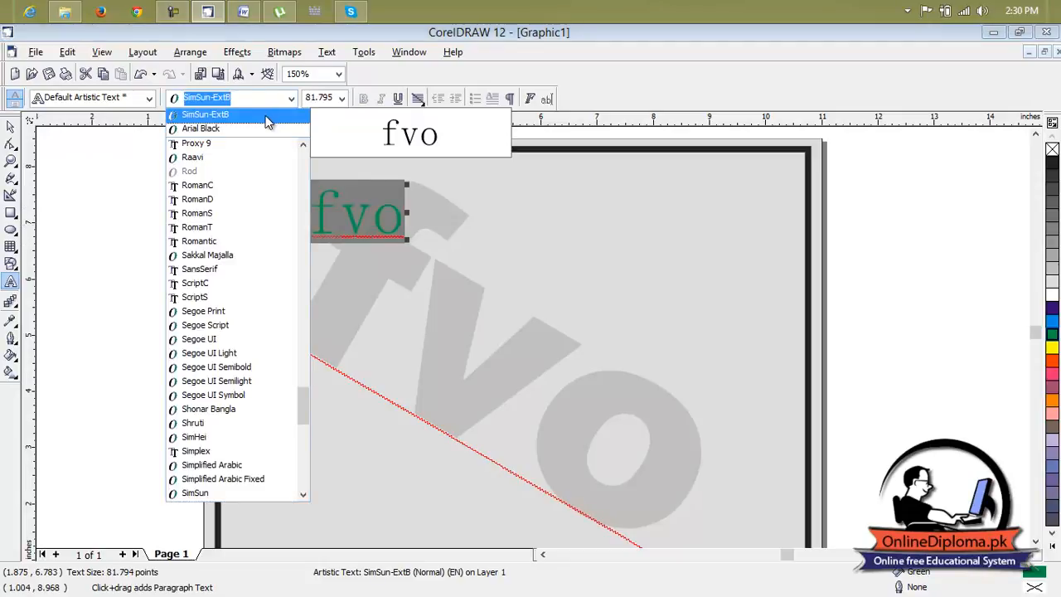
click(266, 129)
drag(358, 211, 285, 195)
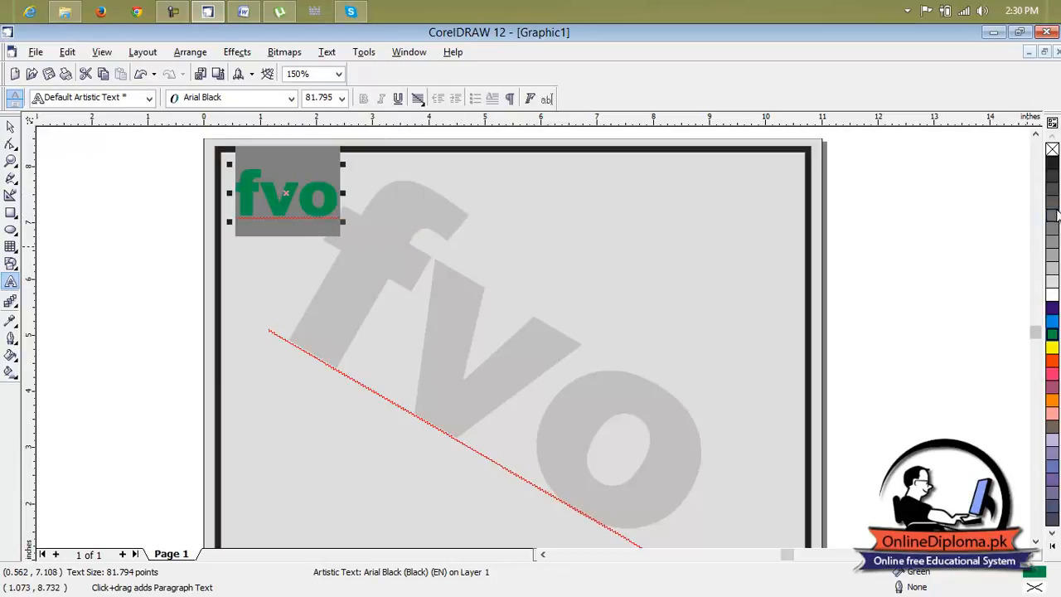
Give the green "fvo" text a white outline 2 points wide.
right_click(1052, 299)
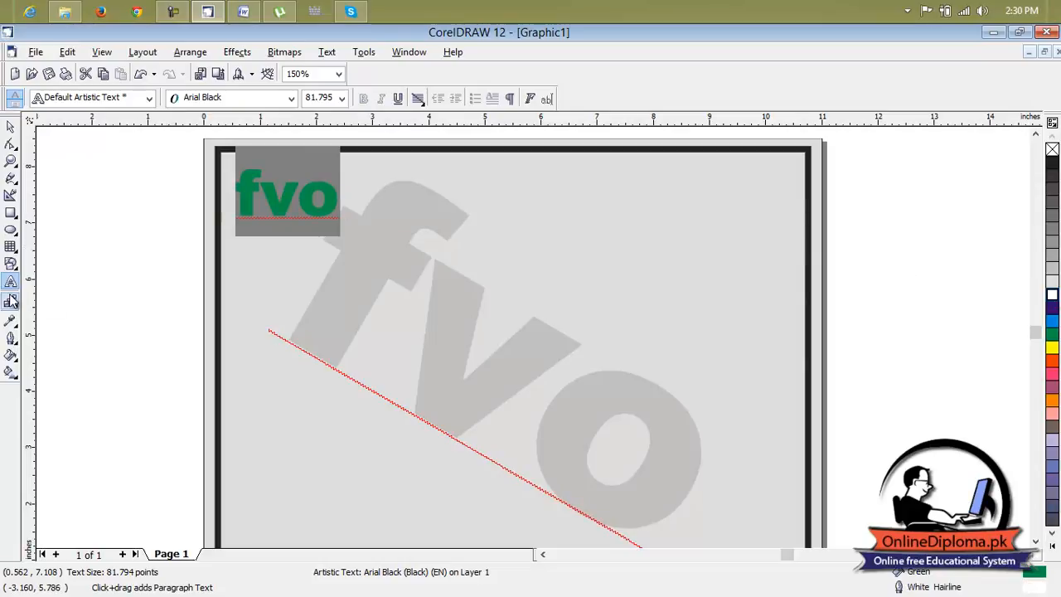
click(11, 321)
click(11, 339)
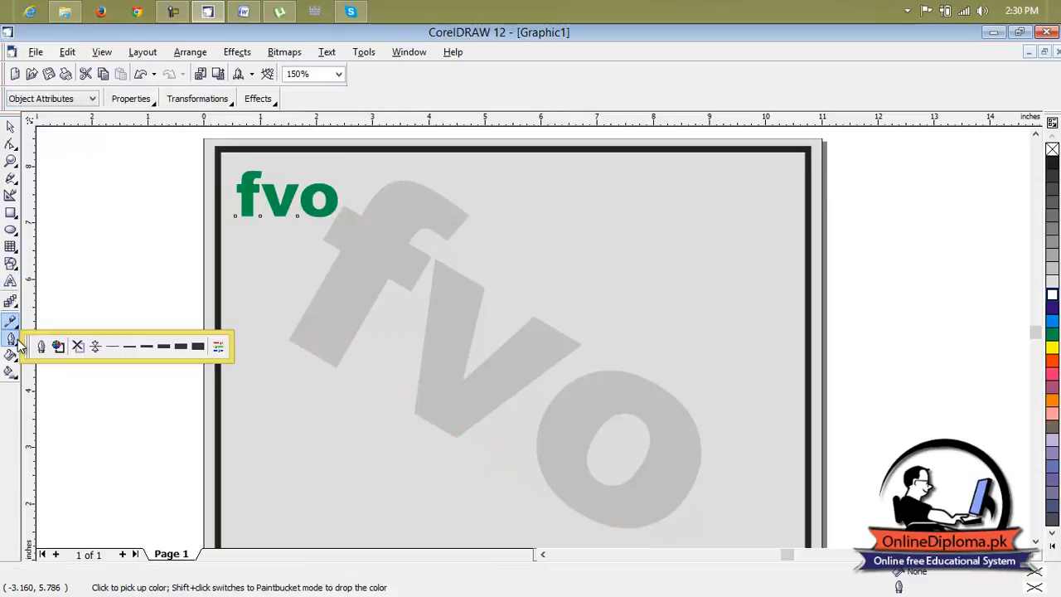
click(142, 343)
key(space)
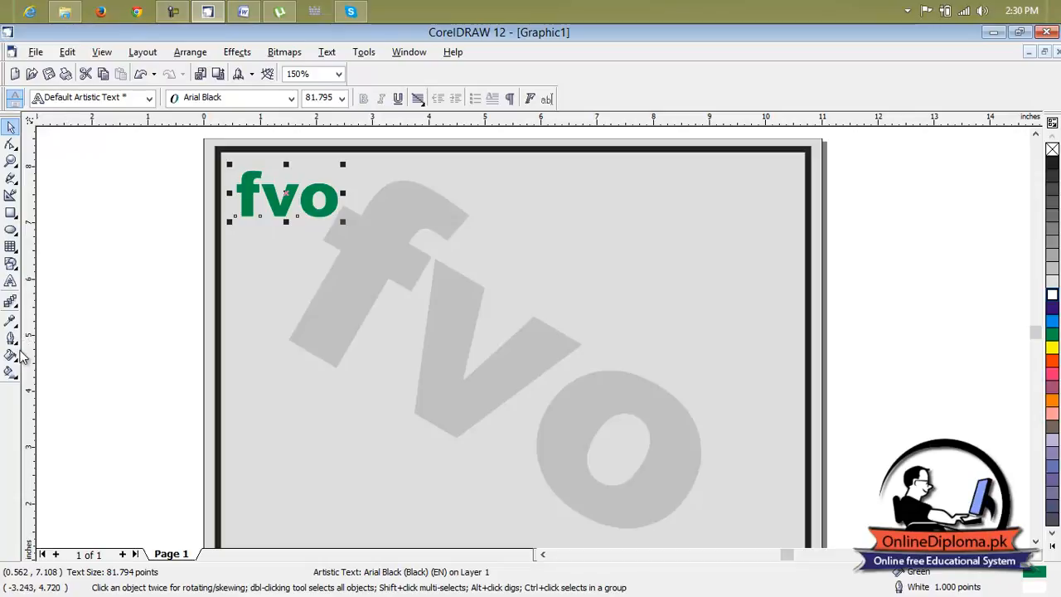
click(12, 341)
click(146, 347)
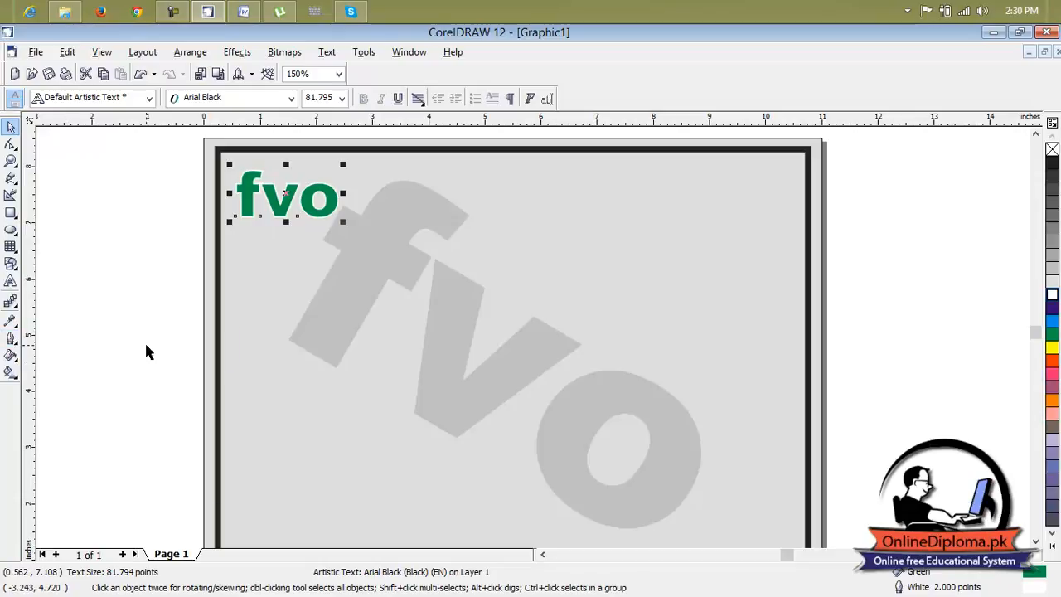
Try an 8-point outline on the green "fvo" text and set it back to 2 points.
click(12, 302)
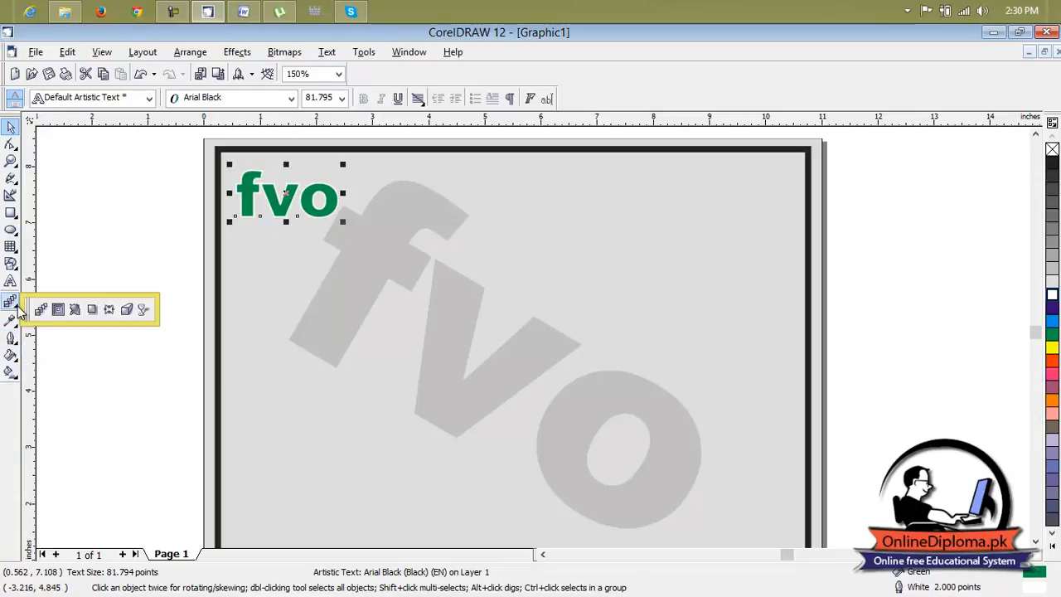
click(16, 323)
click(17, 344)
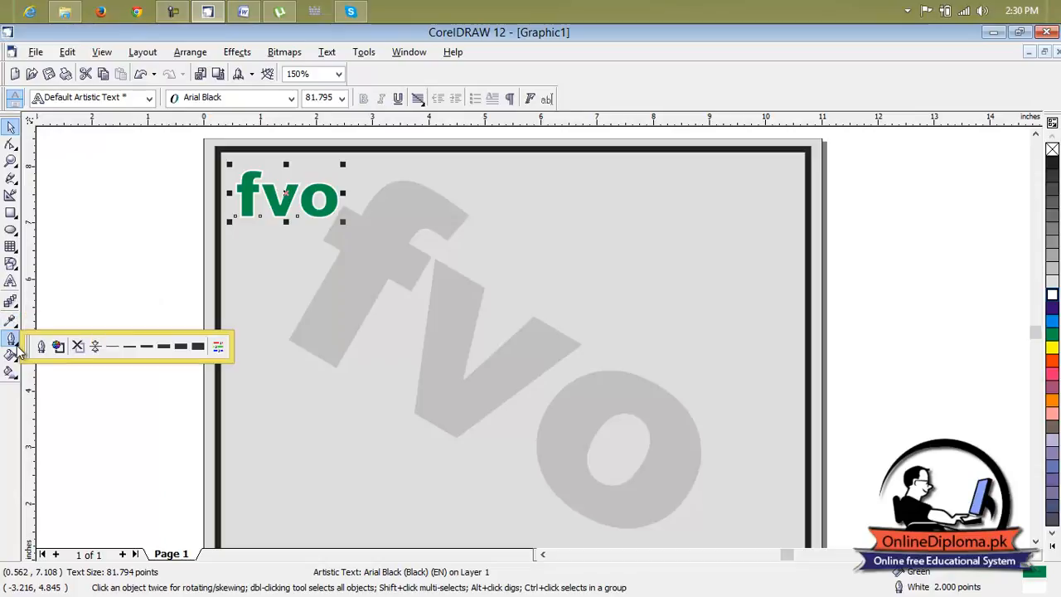
click(141, 349)
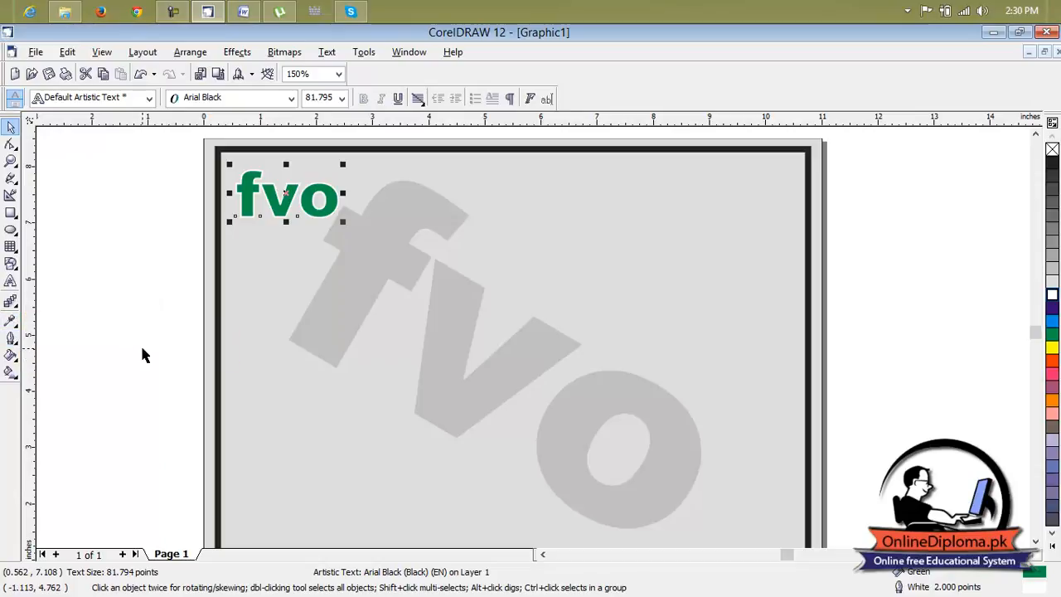
click(15, 357)
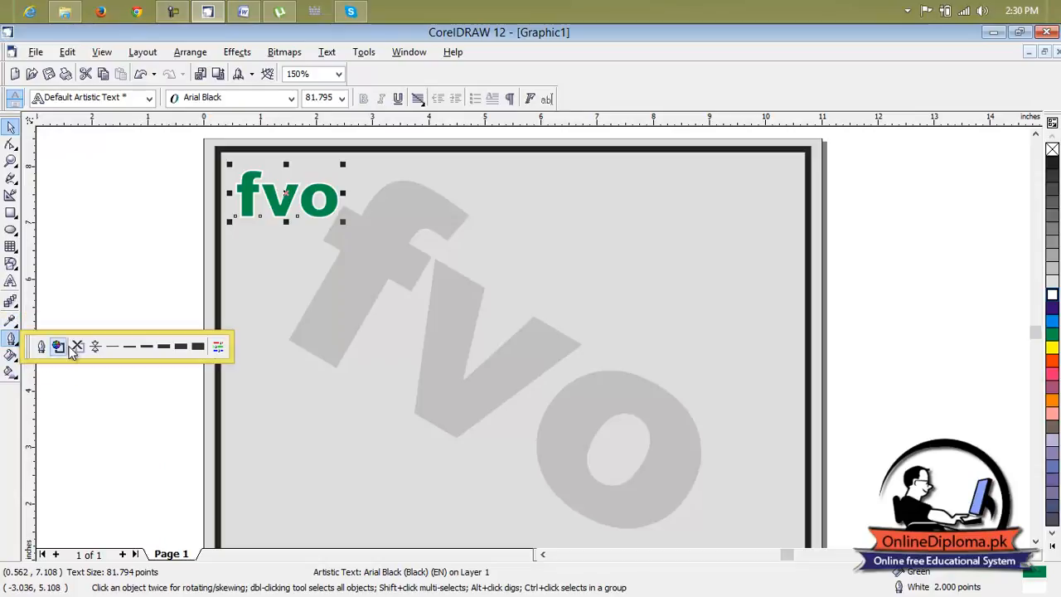
click(159, 351)
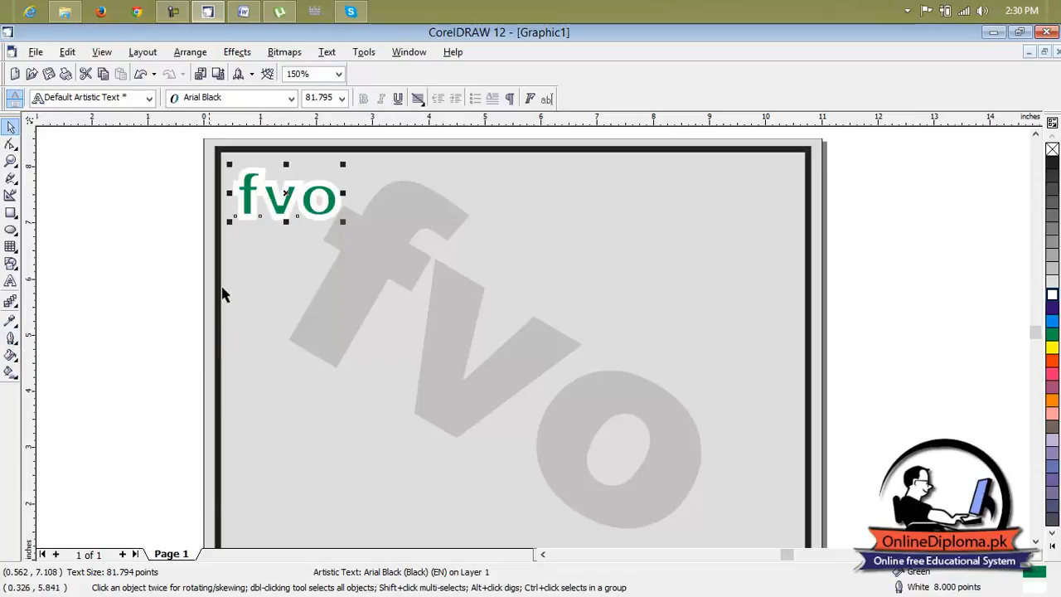
click(13, 341)
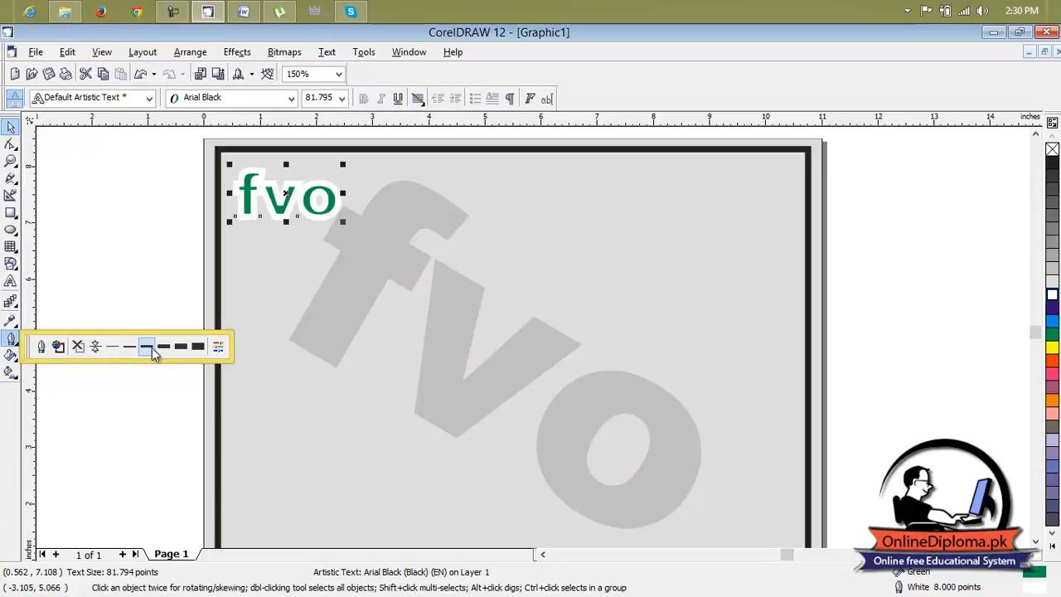
click(152, 349)
Inspect the outlined green "fvo" text up close and change its outline colour to red.
click(143, 332)
scroll(258, 199, up, 3)
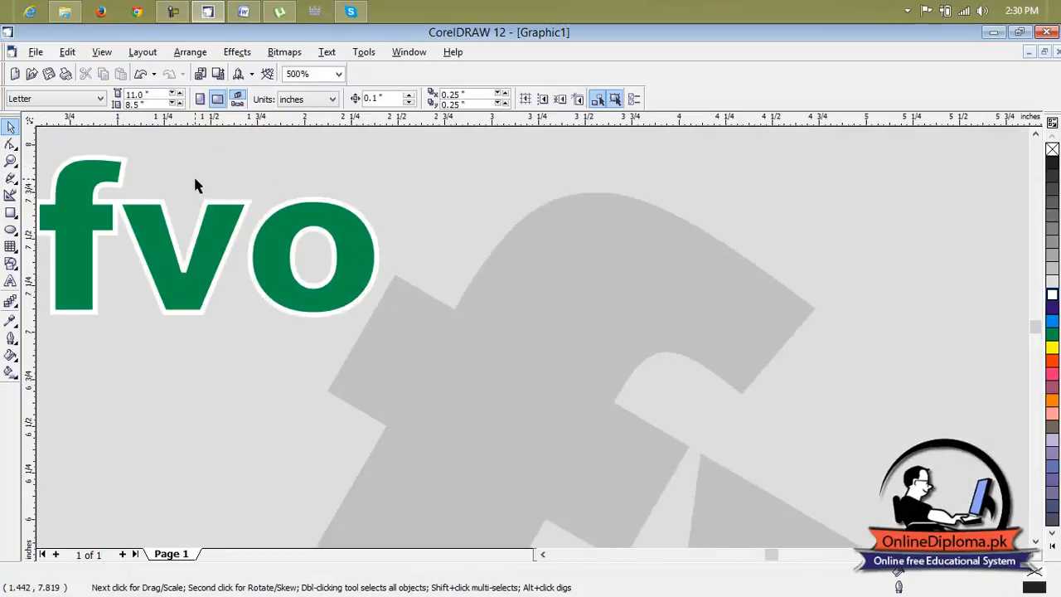
scroll(156, 250, down, 3)
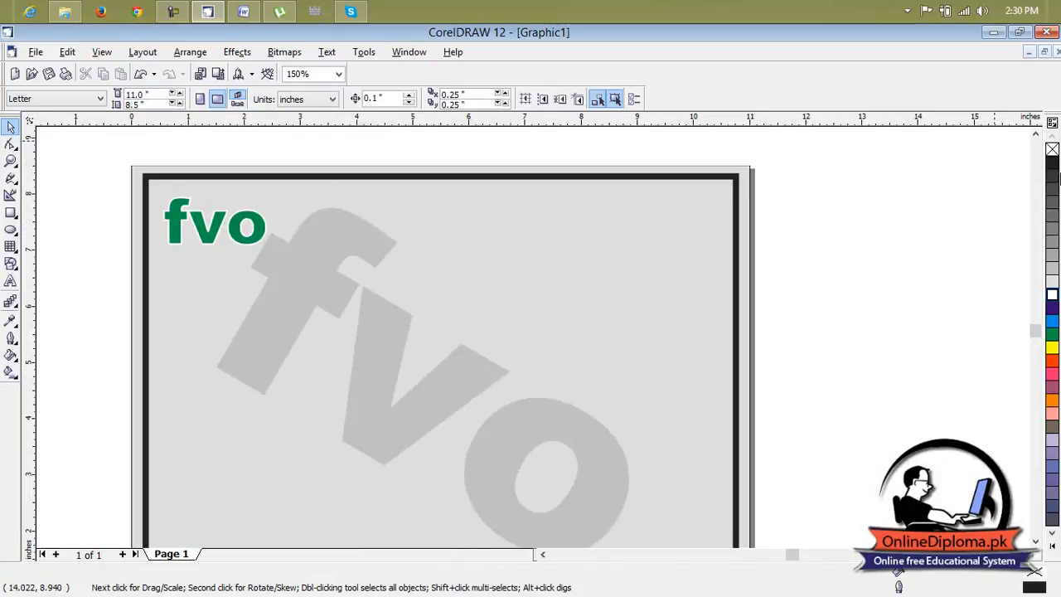
click(248, 222)
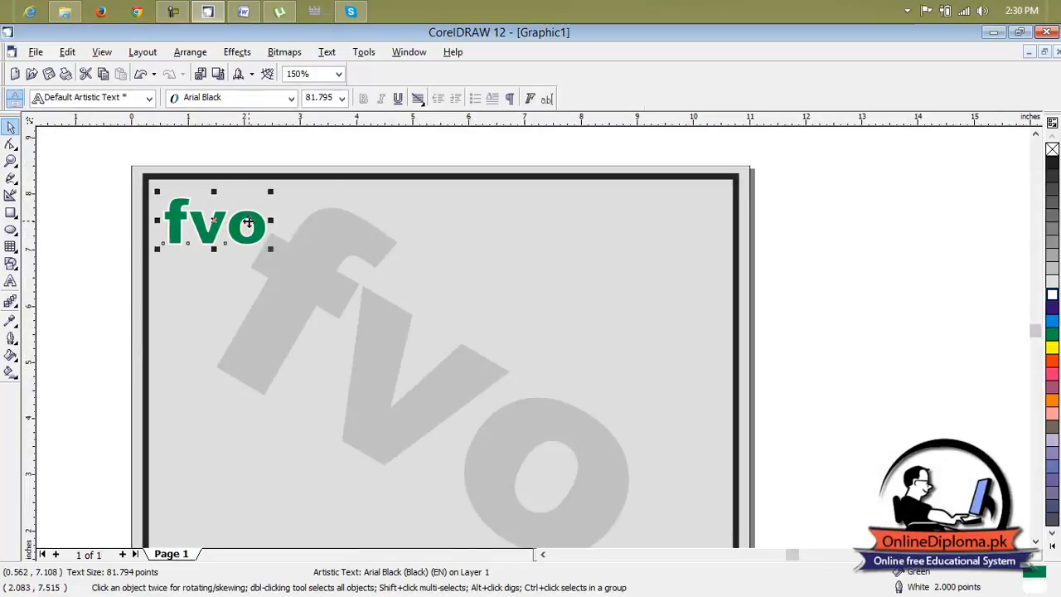
right_click(1053, 328)
right_click(1053, 360)
key(Escape)
Add the text "Future vision Organization" beside the green "fvo" logo.
scroll(452, 294, down, 1)
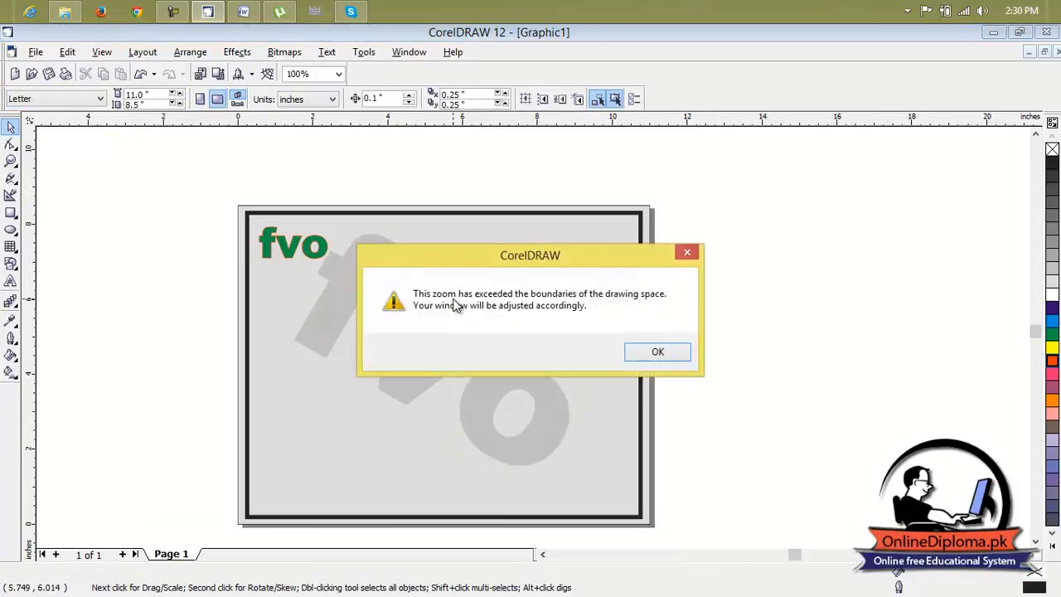
click(656, 353)
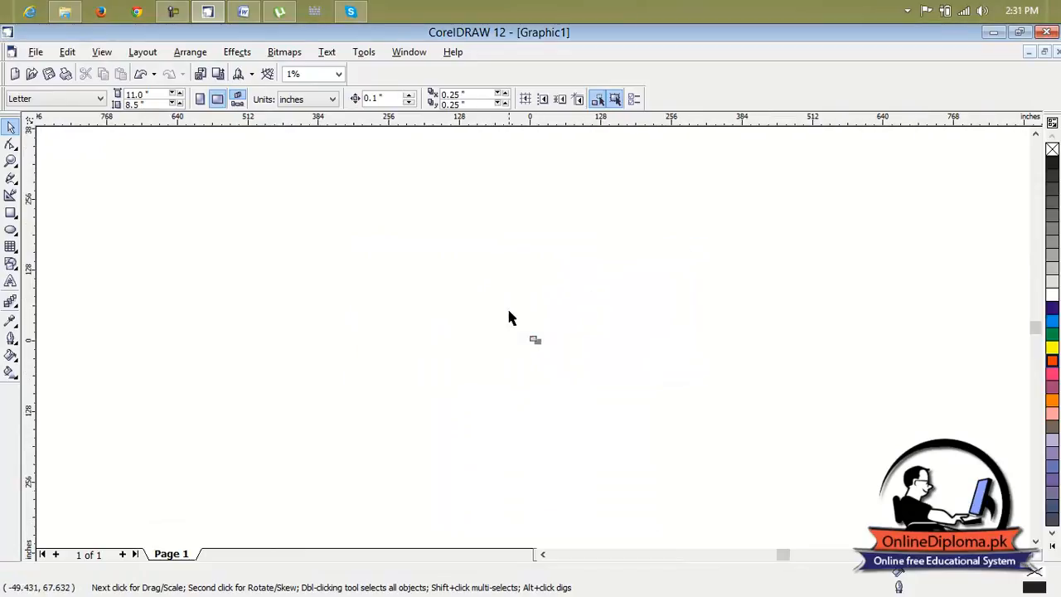
scroll(384, 219, up, 3)
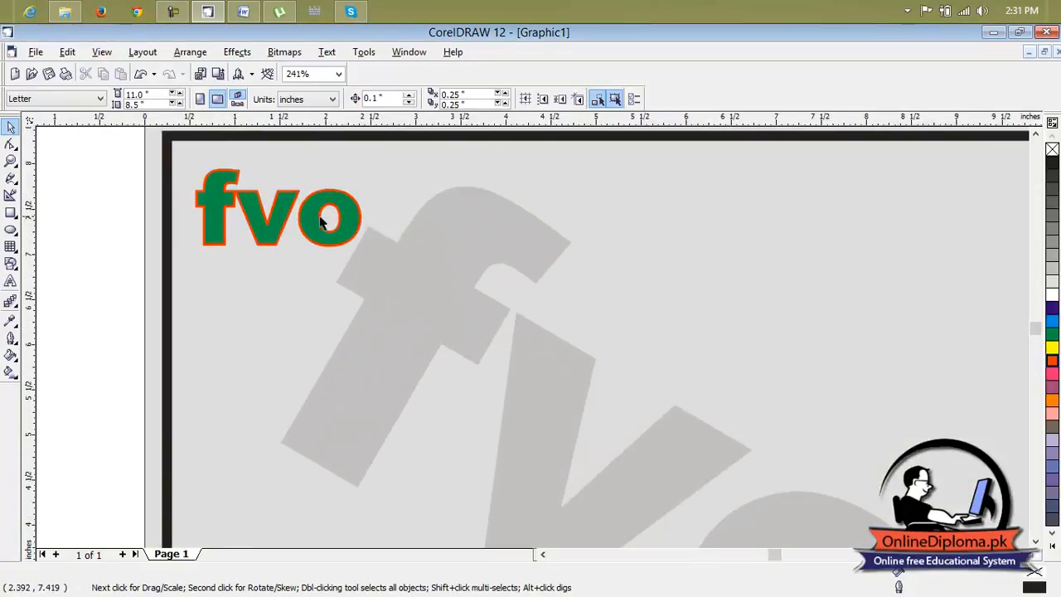
click(10, 282)
click(427, 244)
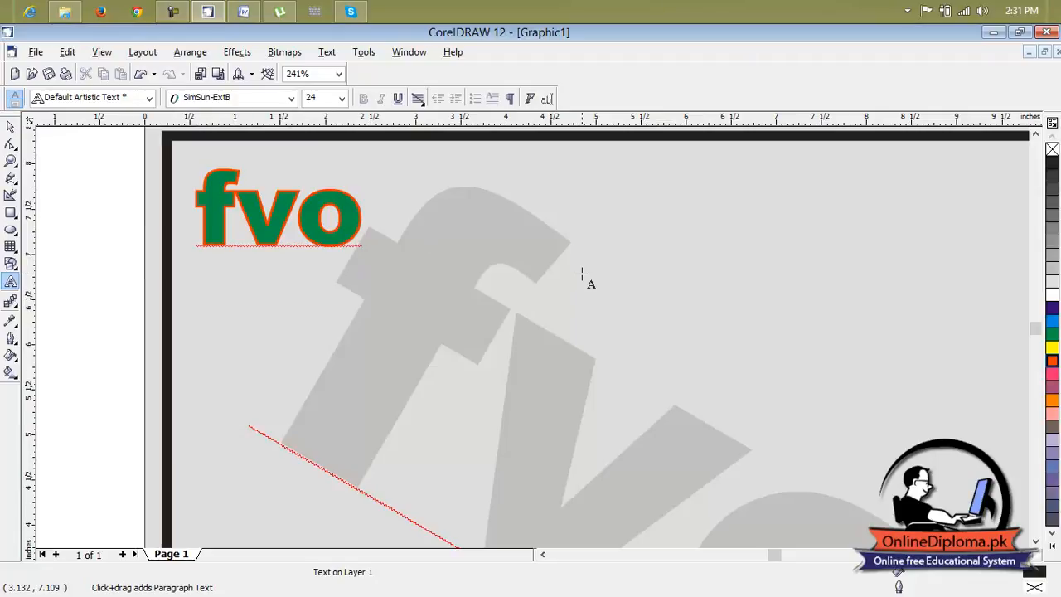
text(Future)
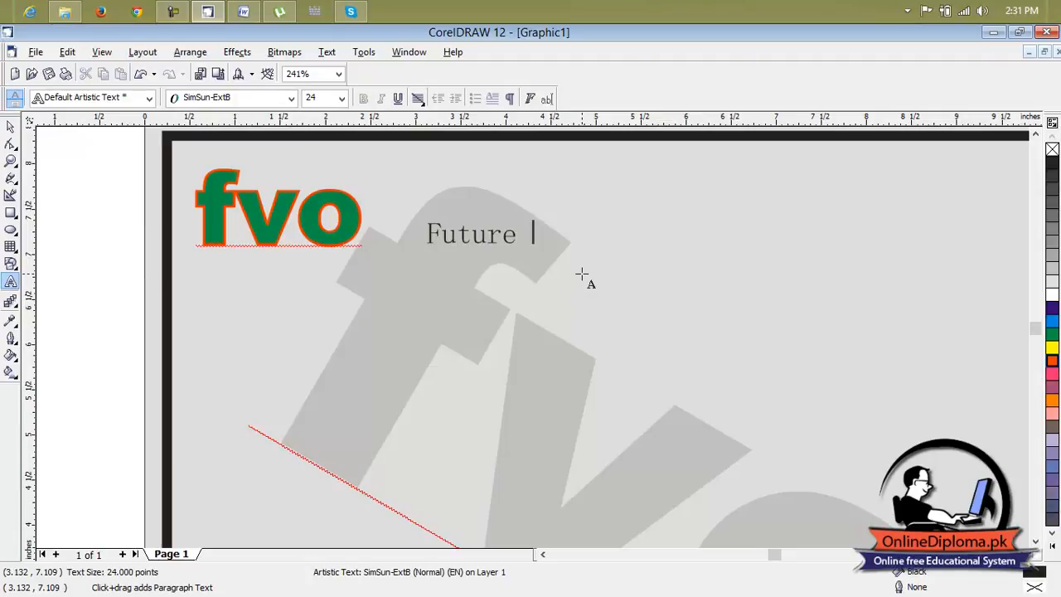
text( vision)
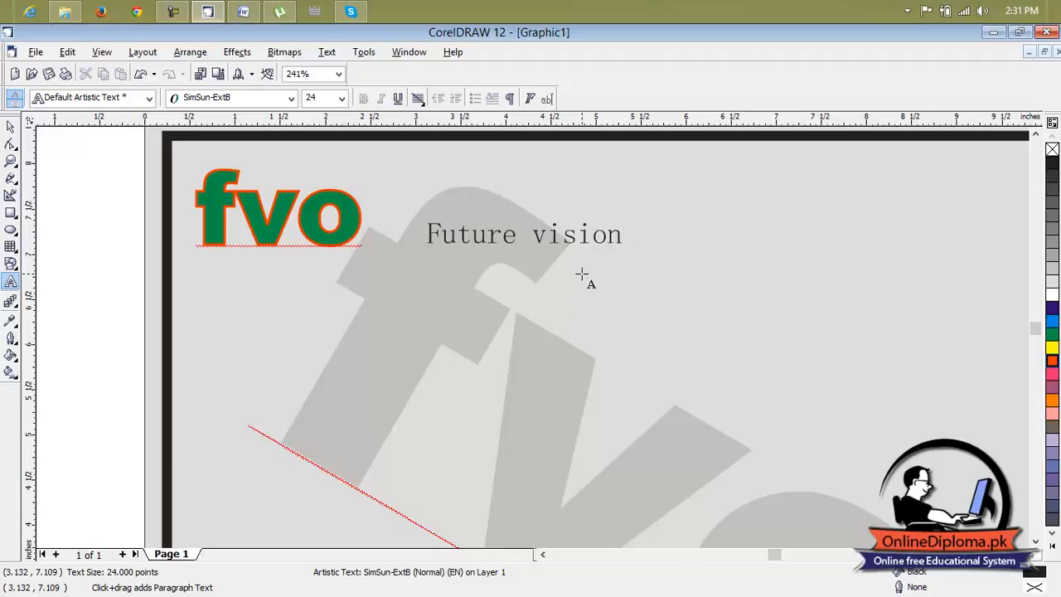
text(ganization)
Capitalize the "v" so the heading reads "Future Vision Organization", and select the whole heading text.
click(549, 239)
key(BackSpace)
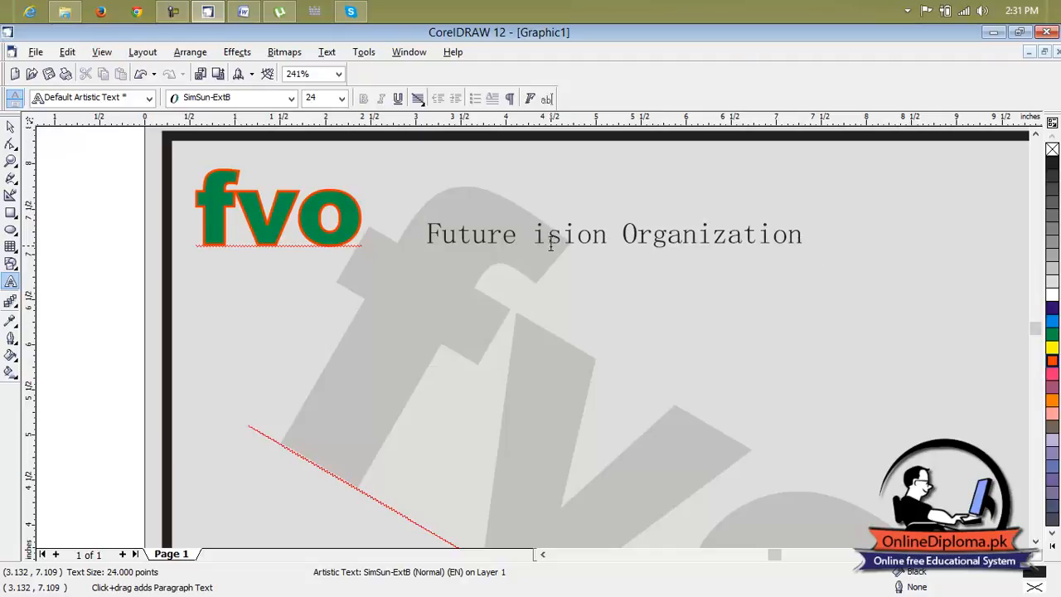
text(V)
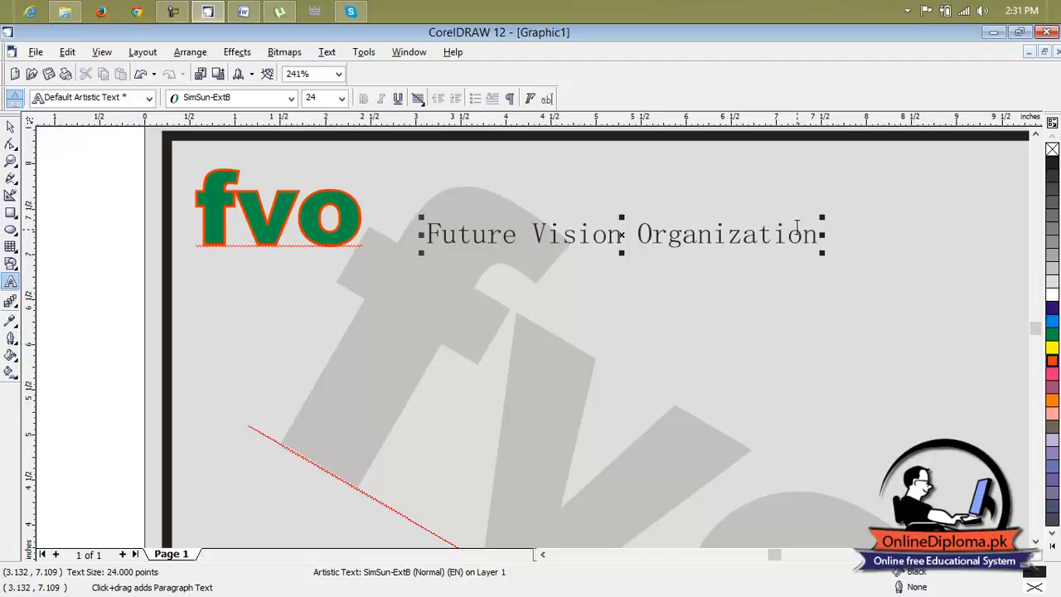
click(821, 239)
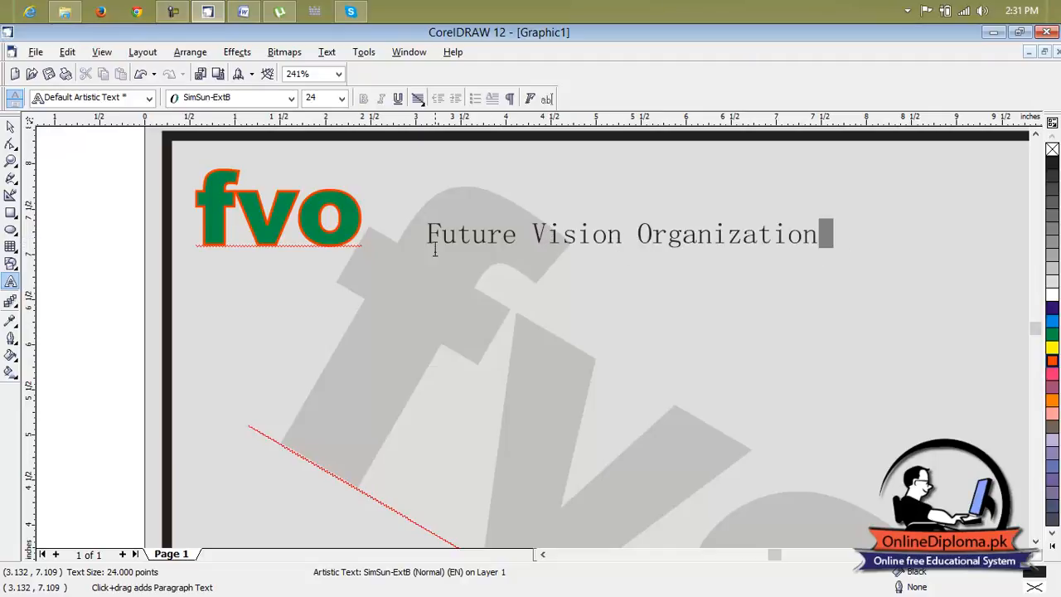
key(ctrl+a)
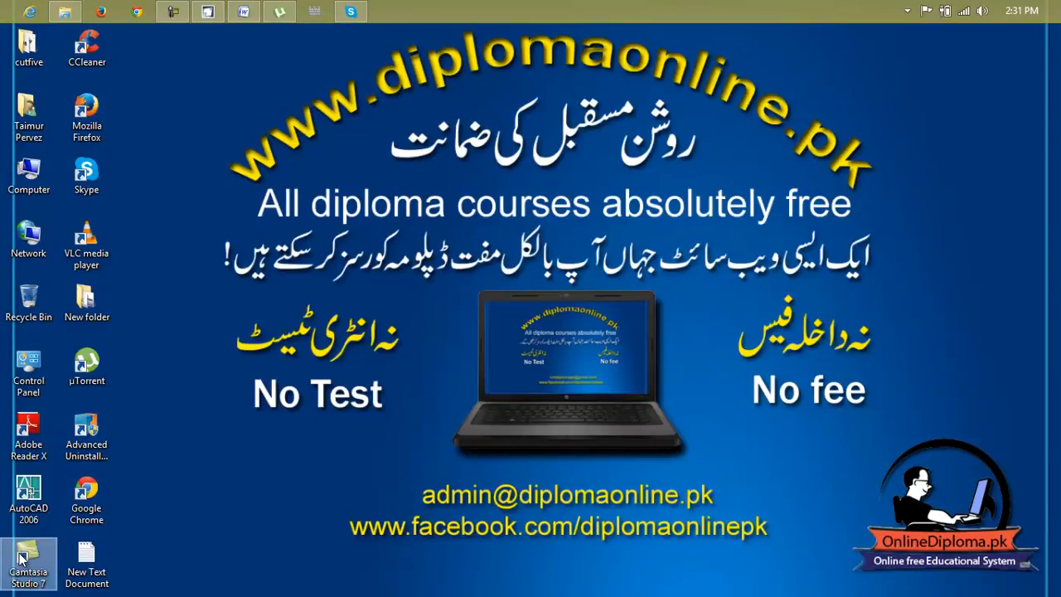
Preview the UrbanForestry, ClassicMosaic and Fuego Fatuo font files in the desktop's cutfive folder, and close the folder.
double_click(28, 46)
click(497, 180)
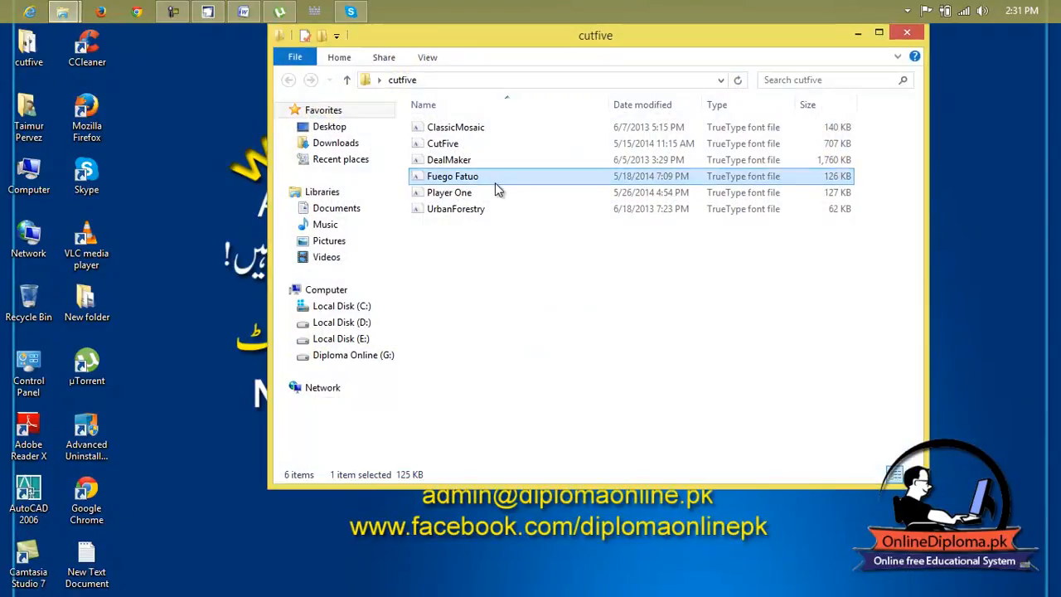
click(491, 207)
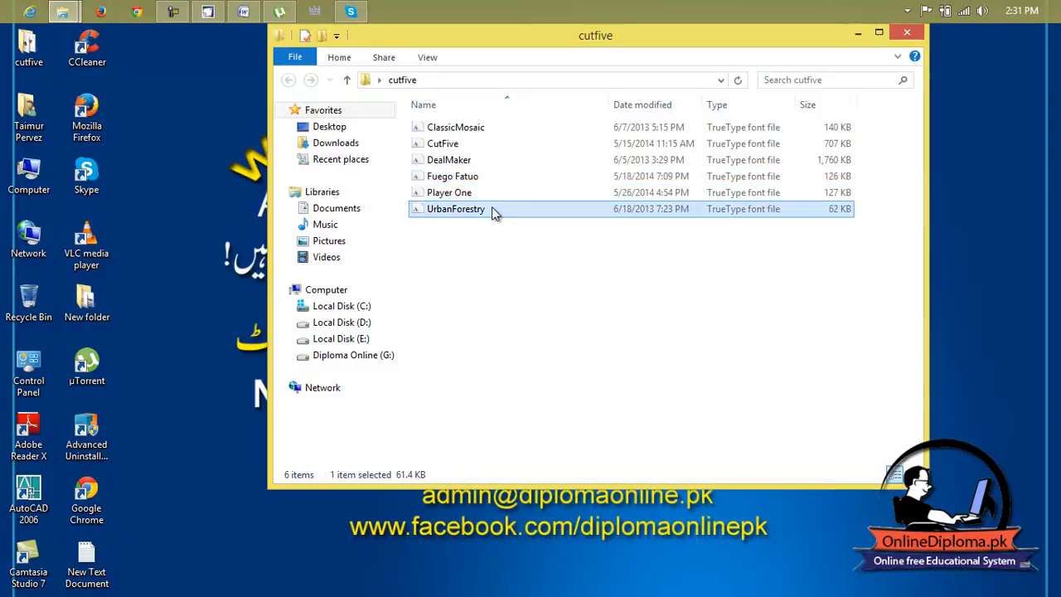
double_click(492, 209)
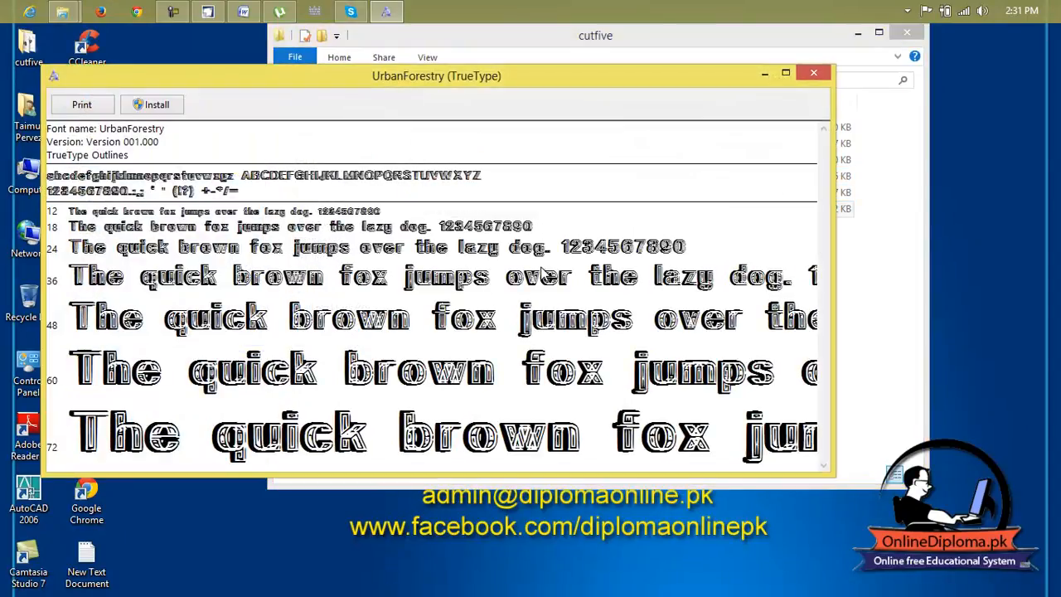
click(808, 71)
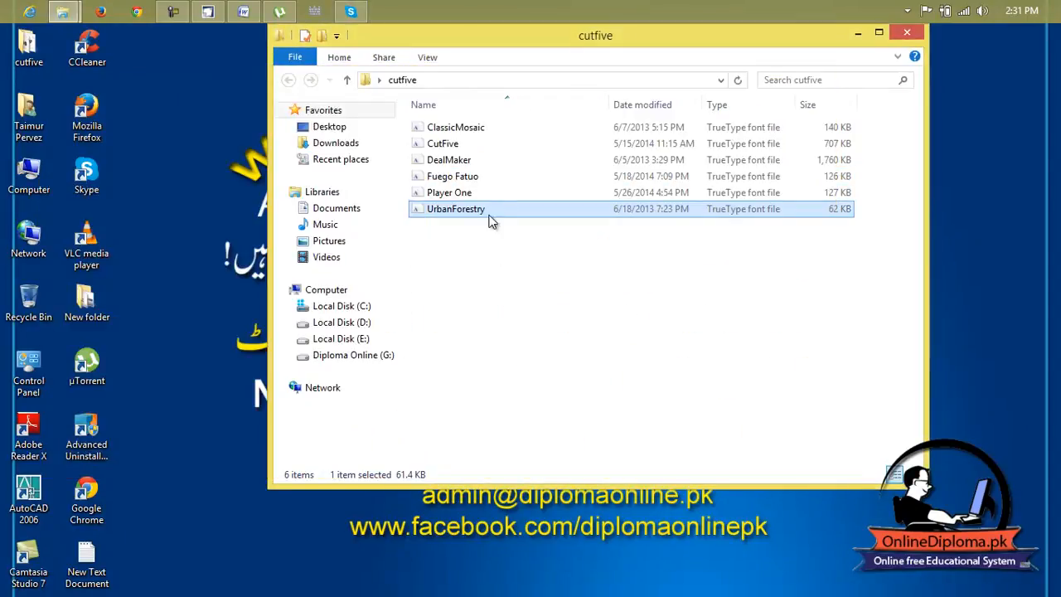
double_click(481, 131)
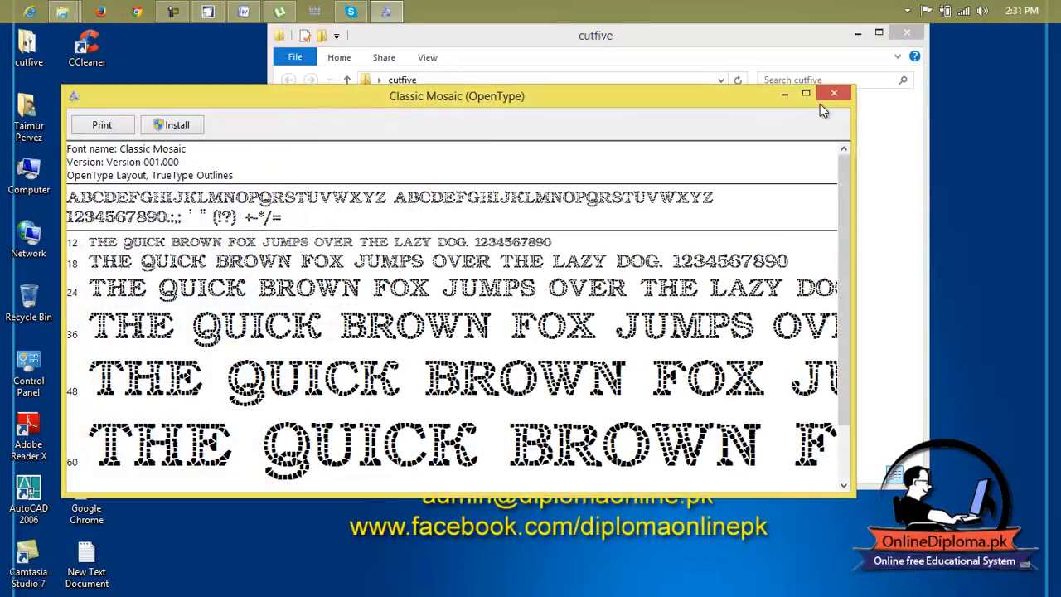
click(822, 98)
click(484, 192)
key(Up)
double_click(486, 181)
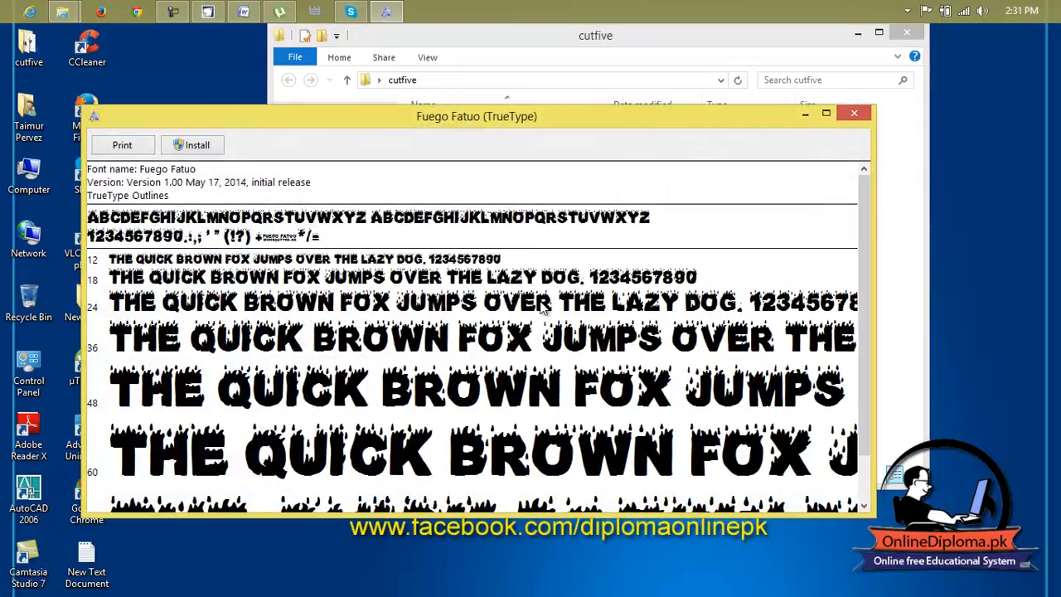
click(843, 114)
click(908, 32)
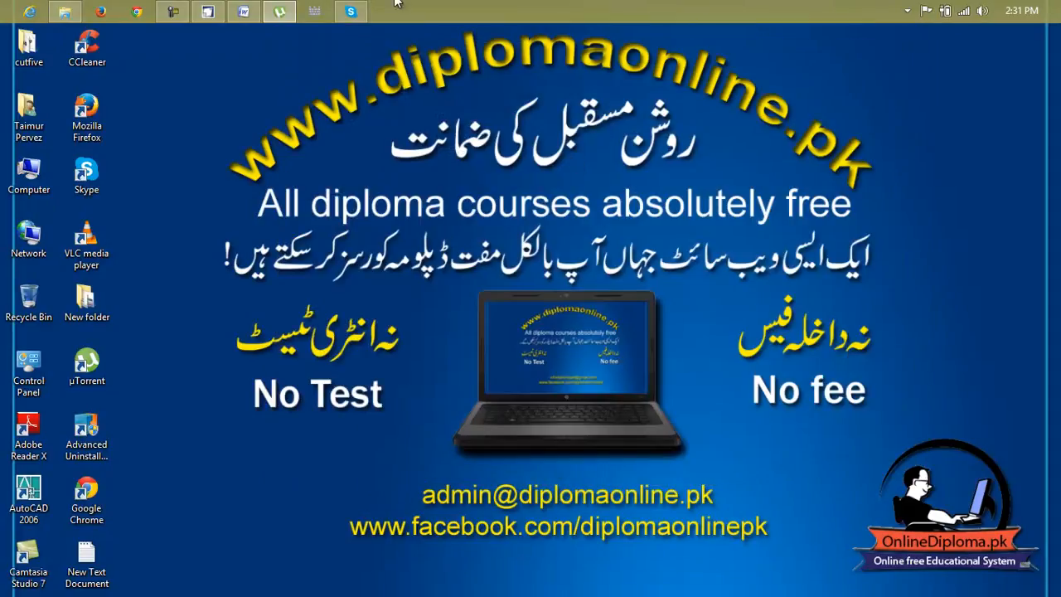
Return to CorelDRAW and set the selected "Future Vision Organization" heading in the Fuego Fatuo font.
click(207, 12)
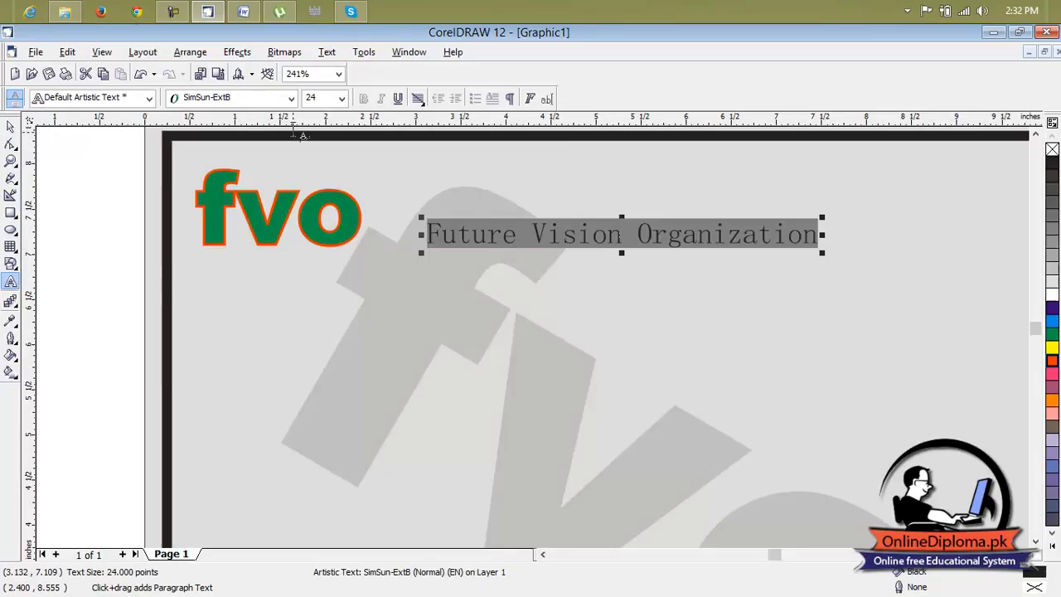
click(241, 99)
text(f)
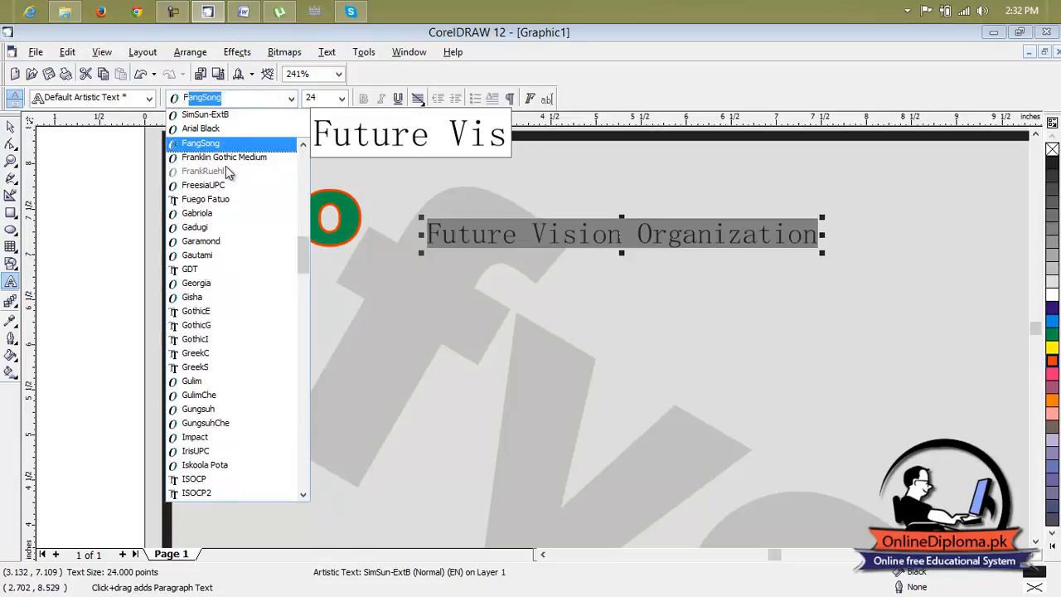
click(206, 199)
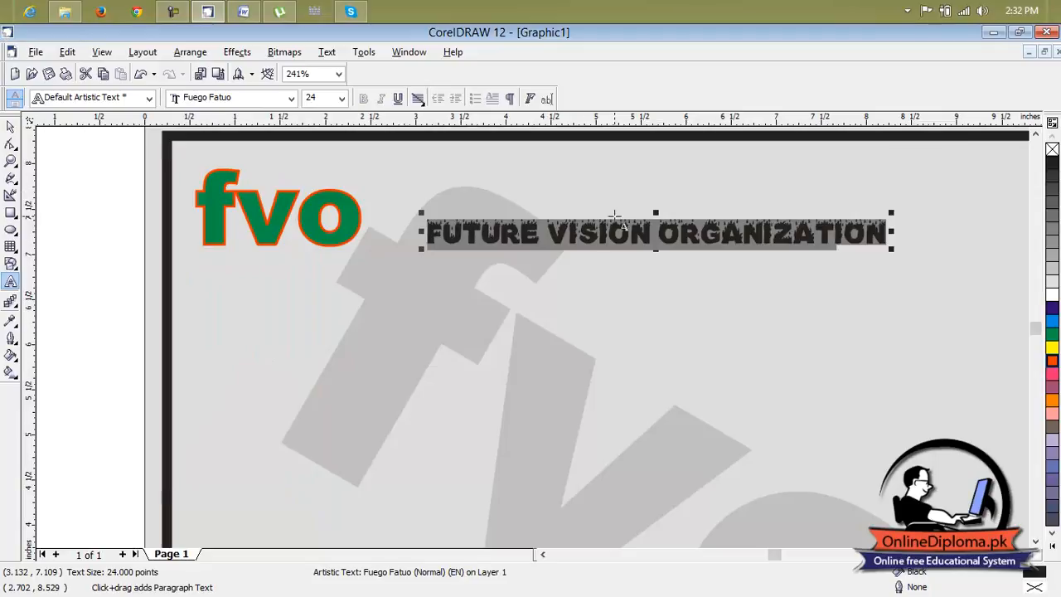
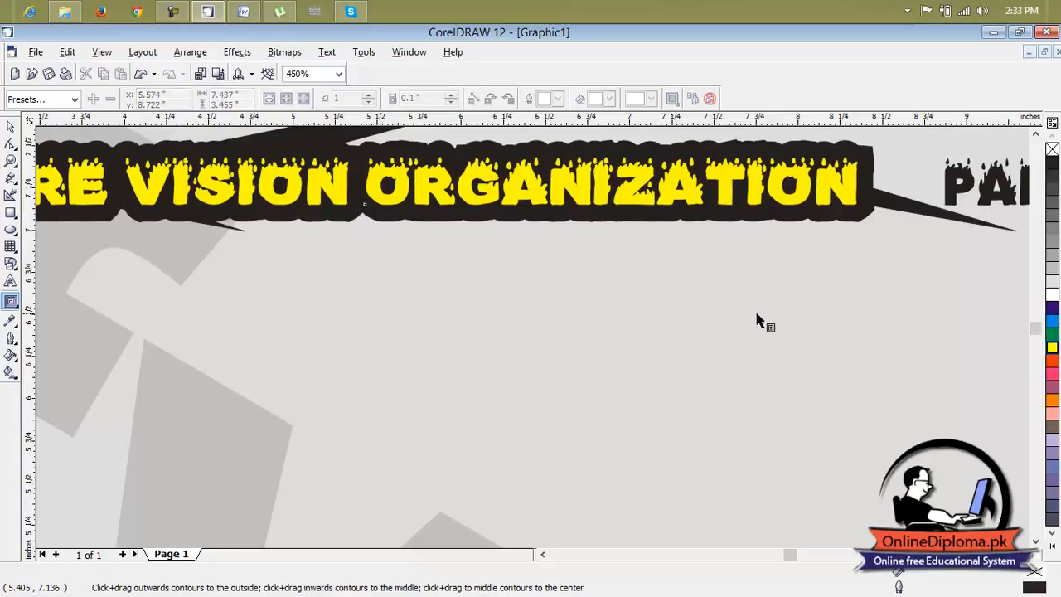
Try to move the contoured "Future Vision Organization" heading down from the logo and reduce its height.
scroll(550, 277, up, 2)
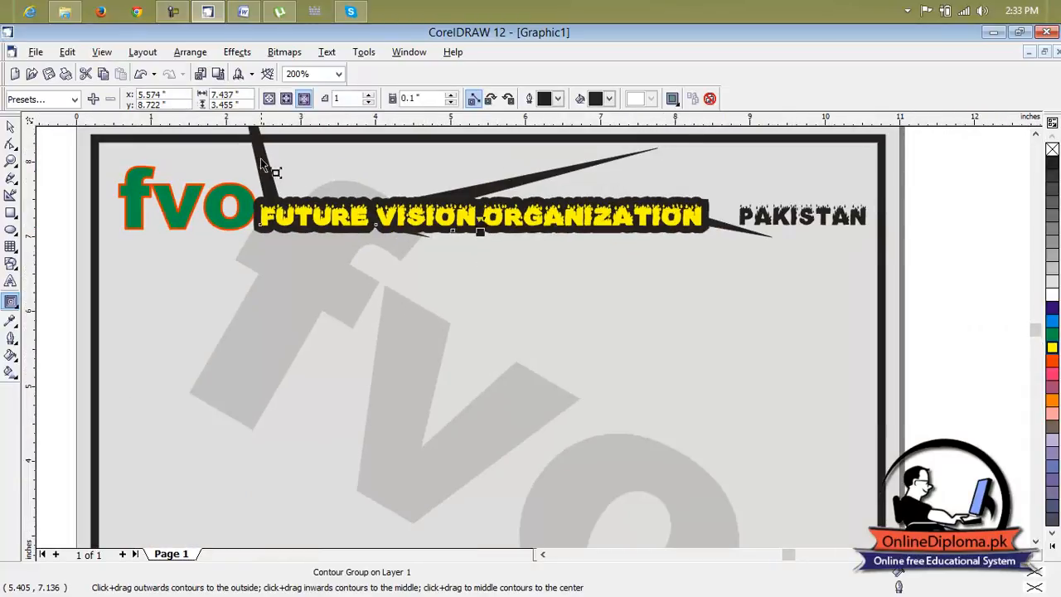
scroll(569, 230, up, 1)
scroll(569, 231, down, 3)
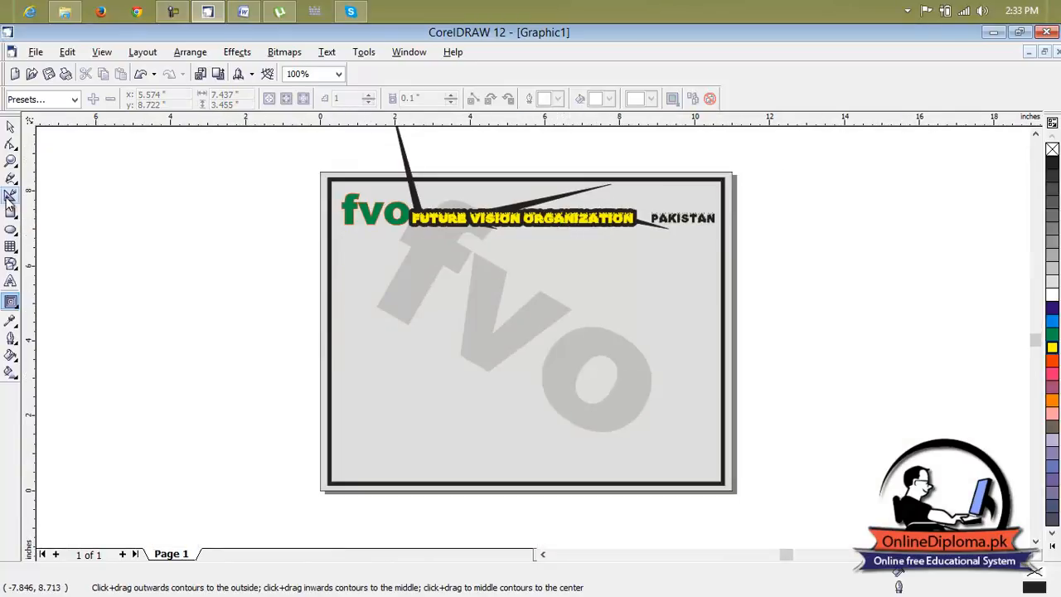
click(1035, 135)
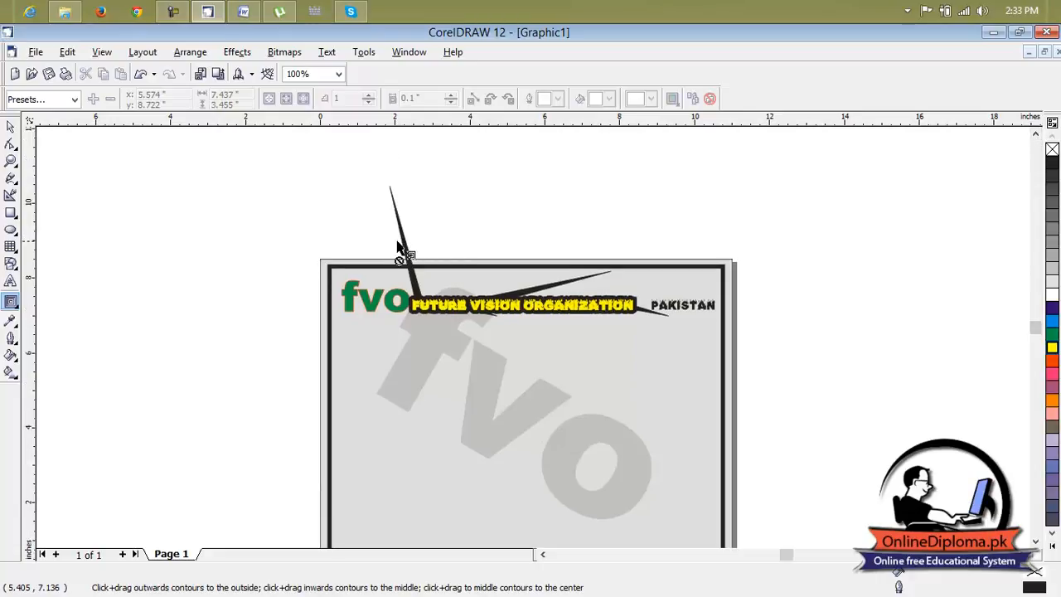
key(space)
drag(404, 238, 427, 249)
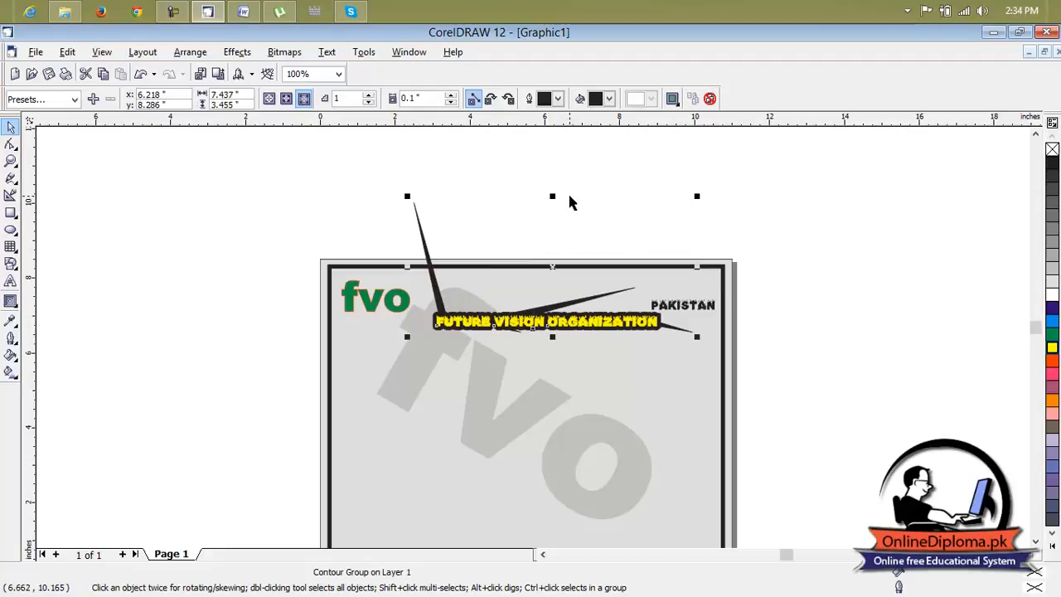
drag(554, 196, 548, 300)
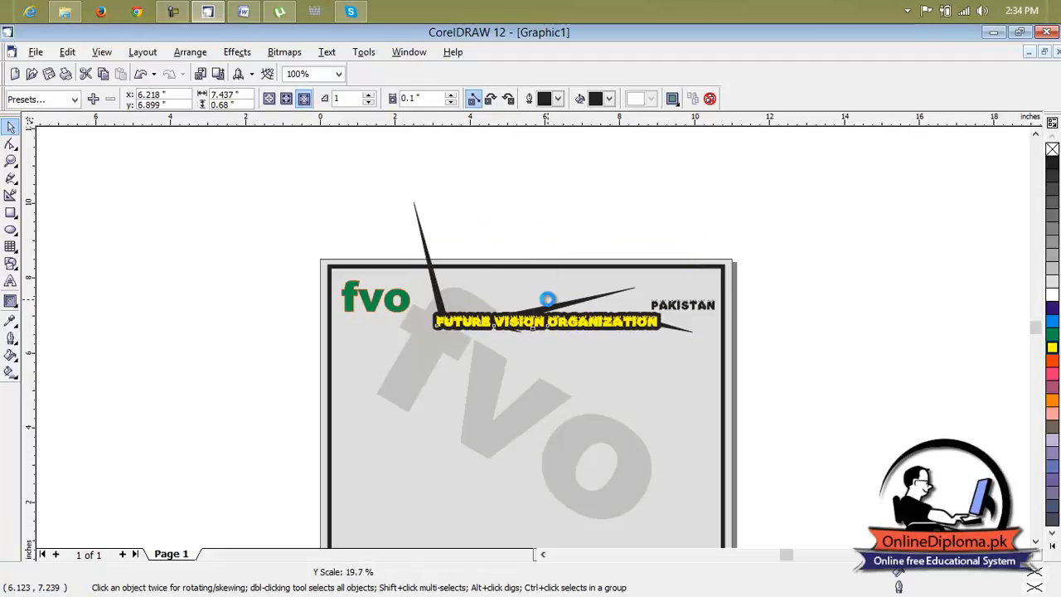
drag(548, 300, 548, 307)
Undo the heading's move and resize along with its contour and yellow fill.
key(ctrl+z)
key(ctrl+z)
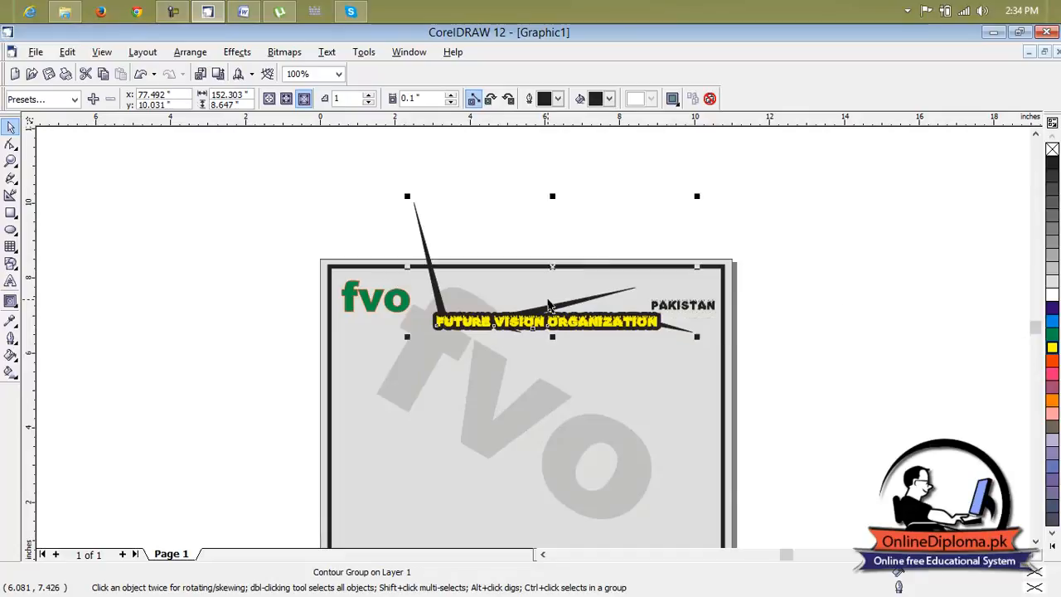
key(ctrl+z)
scroll(533, 302, up, 2)
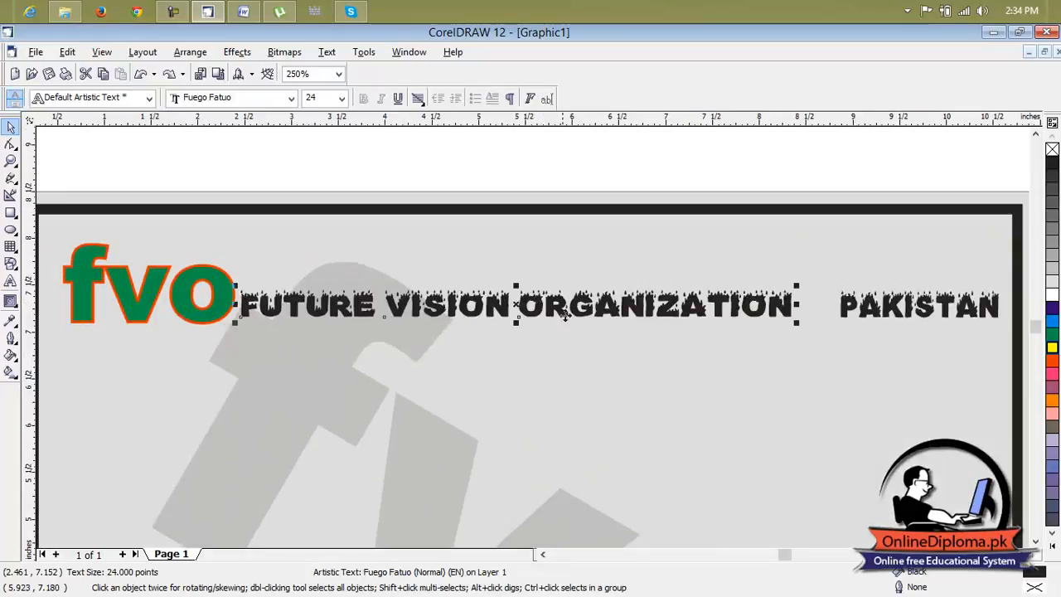
Shift the "Future Vision Organization" heading slightly away from the fvo logo, fill it yellow and keep it selected.
mouse_move(511, 304)
mouse_down()
mouse_move(529, 295)
mouse_move(522, 303)
mouse_up()
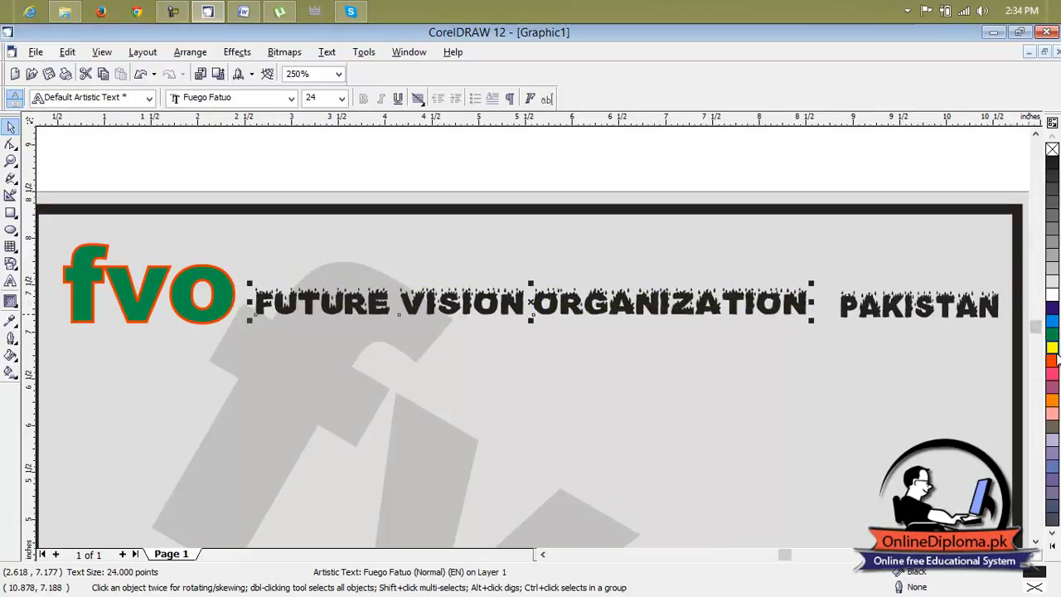
click(1055, 348)
click(879, 323)
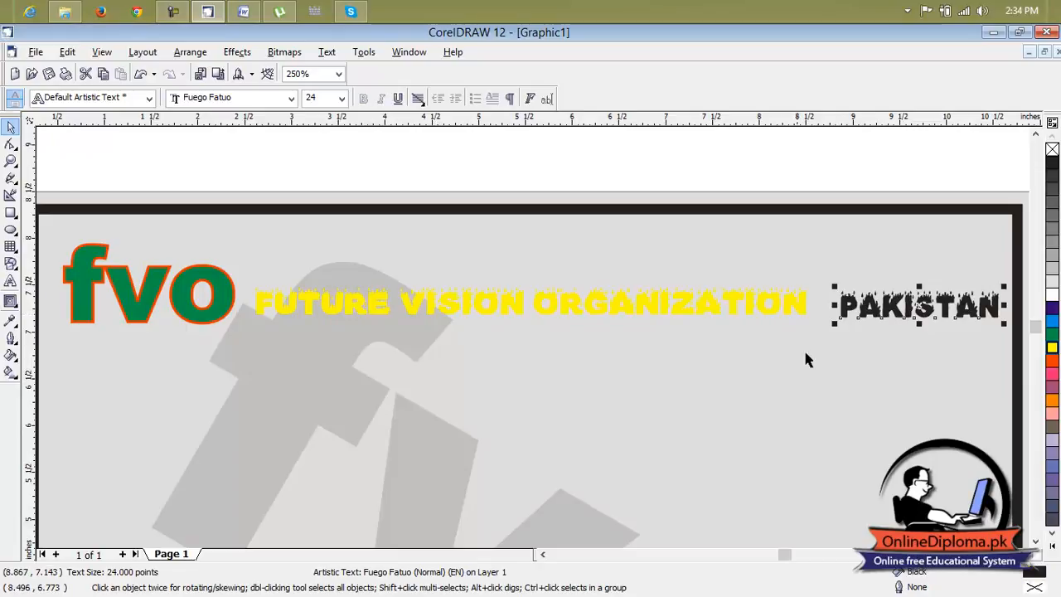
click(673, 304)
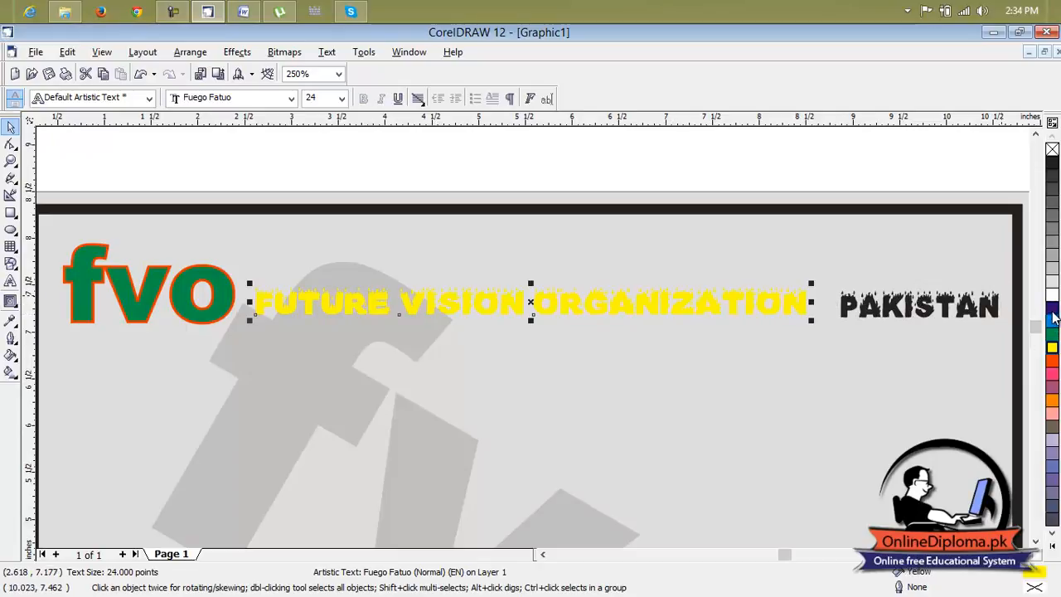
Give the "Future Vision Organization" heading a red hairline outline and an orange fill.
right_click(1053, 316)
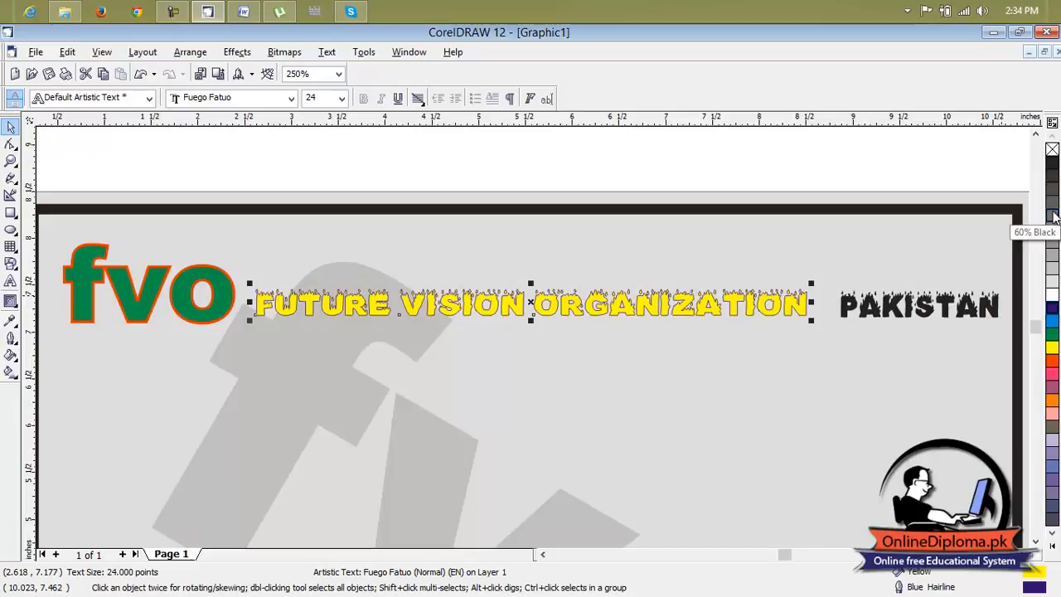
right_click(1053, 363)
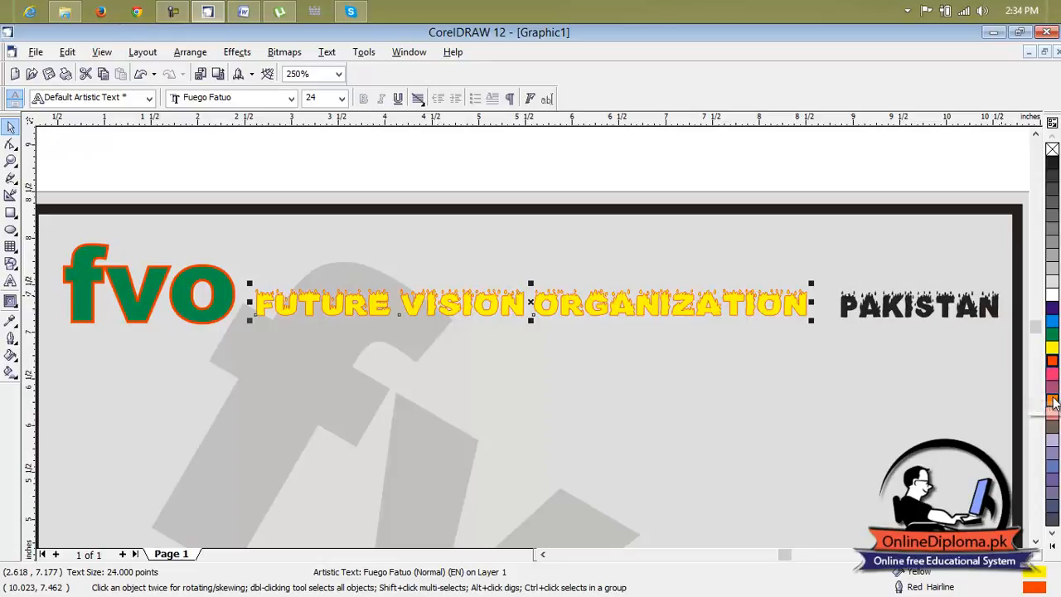
click(1053, 402)
click(867, 365)
Draw a rectangle about 1.73 by 0.5 inches above the page and fill it yellow.
scroll(867, 365, down, 3)
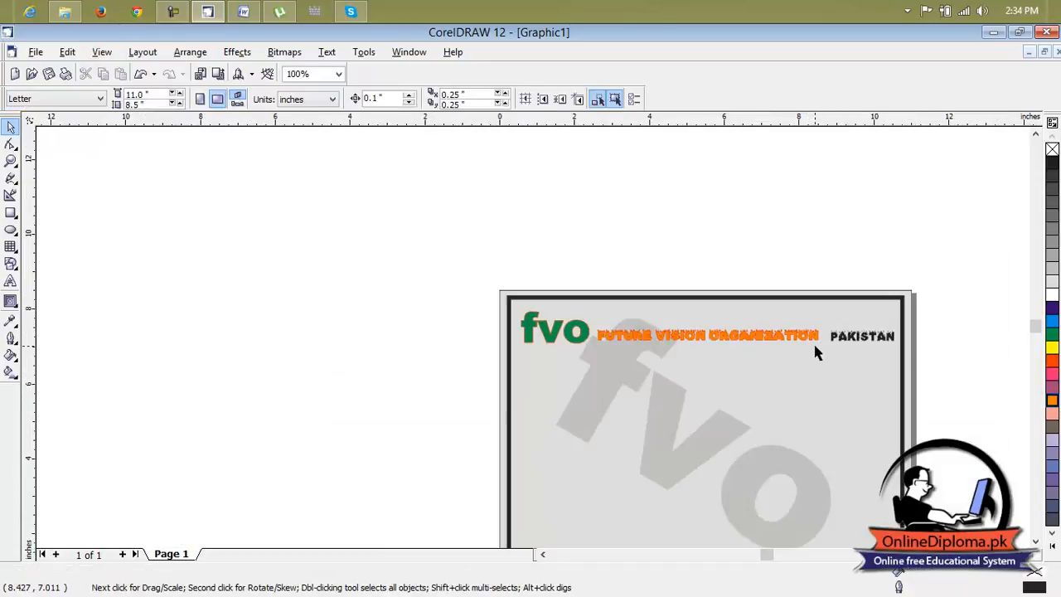
scroll(813, 353, up, 2)
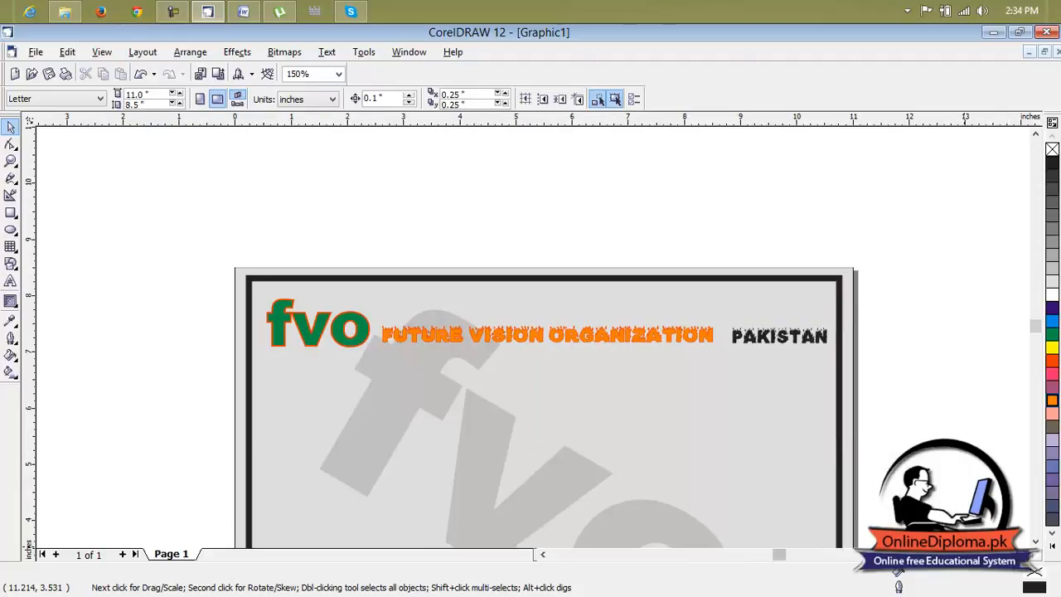
click(1023, 555)
click(696, 337)
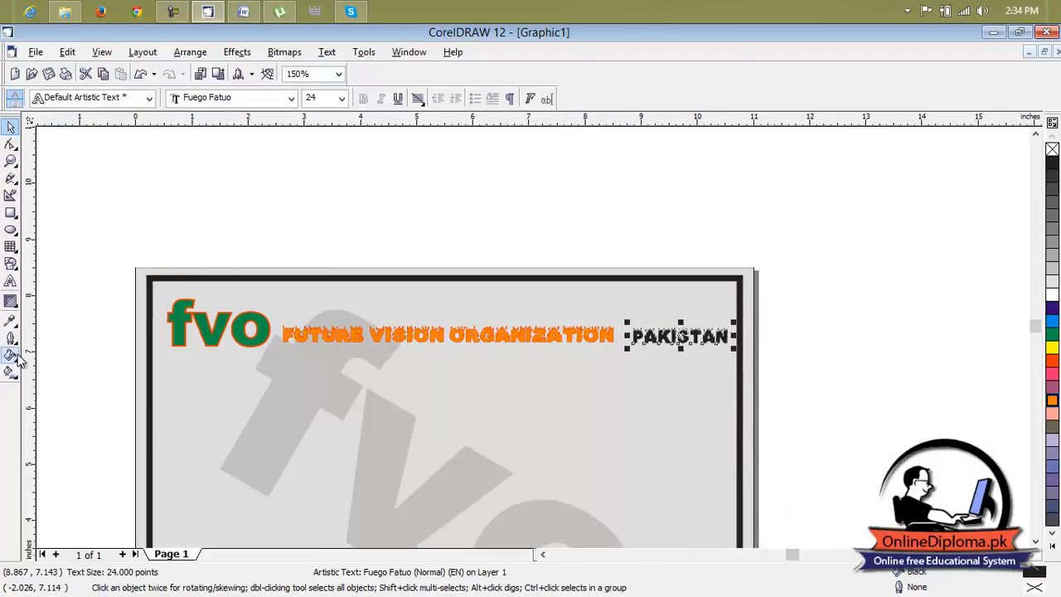
click(11, 213)
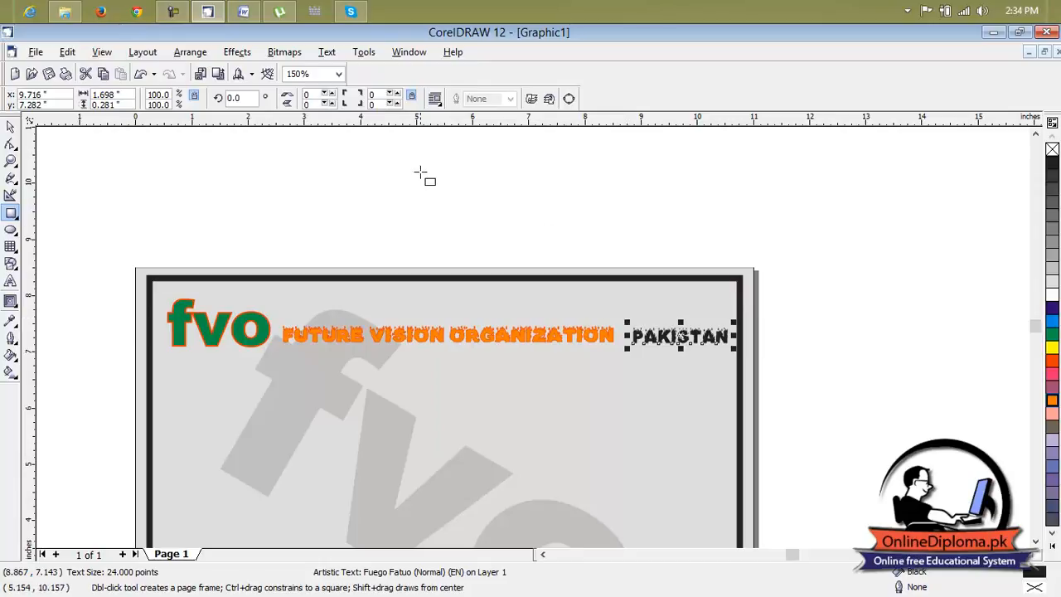
mouse_move(391, 171)
mouse_down()
mouse_move(481, 216)
mouse_move(542, 197)
mouse_move(487, 199)
mouse_up()
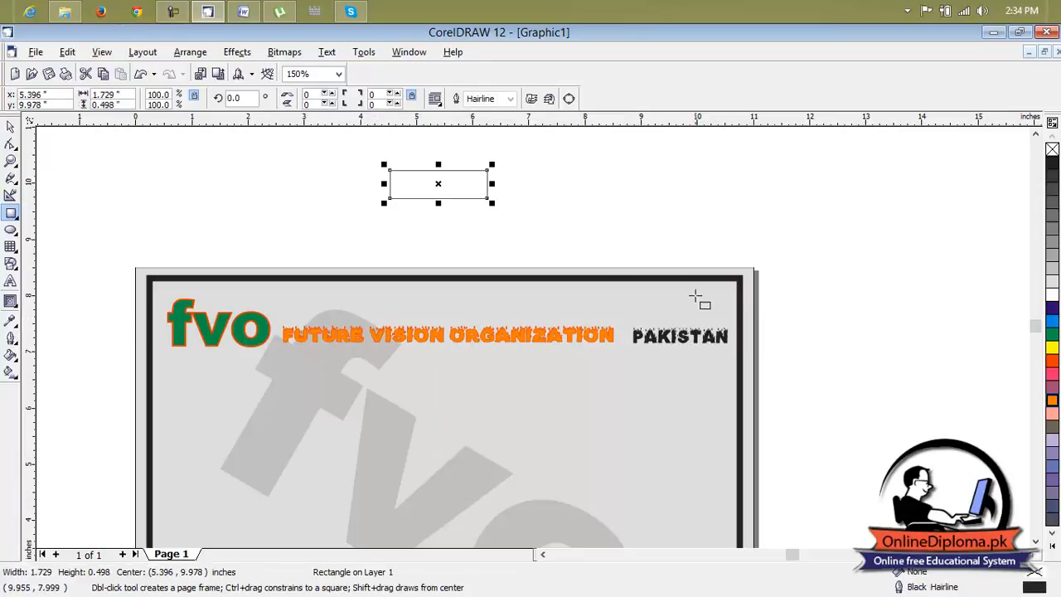
click(1052, 349)
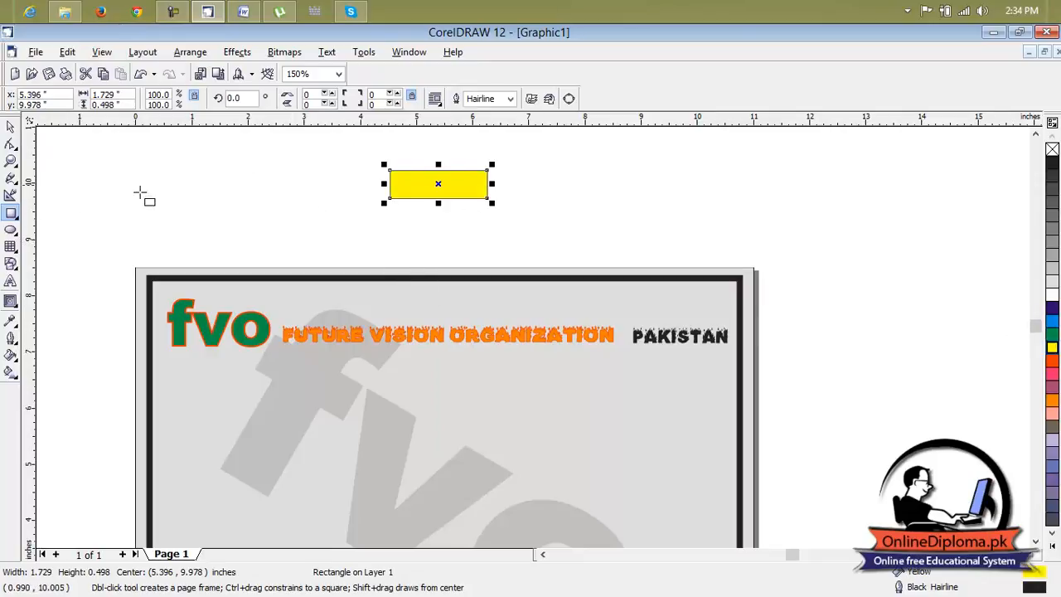
Apply the Smudge Brush to the yellow rectangle, accept converting it to curves, and turn off that warning.
click(15, 182)
click(15, 184)
click(14, 165)
click(15, 147)
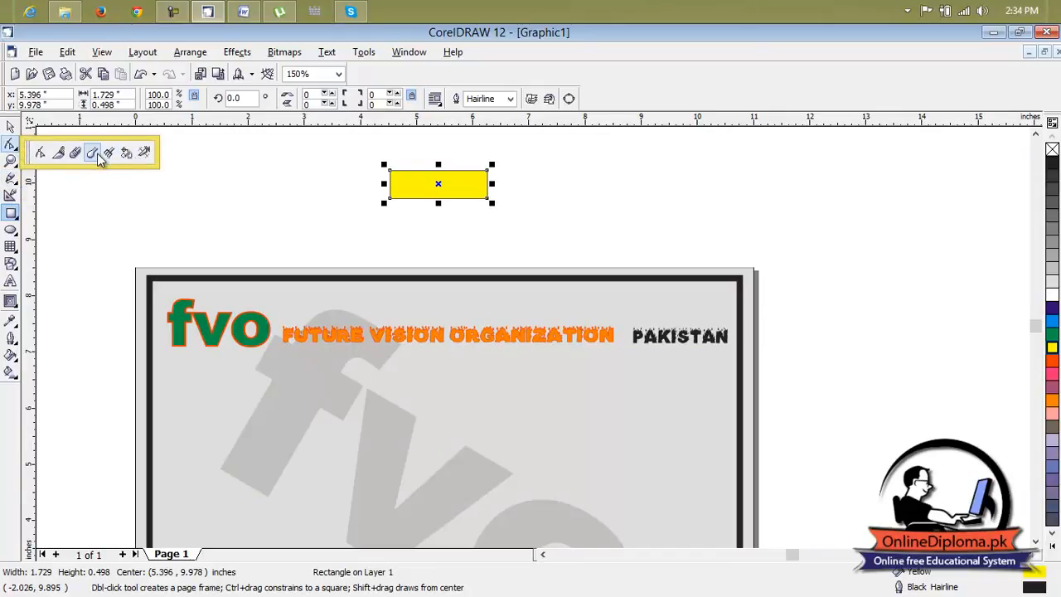
click(92, 153)
scroll(412, 195, up, 4)
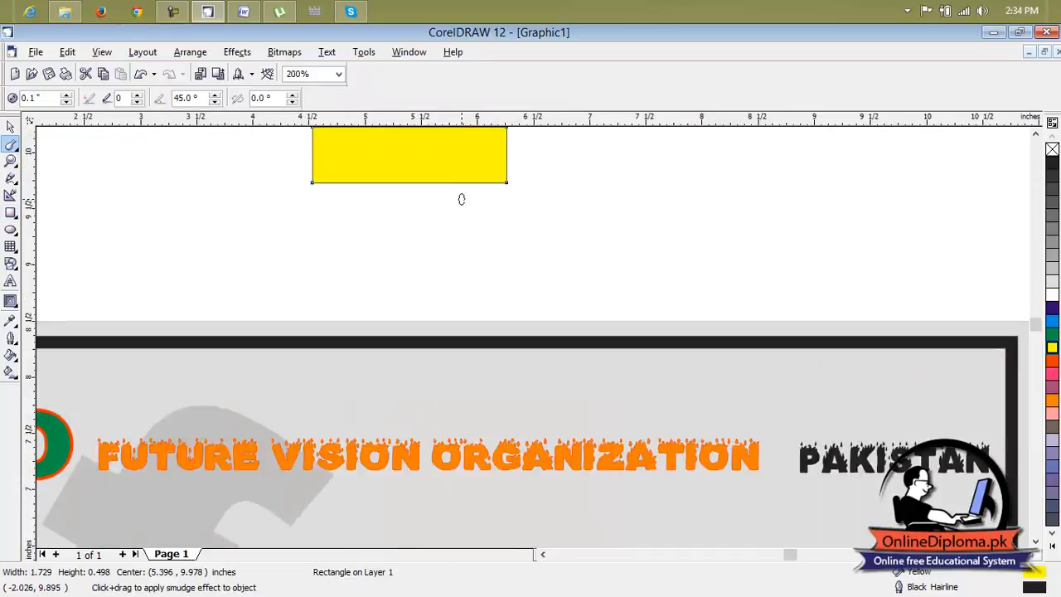
click(231, 173)
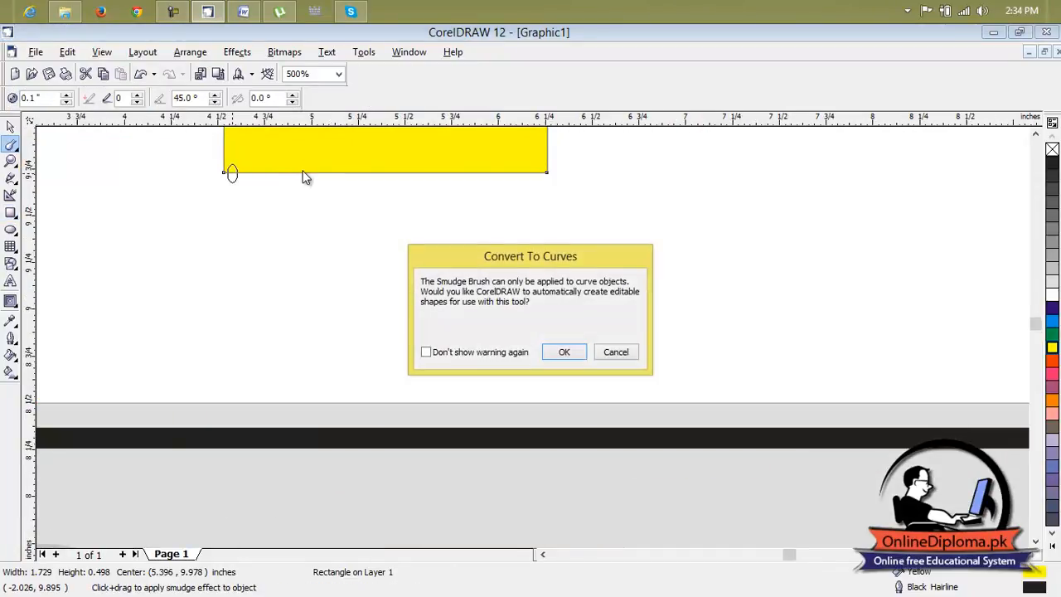
click(505, 350)
click(551, 353)
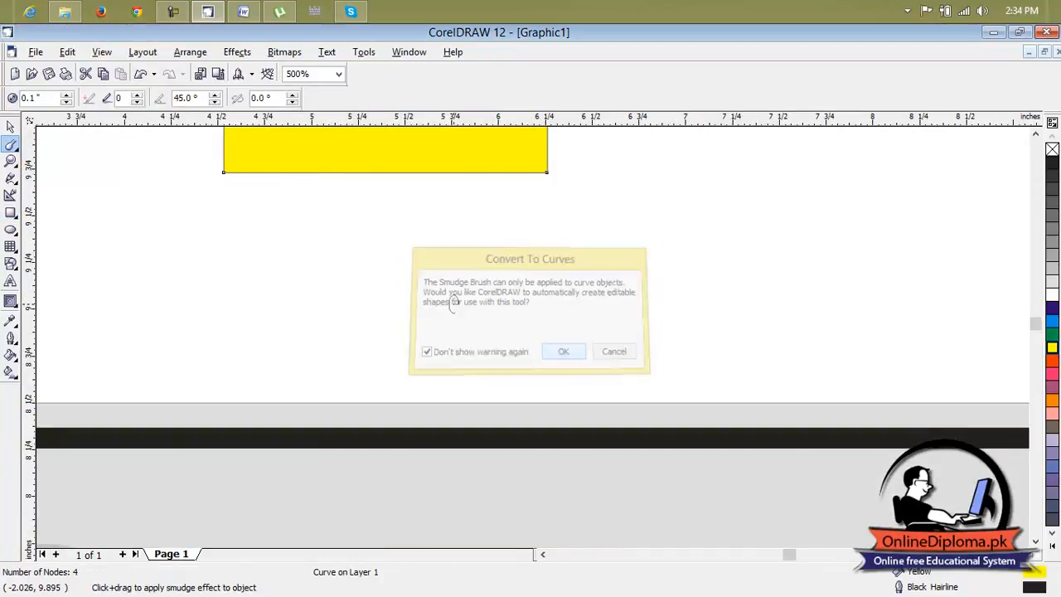
Try to smudge the yellow rectangle's lower edge, and undo the stroke.
drag(232, 176, 389, 178)
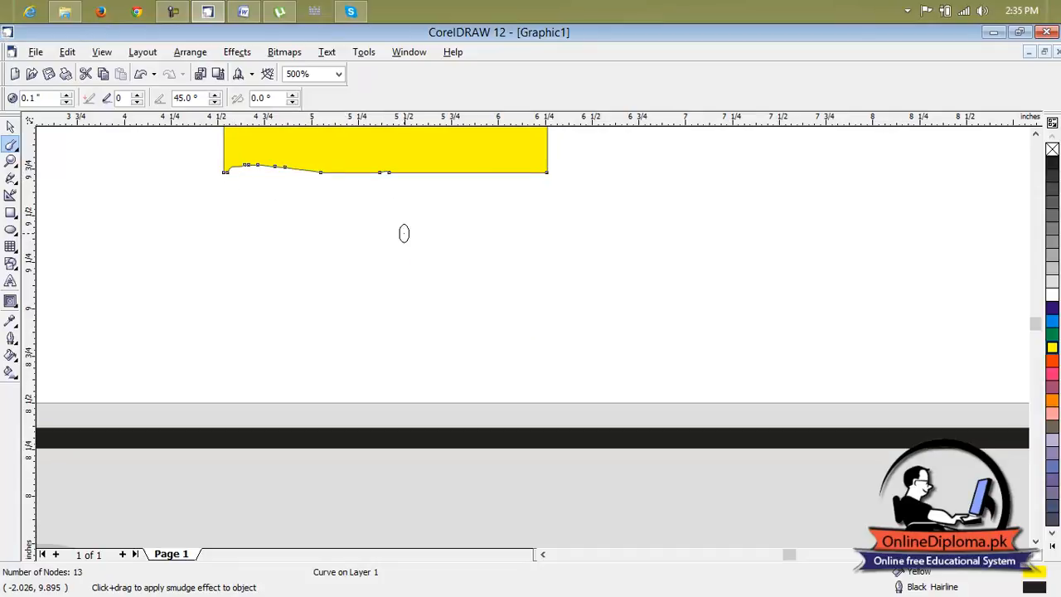
key(ctrl+z)
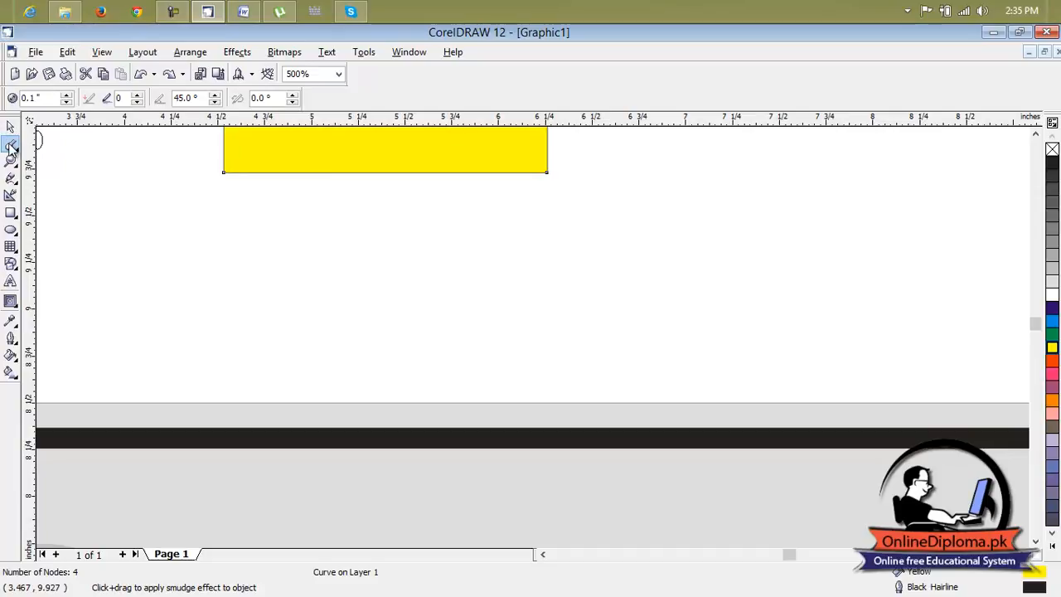
Roughen all four edges of the yellow rectangle into a zigzag outline with the Roughen Brush.
click(11, 145)
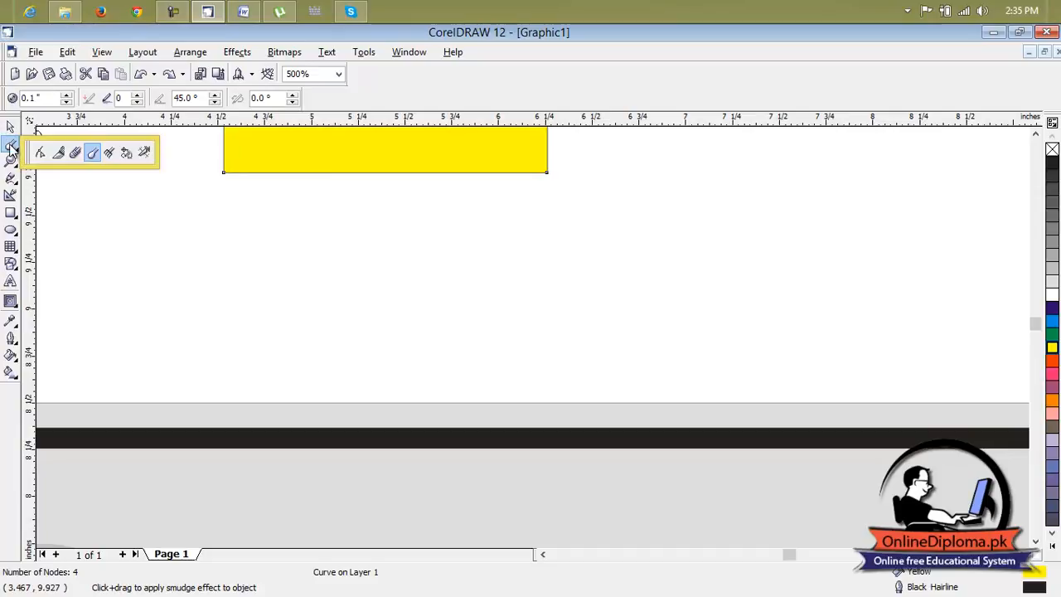
click(110, 154)
drag(233, 171, 560, 171)
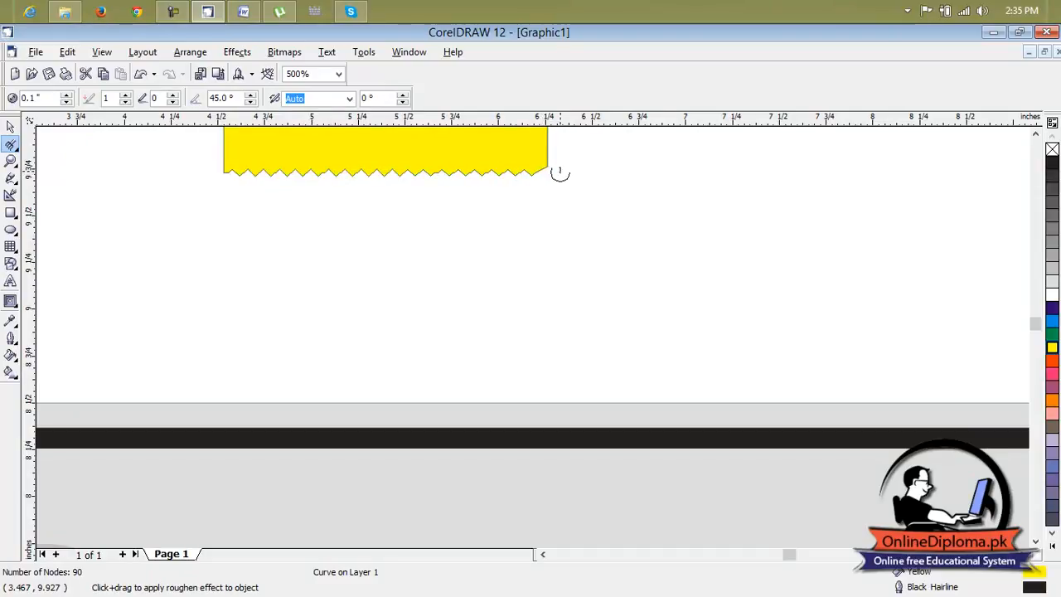
click(1036, 134)
click(1035, 133)
click(1036, 133)
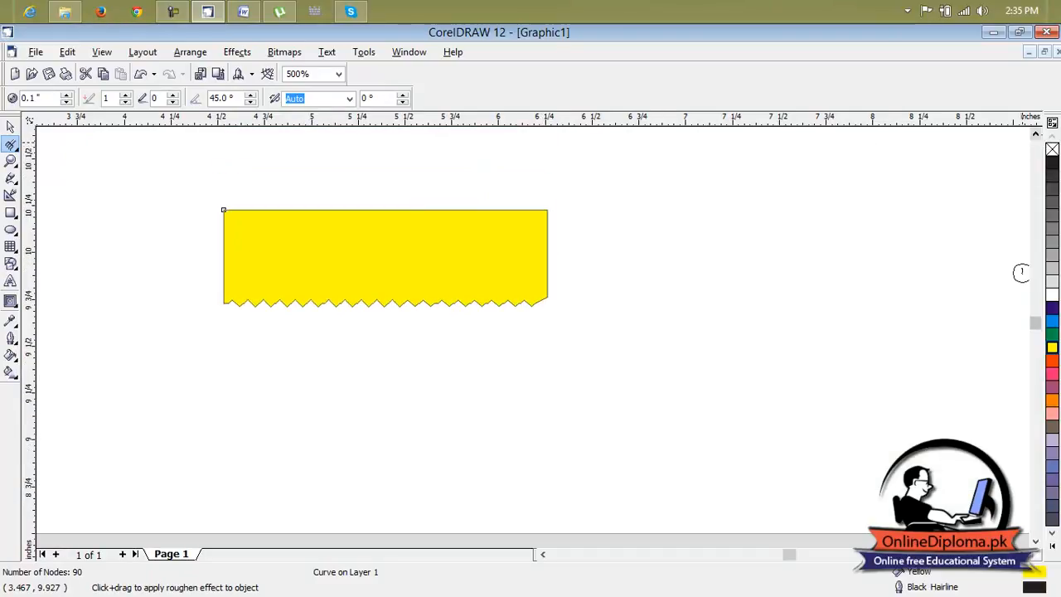
drag(548, 206, 547, 302)
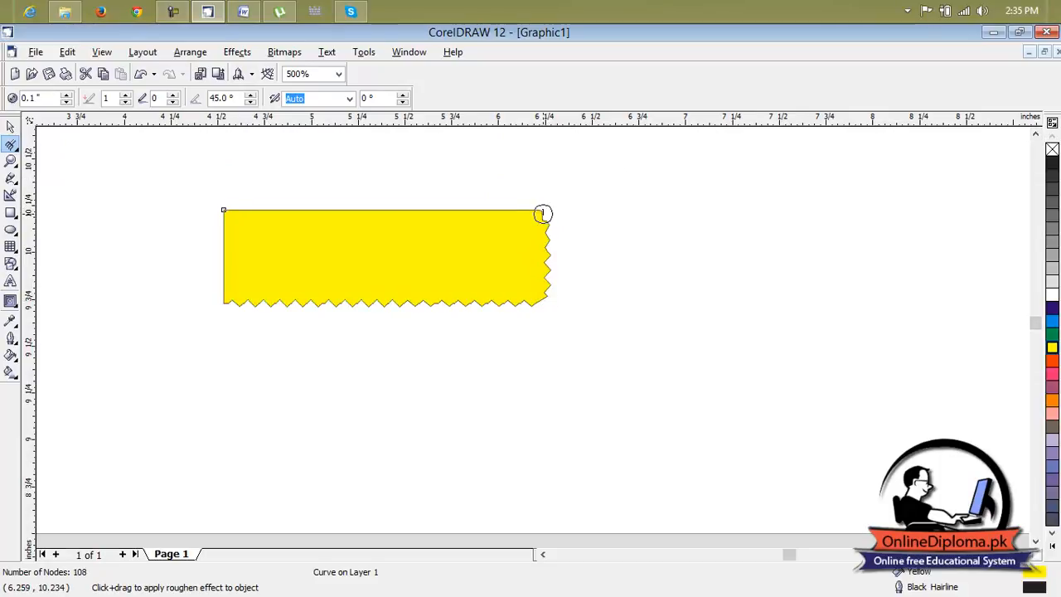
drag(346, 213, 225, 211)
drag(529, 215, 373, 211)
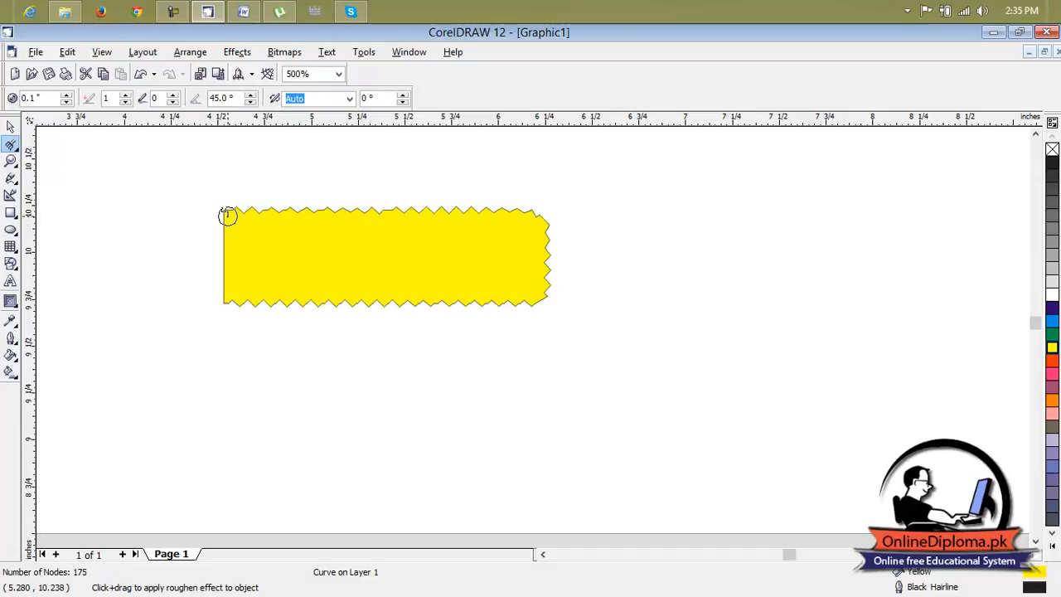
drag(224, 300, 225, 321)
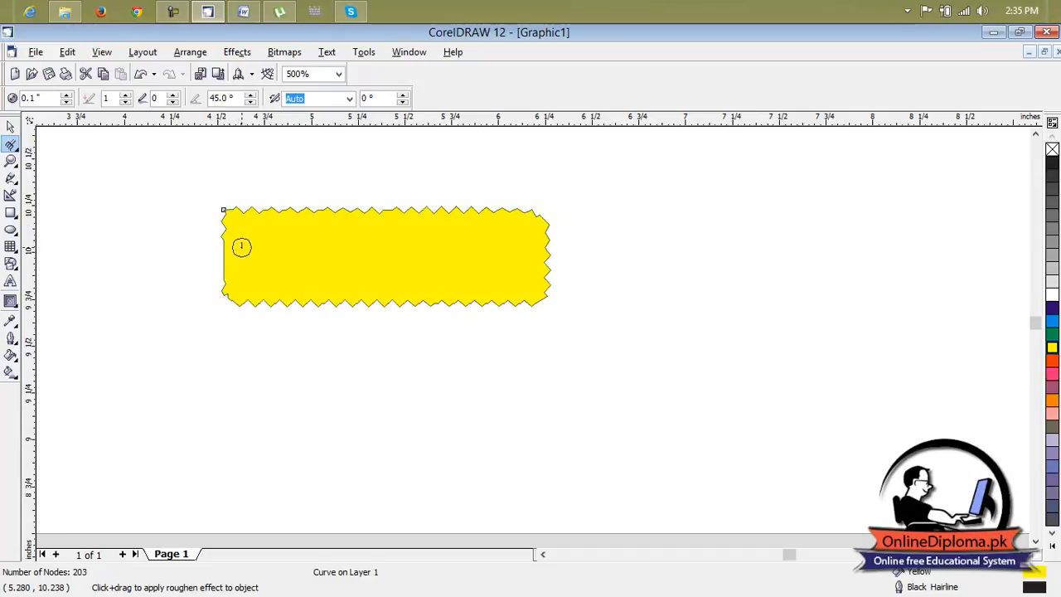
drag(227, 258, 225, 300)
Move the yellow zigzag-edged shape onto the certificate, covering the "Pakistan" text.
click(10, 126)
scroll(306, 130, down, 3)
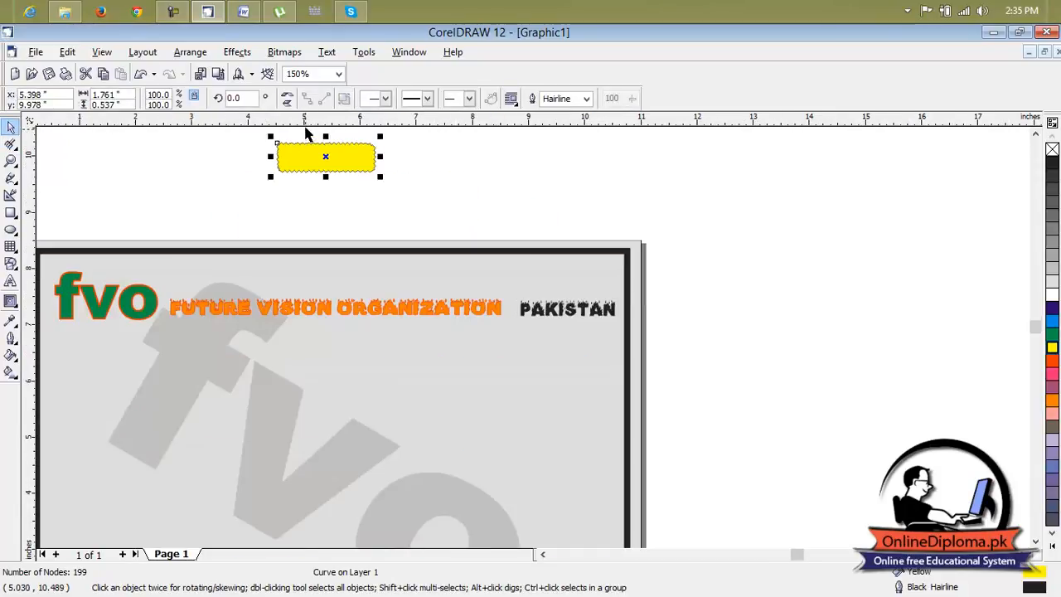
drag(328, 158, 568, 309)
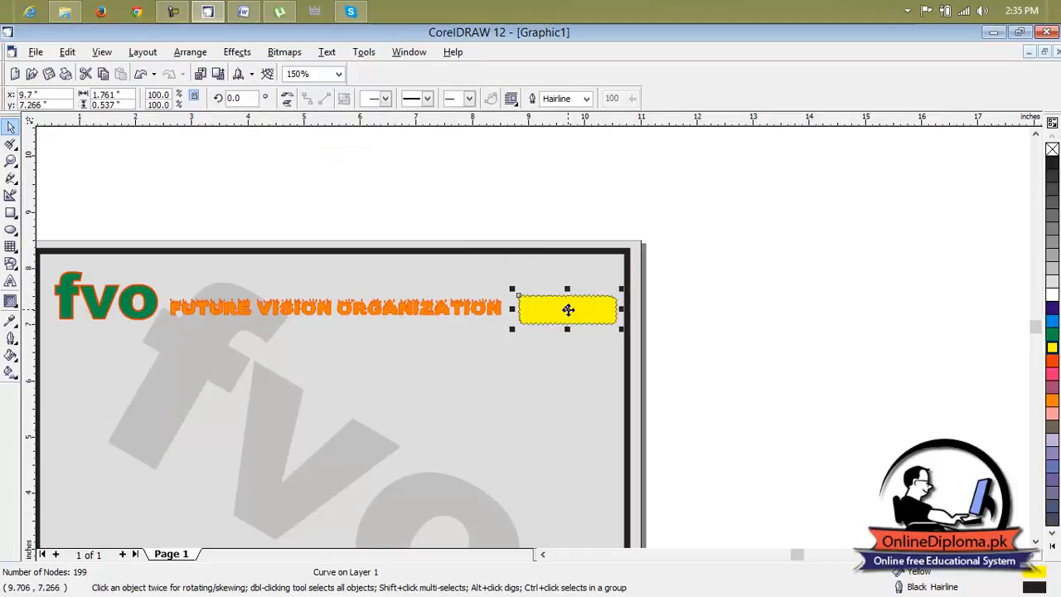
Apply a diagonal linear transparency across the yellow zigzag-edged shape so the "Pakistan" text shows through.
click(17, 323)
click(15, 340)
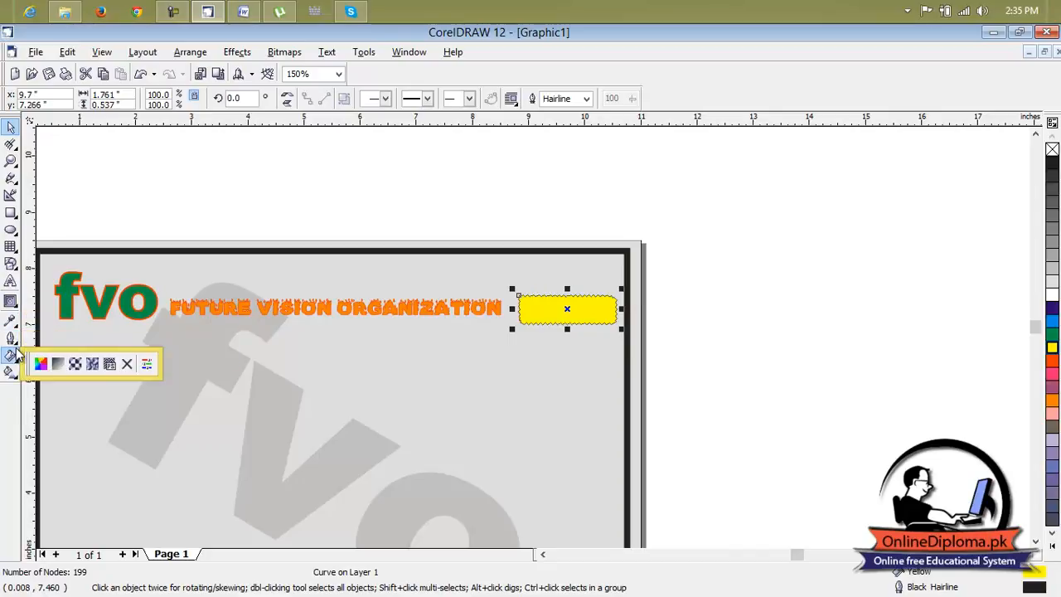
click(13, 265)
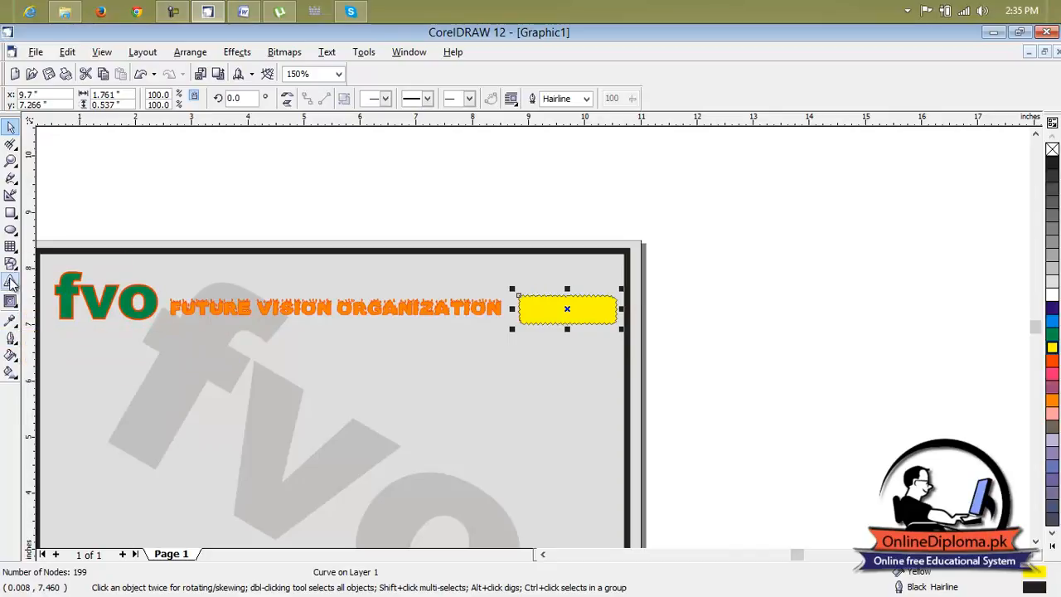
click(12, 302)
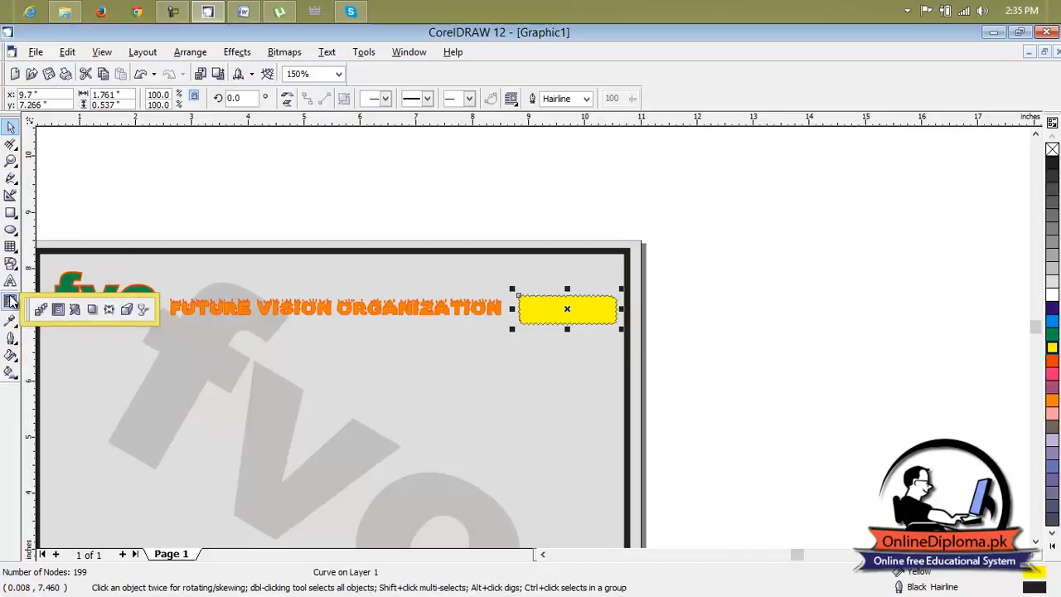
click(140, 308)
drag(603, 274, 512, 395)
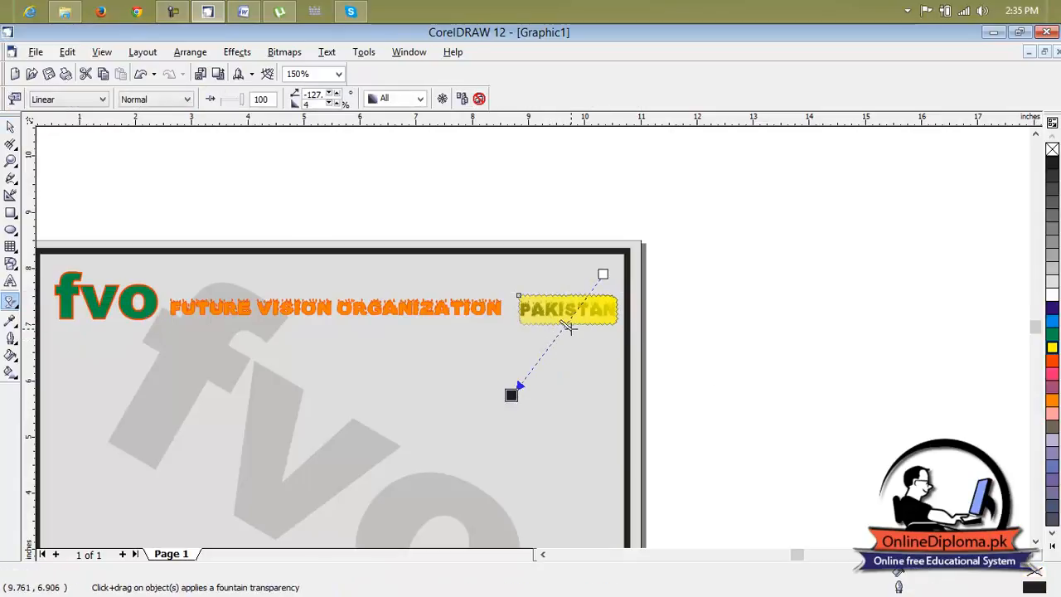
drag(606, 282, 623, 271)
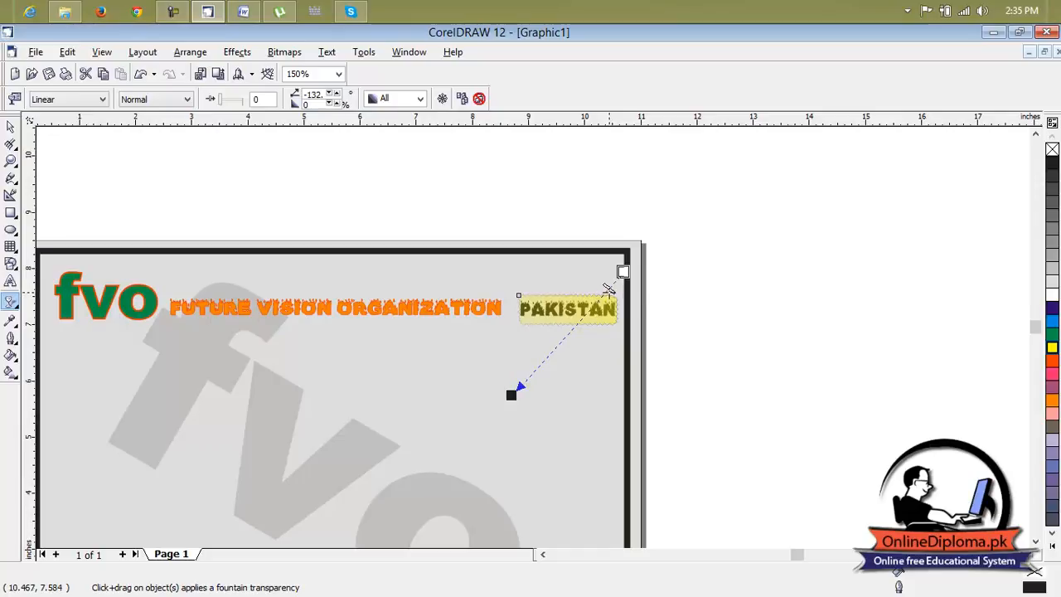
Shift the orange "Future Vision Organization" heading slightly left, closer to the green "fvo" logo.
click(696, 284)
scroll(577, 322, down, 5)
click(647, 348)
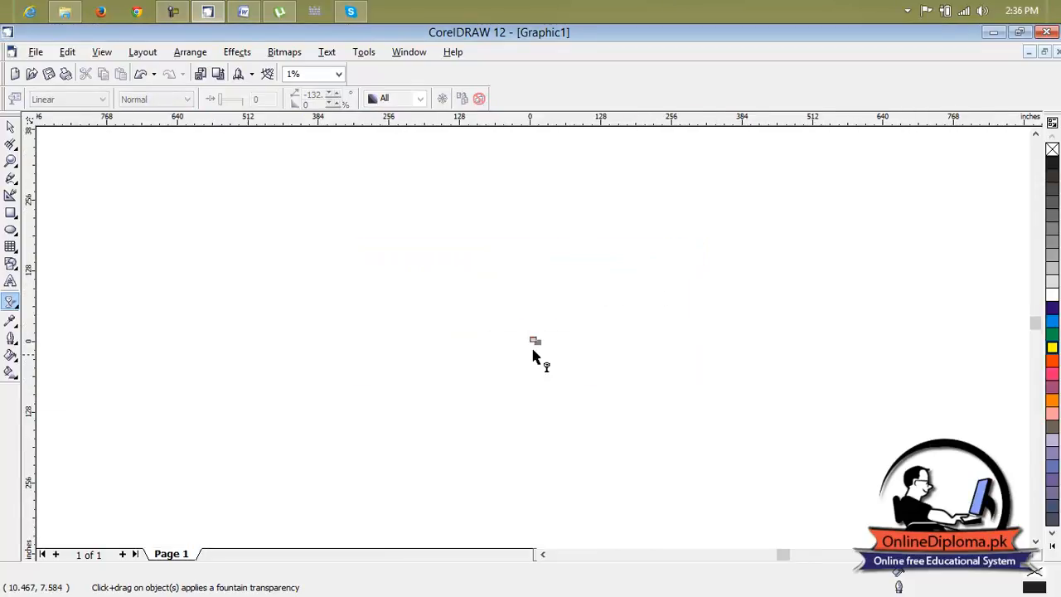
scroll(535, 345, up, 5)
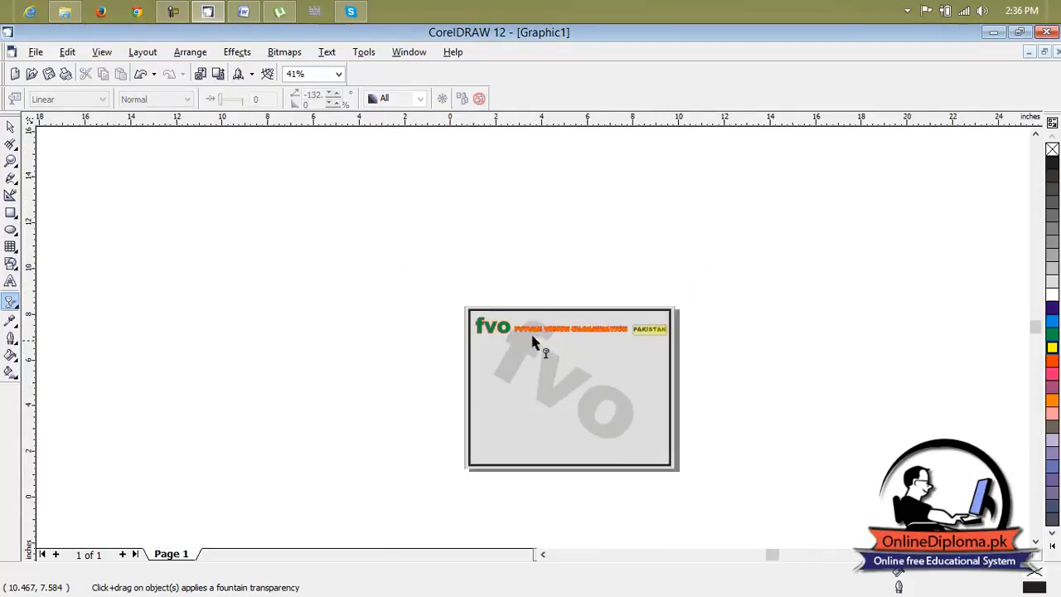
click(1035, 546)
scroll(620, 201, up, 1)
scroll(620, 200, up, 1)
click(614, 193)
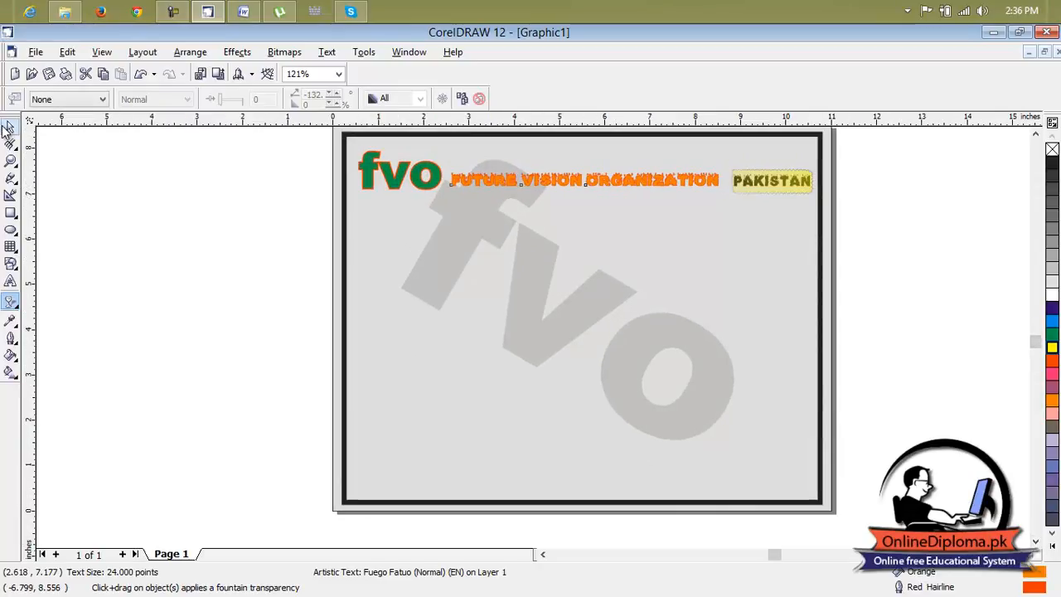
click(6, 126)
drag(584, 191, 580, 178)
click(583, 182)
Shift the transparent yellow shape slightly left over the "Pakistan" text.
click(752, 180)
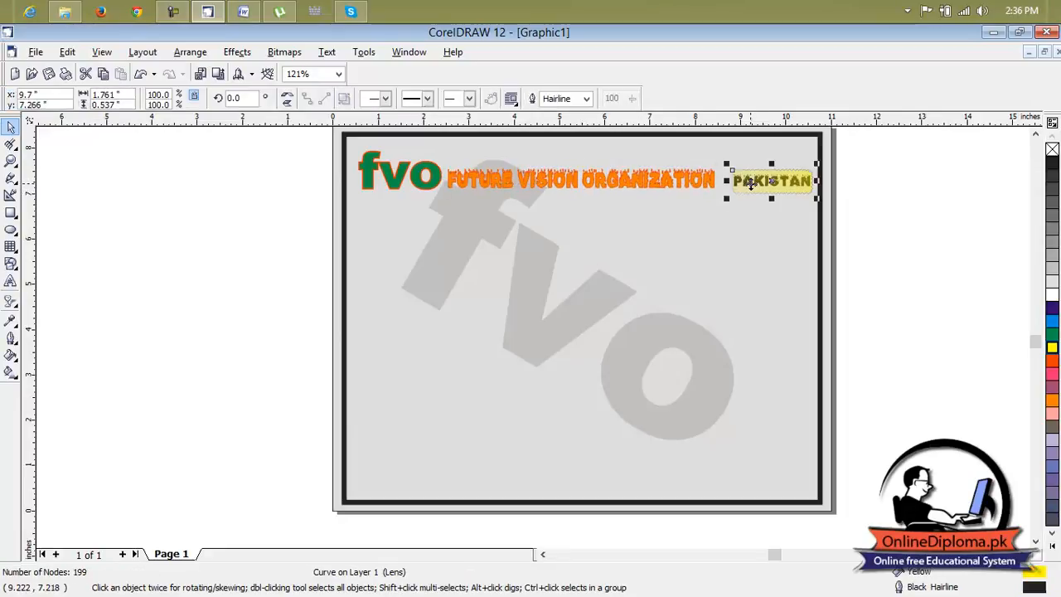
drag(757, 181, 754, 180)
click(764, 231)
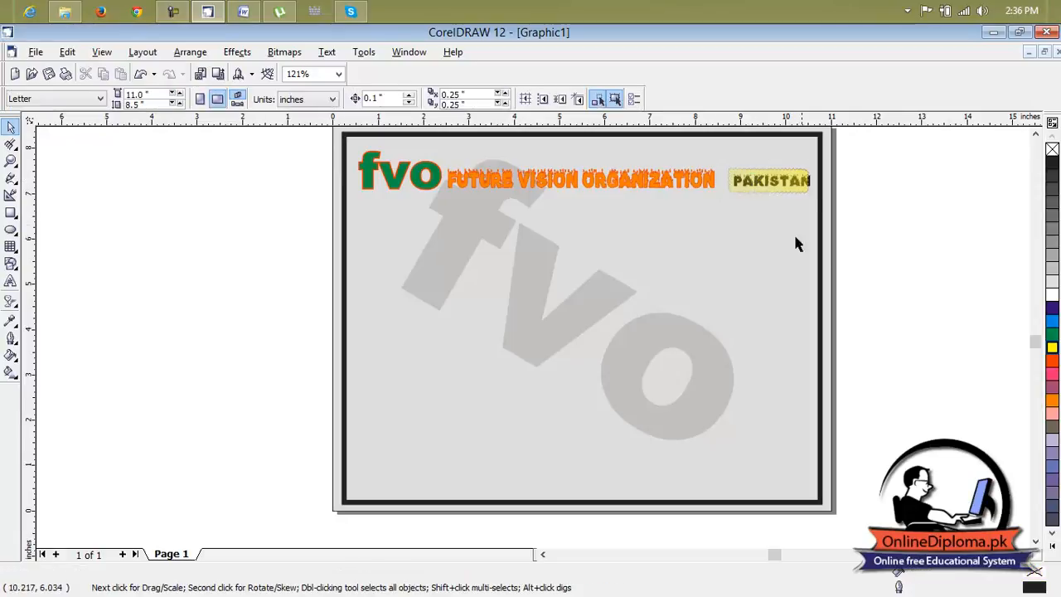
scroll(832, 245, down, 1)
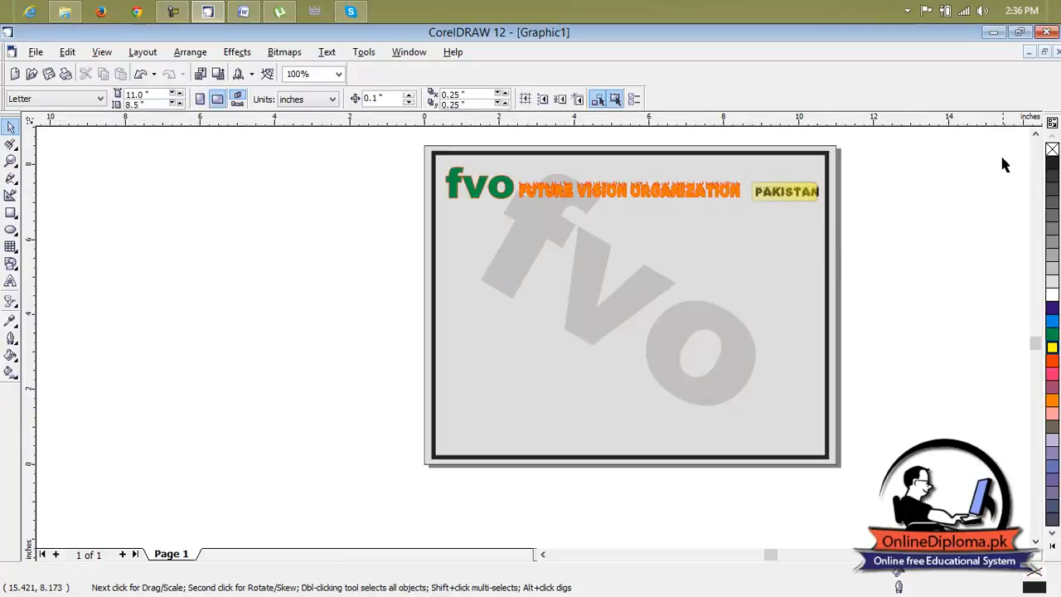
click(1035, 137)
click(1036, 138)
Move the green "fvo" logo slightly down and add a horizontal guideline just above it, at about 7.96 inches.
scroll(479, 252, up, 1)
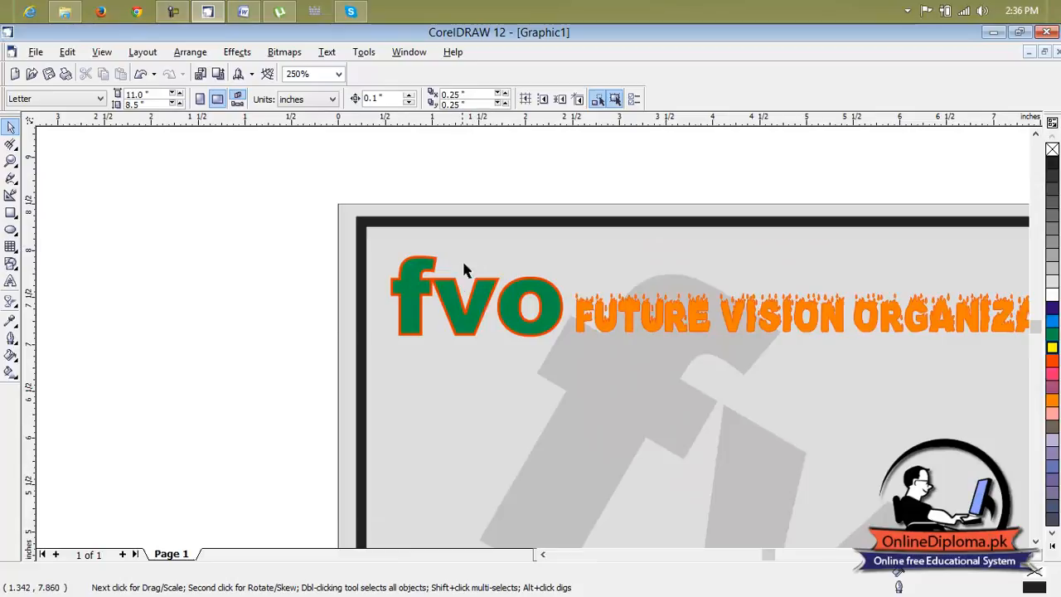
click(462, 307)
key(Down)
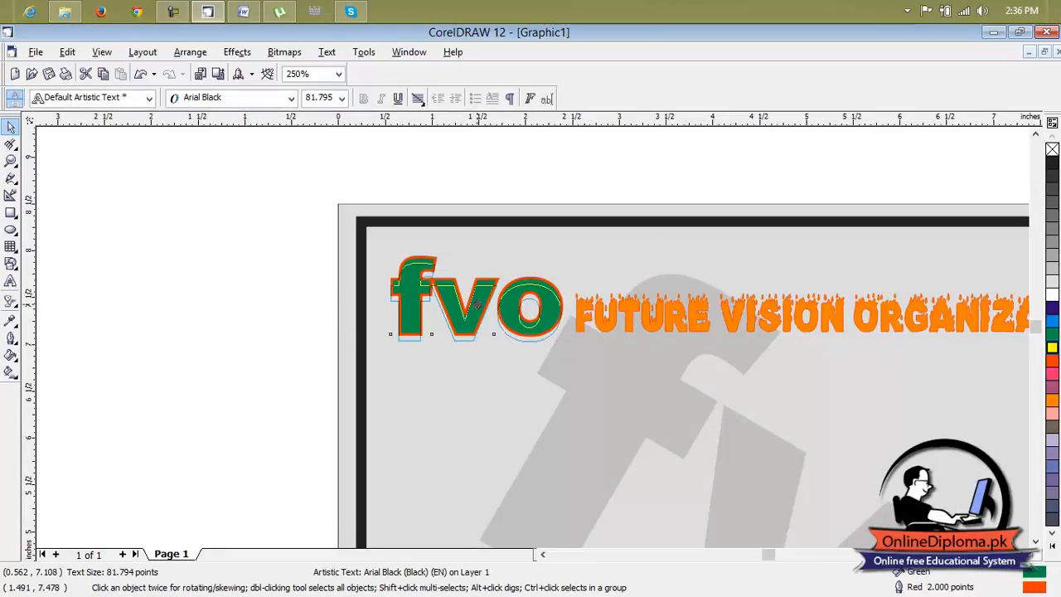
click(320, 322)
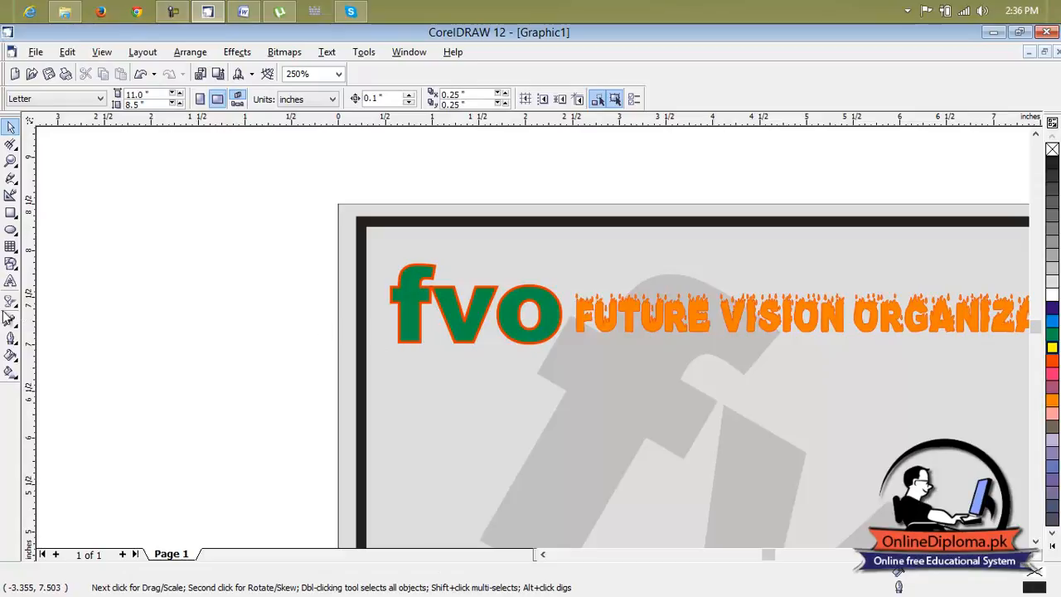
drag(533, 130, 577, 255)
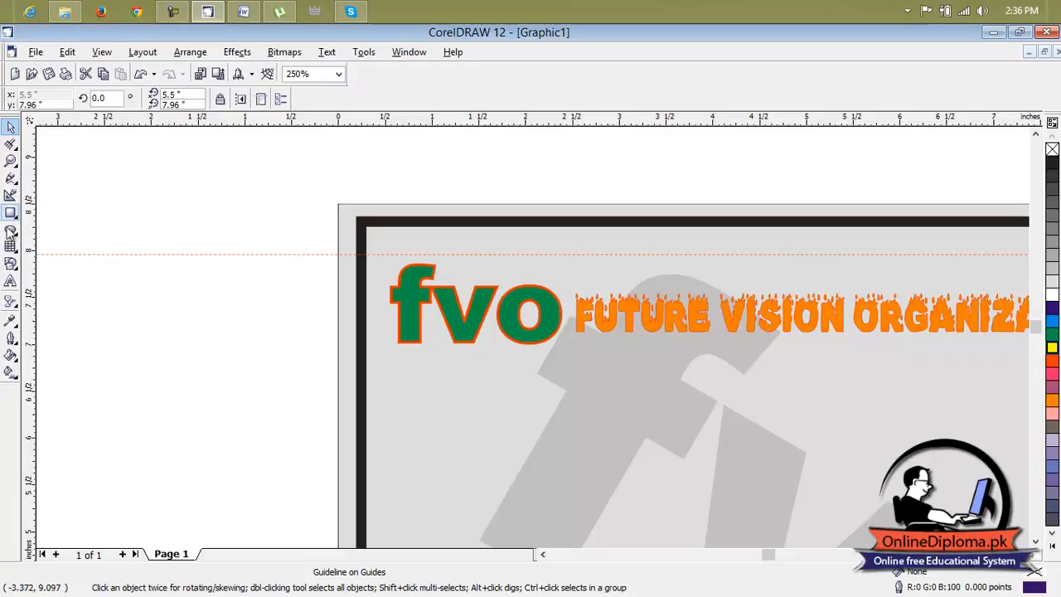
Add the artistic text "S#" in the empty area to the left of the certificate page.
click(10, 281)
click(255, 281)
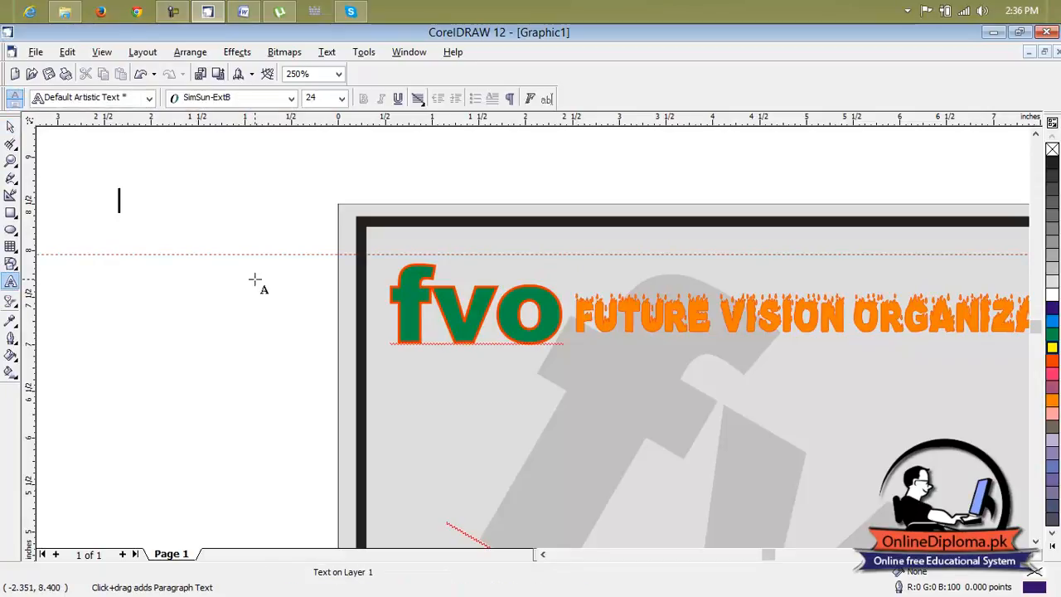
text(S)
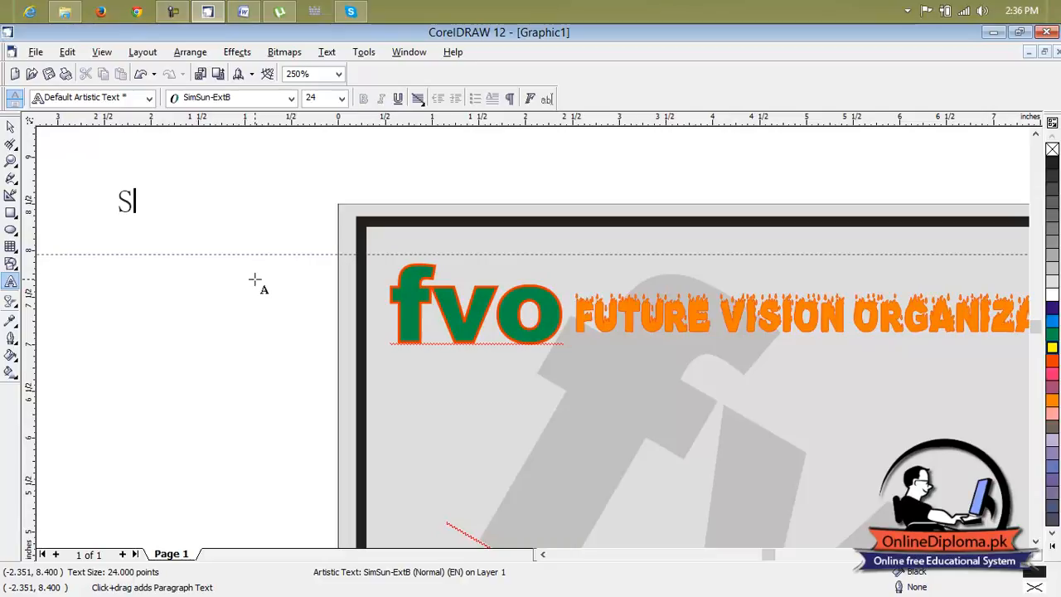
key(BackSpace)
text(@)
key(BackSpace)
click(132, 201)
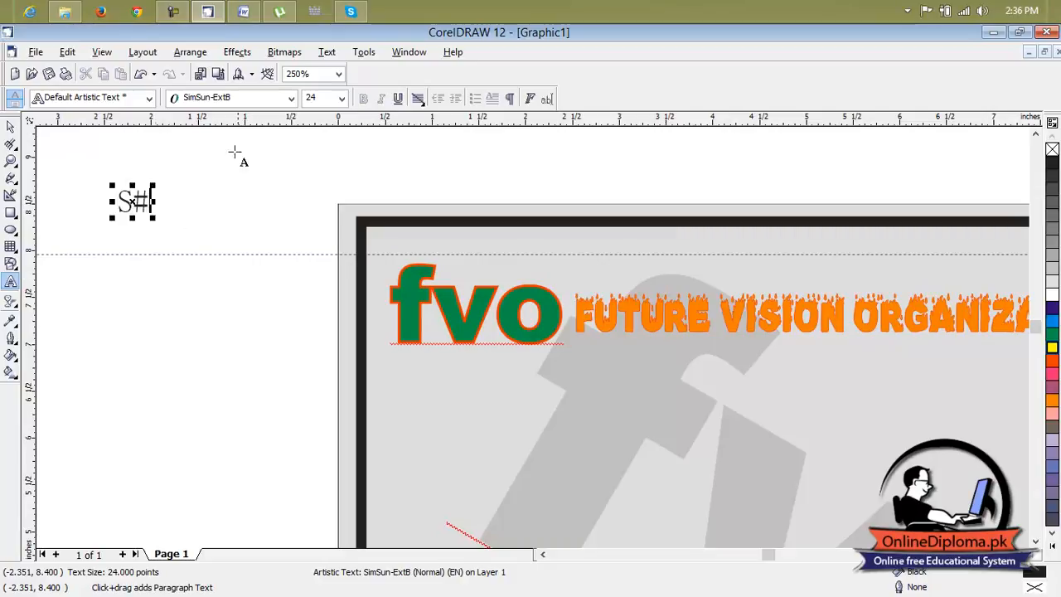
Set the font of the whole "S#" text to Arial Black and resume editing at its end.
click(252, 101)
click(246, 130)
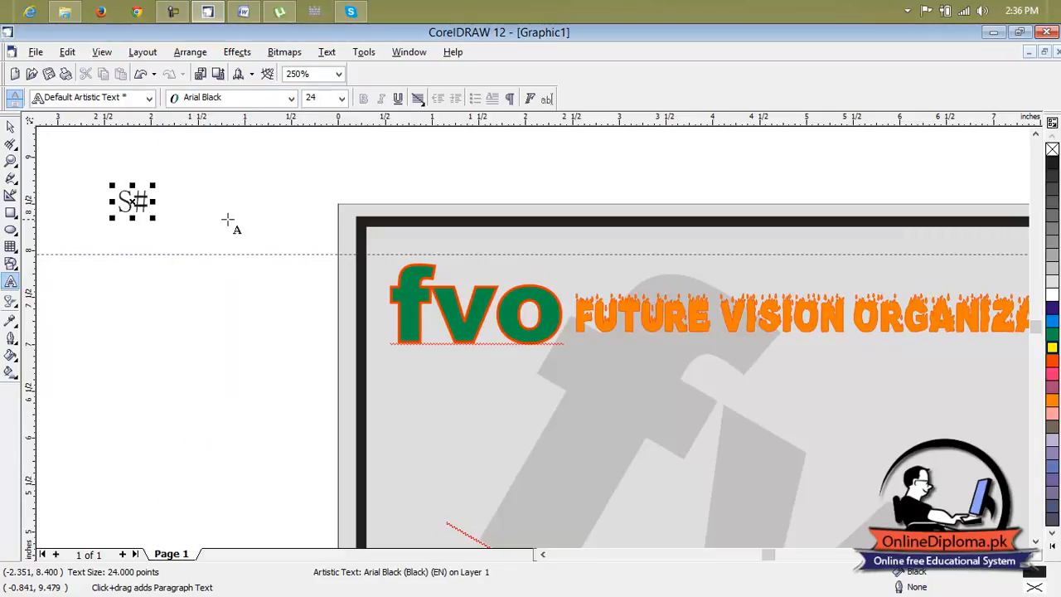
drag(150, 204, 88, 163)
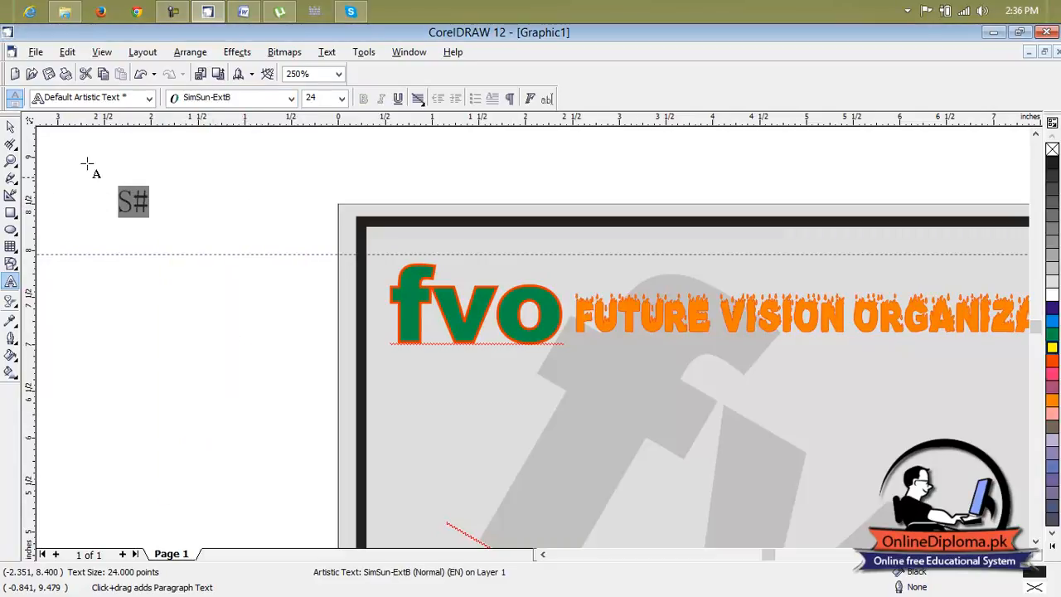
click(237, 101)
click(233, 130)
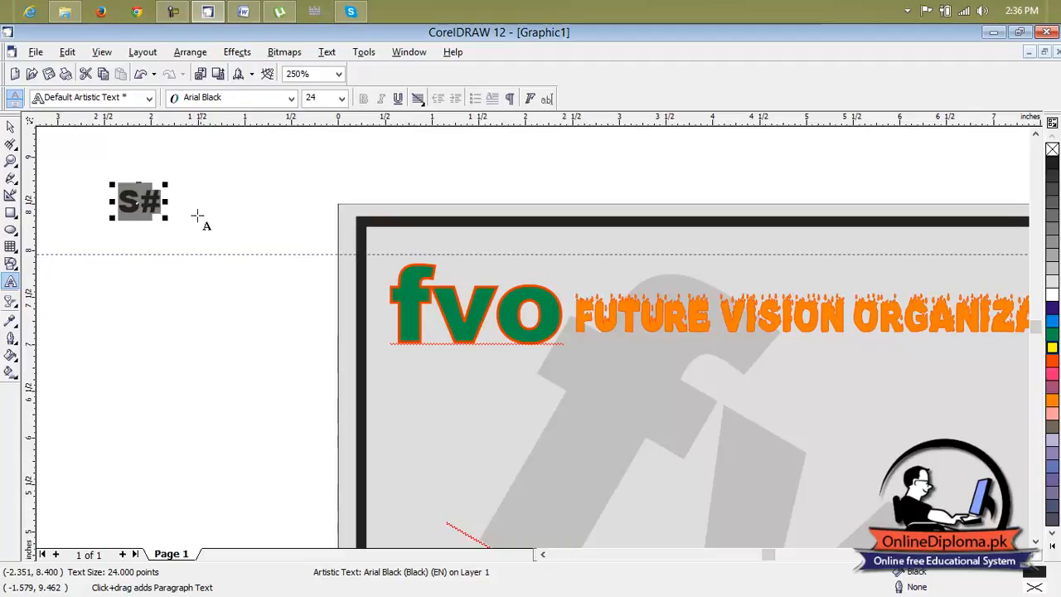
click(133, 229)
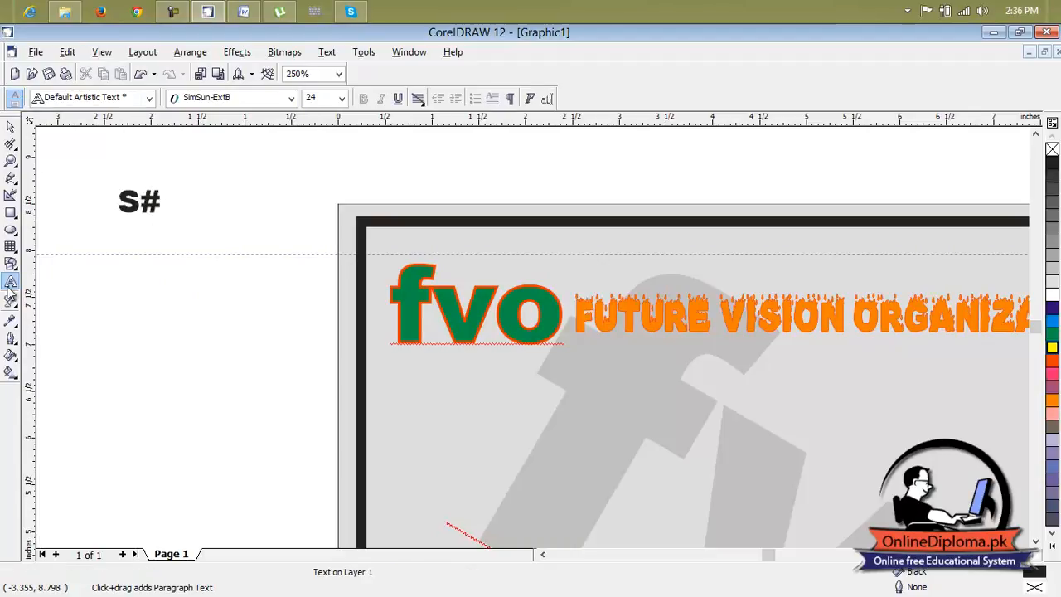
click(154, 212)
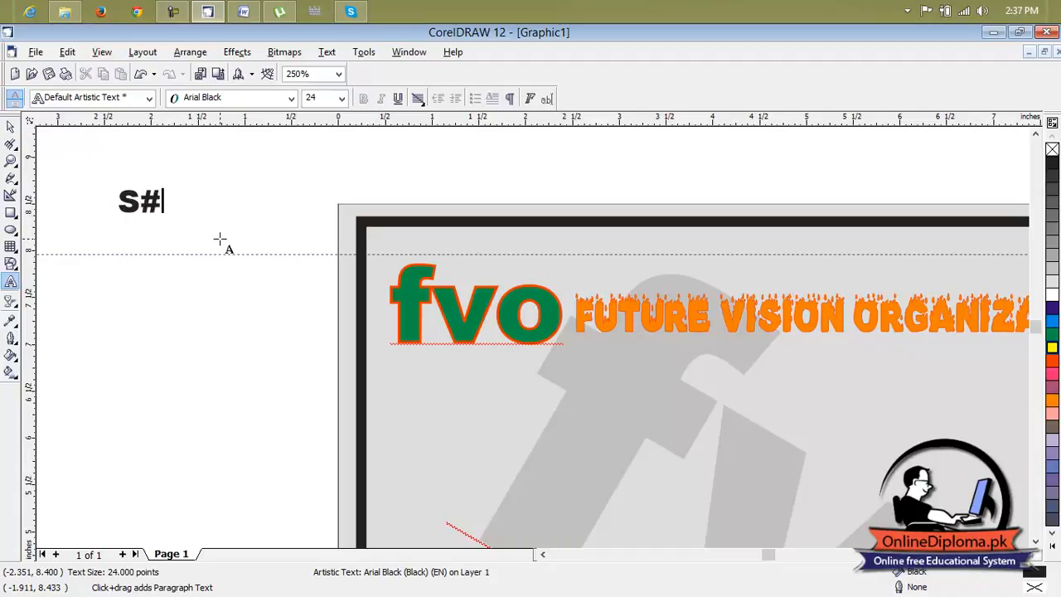
Extend "S#" with a row of underscores as a fill-in blank and copy the whole text.
text(_________)
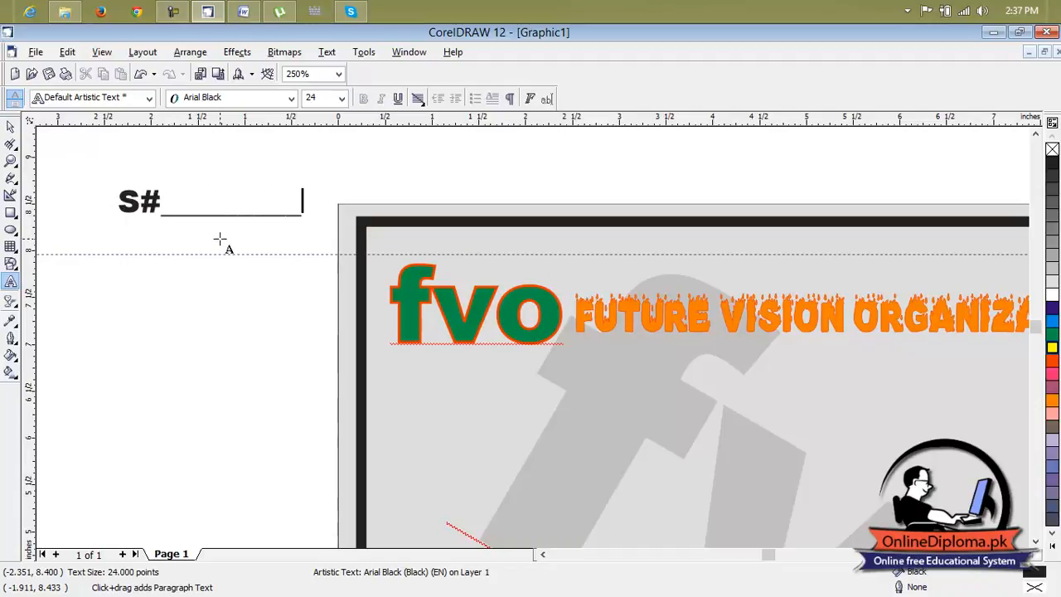
scroll(241, 239, down, 1)
scroll(241, 239, down, 1)
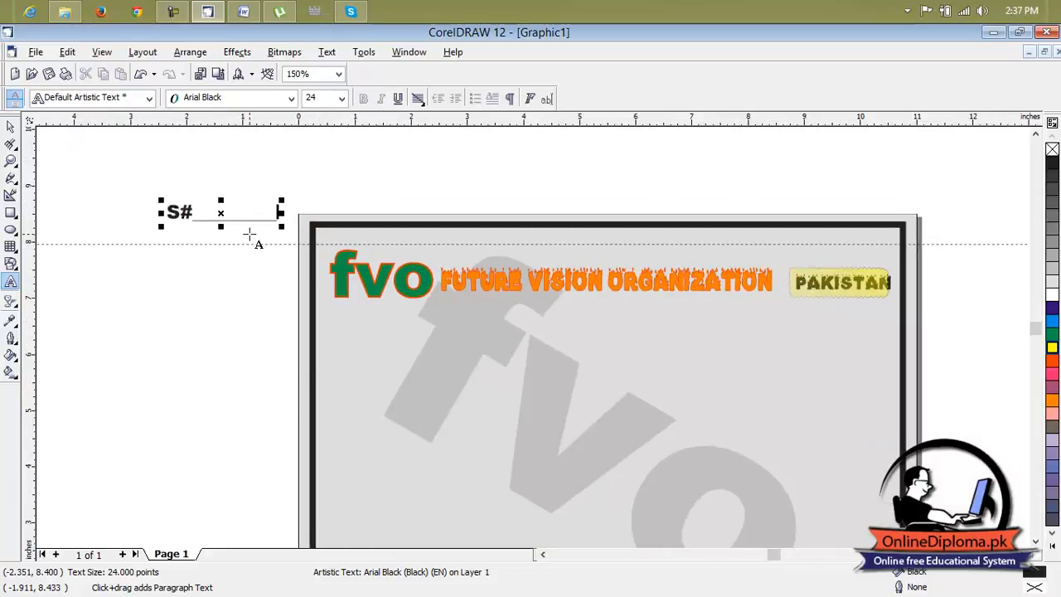
drag(221, 215, 93, 197)
key(ctrl+c)
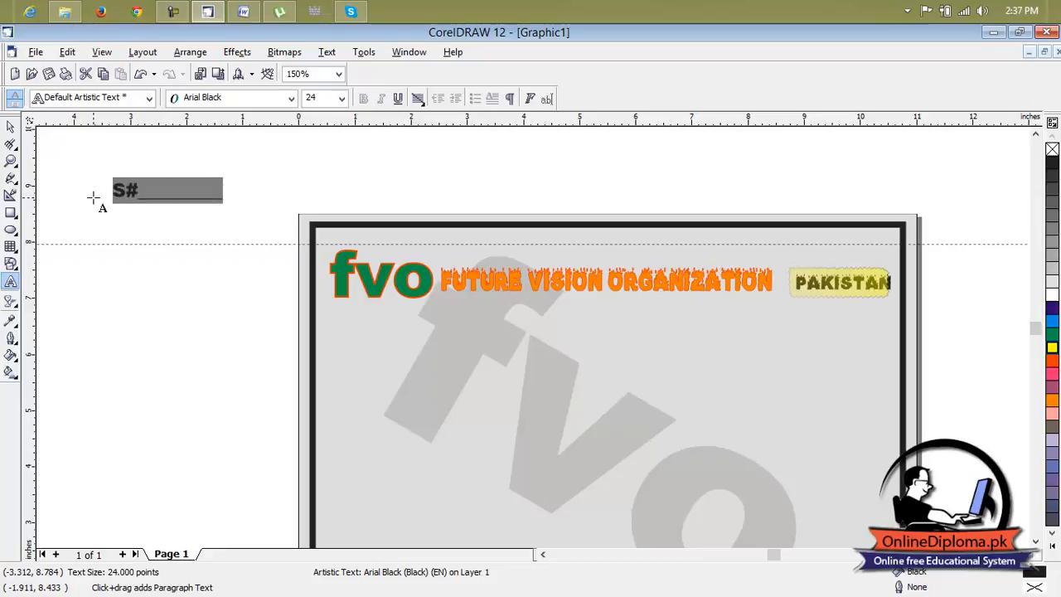
key(Right)
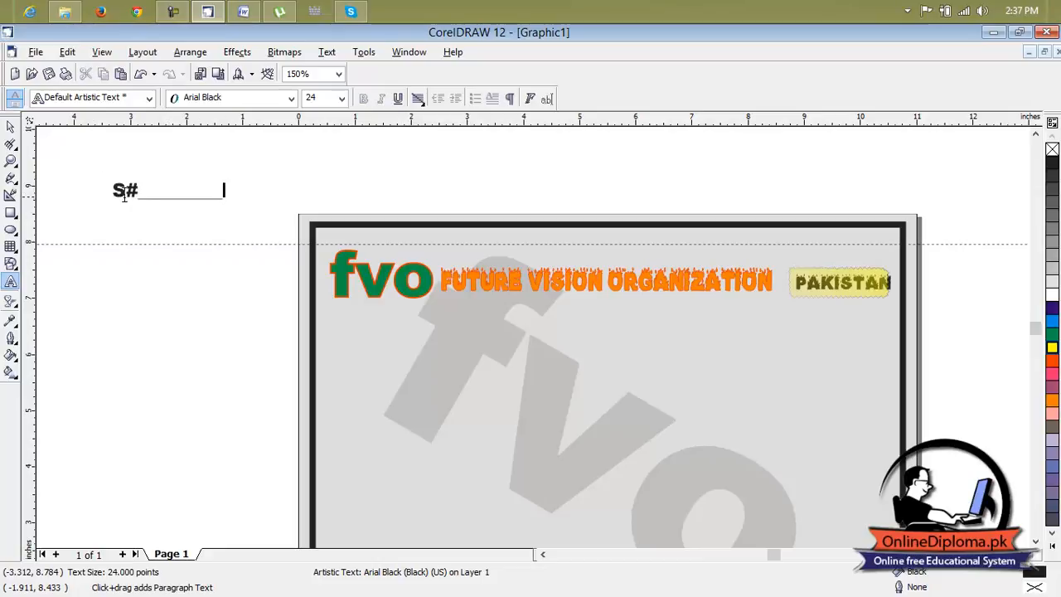
Move the "S#" blank below the guideline and farther left of the page, leaving room beside it.
drag(166, 191, 166, 265)
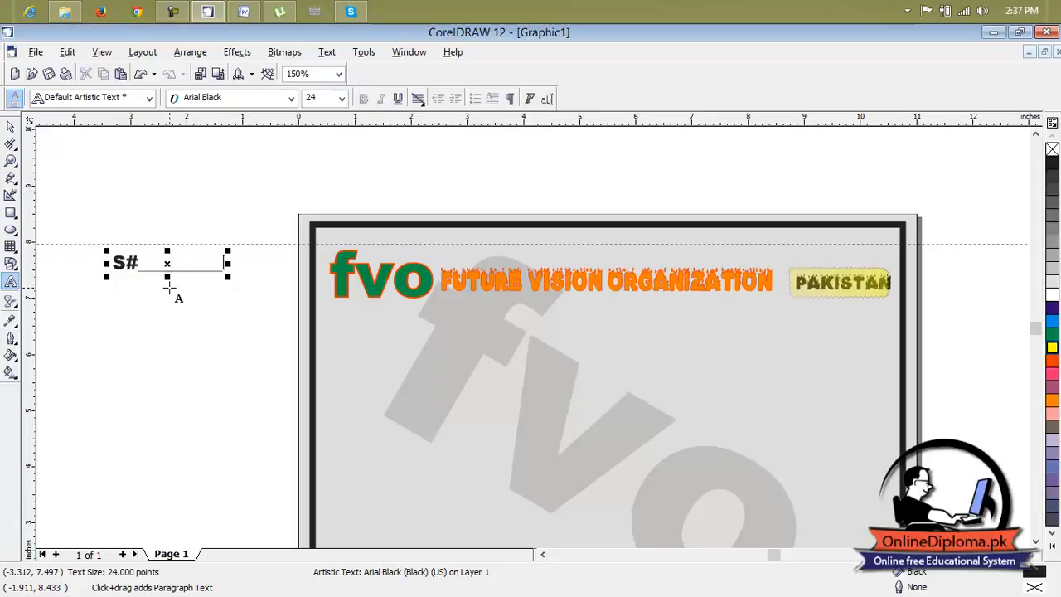
scroll(173, 287, down, 1)
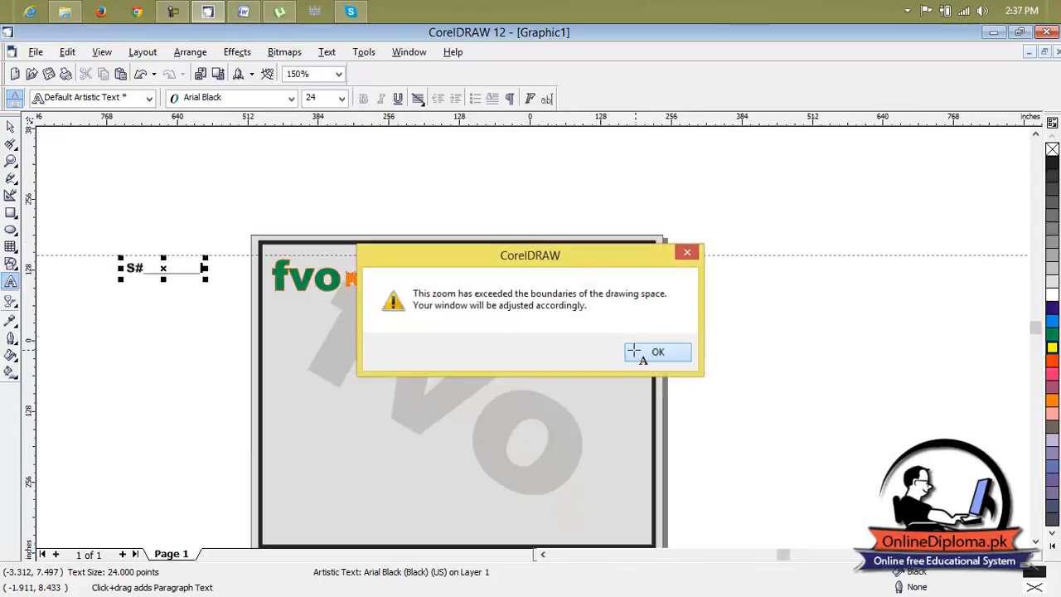
click(658, 353)
scroll(505, 323, up, 5)
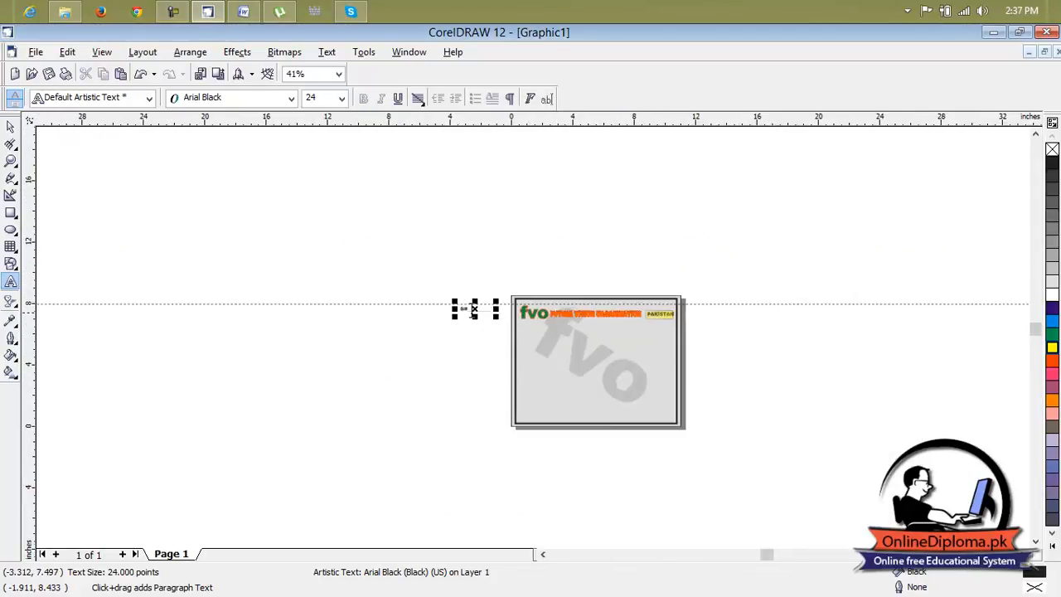
drag(449, 256, 302, 275)
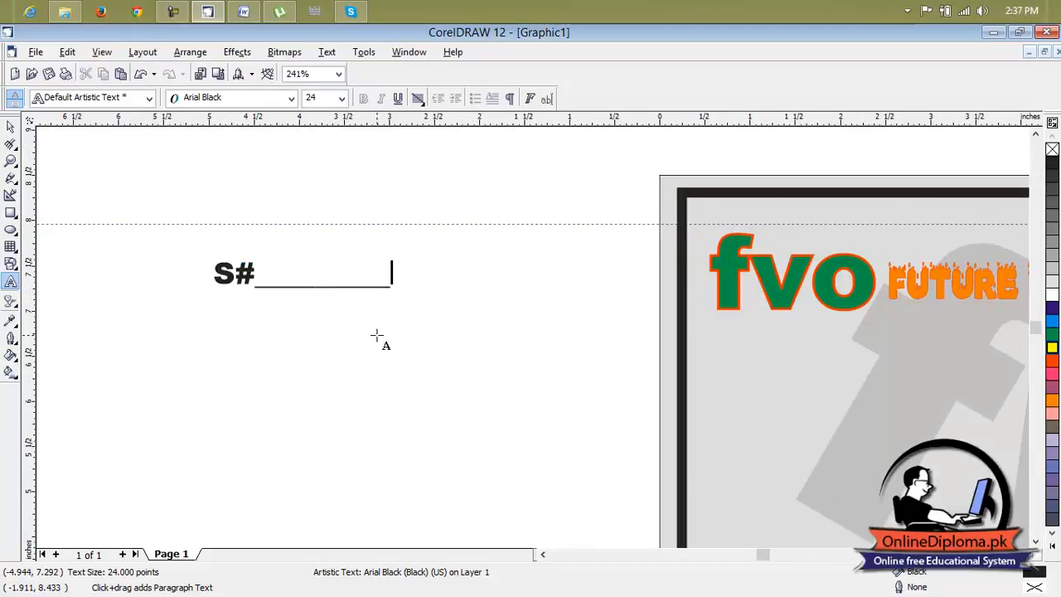
Paste a copy of the blank directly after the first one and replace the copy's "S#" with "Reg:".
key(ctrl+v)
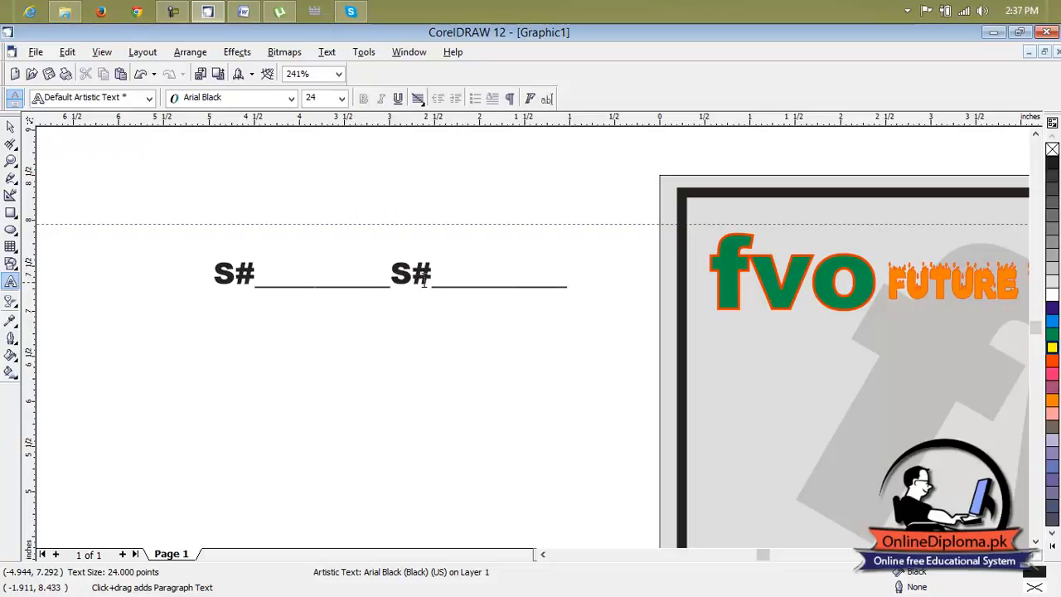
drag(432, 275, 390, 275)
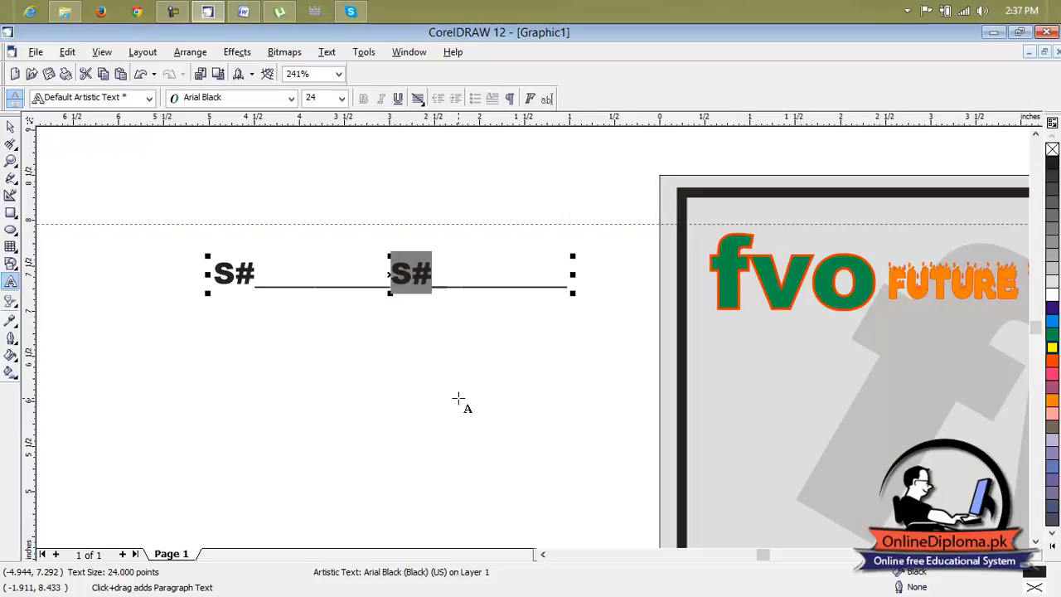
text(Re)
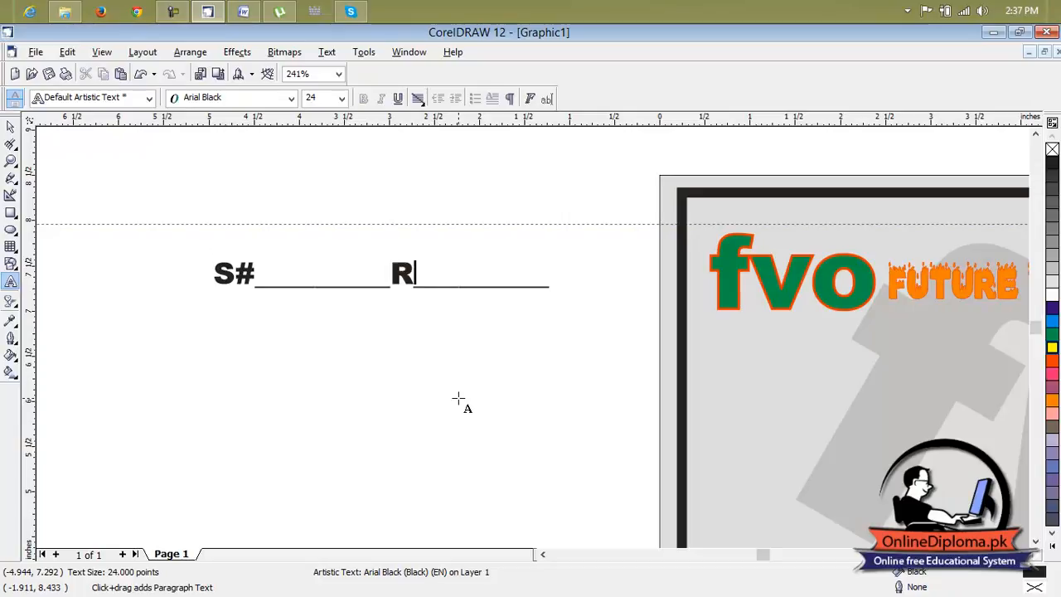
text(g:)
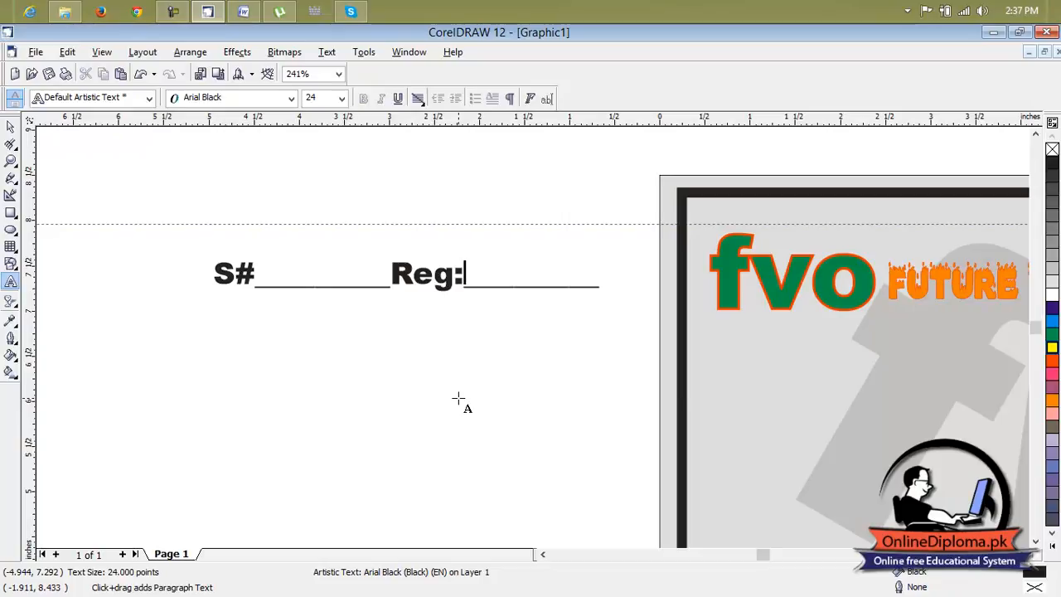
Insert a space between "Reg:" and its row of underscores.
click(395, 277)
click(440, 305)
click(418, 275)
click(10, 126)
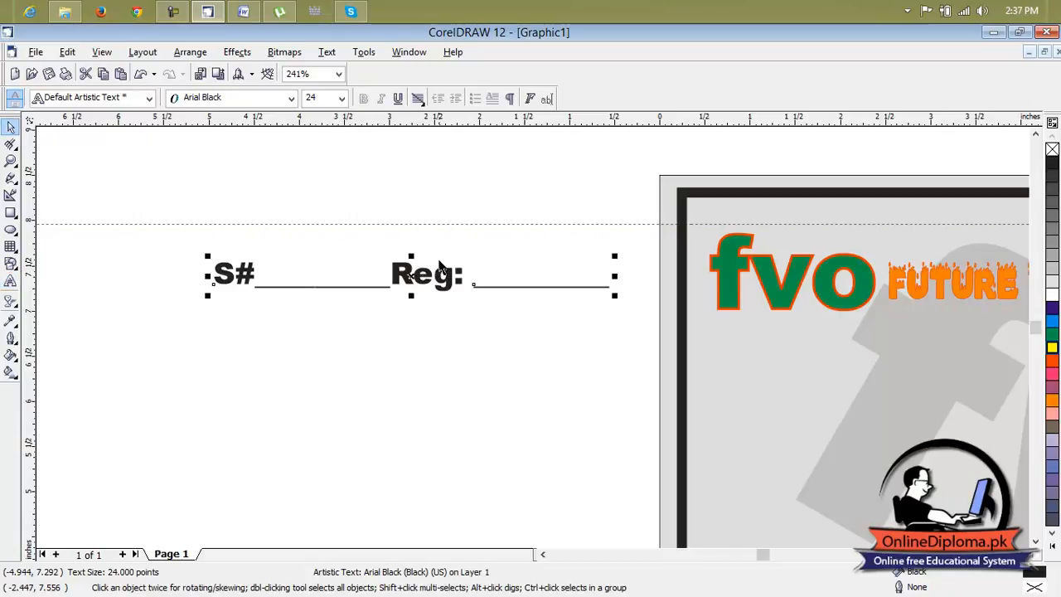
Move the "S#" and "Reg:" blanks onto the certificate, just inside the upper border above the fvo logo.
click(439, 279)
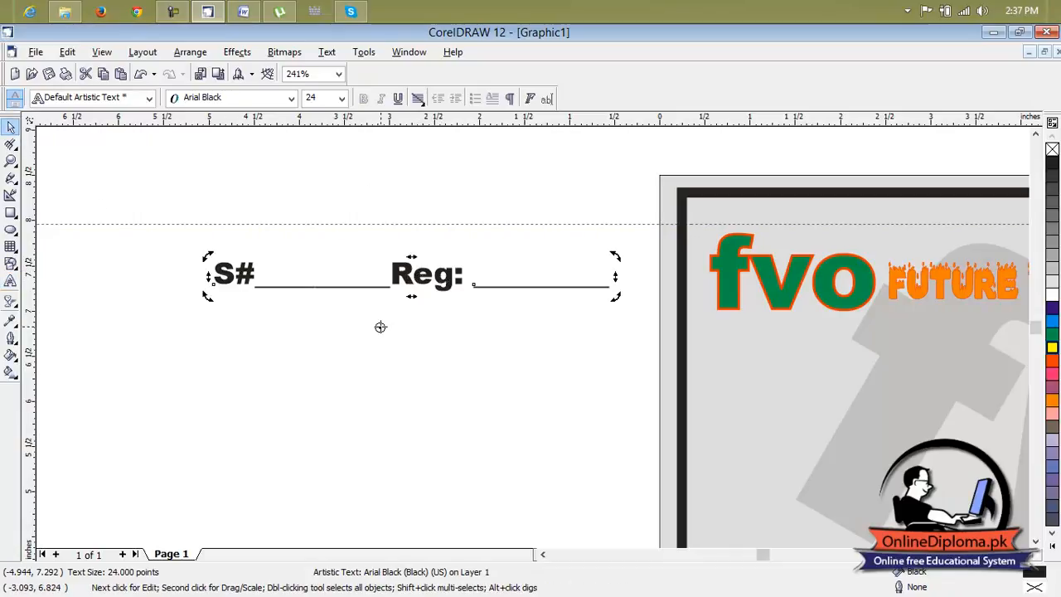
scroll(380, 327, down, 3)
click(284, 240)
click(391, 298)
drag(390, 296, 591, 273)
Add spaces before "Reg:" until its blank reaches the certificate's right border, and end the text editing.
scroll(589, 270, up, 4)
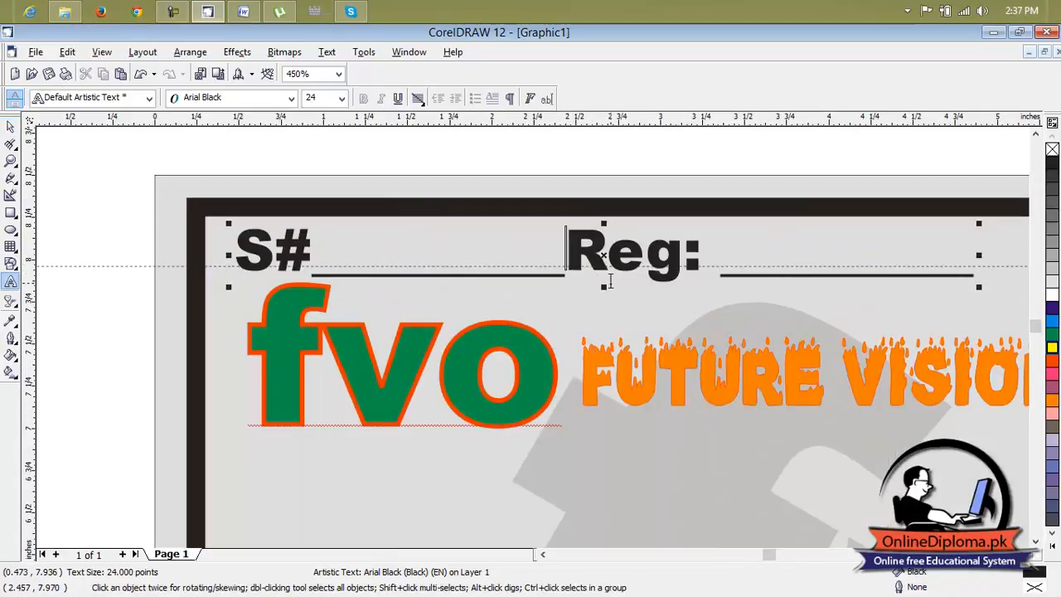
scroll(616, 230, down, 2)
click(1023, 555)
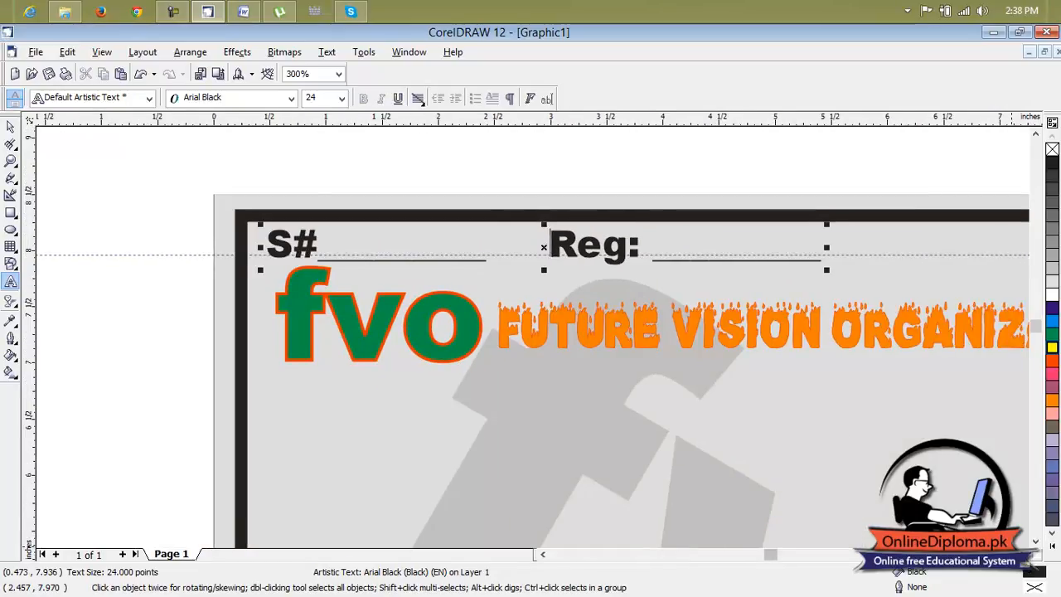
click(1023, 554)
click(1023, 555)
click(1023, 555)
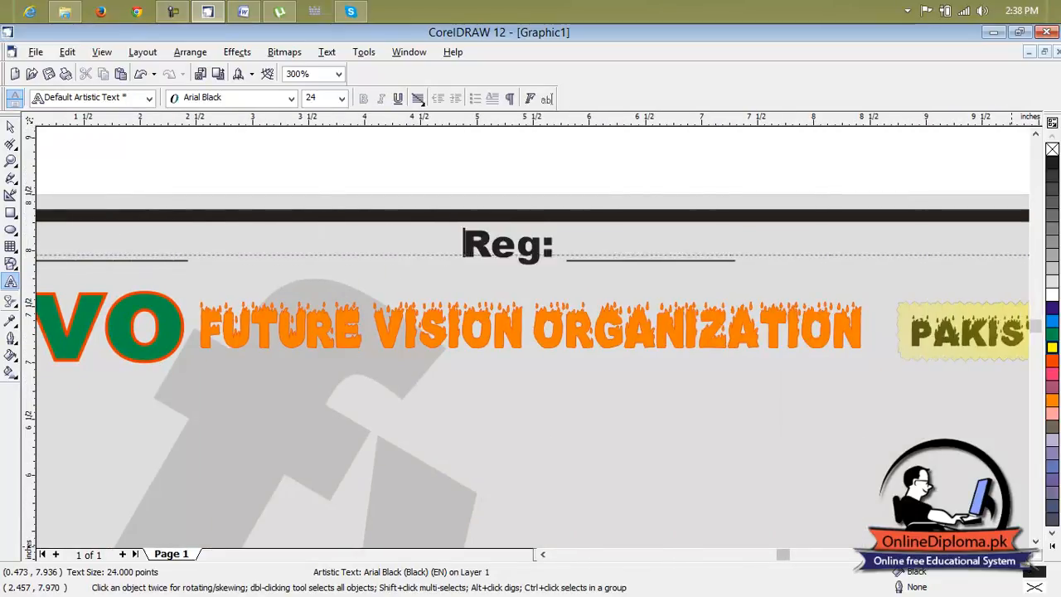
click(1023, 555)
click(1024, 554)
click(1023, 554)
click(1024, 555)
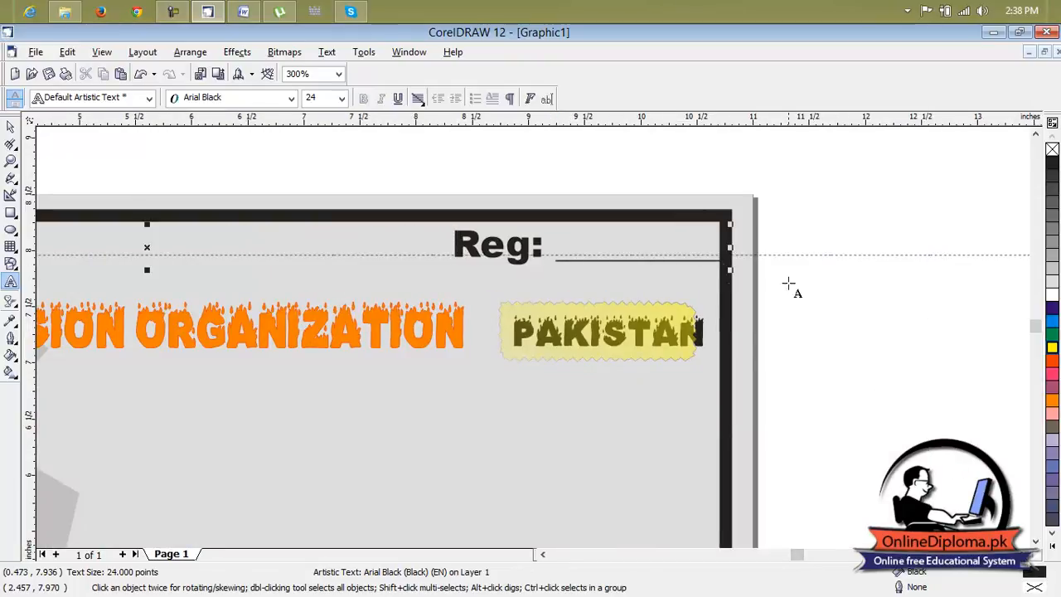
key(Escape)
Add the text "This is to certify that" in the open area below the fvo logo.
scroll(685, 326, down, 3)
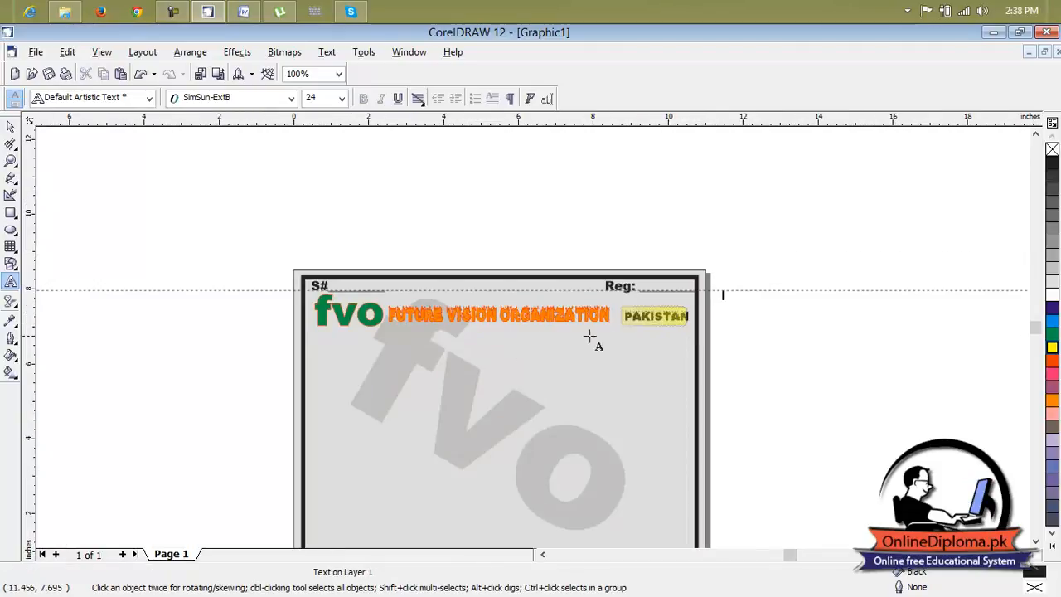
click(1036, 544)
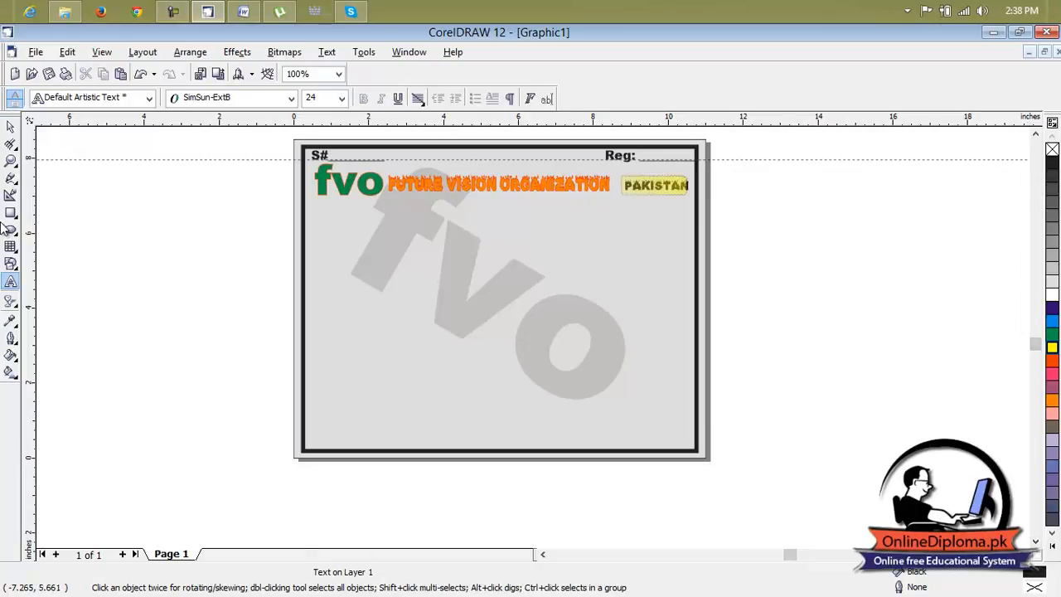
click(13, 283)
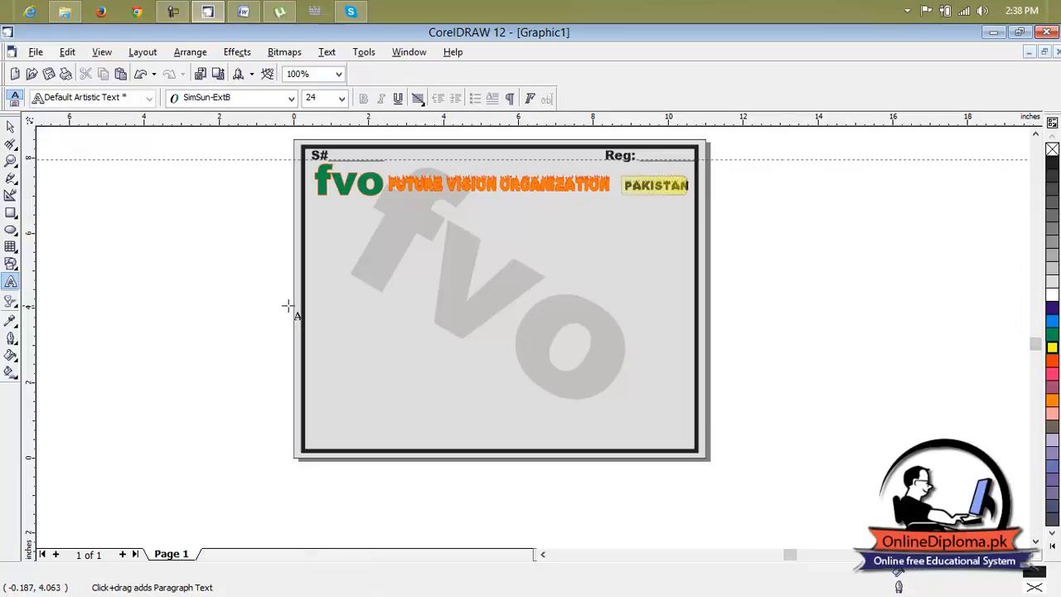
click(340, 266)
text(This is to)
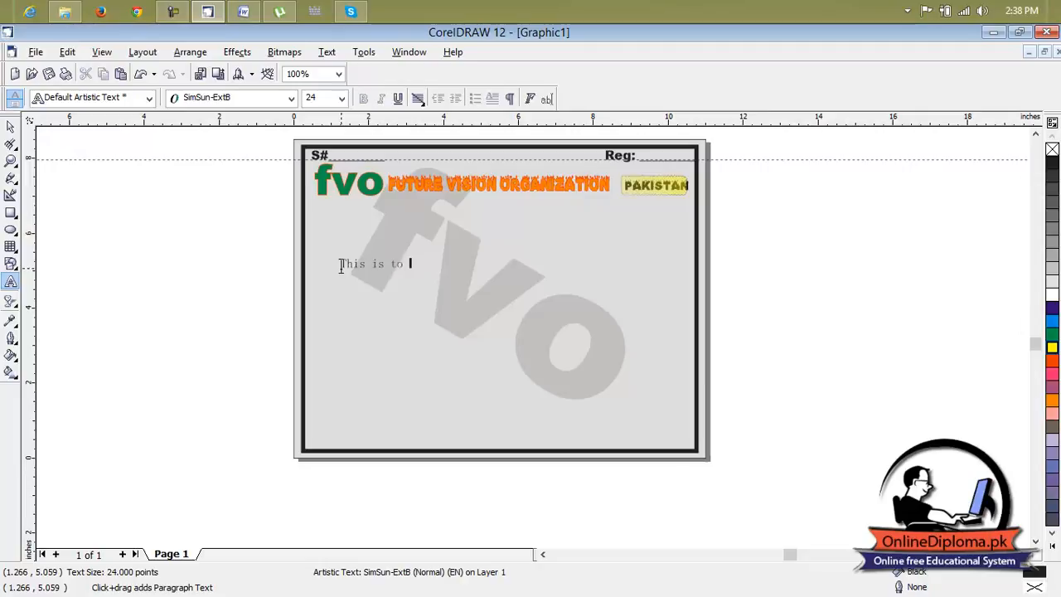
text( certi)
scroll(341, 268, up, 1)
Set the font of "This is to certify that" to Fuego Fatuo.
click(10, 128)
click(410, 266)
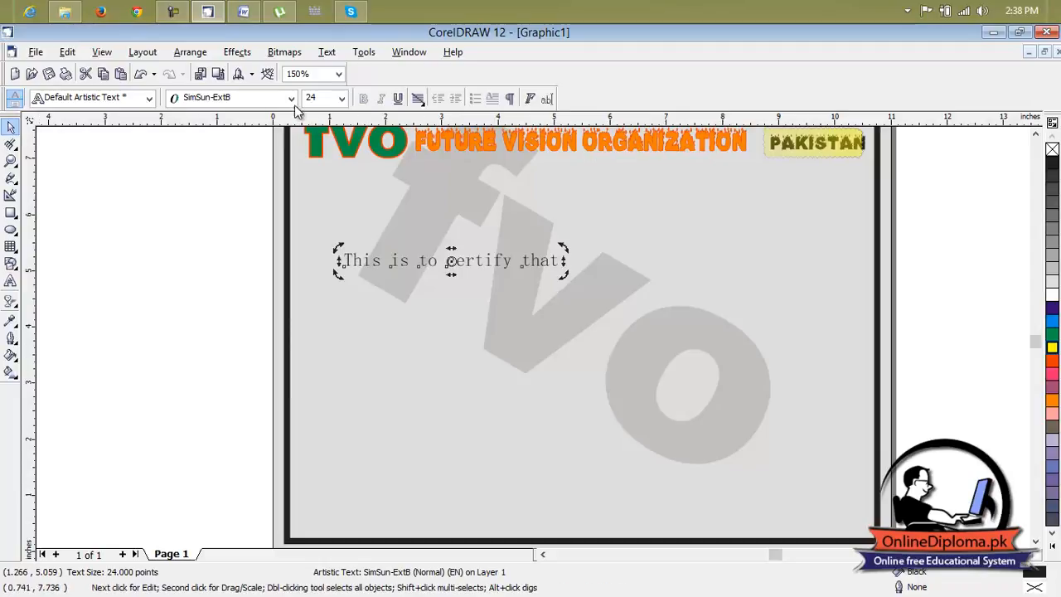
click(253, 98)
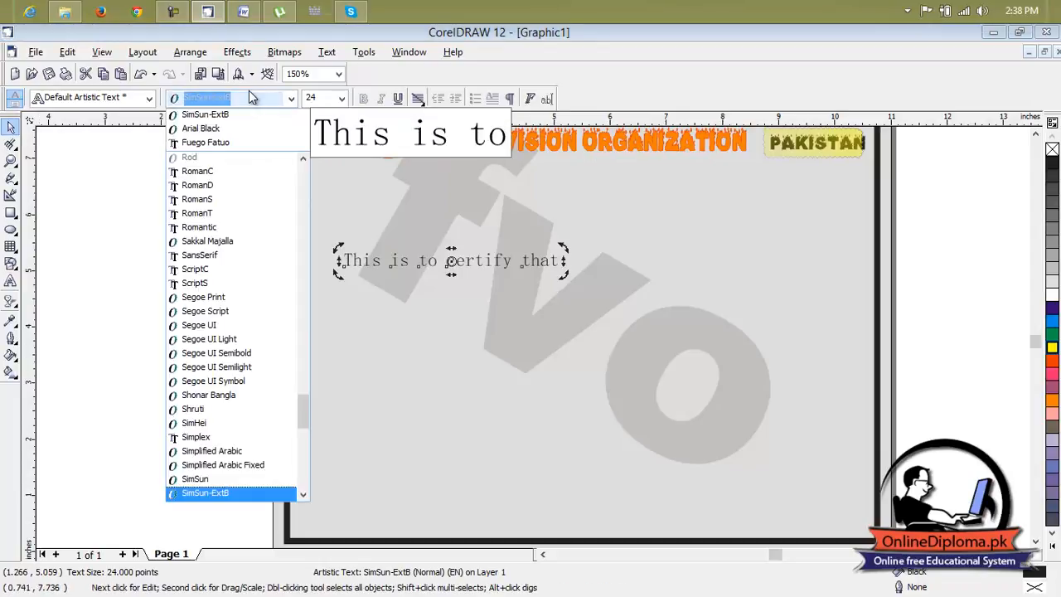
click(246, 146)
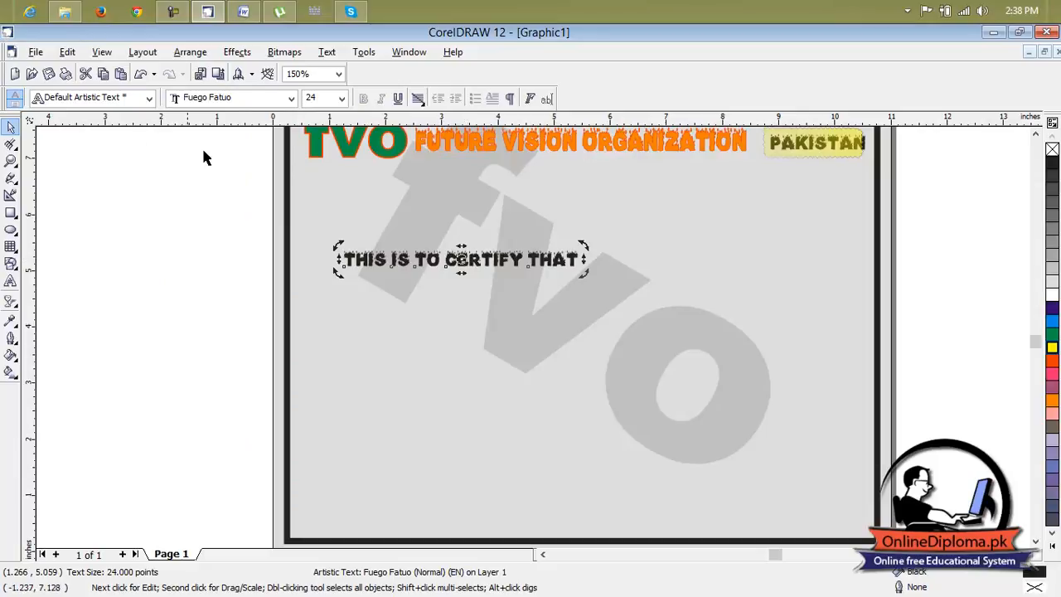
click(315, 98)
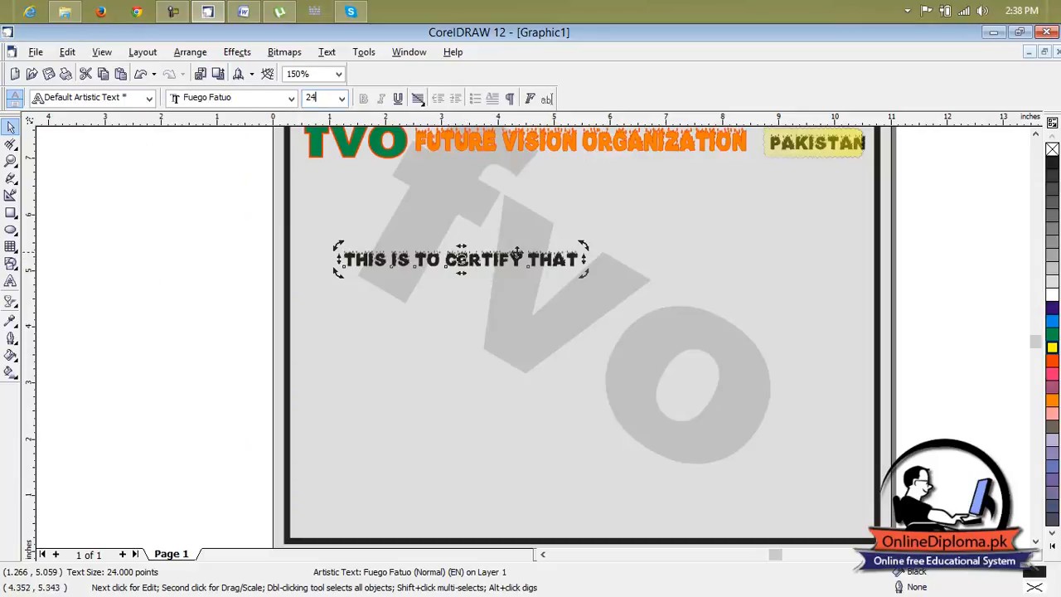
click(512, 277)
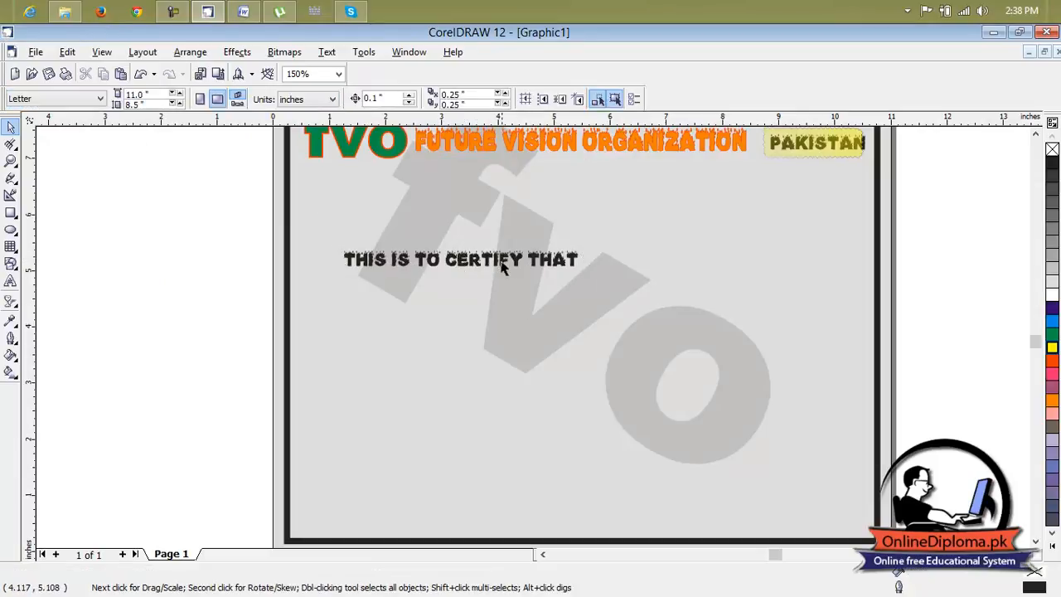
Stretch the "This is to certify that" text taller to about 42 points and place it centred below the organization heading.
click(512, 277)
drag(465, 269, 470, 282)
drag(582, 264, 573, 265)
drag(460, 268, 579, 178)
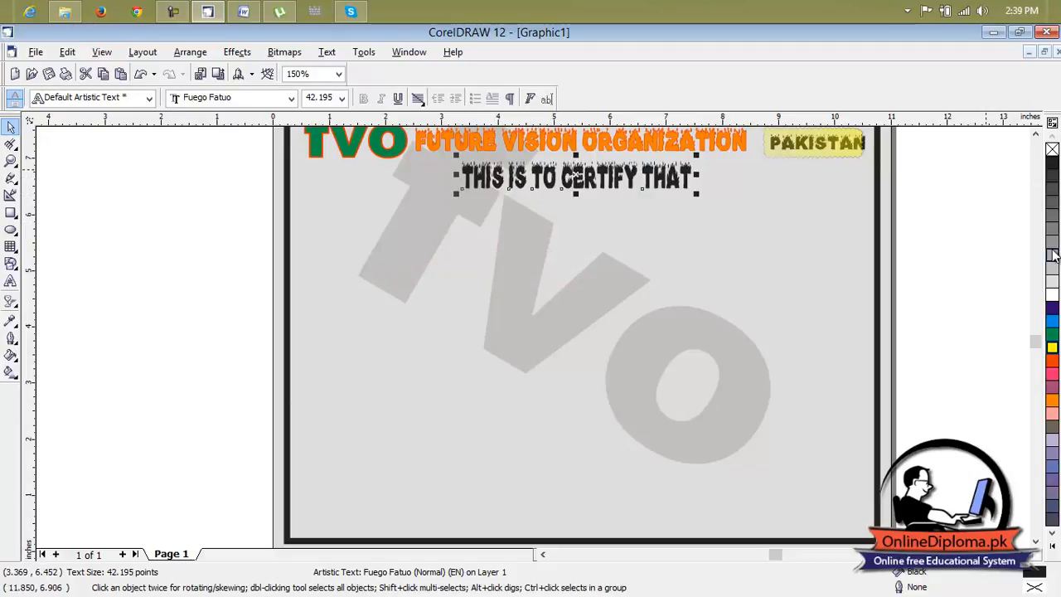
Try white and several grey shades up to 90% Black as the fill of "This is to certify that".
click(1053, 294)
click(1053, 280)
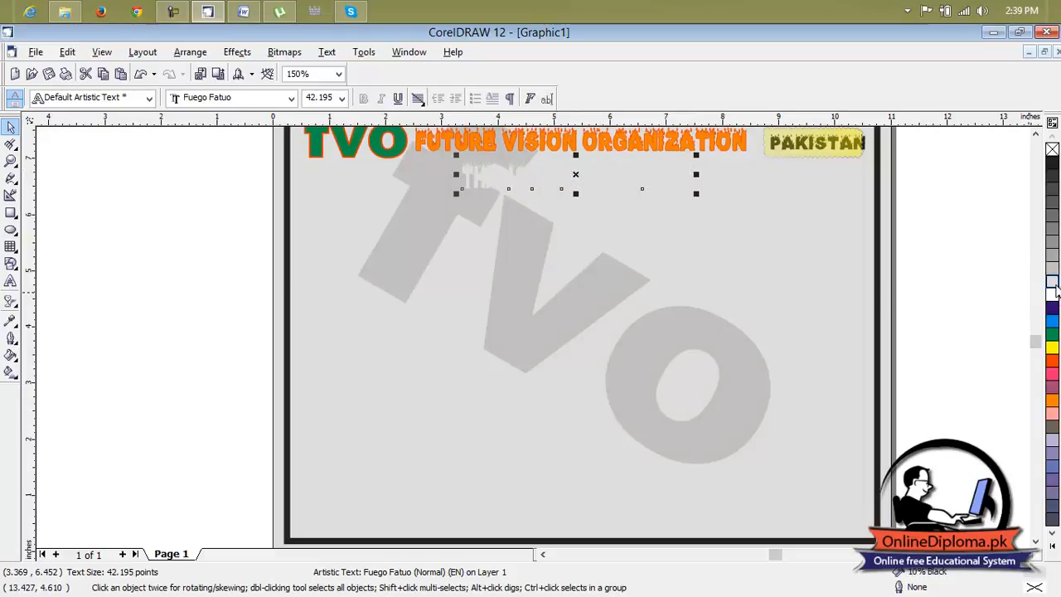
click(1053, 248)
click(1055, 233)
click(1055, 207)
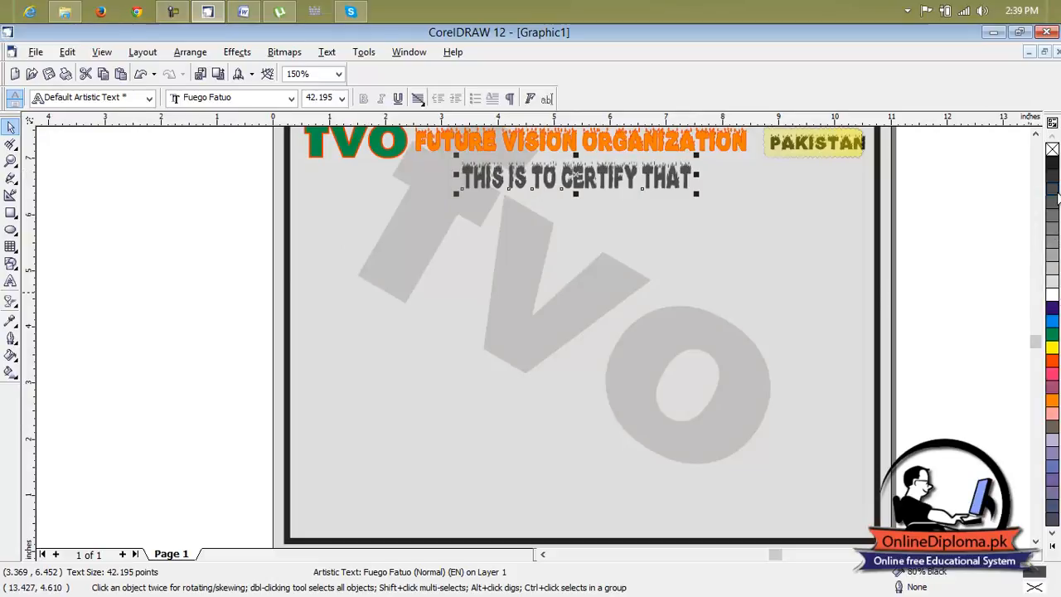
click(1056, 184)
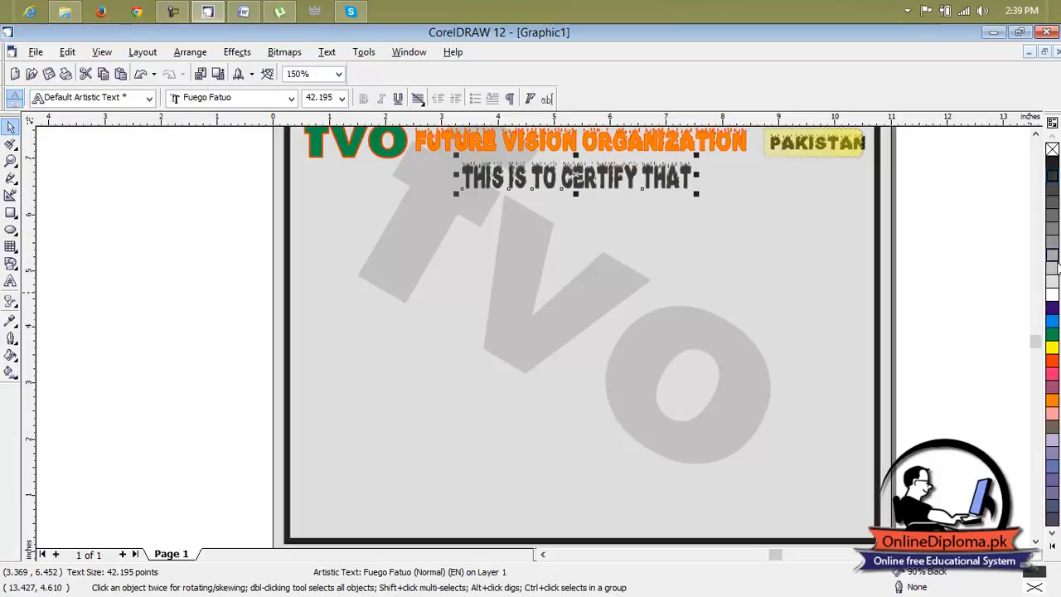
Fill the "This is to certify that" text with green and give it a yellow hairline outline.
click(1053, 335)
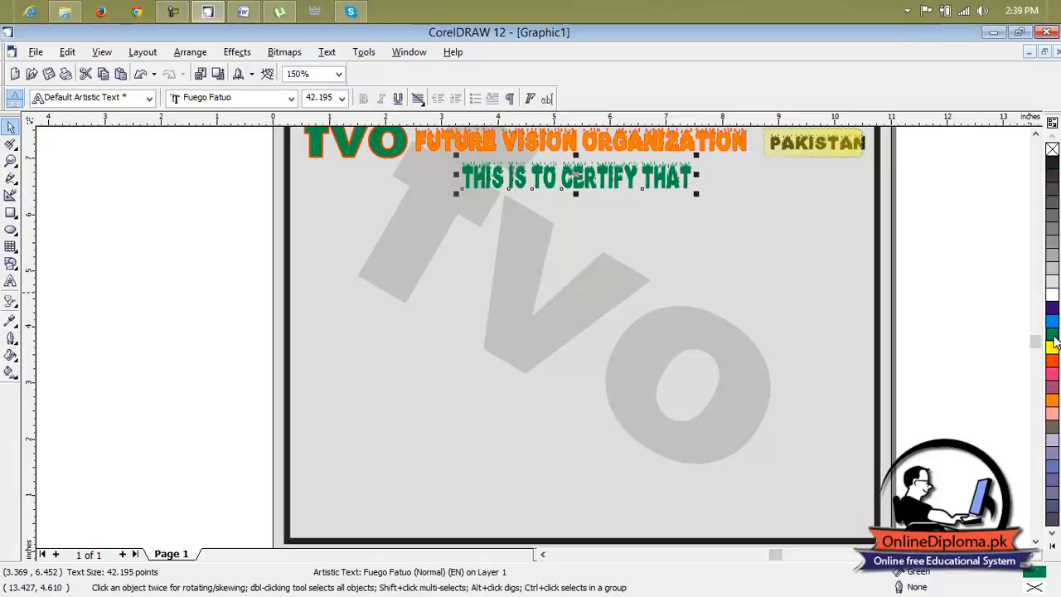
right_click(1053, 347)
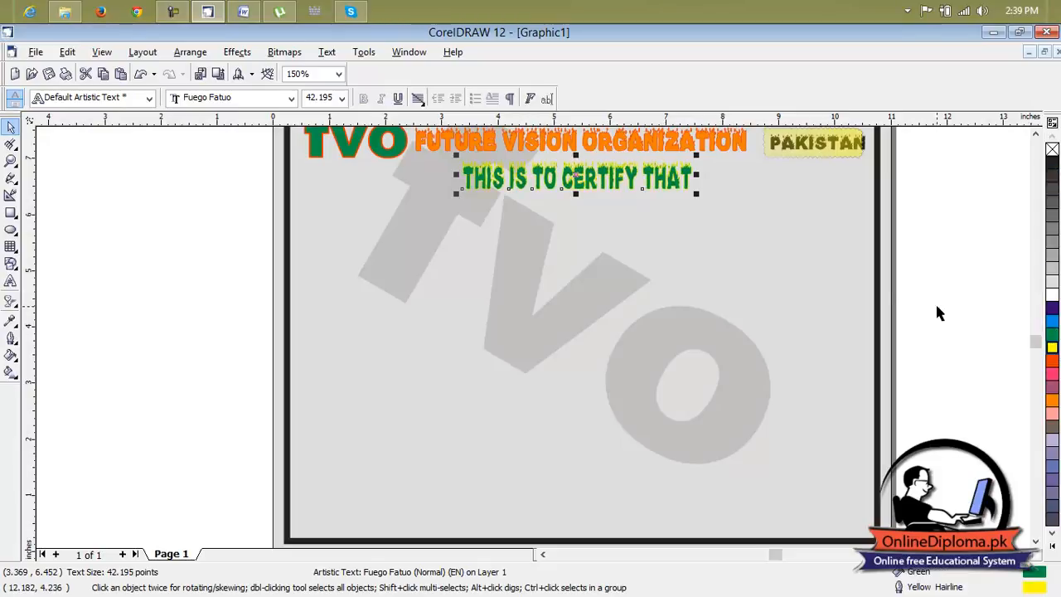
click(715, 236)
Place a horizontal guideline at about 5.8 inches, just below the "This is to certify that" line.
scroll(697, 224, down, 1)
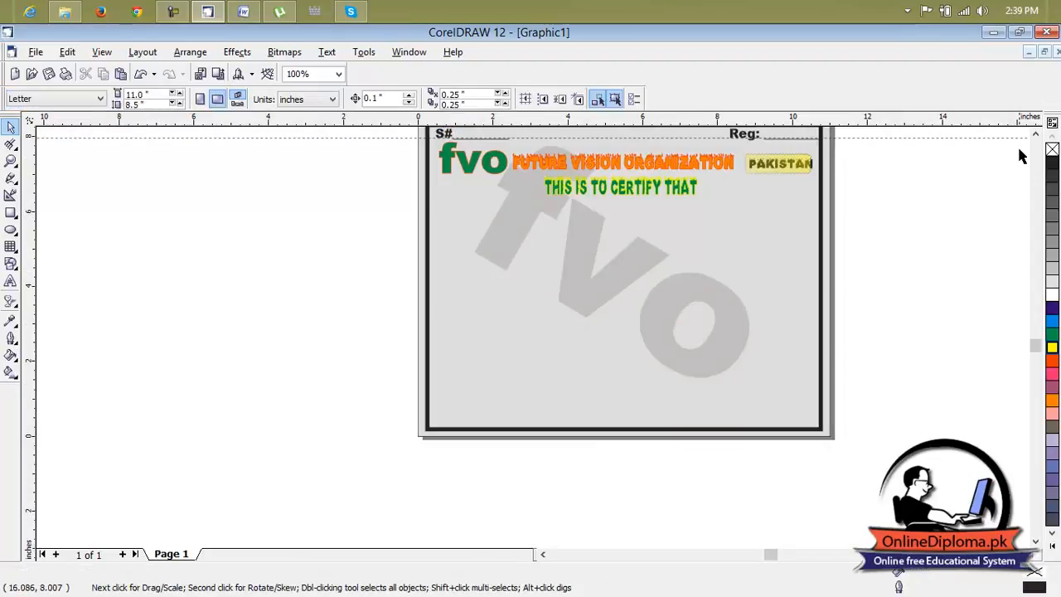
click(1022, 554)
click(1023, 554)
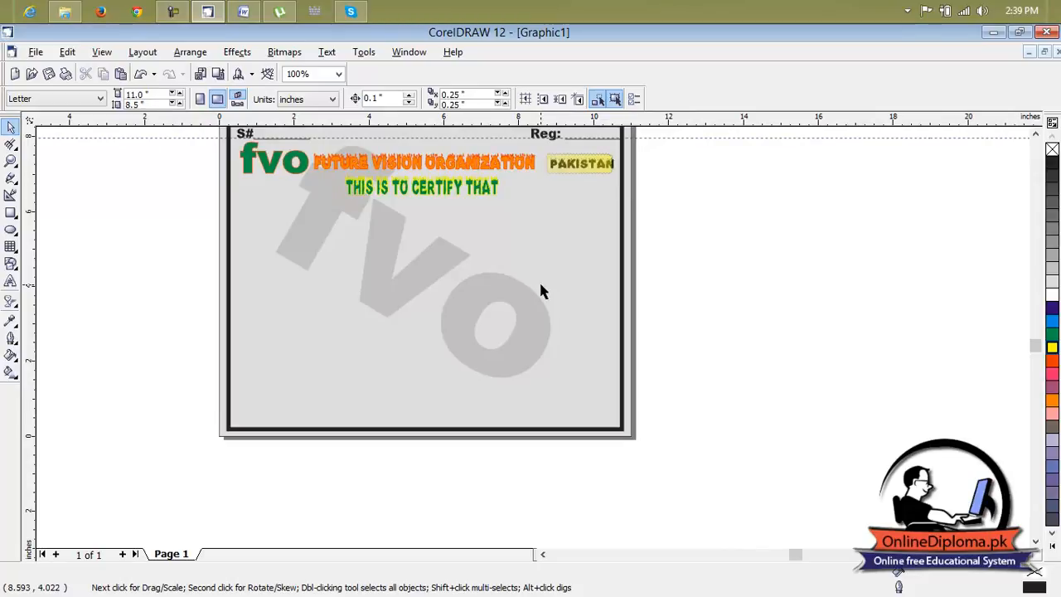
drag(340, 124, 367, 218)
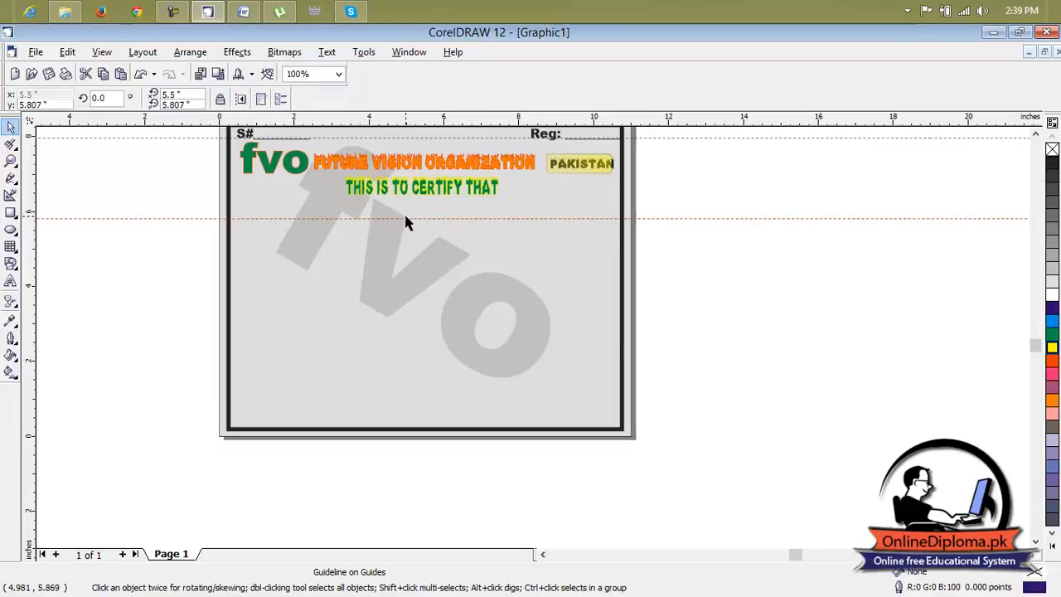
Create four duplicates of the guideline, nudged down to about 5.2, 4.7, 4.2 and 3.6 inches, and deselect.
key(Down)
key(Down)
key(Down)
key(Down)
key(Down)
key(Down)
key(Down)
key(Down)
key(Down)
key(Down)
key(Down)
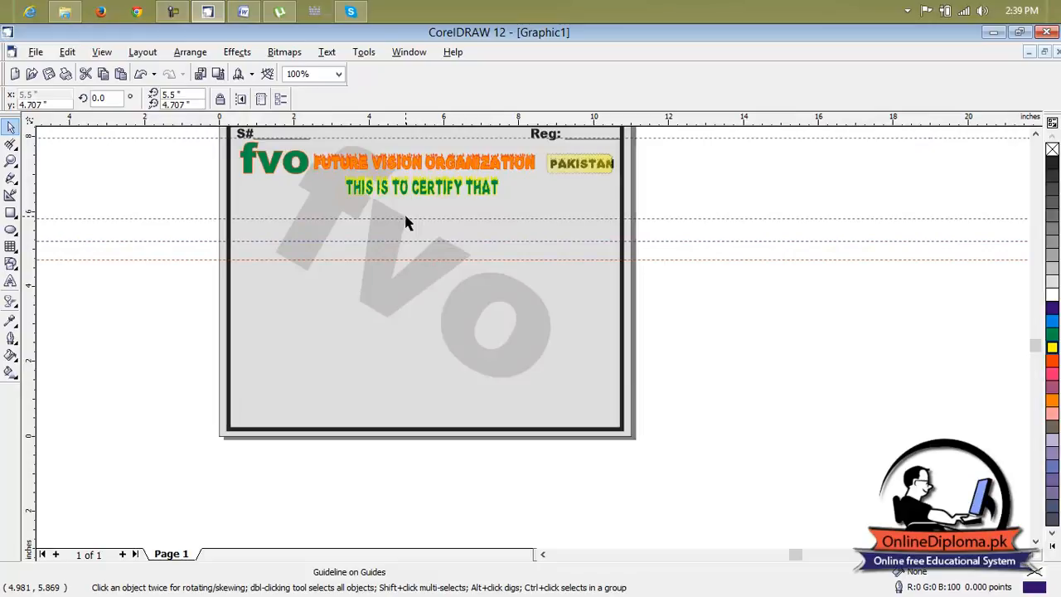
key(Down)
key(Down)
key(Down)
key(Down)
key(Down)
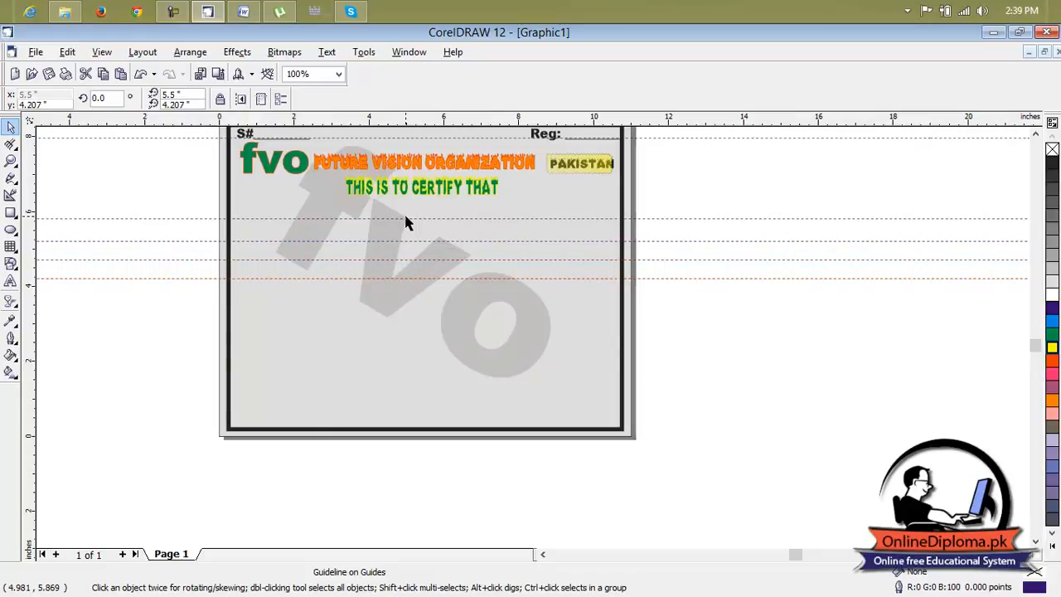
key(Down)
key(Down)
key(Down)
key(Down)
key(Down)
key(Down)
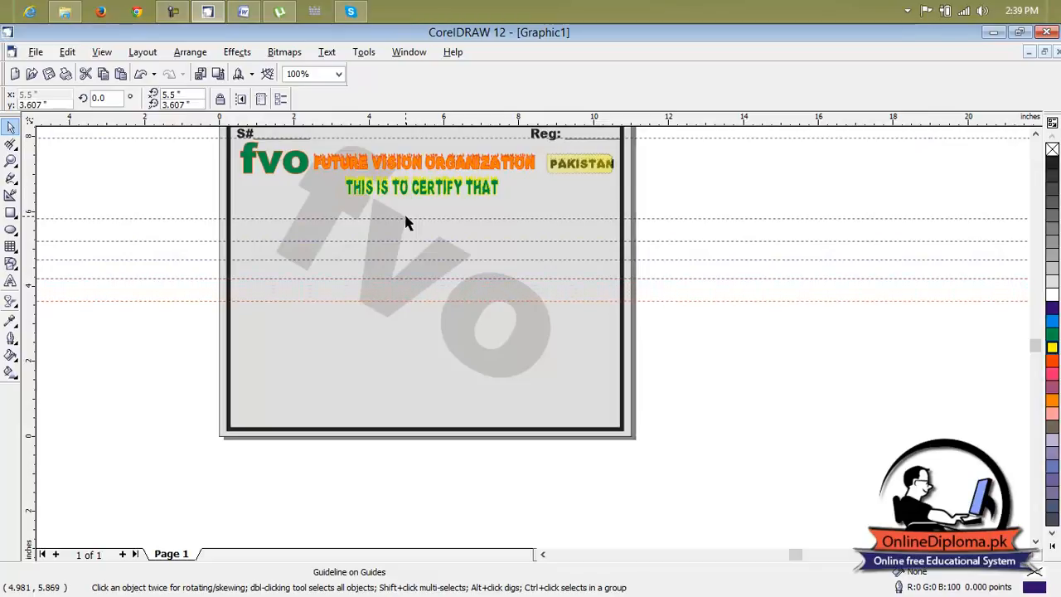
key(Escape)
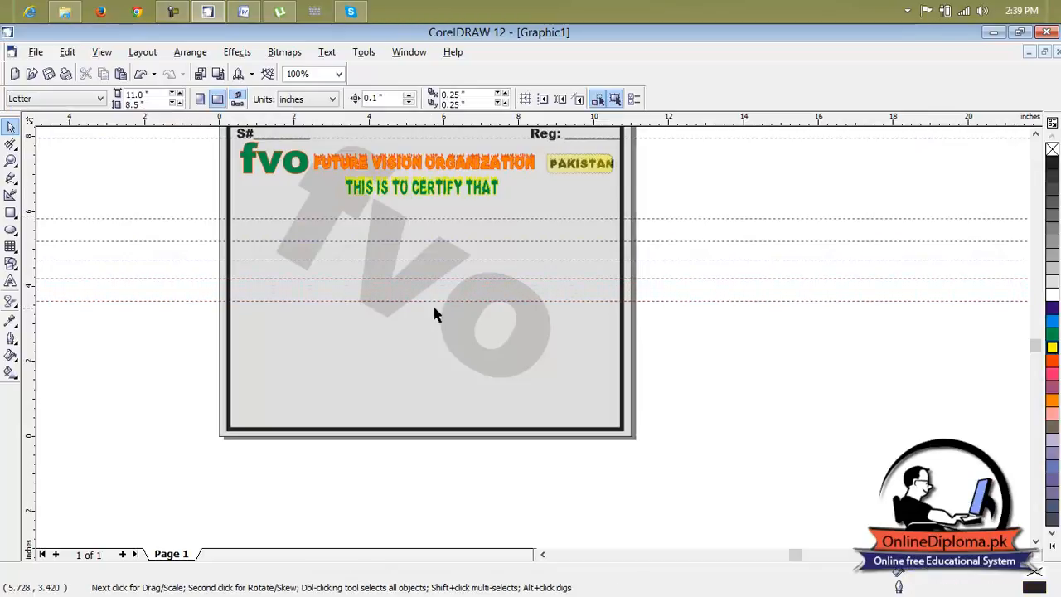
Move the three lowest guidelines down to about 2, 2.5 and 3 inches, starting with the lowest.
scroll(437, 208, up, 1)
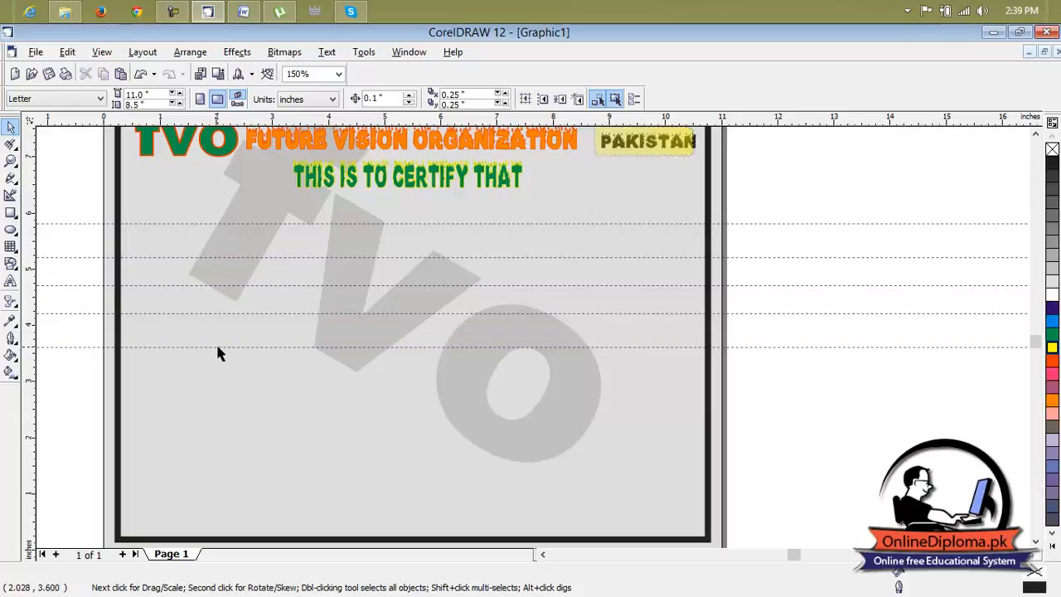
drag(219, 346, 222, 362)
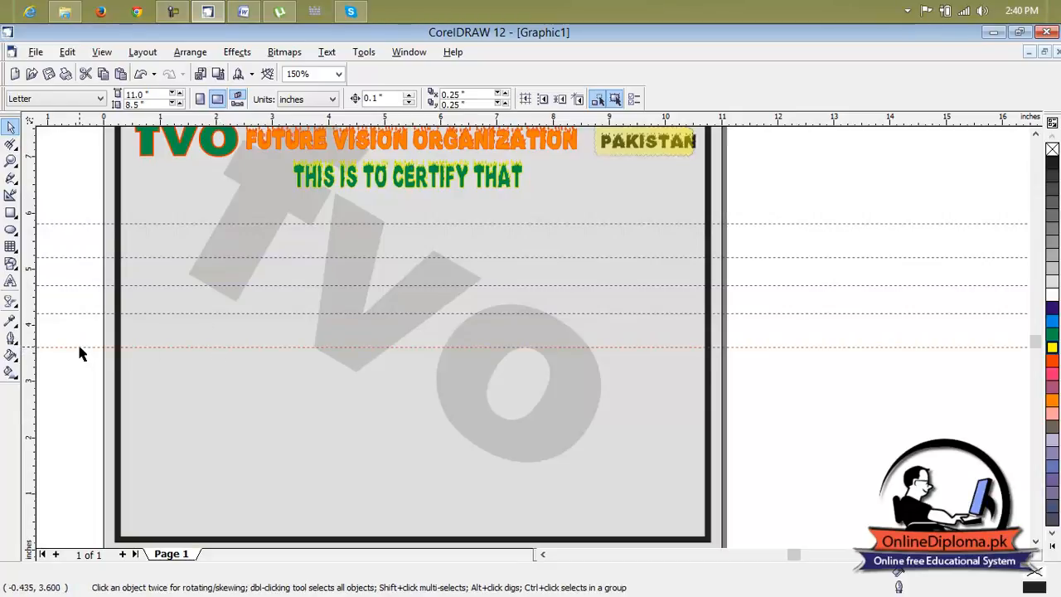
drag(79, 349, 94, 437)
drag(81, 314, 94, 409)
drag(75, 285, 88, 383)
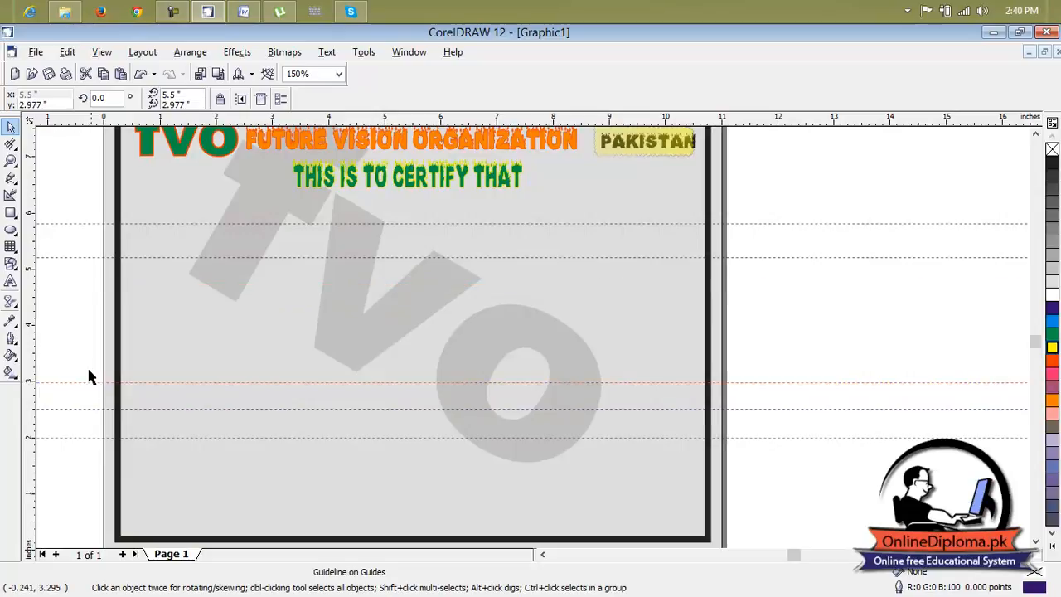
Move the two upper guidelines on the certificate body down to about 3.5 and 4 inches.
click(87, 257)
drag(94, 325, 94, 325)
click(98, 225)
drag(102, 278, 107, 296)
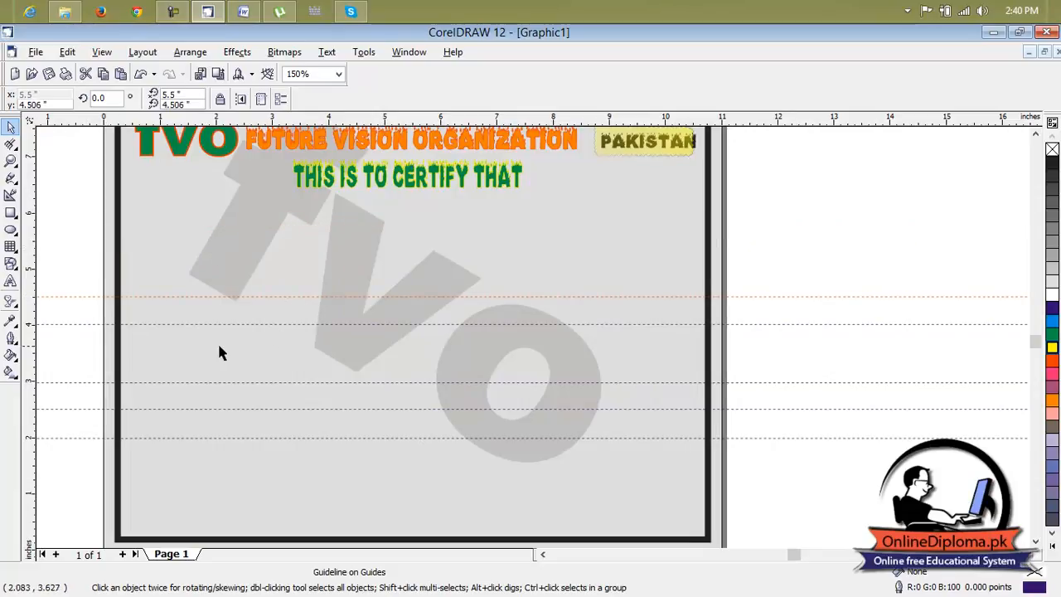
drag(217, 346, 219, 347)
drag(94, 330, 96, 353)
drag(91, 297, 95, 325)
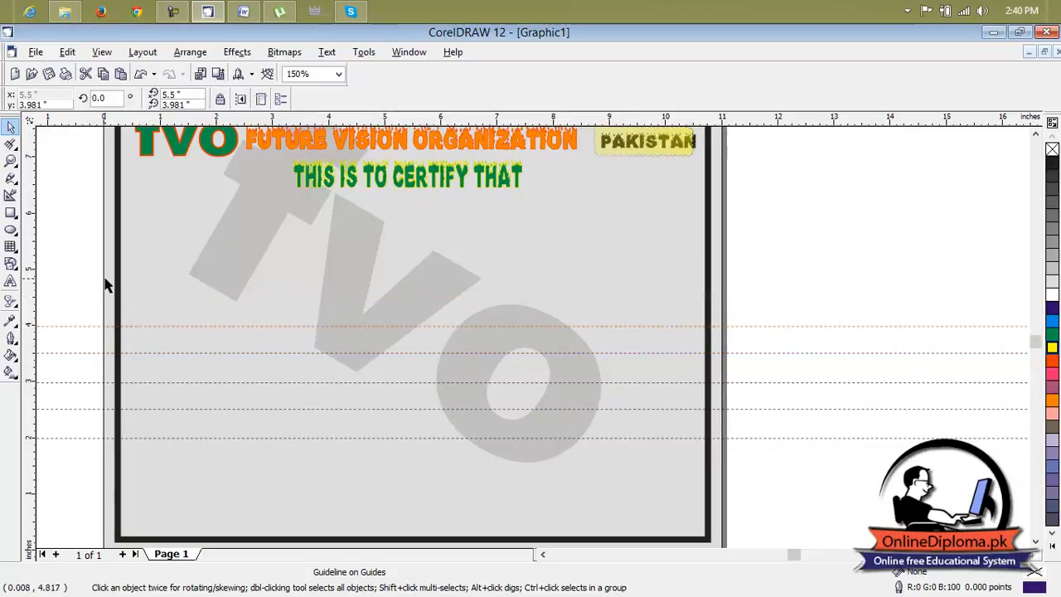
Add guidelines above the 4-inch one at about 4.5, 5, 5.5 and 6 inches, and deselect.
drag(73, 324, 57, 296)
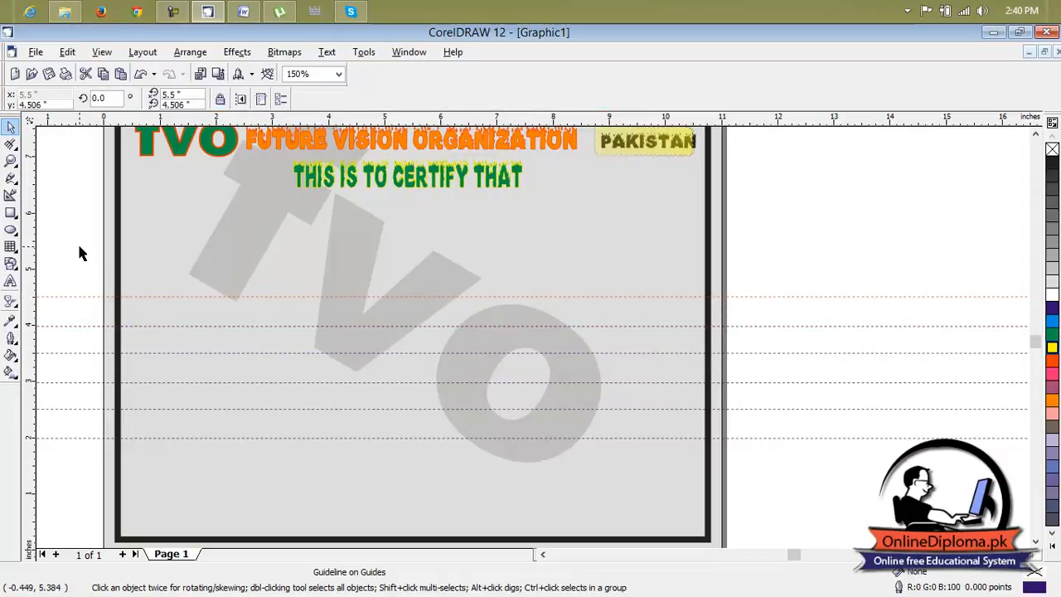
drag(57, 296, 74, 213)
click(372, 314)
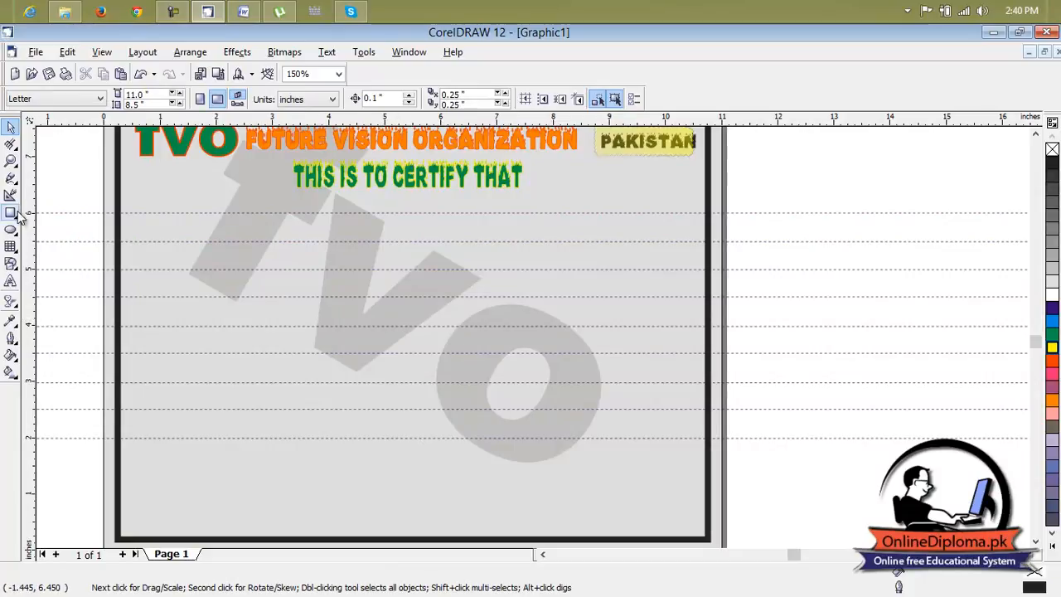
Start an artistic text line on the certificate body at about 0.8, 4.6 inches reading "Mr/Mrs/Miss".
click(11, 282)
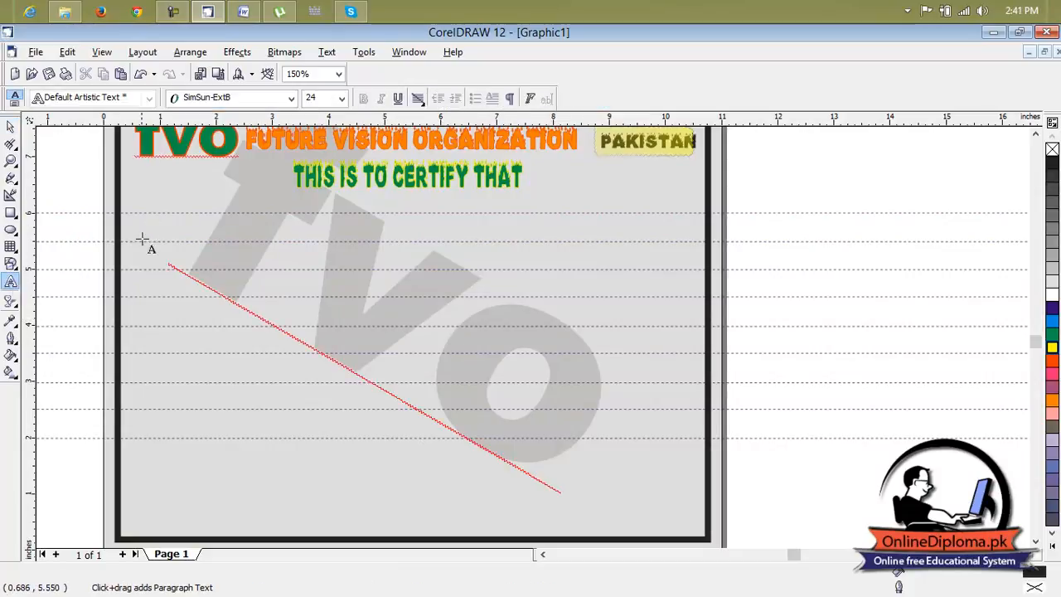
click(148, 289)
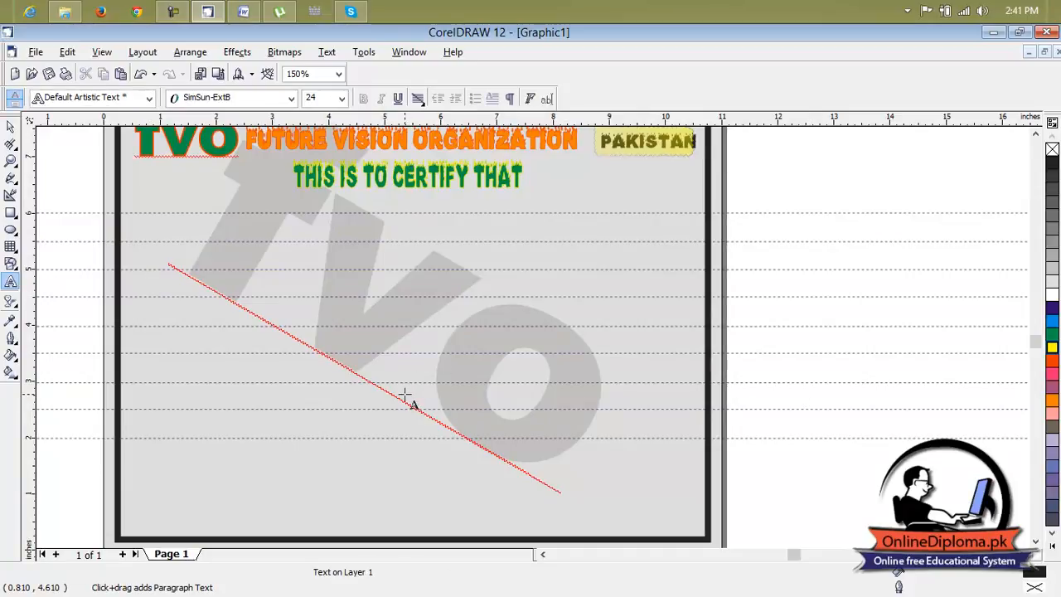
text(M)
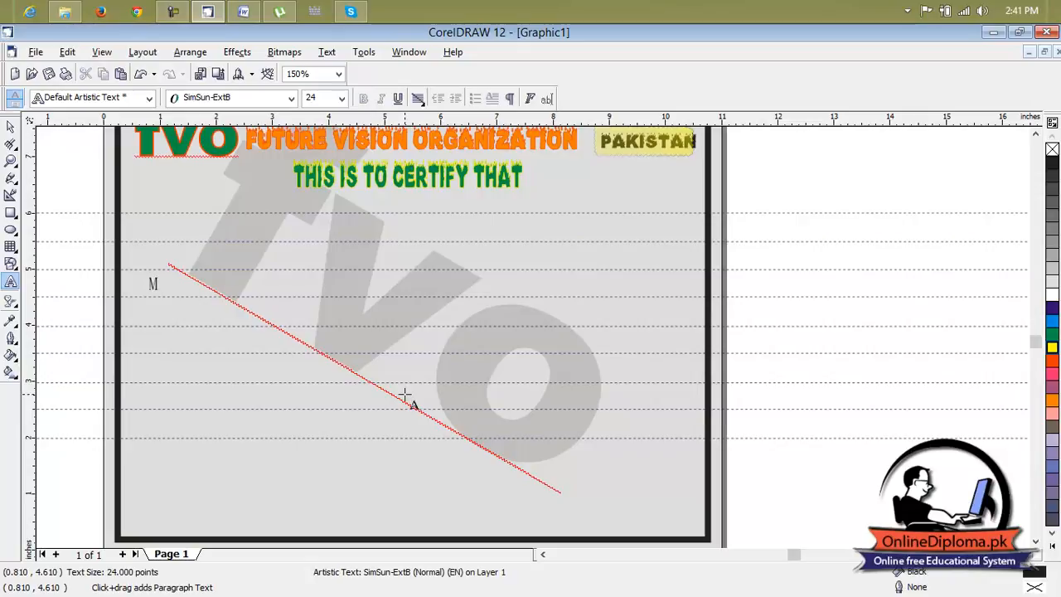
text(r/Mrs/Miss)
key(BackSpace)
key(BackSpace)
text(ss)
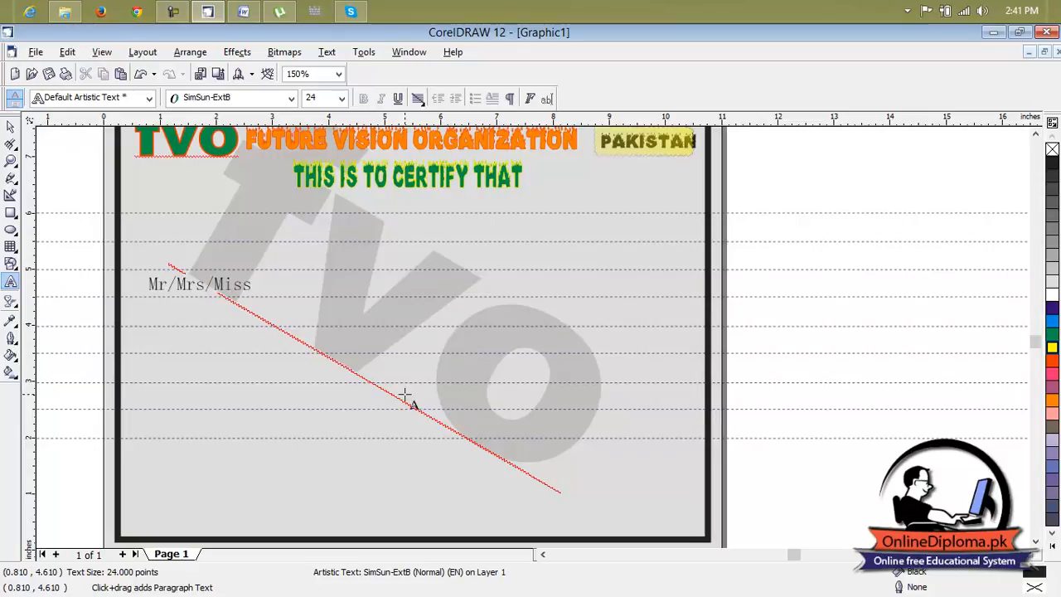
text(____________)
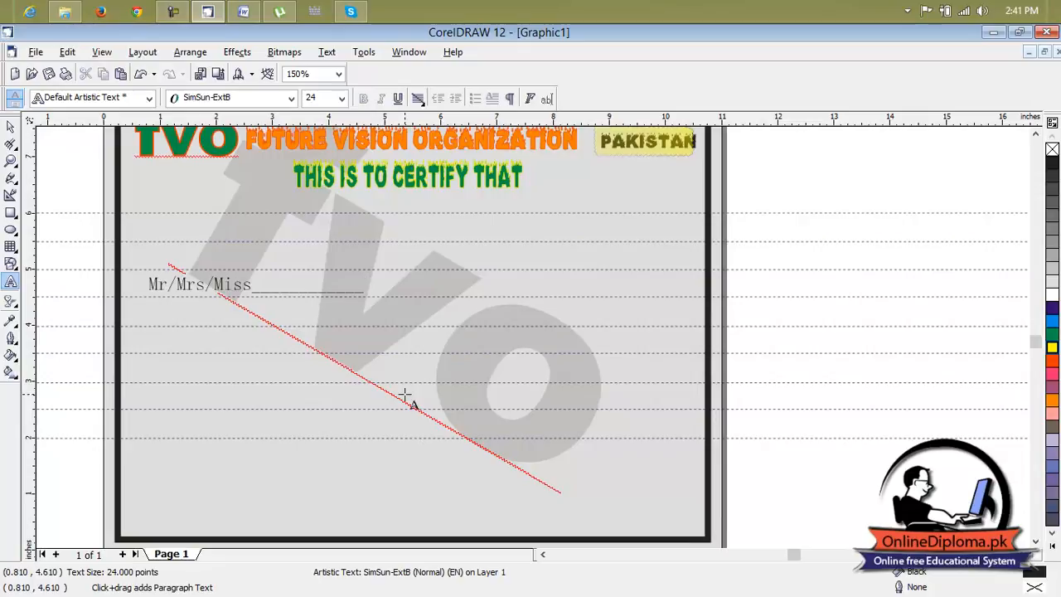
Add an underscore blank for the name directly after "Mr/Mrs/Miss".
key(BackSpace)
key(BackSpace)
key(BackSpace)
key(BackSpace)
key(BackSpace)
key(BackSpace)
key(BackSpace)
key(BackSpace)
key(BackSpace)
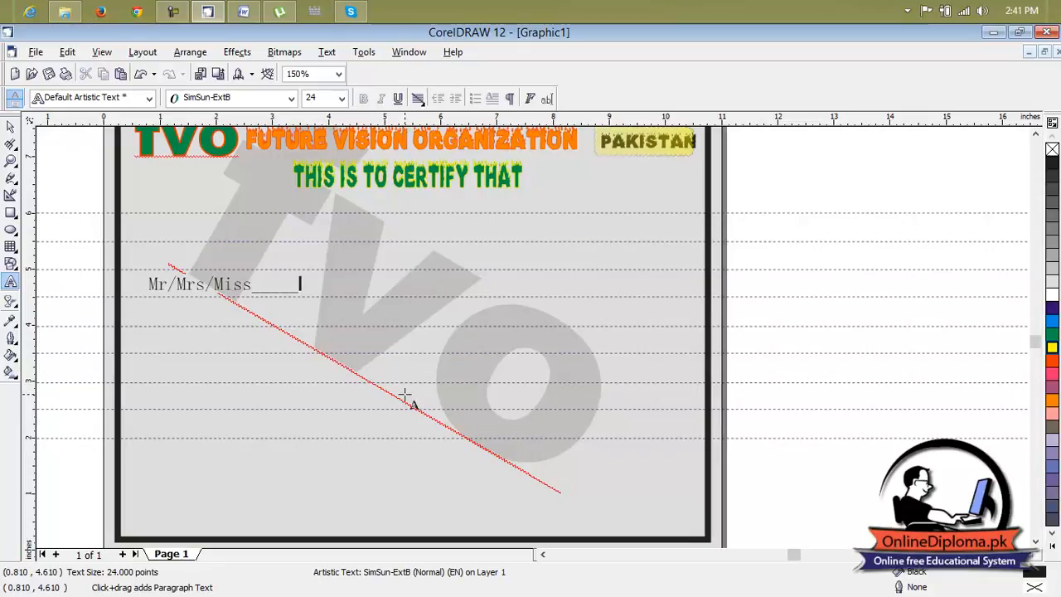
text(____ Son/Dau)
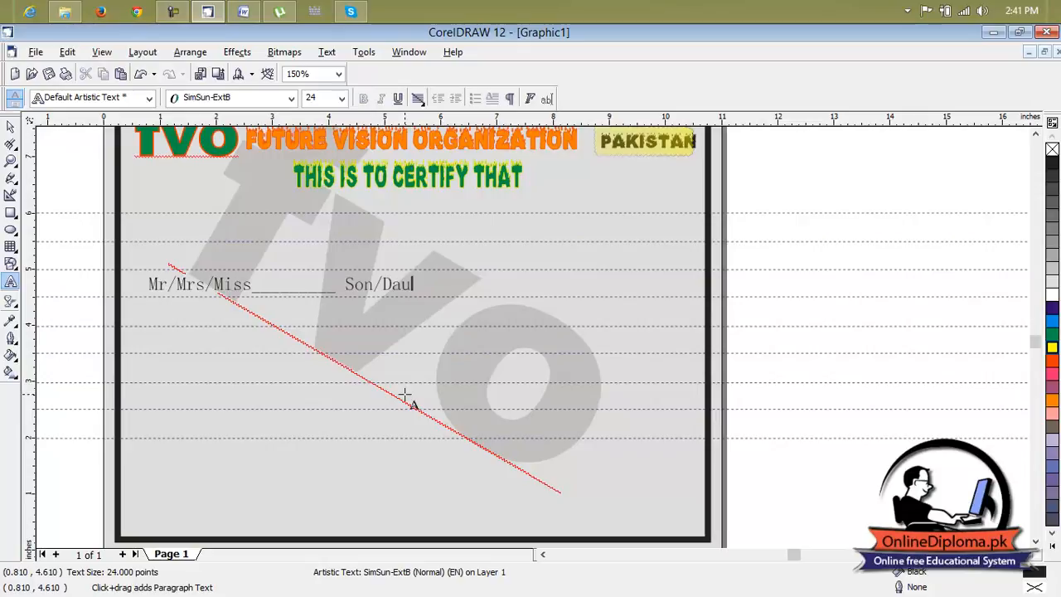
Continue the line with "Son/Daughter of" followed by a long underscore blank.
text(ghter of_________________)
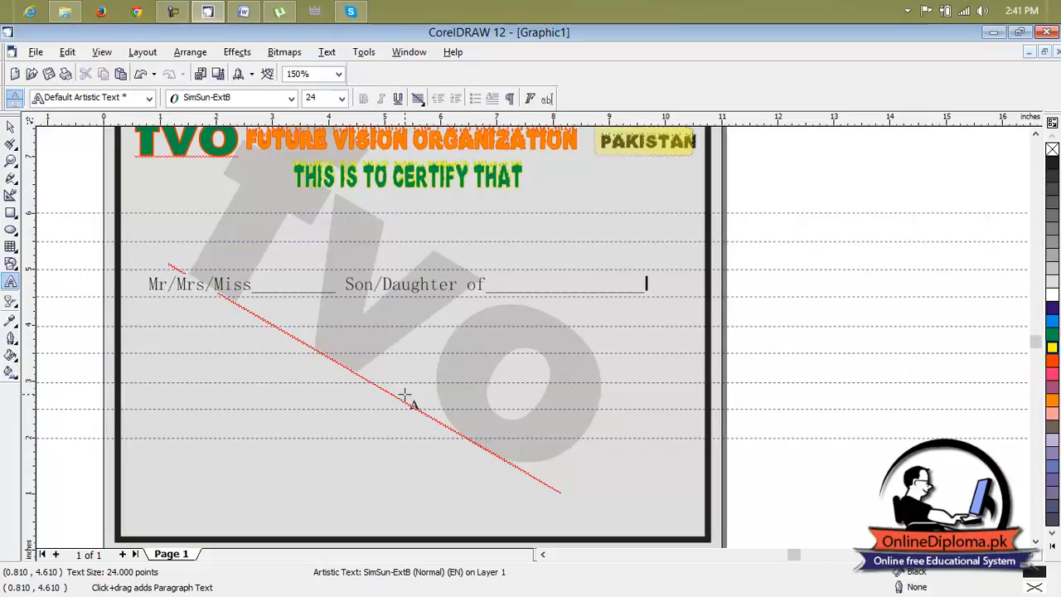
Lengthen the underscore blank after "Mr/Mrs/Miss" until the whole line nearly spans the width inside the border.
key(Left)
key(Left)
key(Left)
key(Left)
key(Left)
key(Left)
key(Left)
key(Left)
key(Left)
key(Left)
key(Left)
key(Left)
key(Left)
key(Left)
key(Left)
key(Left)
text(_____)
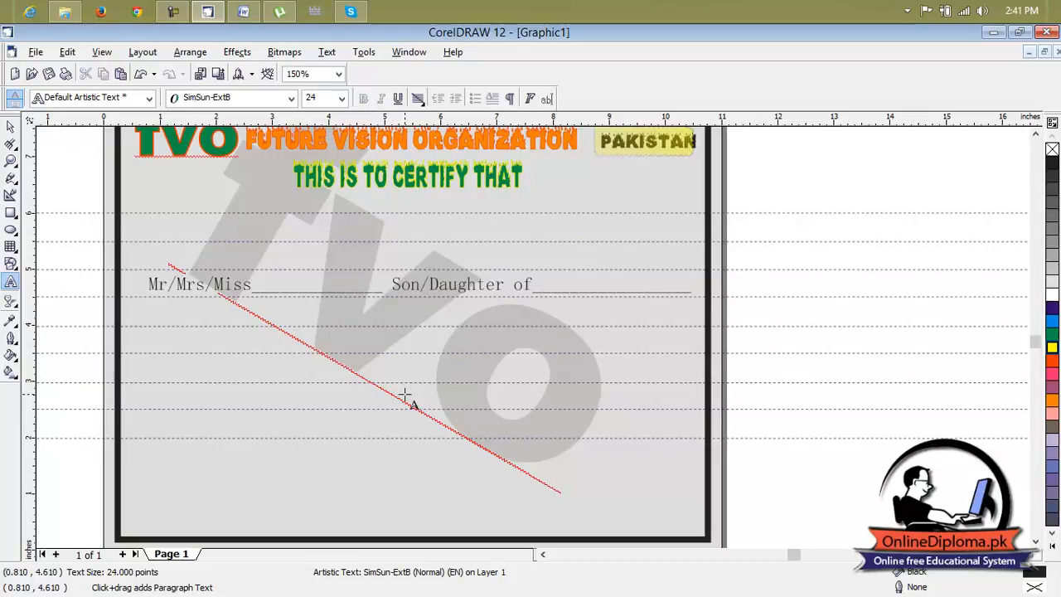
key(BackSpace)
key(BackSpace)
key(BackSpace)
key(BackSpace)
key(BackSpace)
key(BackSpace)
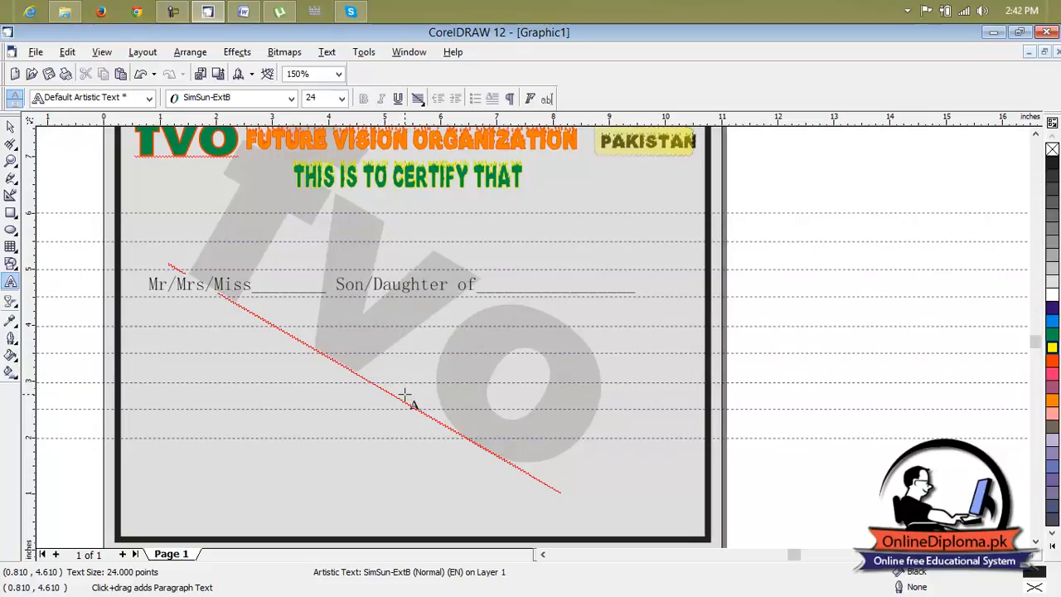
text(_______)
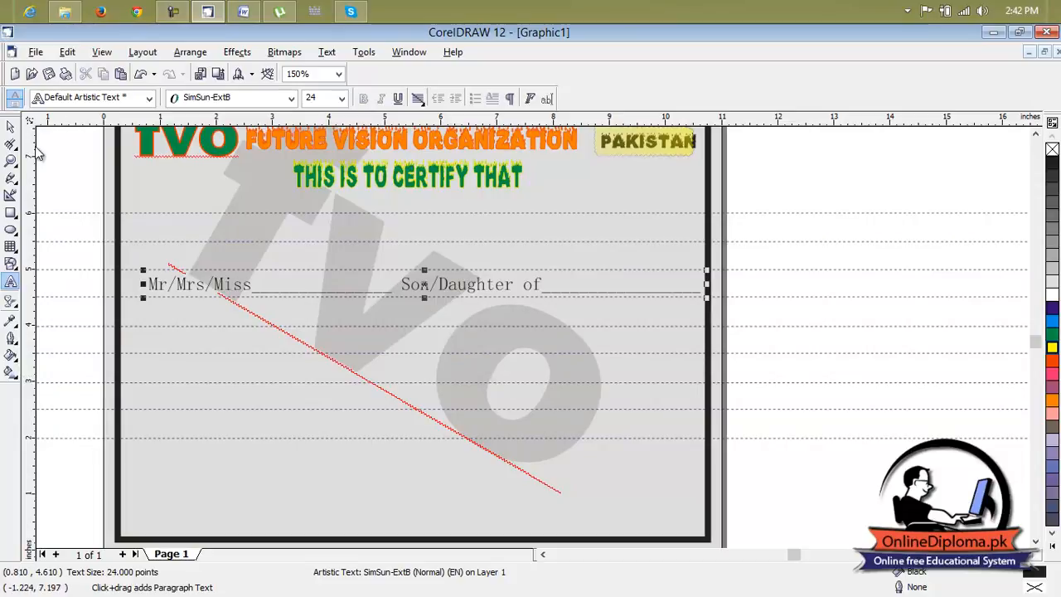
Add vertical guidelines at about 0.8 and 10.4 inches and narrow the name line to end at the second one.
drag(33, 158, 148, 189)
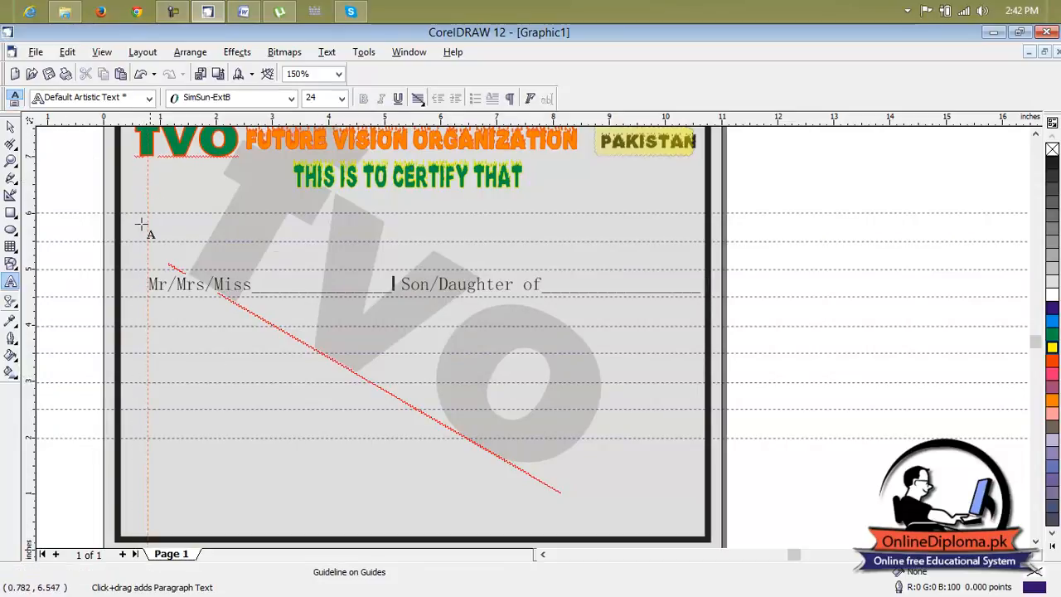
click(11, 126)
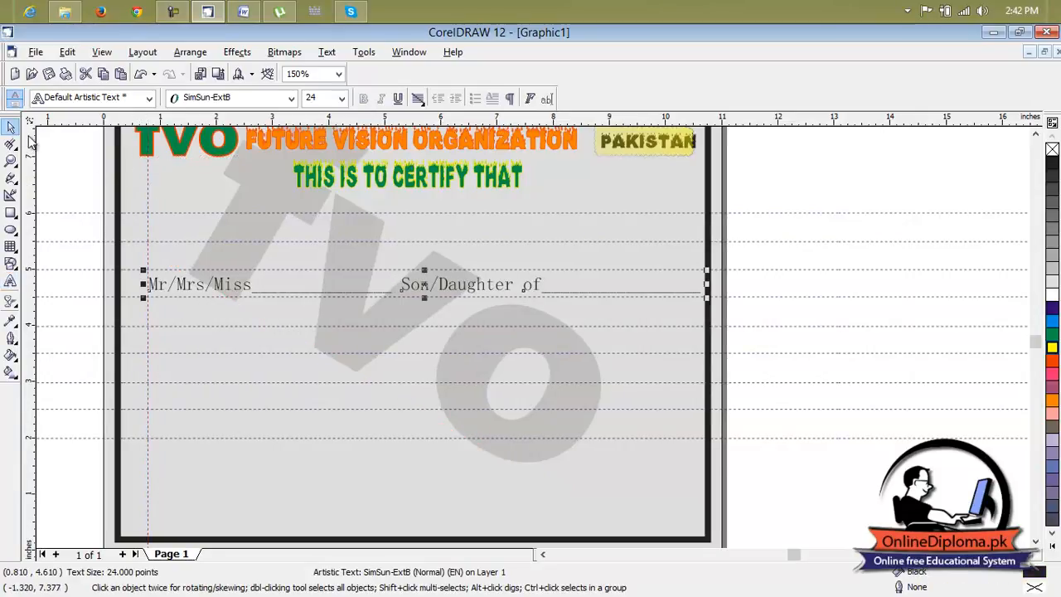
click(689, 261)
click(685, 291)
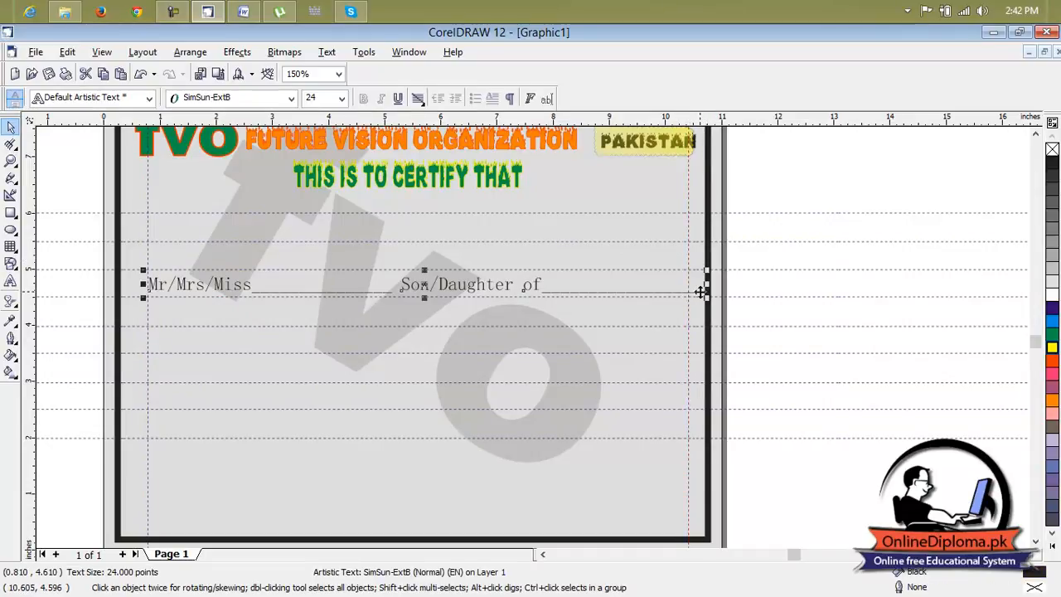
drag(707, 285, 687, 291)
click(613, 280)
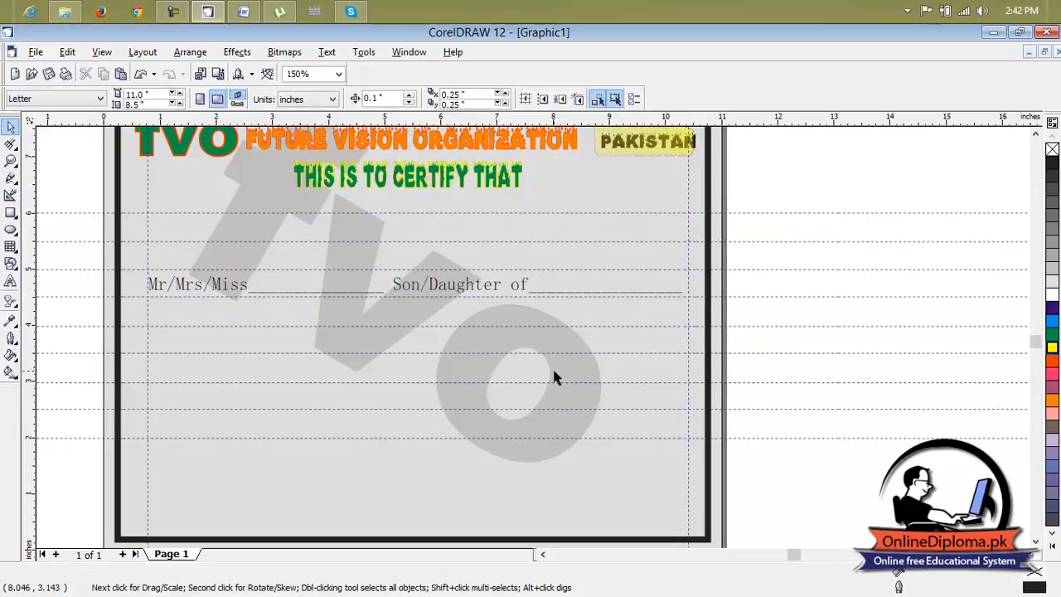
Set the "Mr/Mrs/Miss" line's font to Arial Black at 18 points.
click(439, 297)
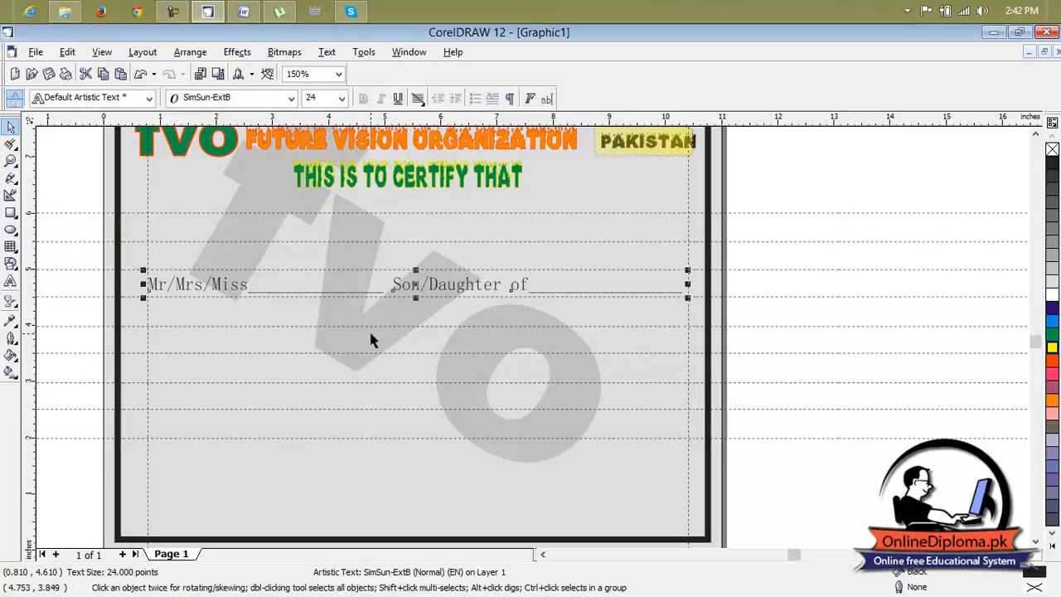
click(239, 98)
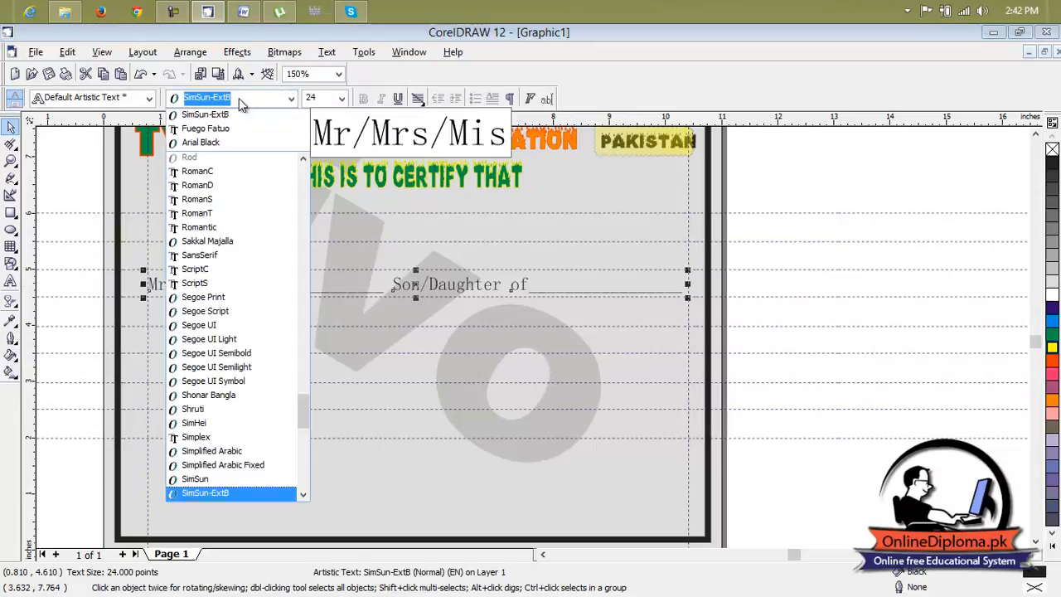
click(238, 143)
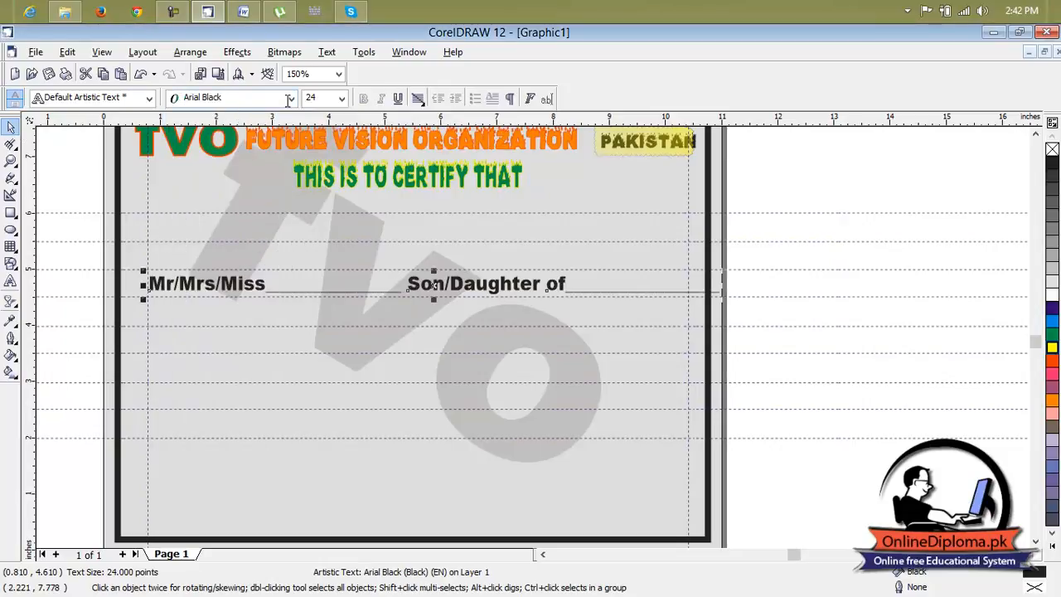
click(342, 98)
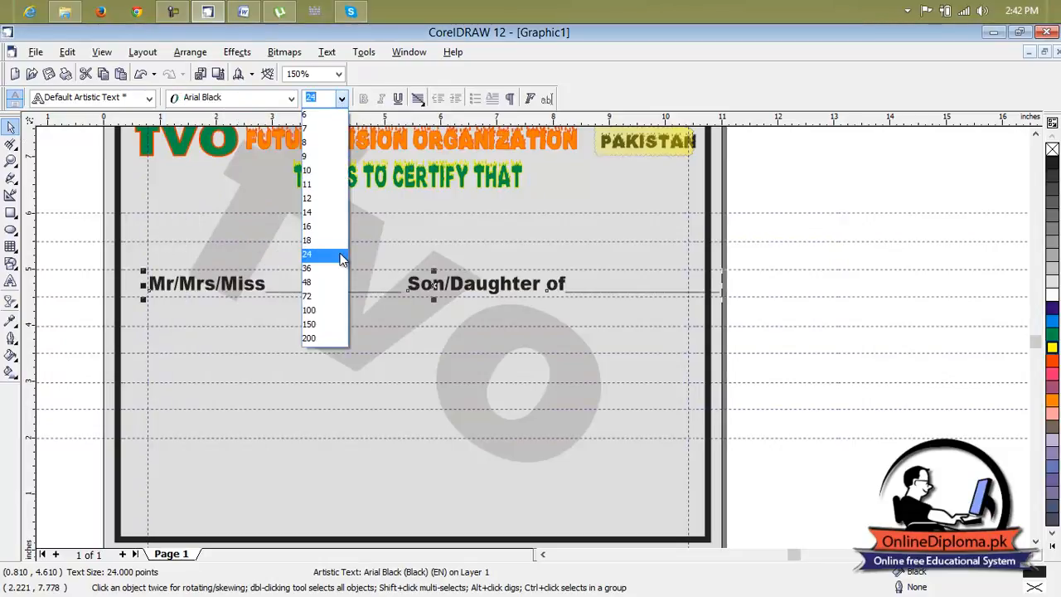
click(339, 240)
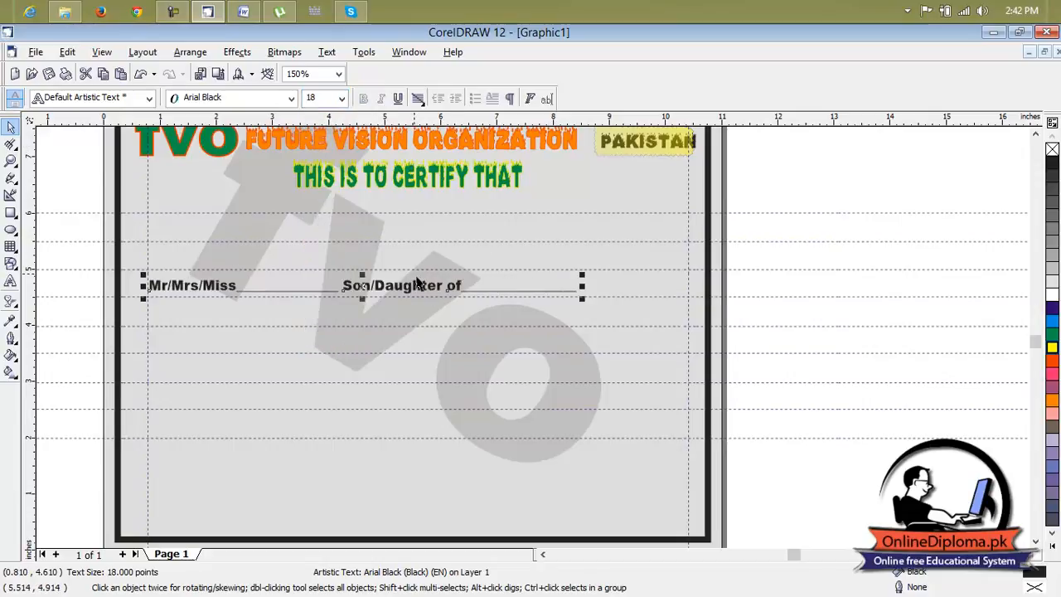
Lengthen the underscore blanks after "Mr/Mrs/Miss" and "Son/Daughter of" so the line extends to the 10.4-inch vertical guideline.
click(349, 290)
click(346, 288)
click(344, 286)
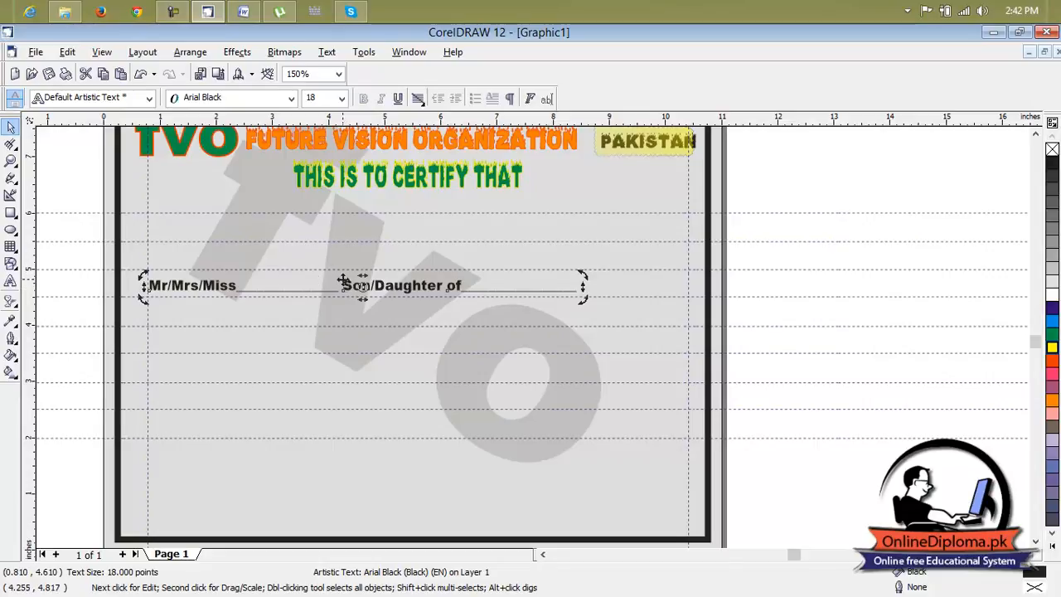
double_click(350, 287)
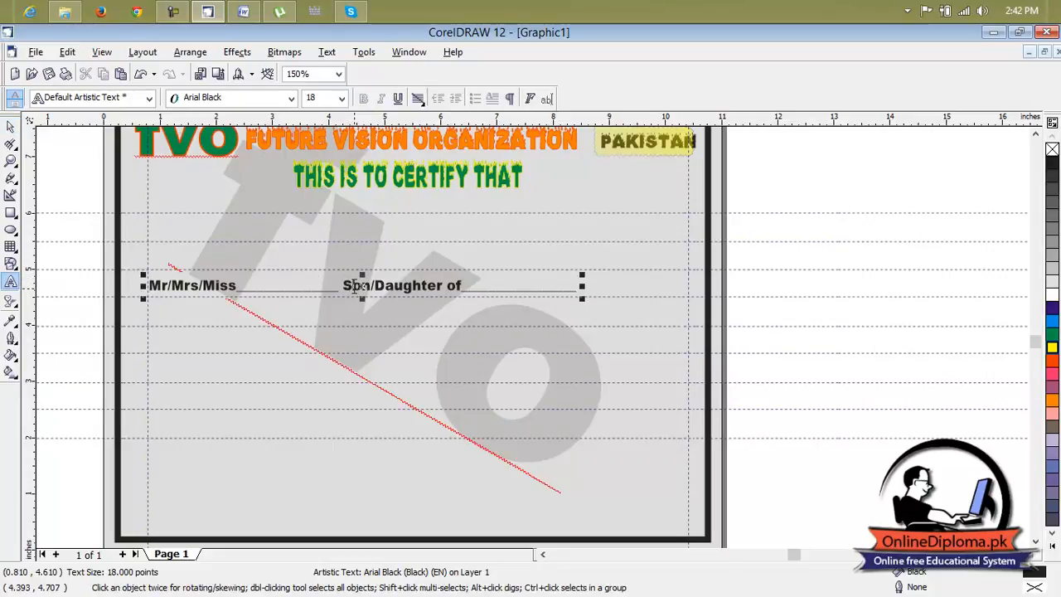
key(BackSpace)
text(S)
text(______)
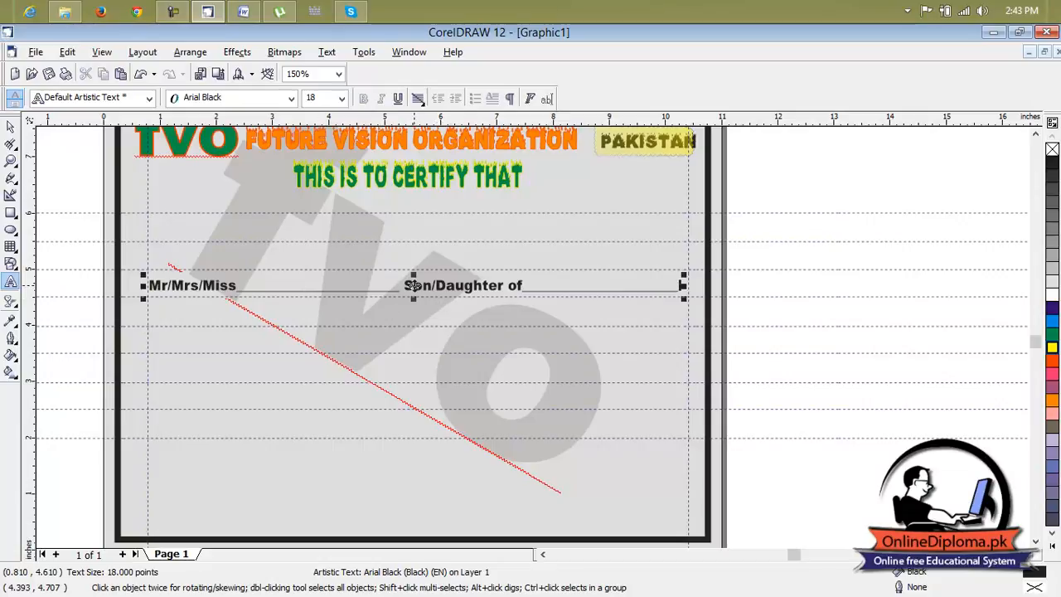
drag(413, 285, 415, 286)
text(S#________)
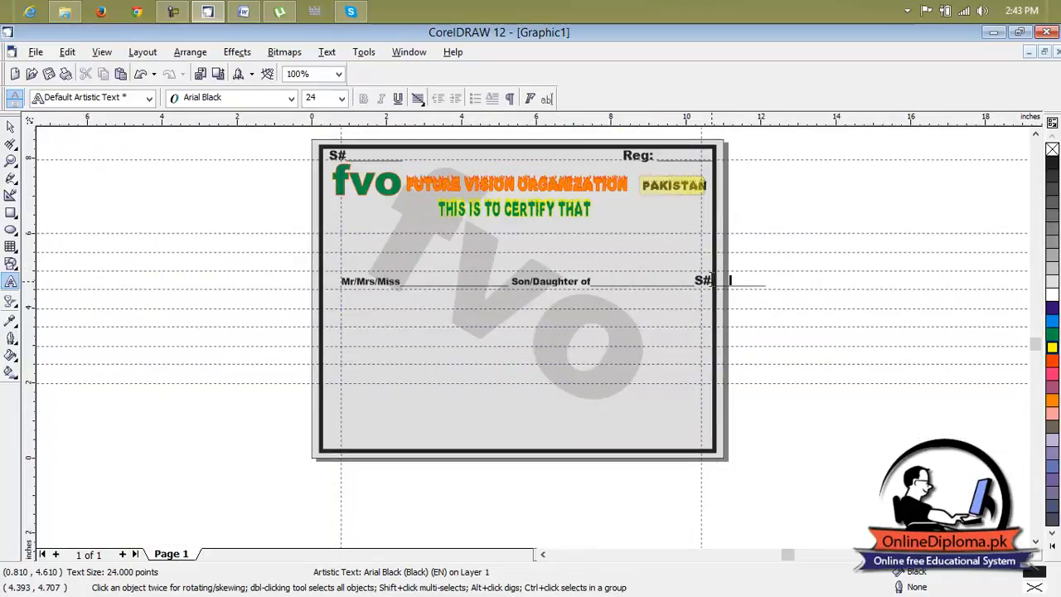
key(Escape)
key(ctrl+z)
key(ctrl+z)
Place a duplicate of the "Mr/Mrs/Miss" line about 1.3 inches below the page and deselect it.
click(11, 126)
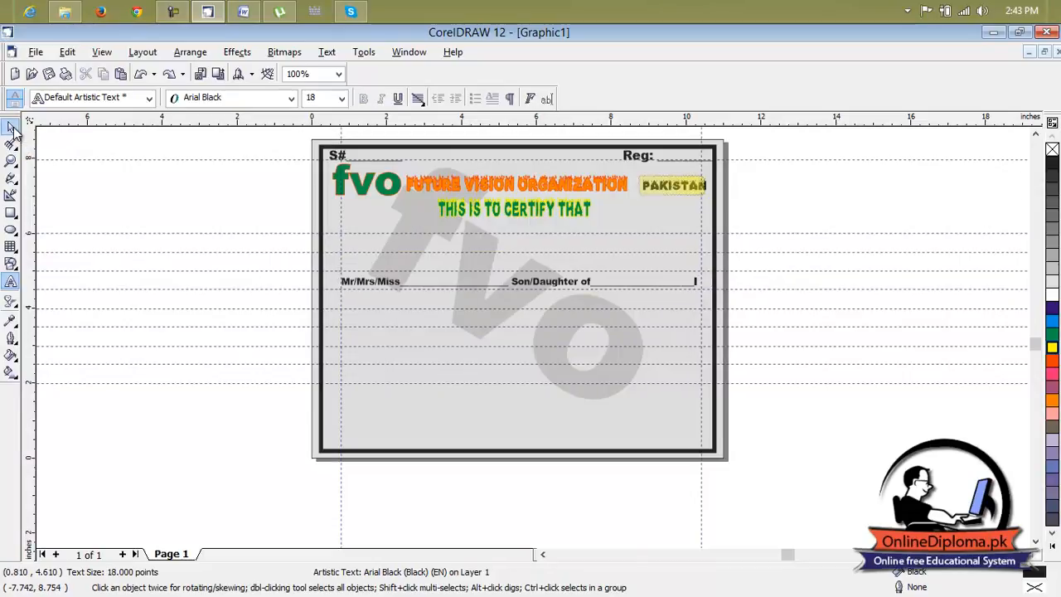
click(535, 283)
click(522, 282)
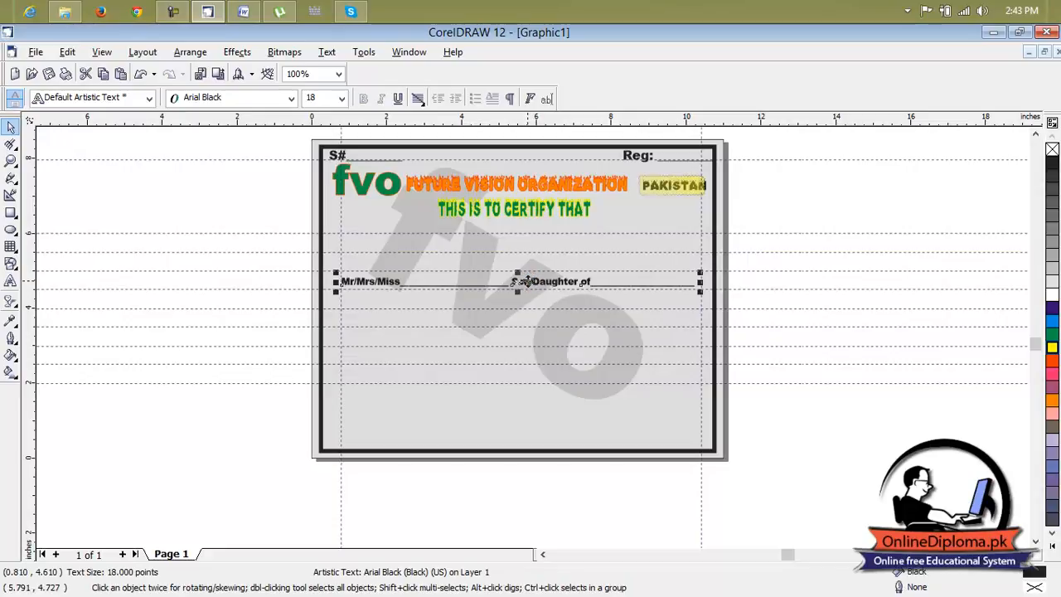
drag(502, 287, 615, 504)
click(720, 509)
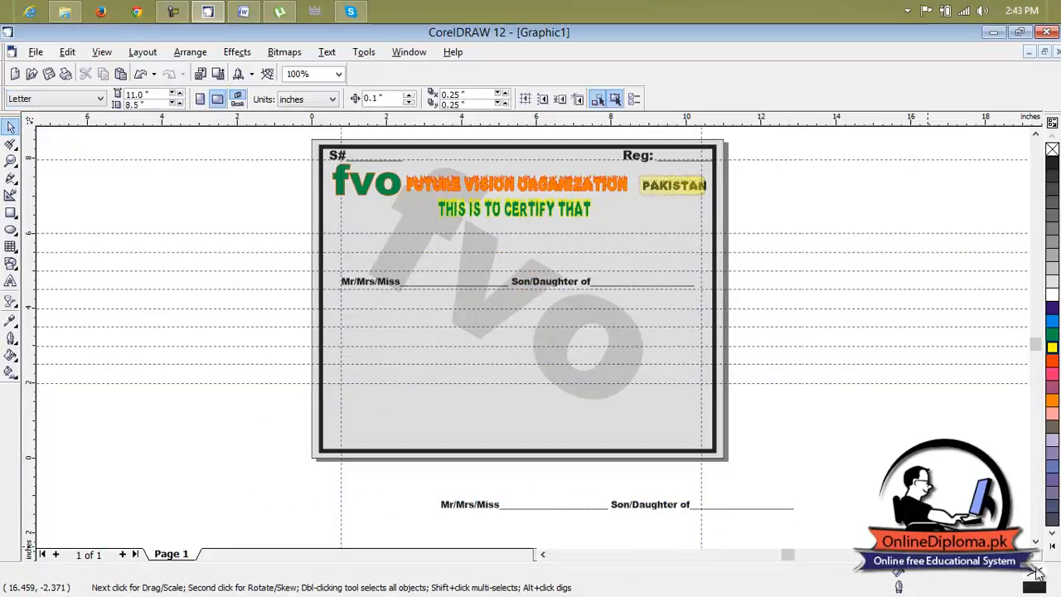
Clear the "Mr/Mrs/Miss" label from the duplicate line below the page, keeping the blank after it.
click(1036, 541)
click(1035, 543)
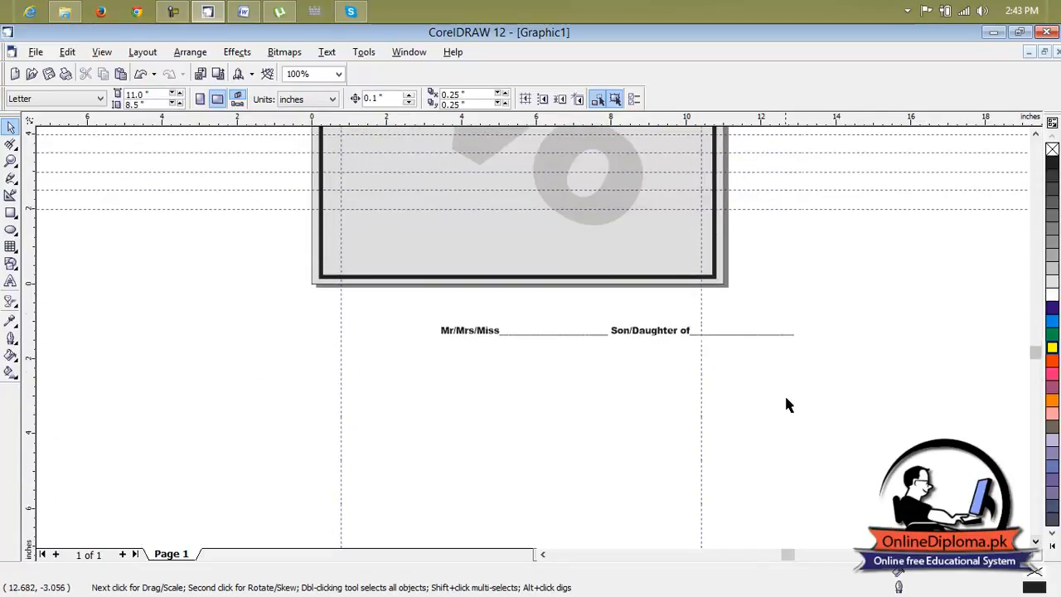
scroll(718, 305, up, 1)
scroll(718, 305, up, 1)
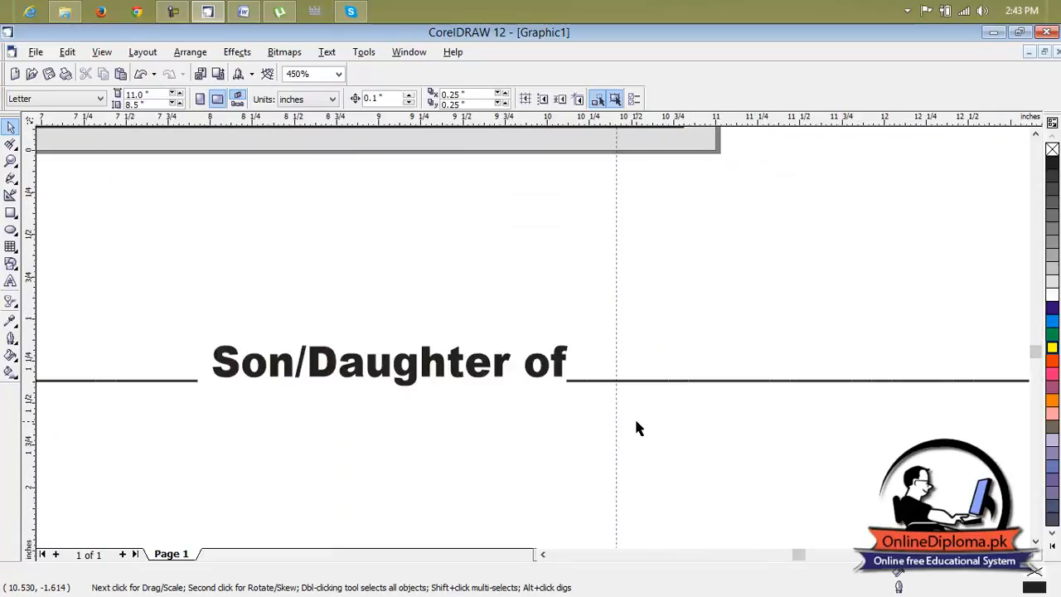
scroll(432, 373, down, 1)
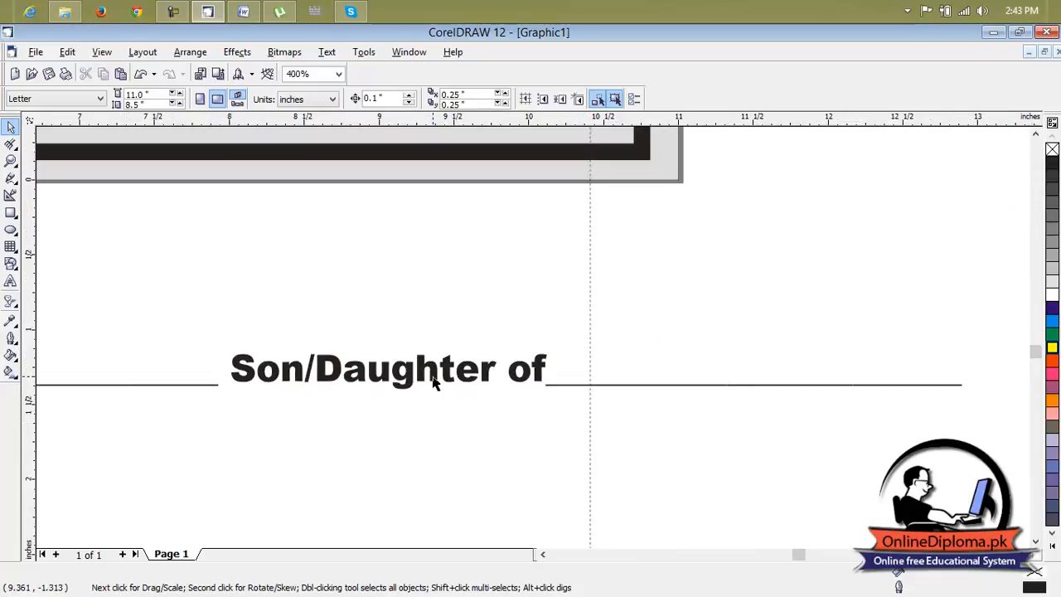
scroll(218, 387, down, 1)
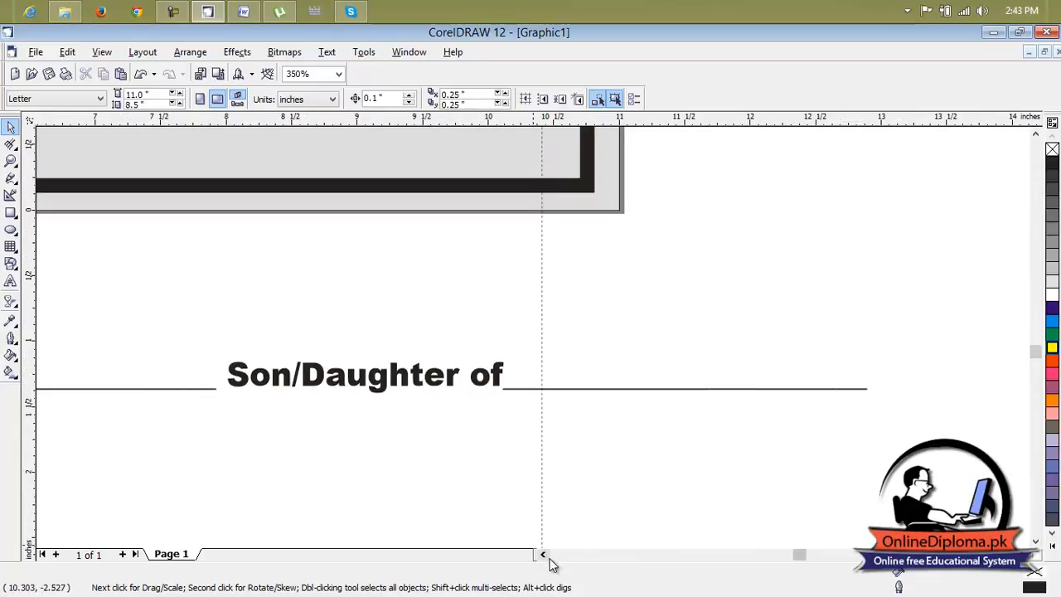
click(543, 555)
click(543, 555)
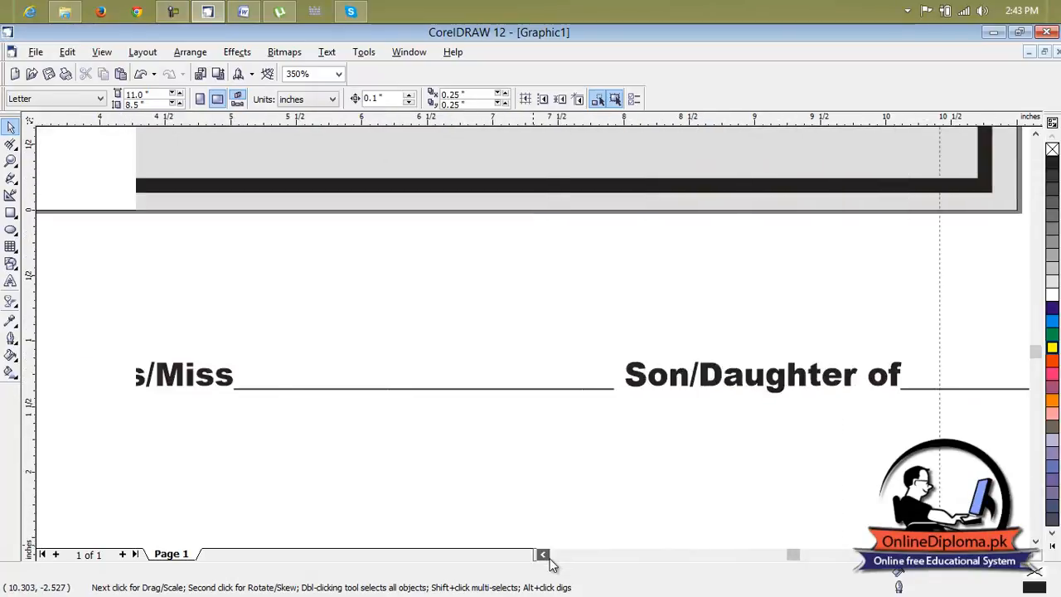
click(524, 385)
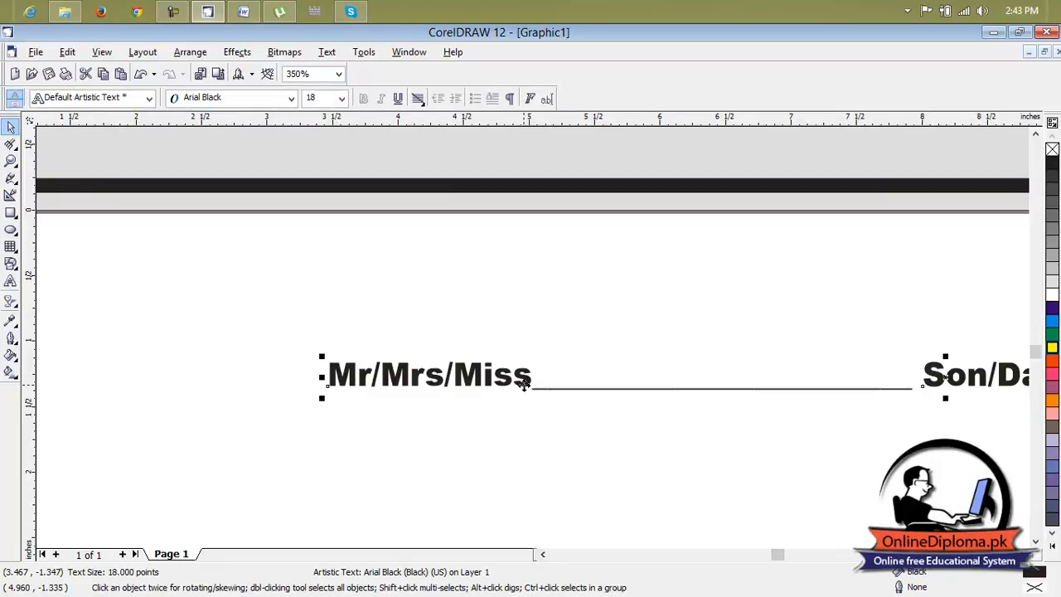
click(11, 282)
drag(531, 379, 286, 375)
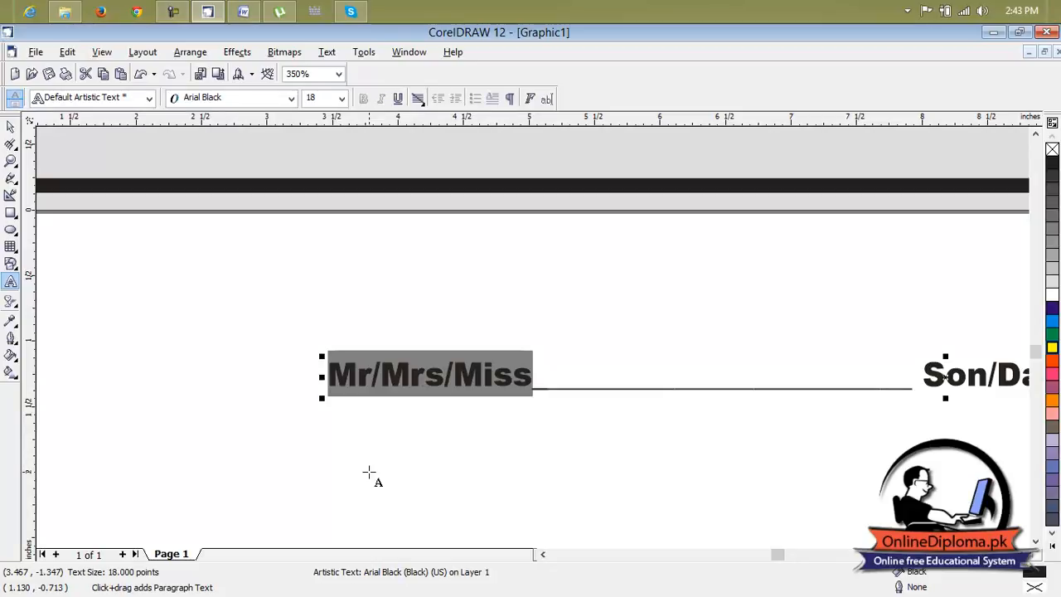
text(R)
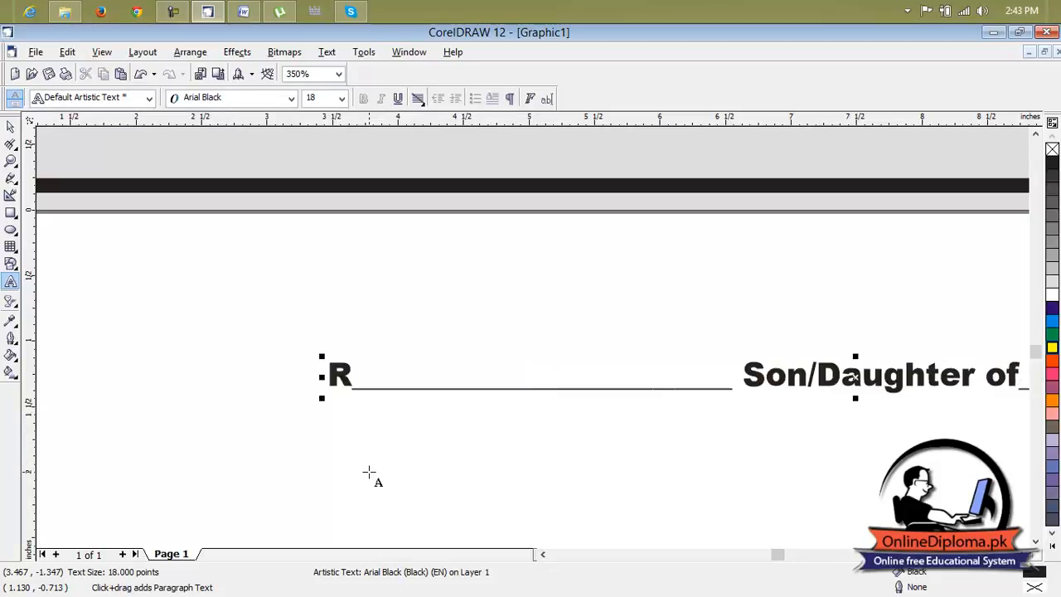
text(edis)
key(BackSpace)
key(BackSpace)
key(BackSpace)
key(BackSpace)
key(BackSpace)
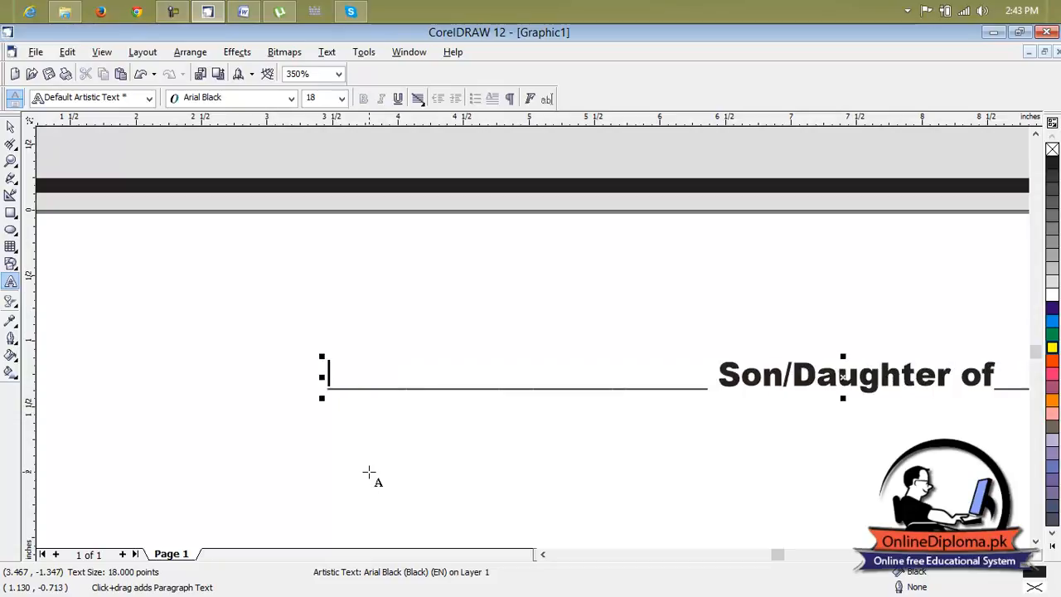
Enter "Registered under" in front of the duplicate line's first blank.
text(regis)
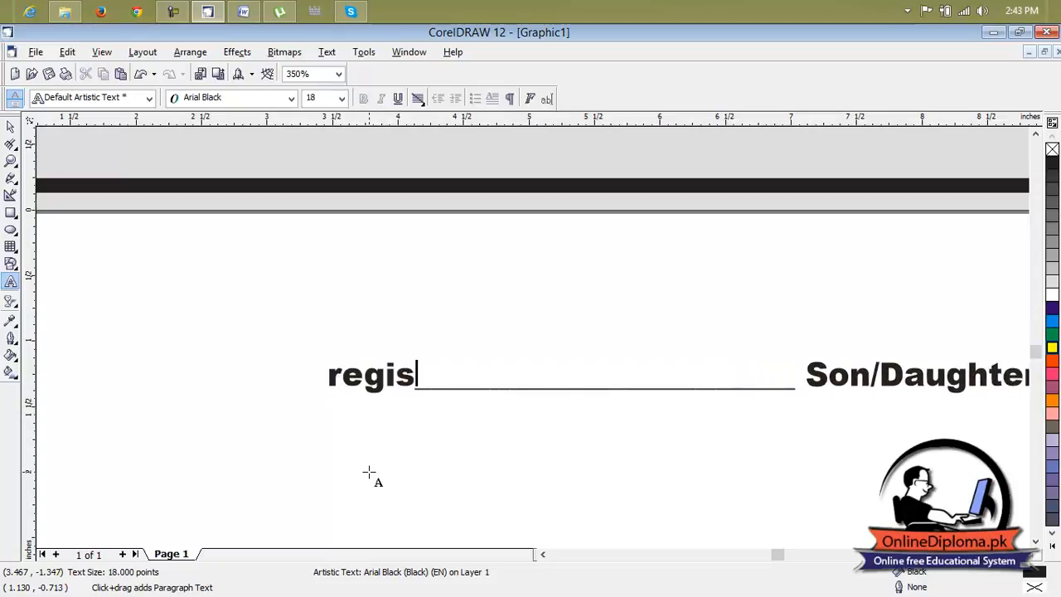
text(tered)
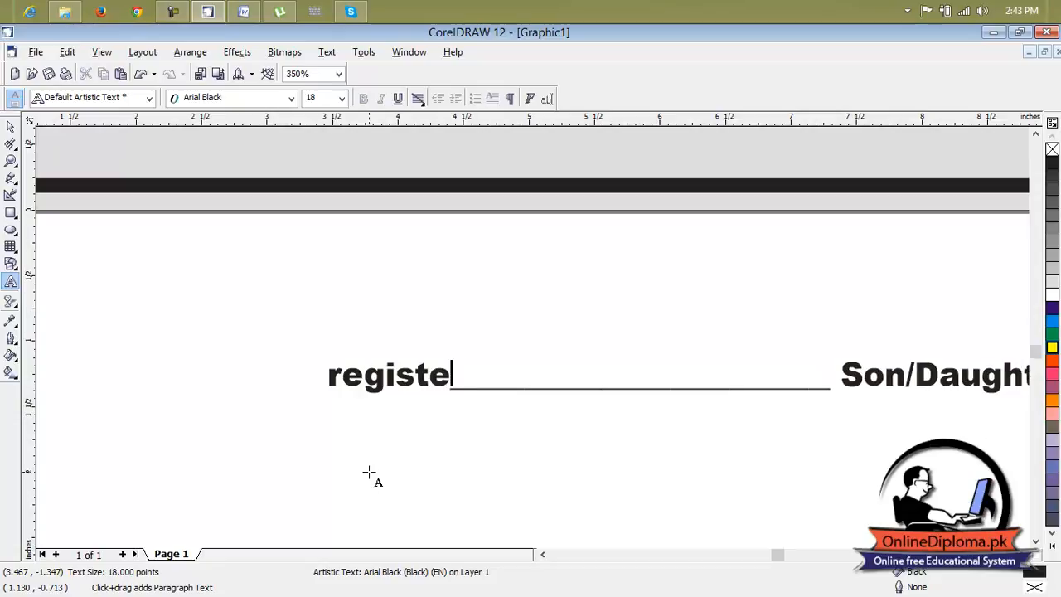
text( undeer)
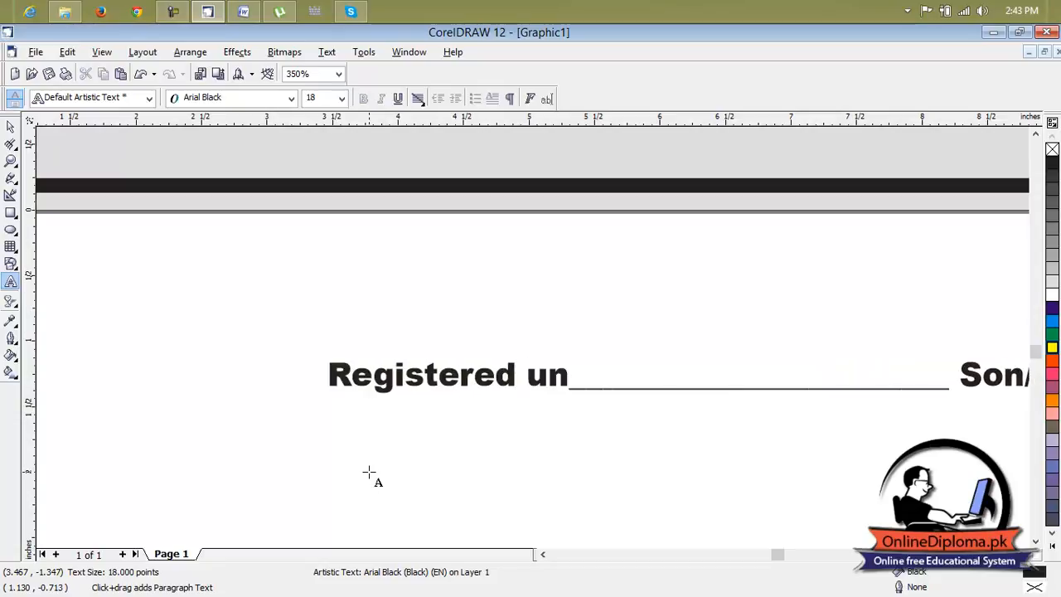
key(BackSpace)
key(BackSpace)
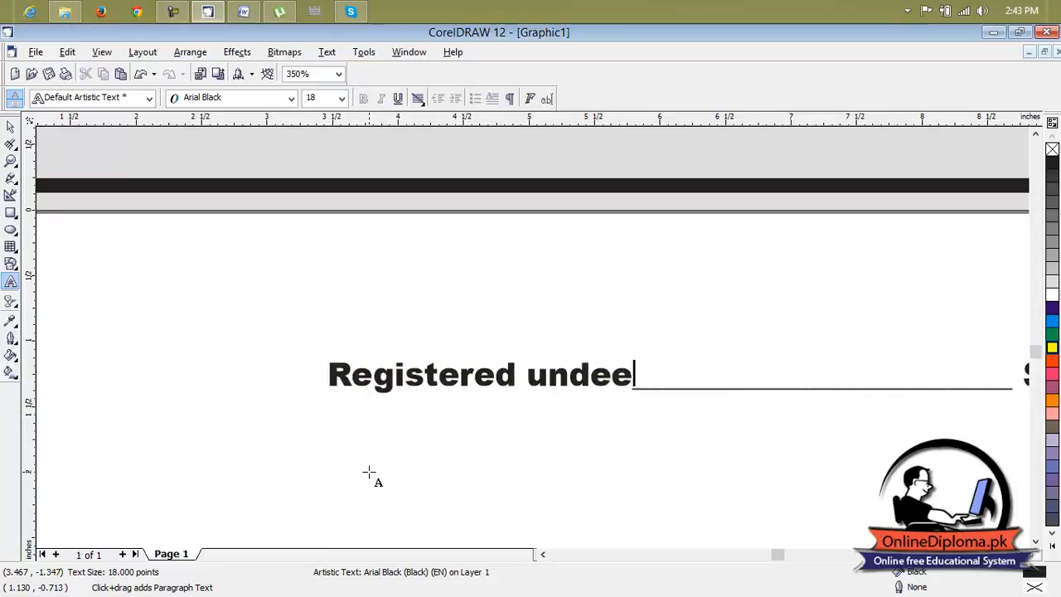
text(r)
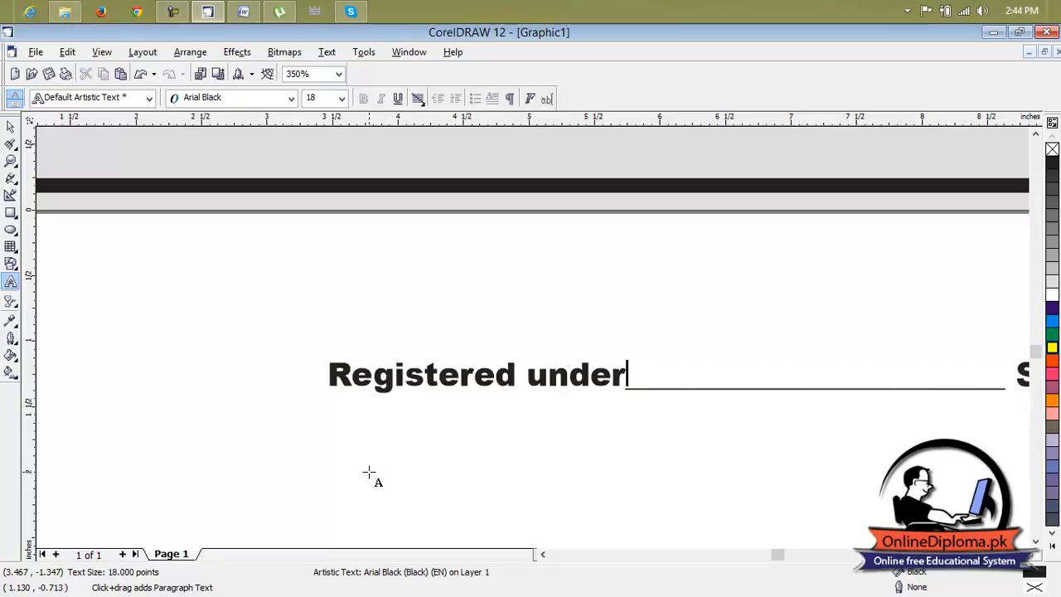
Replace "Son/Daughter of" and its blank in the duplicate line with "Successfully completed".
scroll(597, 502, down, 2)
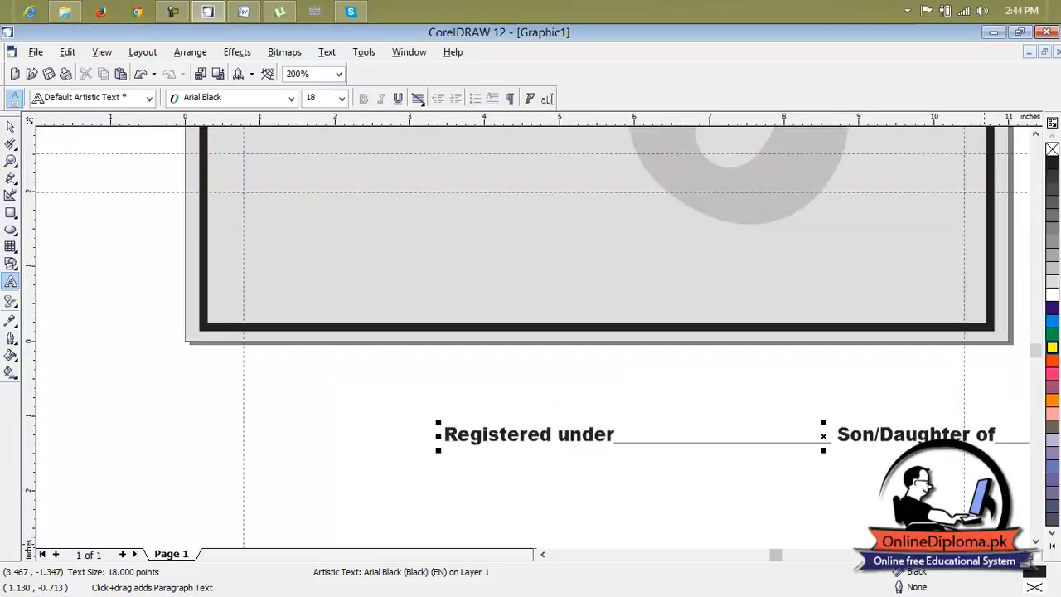
click(1025, 554)
click(1025, 554)
click(1025, 554)
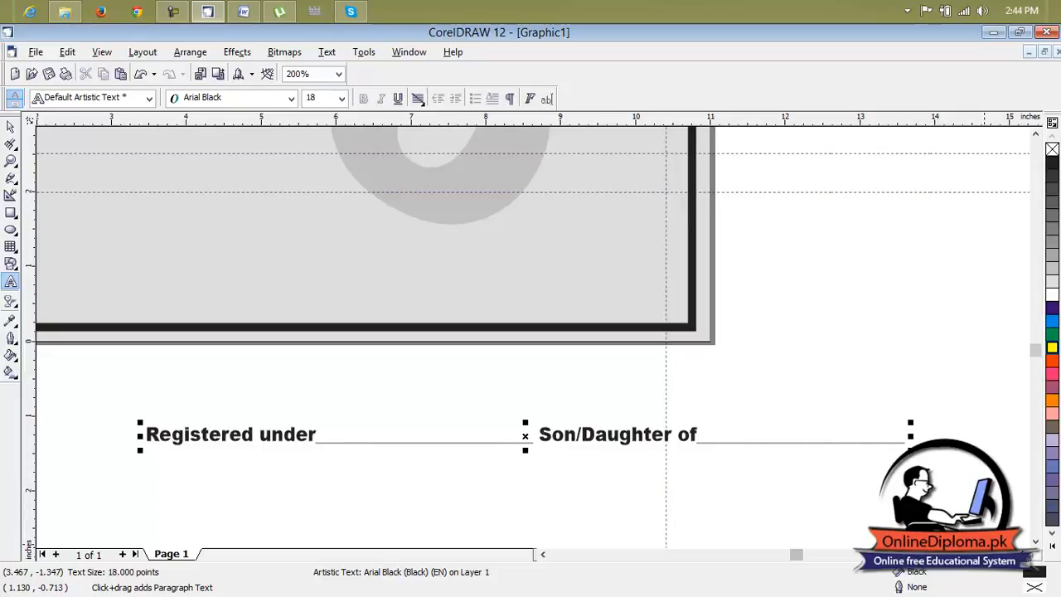
drag(539, 435, 910, 445)
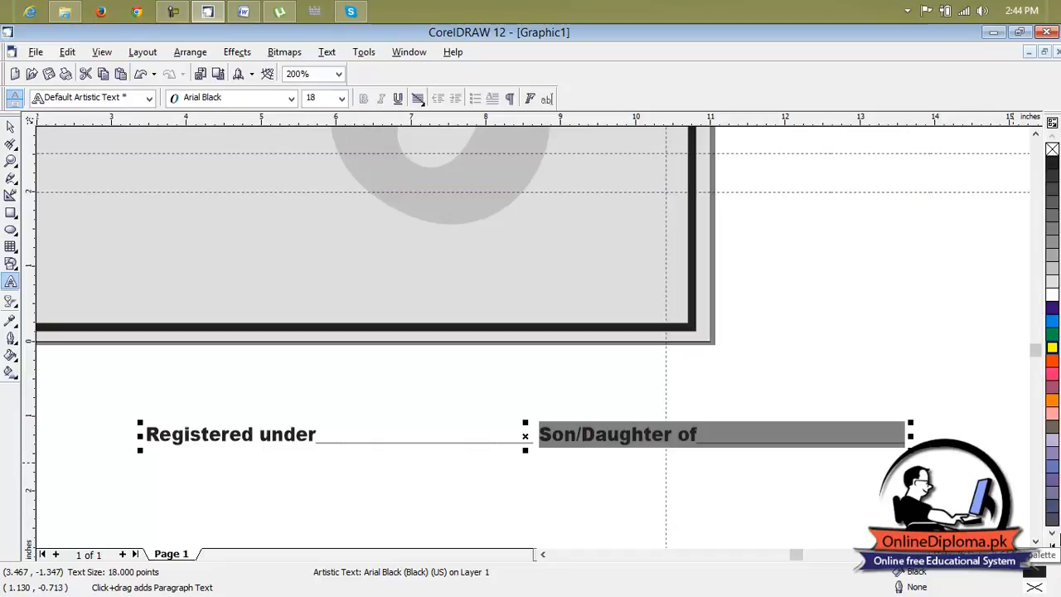
text(Sul)
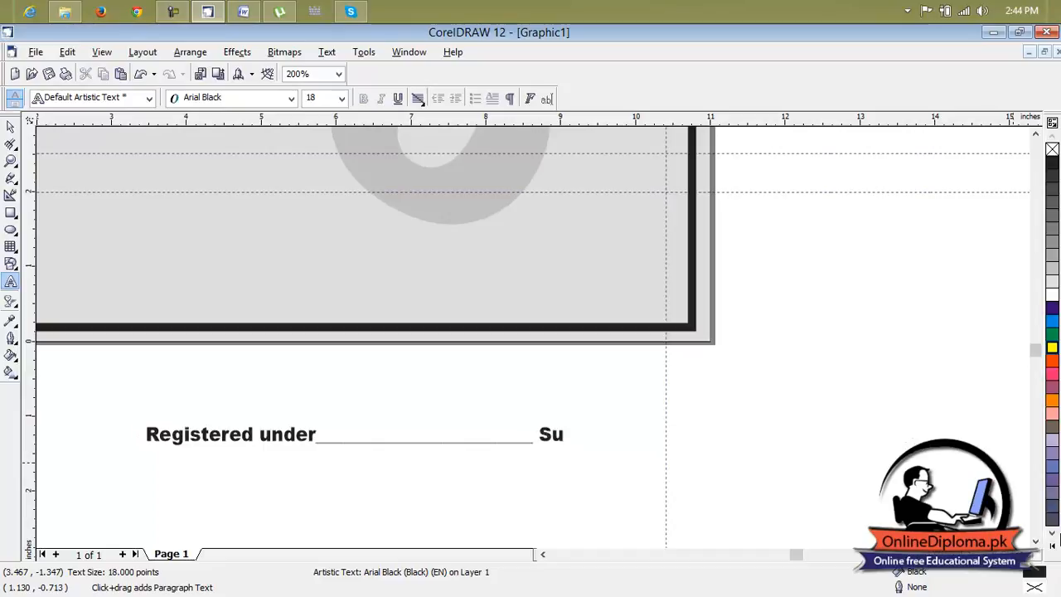
text(ccessfully)
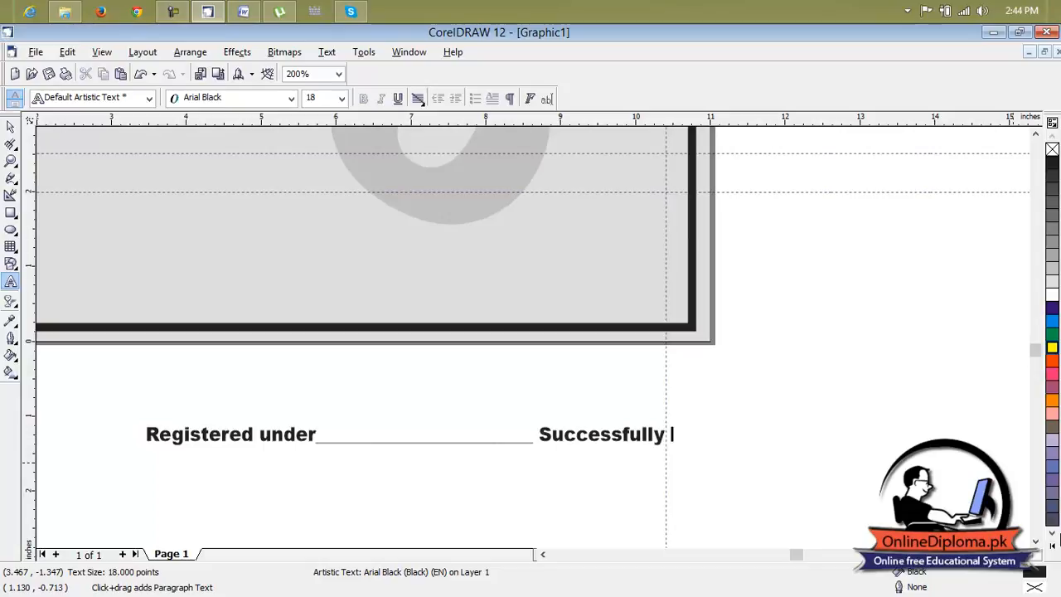
text( copleted)
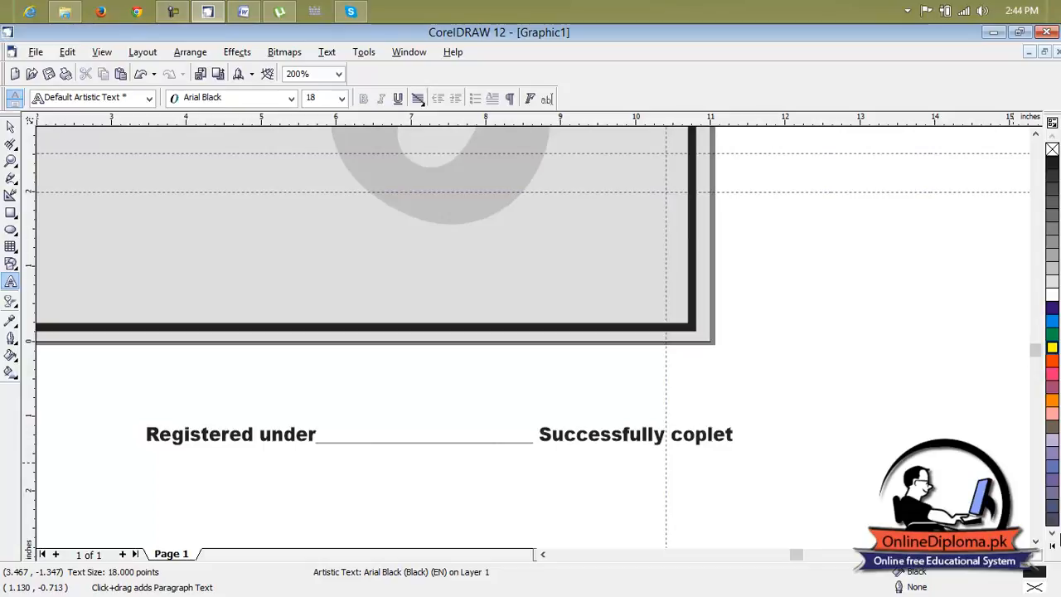
key(BackSpace)
key(BackSpace)
key(BackSpace)
key(BackSpace)
key(BackSpace)
key(BackSpace)
text(mple)
key(BackSpace)
key(BackSpace)
text(leted a special trainin)
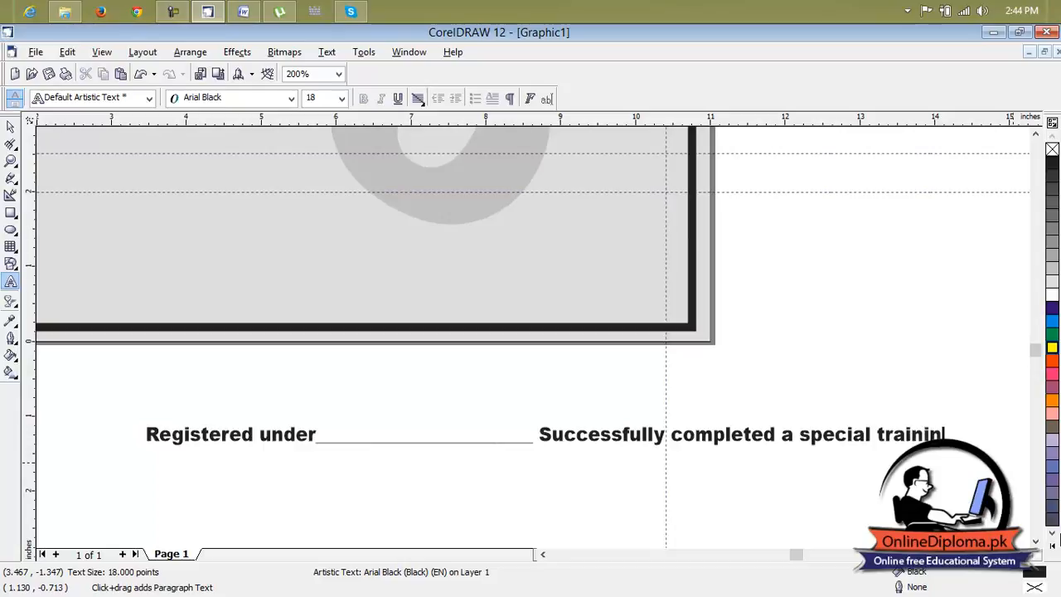
text(g course)
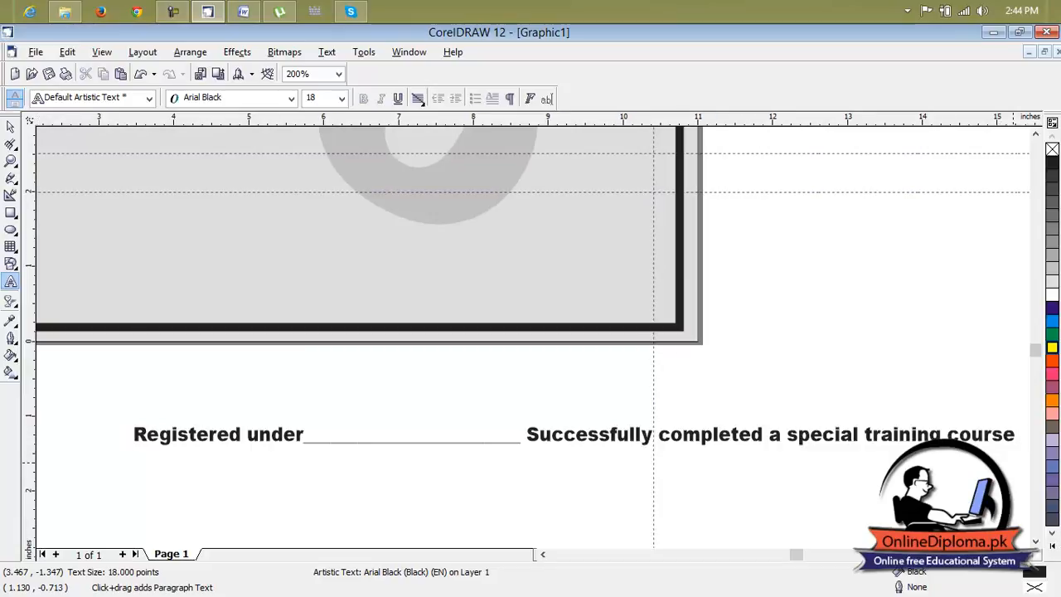
Add a second text line reading "Organized by fvo in the trade of" followed by an underscore blank of about 2.9 inches.
text(Organi)
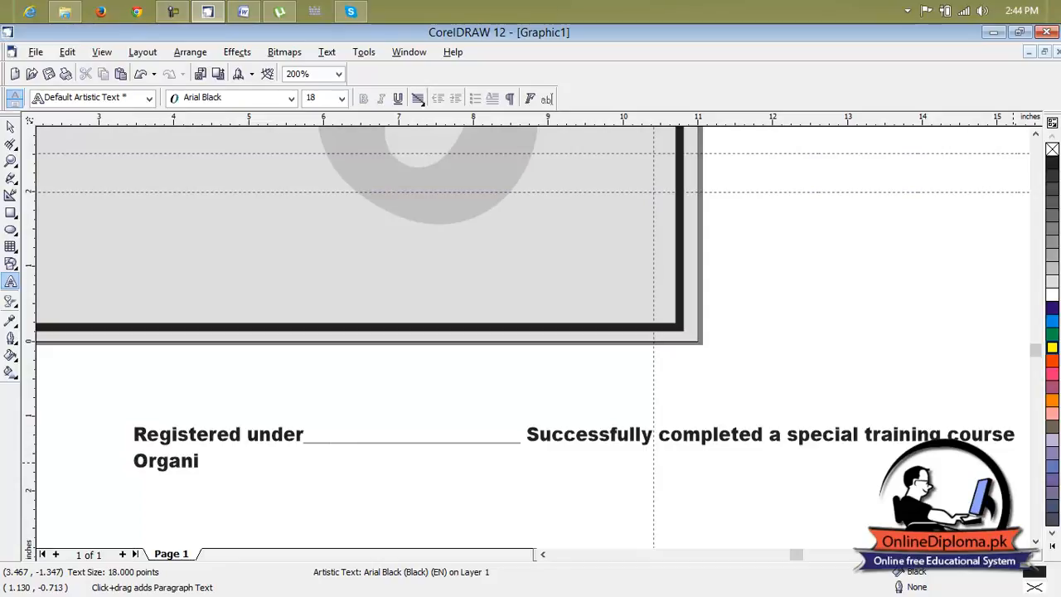
text(zed by fvo in the trade o)
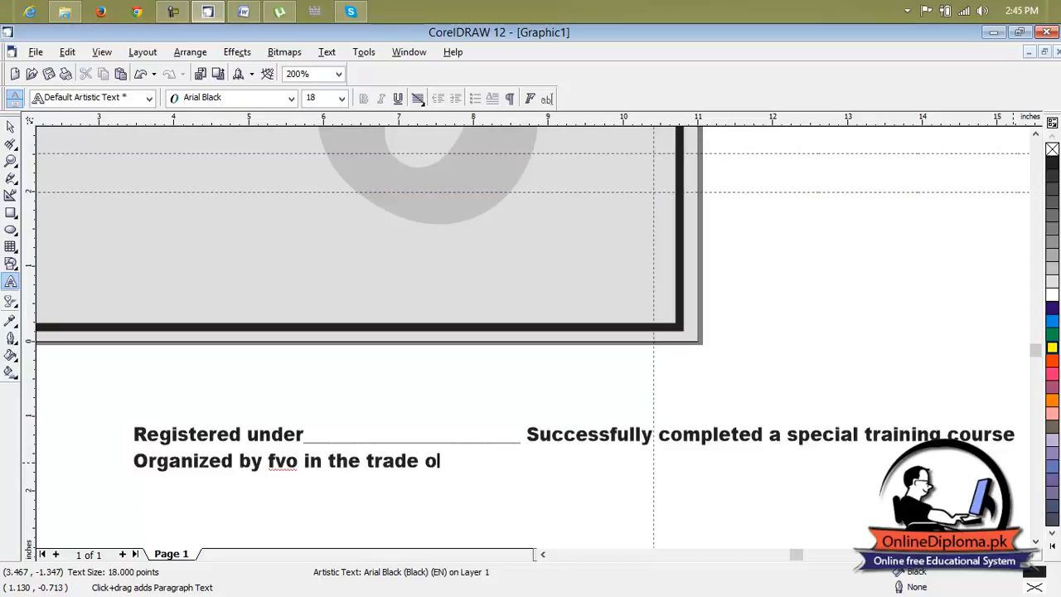
text(f________________________)
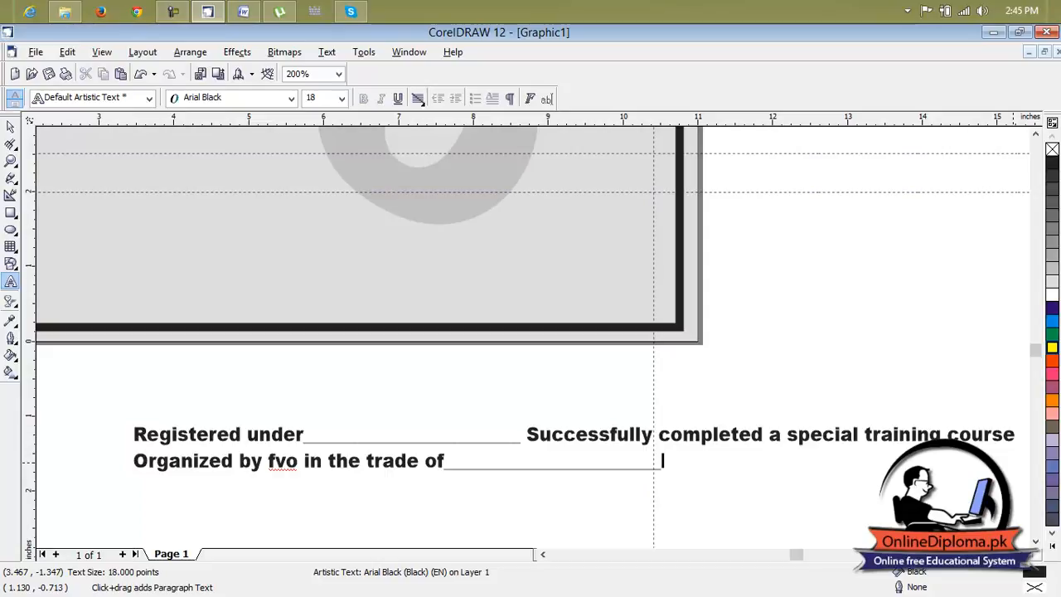
Move the "Registered under" text block onto the certificate below the "Mr/Mrs/Miss" line and align both with the horizontal guidelines.
scroll(1060, 532, down, 1)
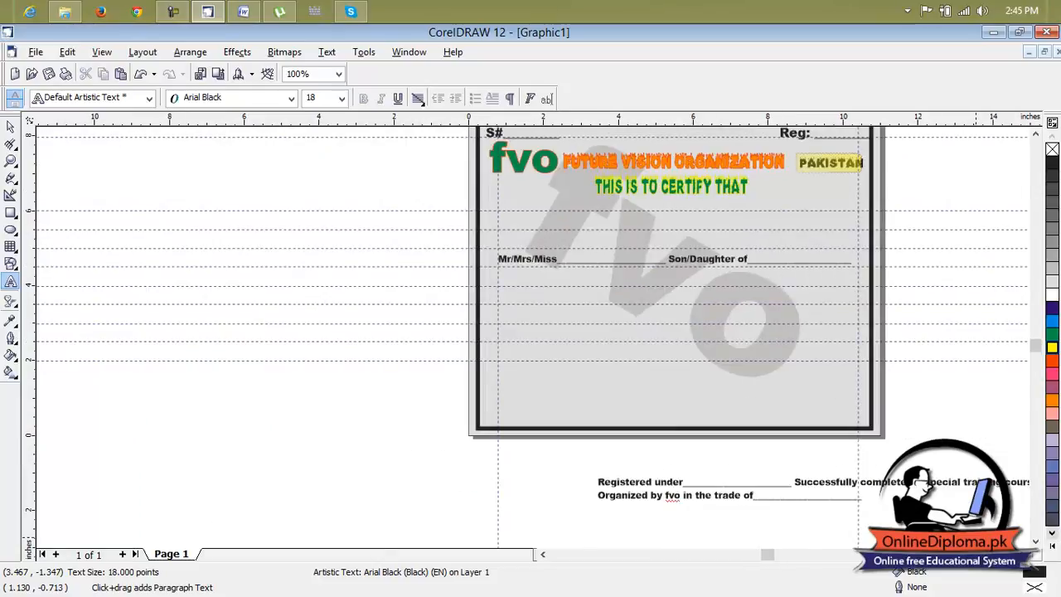
drag(819, 488, 720, 282)
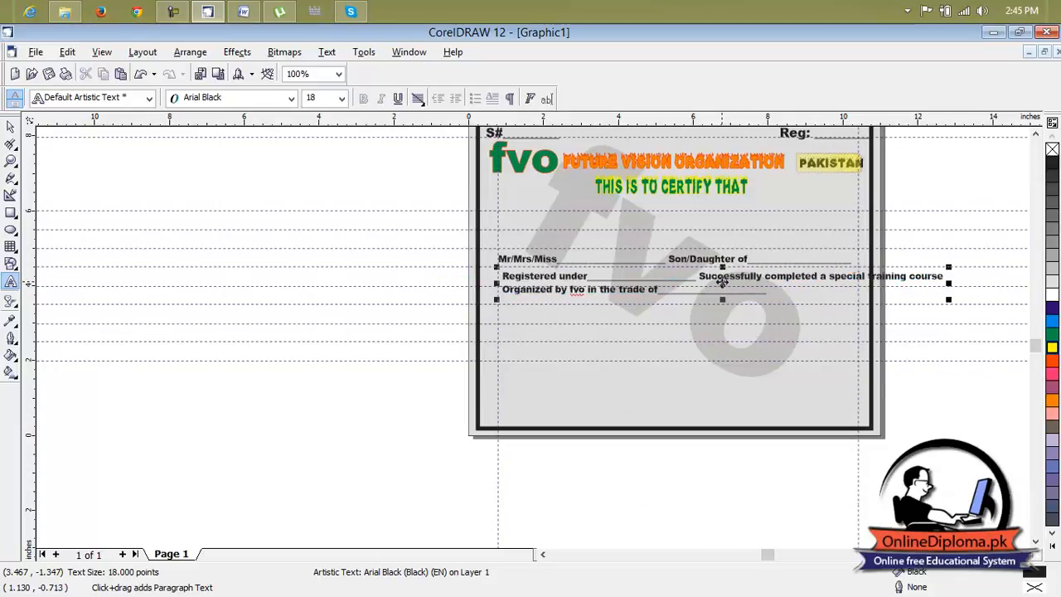
scroll(683, 288, up, 1)
drag(790, 276, 786, 289)
click(569, 222)
drag(667, 218, 669, 222)
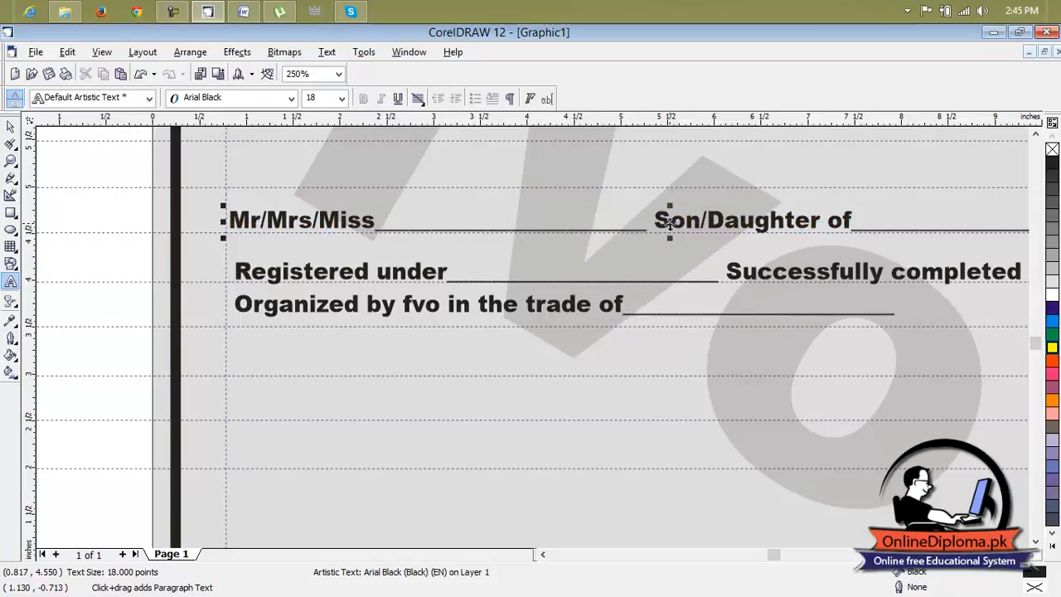
Try to lower the "Organized by fvo" line by inserting an extra line break before it.
click(654, 304)
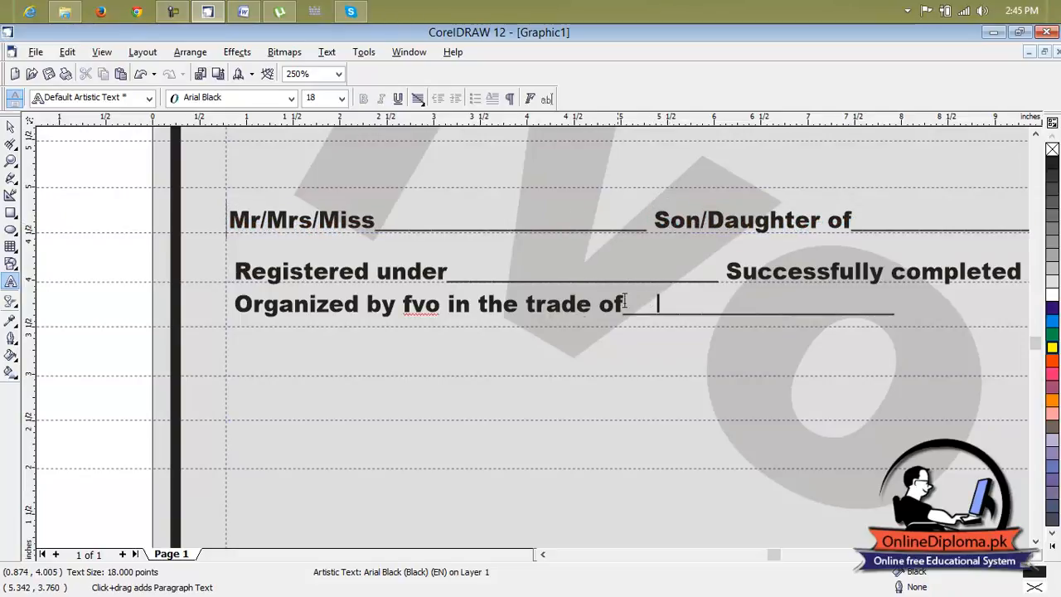
click(235, 304)
key(Return)
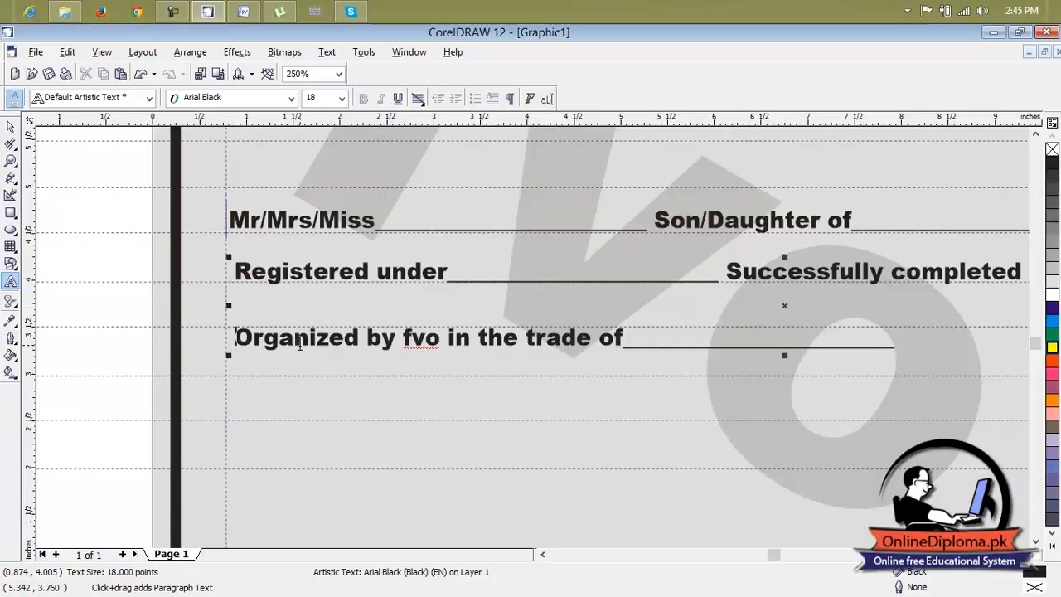
key(BackSpace)
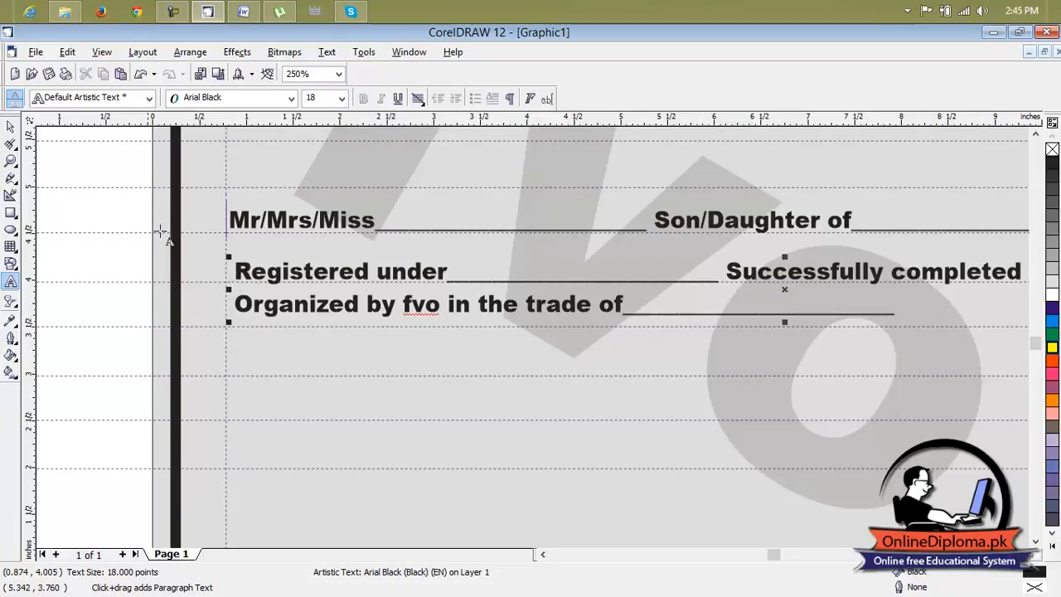
Remove the "Organized by fvo in the trade of" line and its blank from the text block.
click(10, 126)
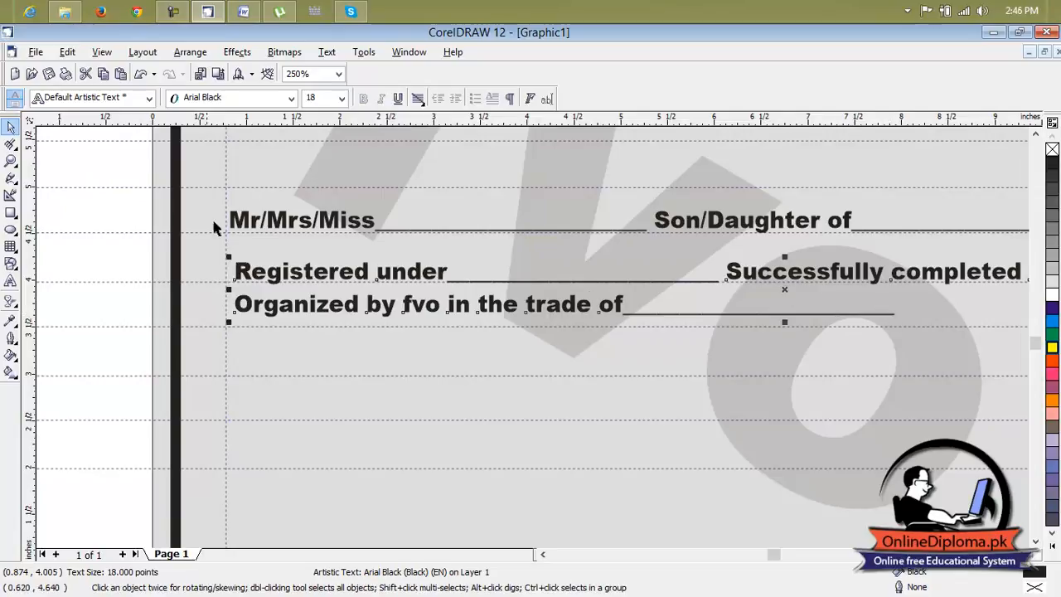
click(11, 281)
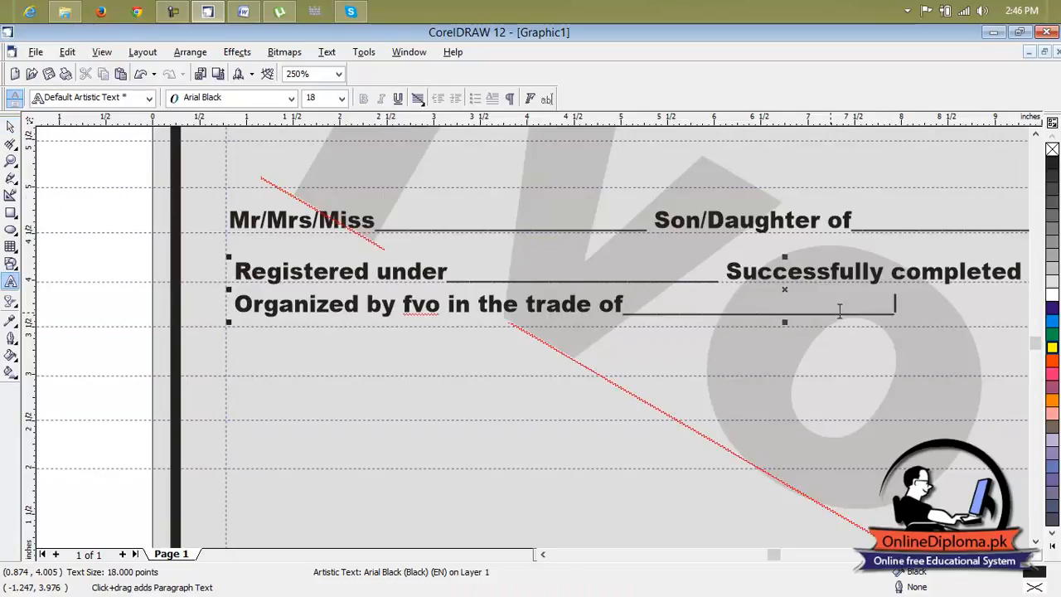
drag(902, 314, 225, 303)
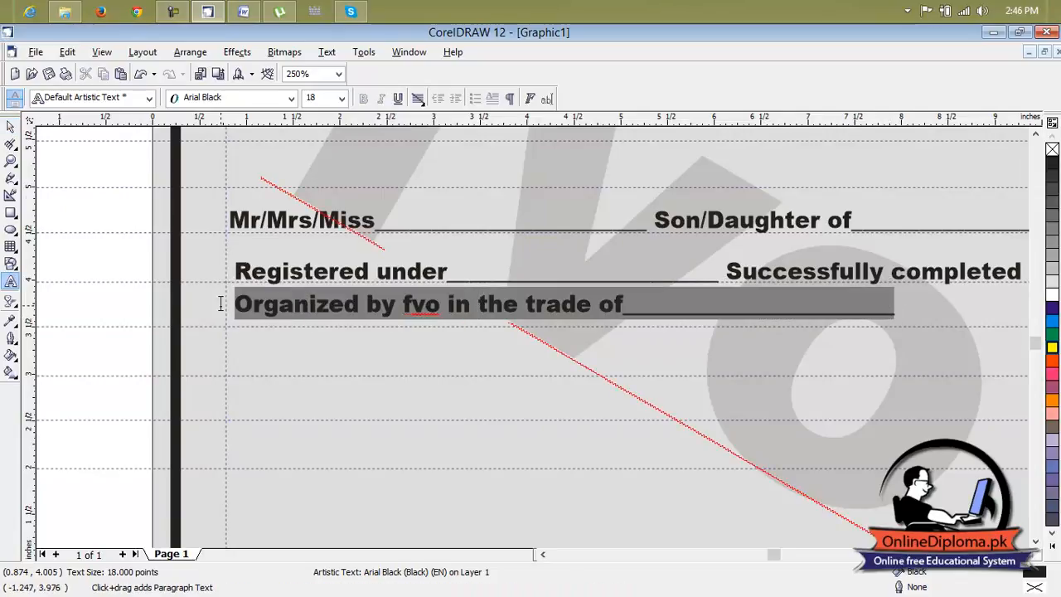
key(Delete)
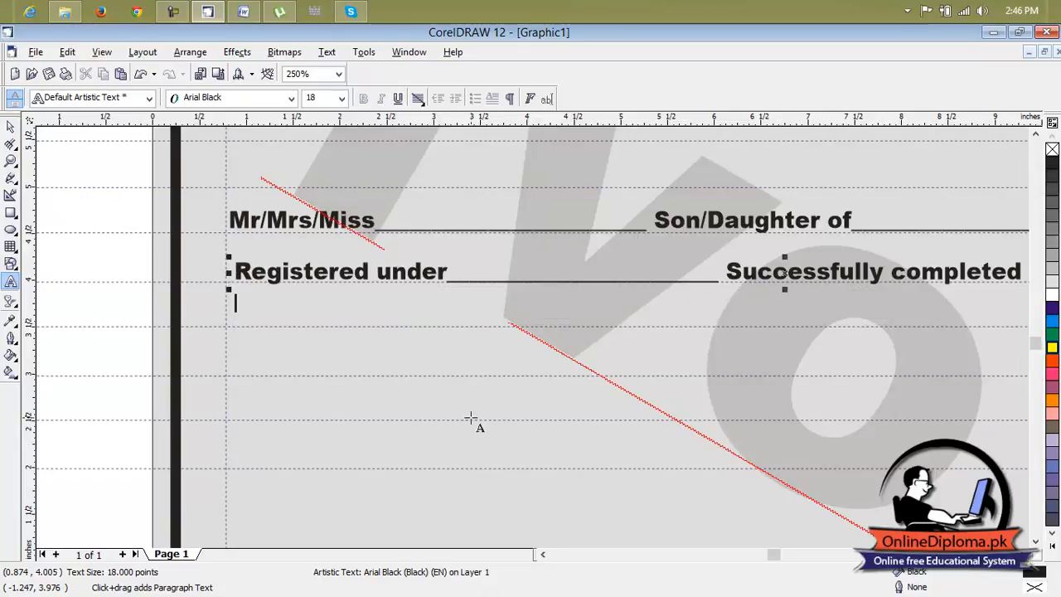
Paste the cut "Organized by fvo in the trade of" line as a separate text object in the empty area above the page.
scroll(470, 418, down, 10)
click(656, 352)
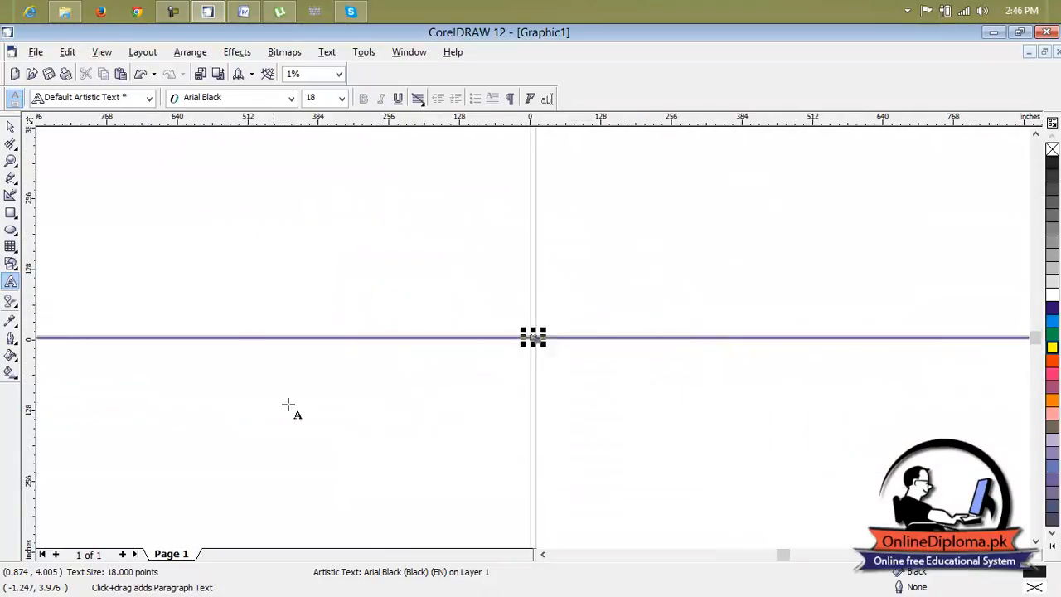
scroll(485, 291, up, 8)
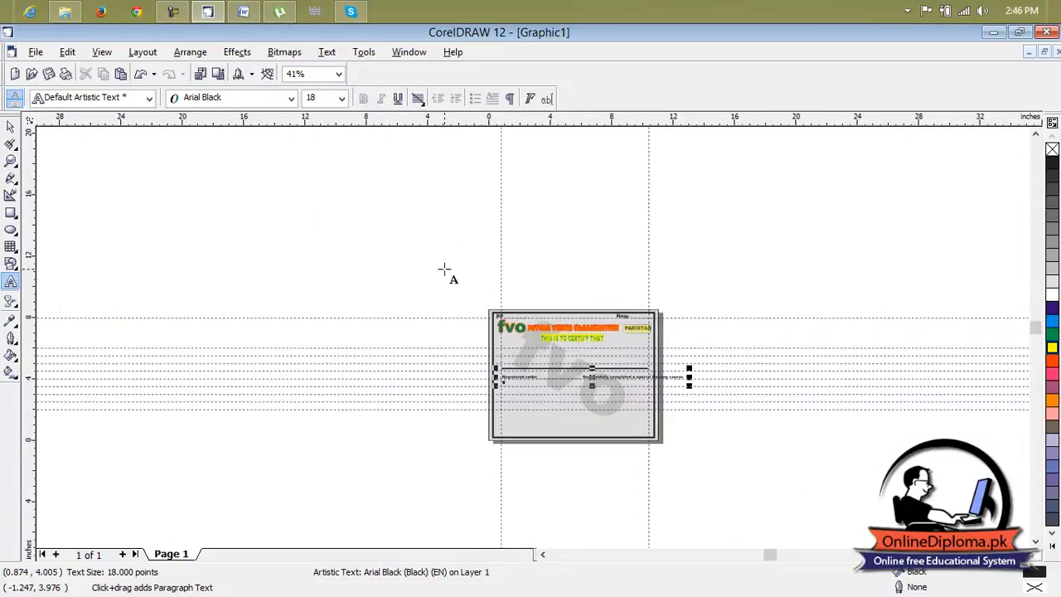
scroll(444, 270, up, 2)
click(445, 272)
key(ctrl+v)
click(10, 126)
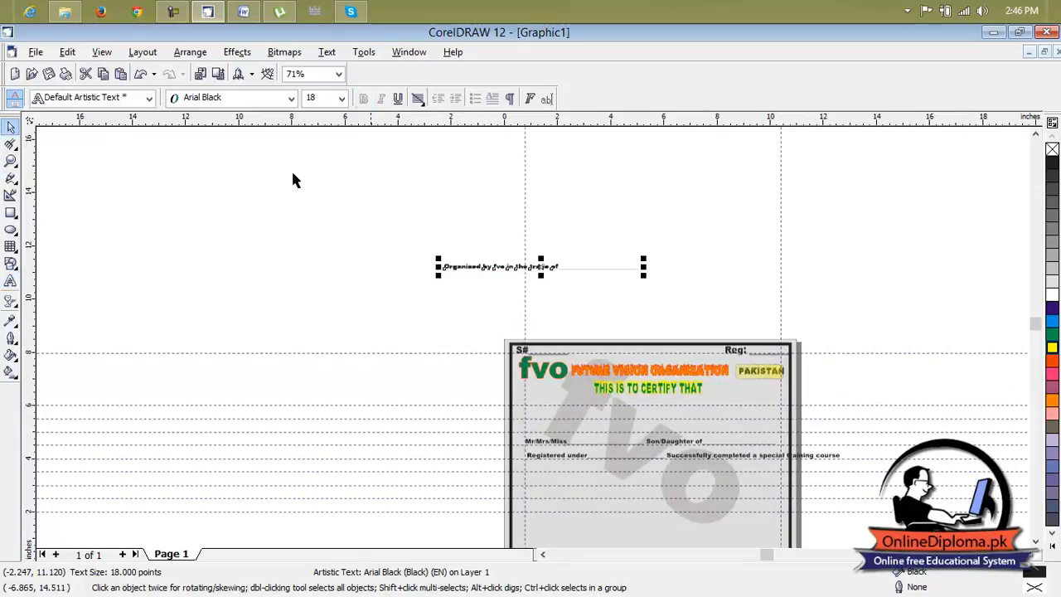
Move the "Organized by fvo in the trade of" line onto the certificate below the "Registered under" line, starting at the left margin guideline.
drag(542, 267, 624, 468)
scroll(624, 467, up, 3)
click(1025, 554)
click(1036, 542)
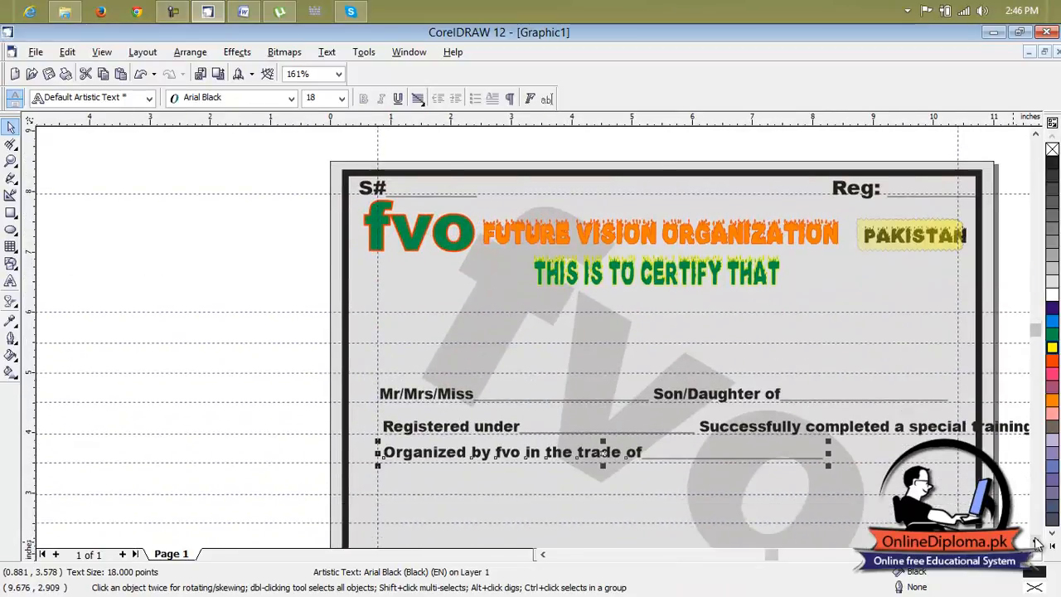
scroll(1037, 542, down, 3)
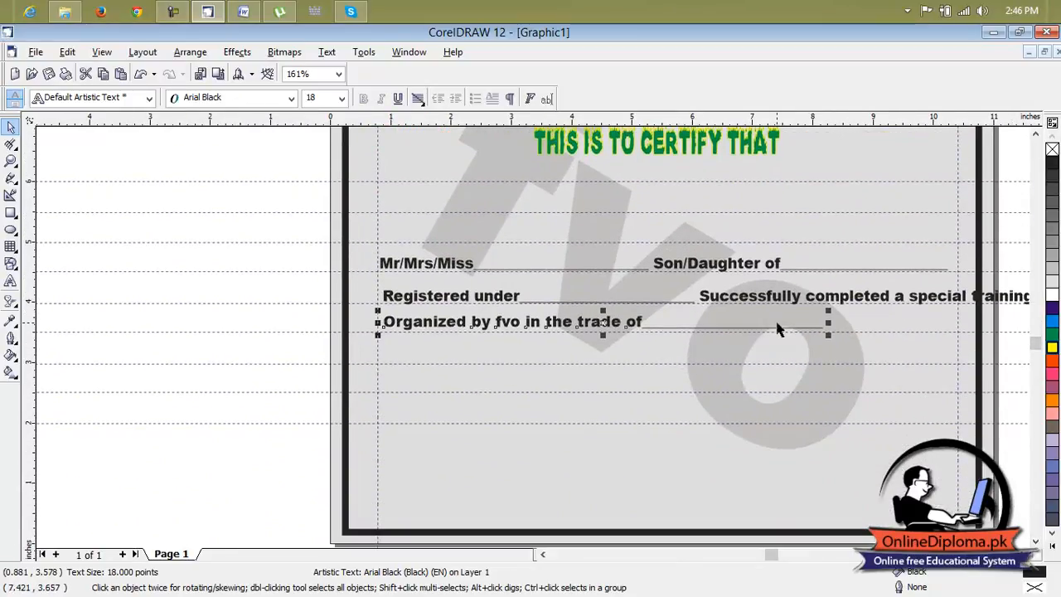
scroll(777, 328, up, 1)
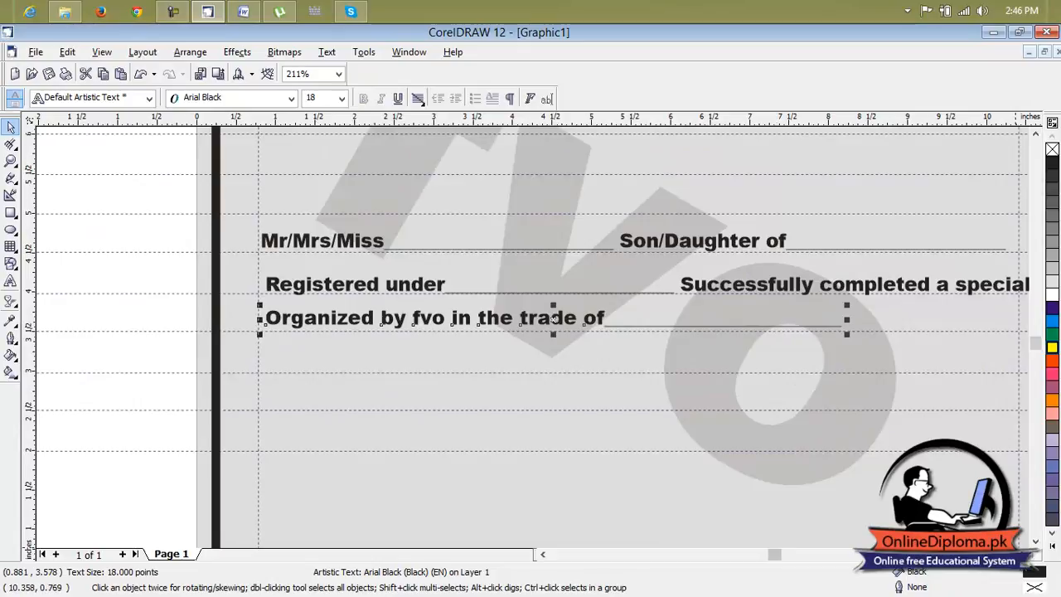
double_click(1025, 554)
click(854, 290)
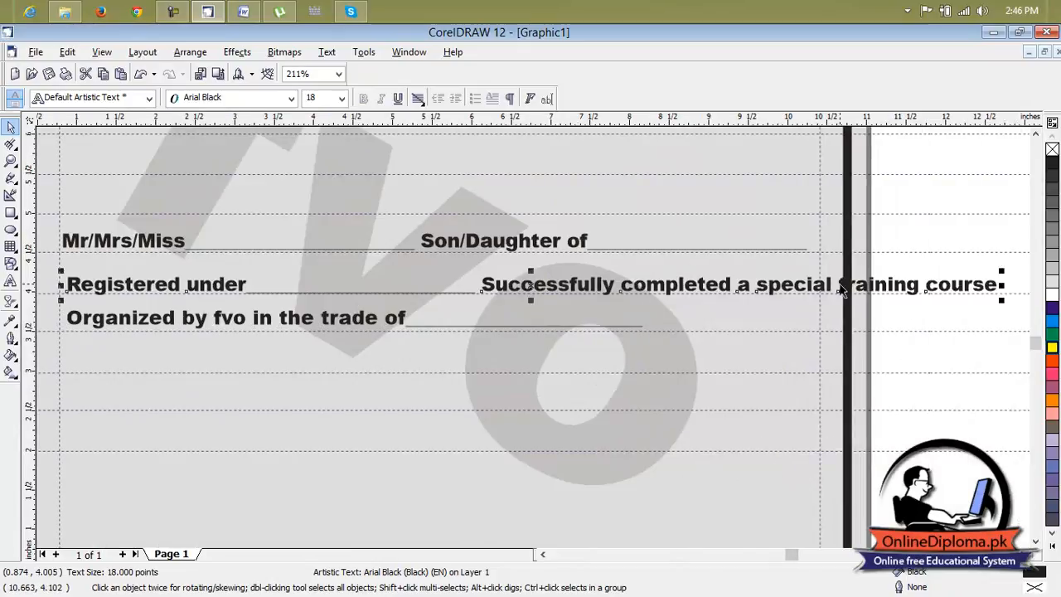
click(373, 320)
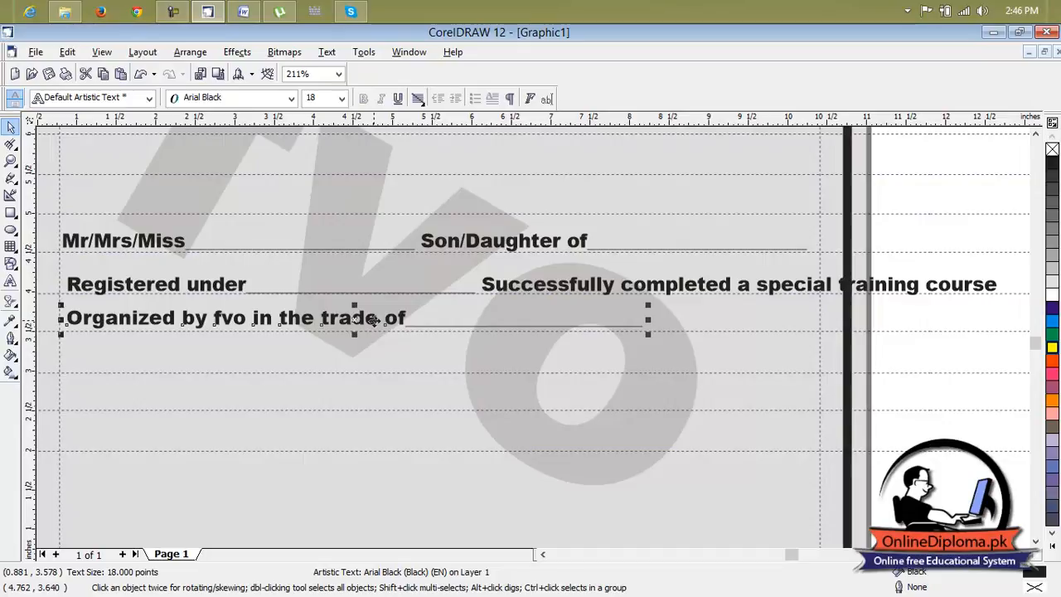
key(Delete)
scroll(784, 354, down, 3)
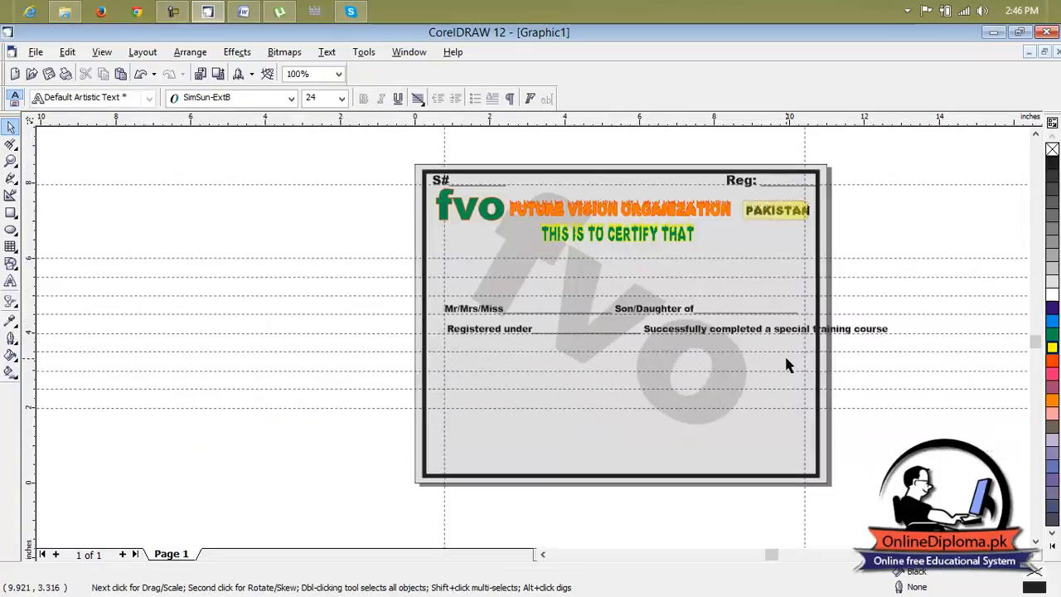
key(ctrl+z)
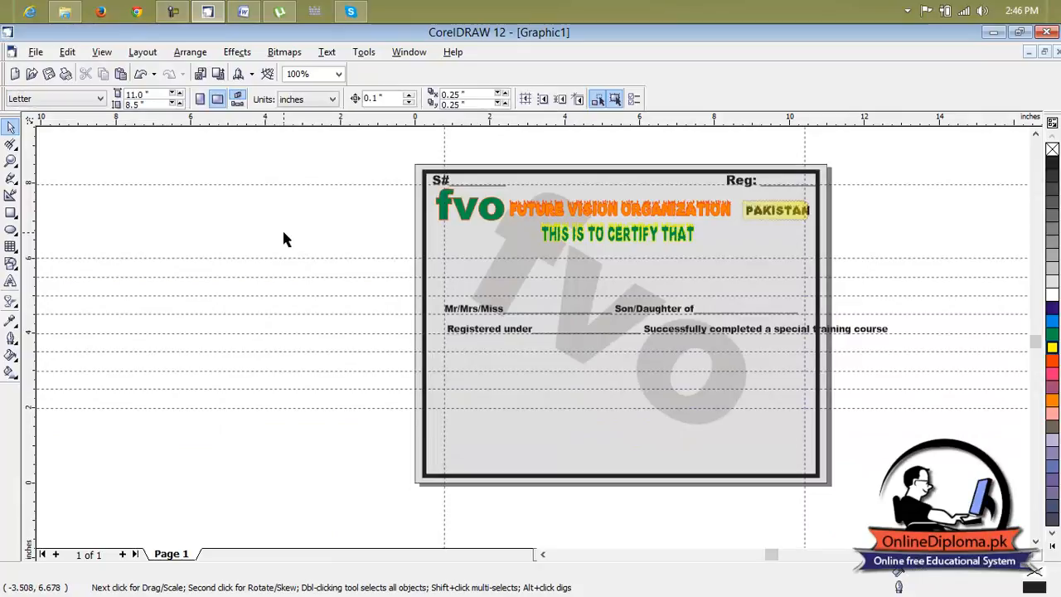
Move the words "training course" from the end of the "Registered under" line to the start of the "Organized by fvo" line.
click(776, 332)
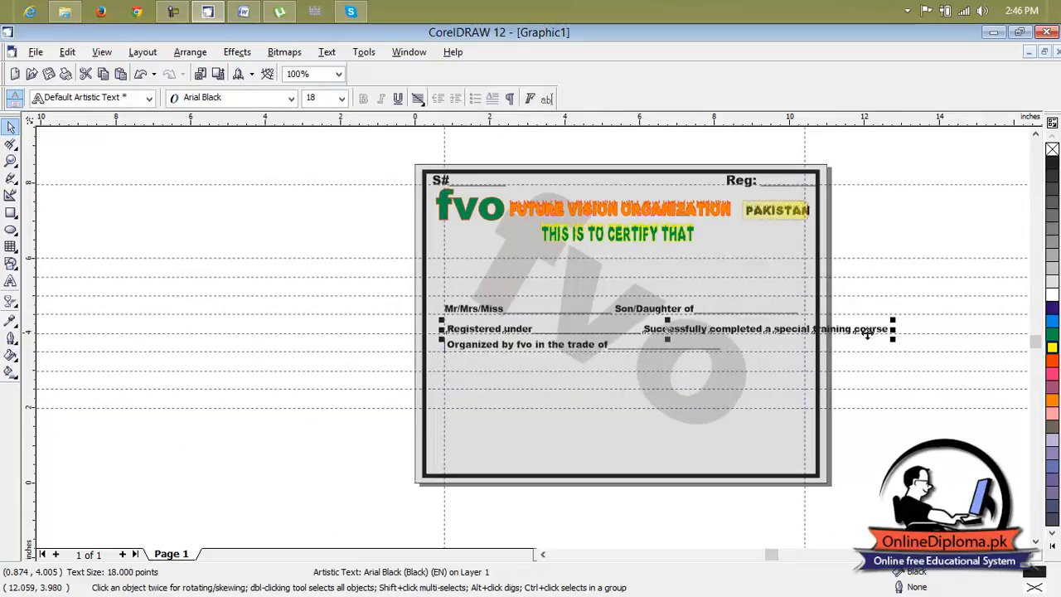
scroll(886, 330, up, 3)
click(889, 332)
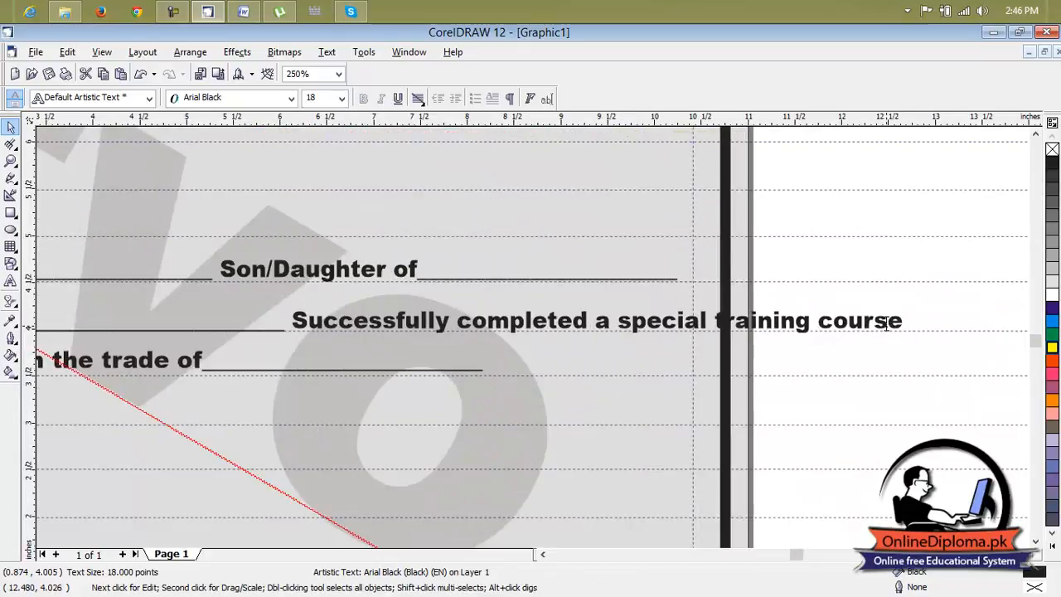
key(F8)
drag(904, 321, 714, 328)
key(ctrl+c)
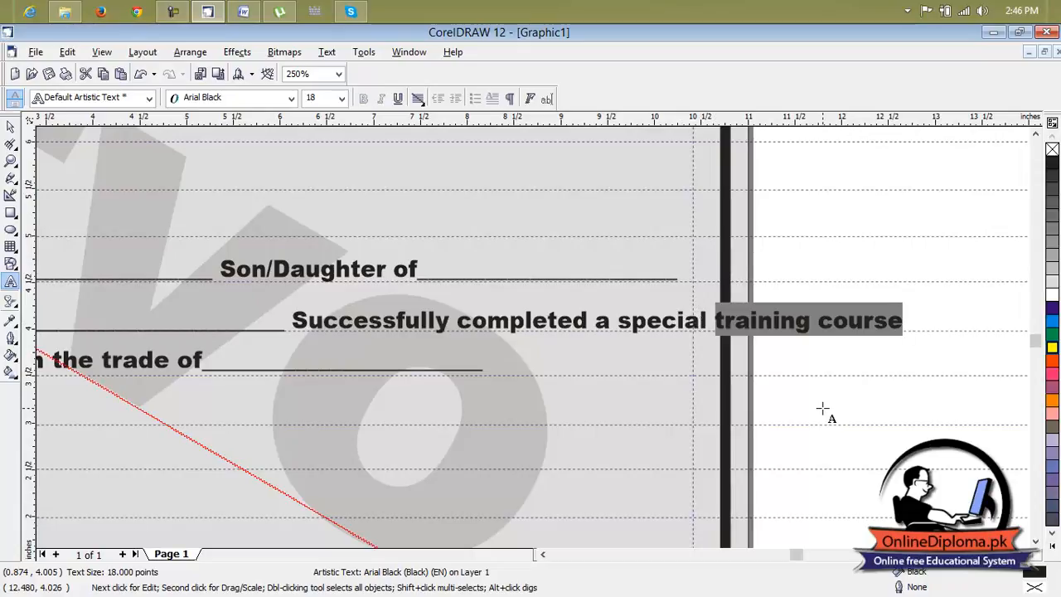
key(Delete)
scroll(710, 379, down, 1)
scroll(509, 372, down, 1)
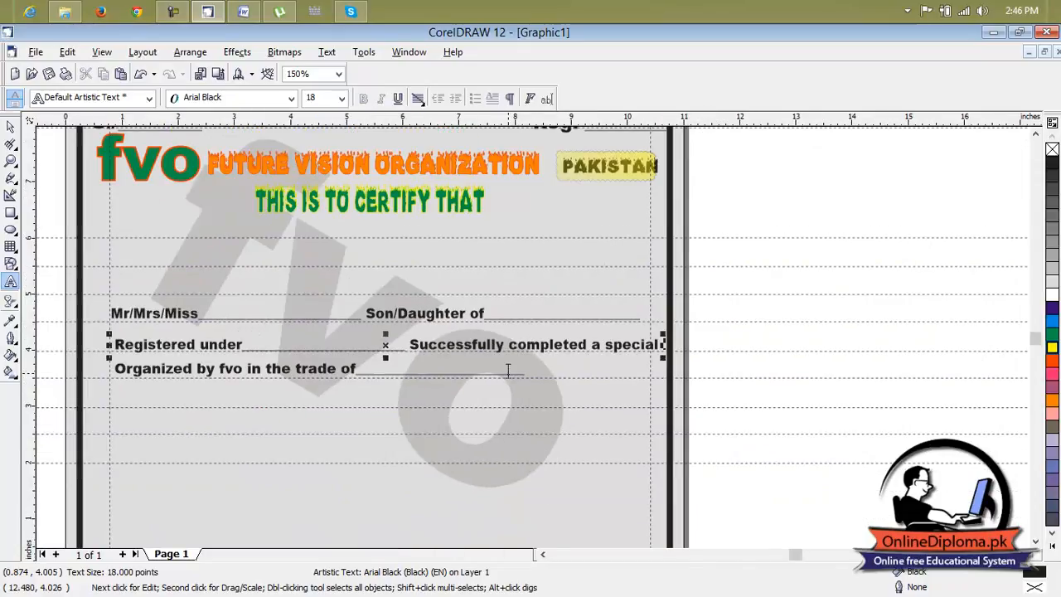
click(116, 370)
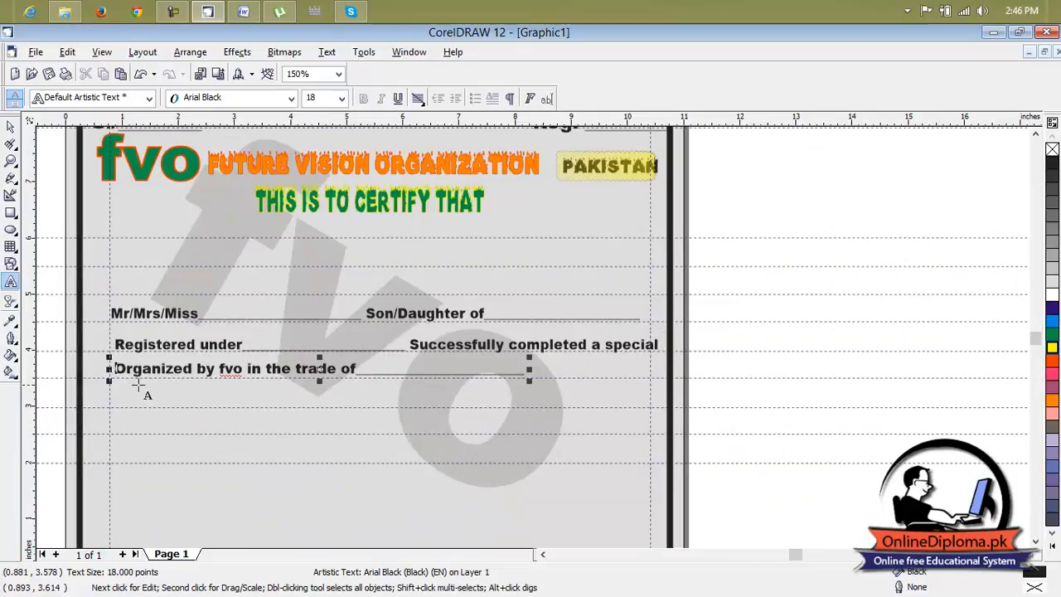
key(ctrl+v)
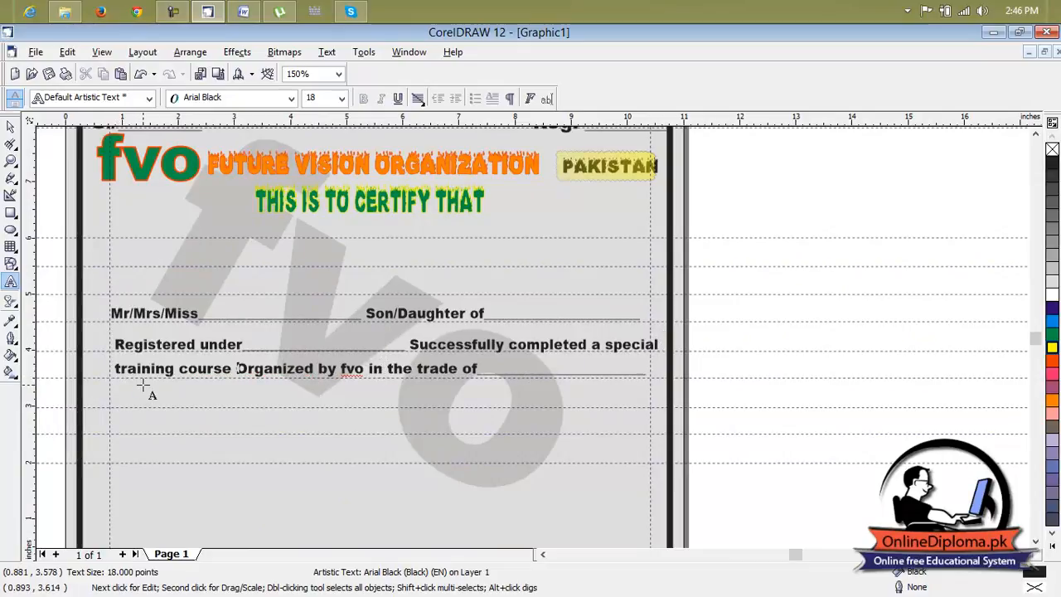
Shorten the underscore blank after "Registered under" so the line ends at the right margin guideline.
click(411, 344)
key(BackSpace)
key(BackSpace)
key(BackSpace)
key(BackSpace)
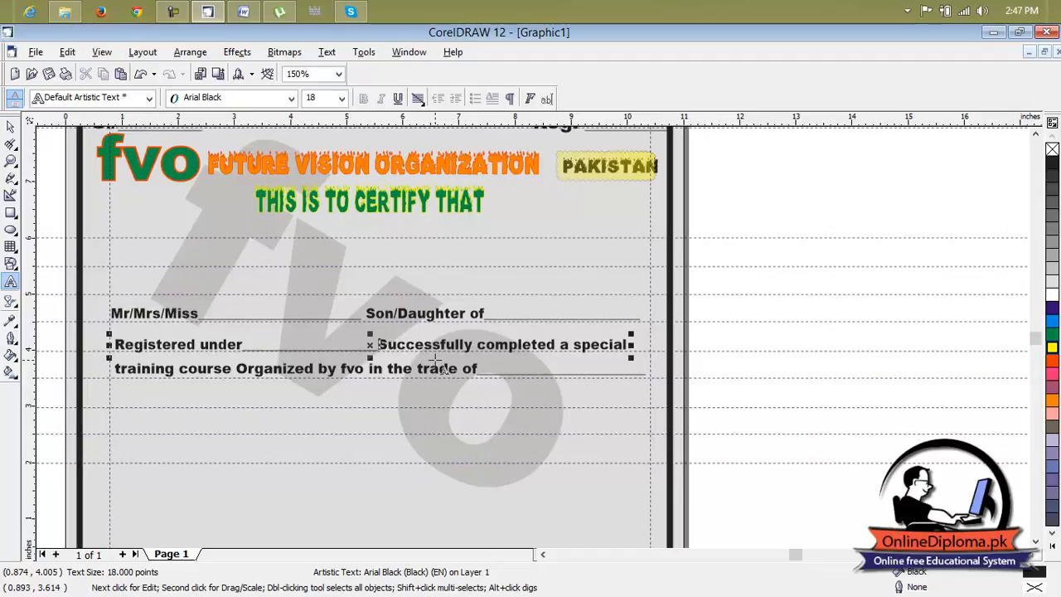
text(__)
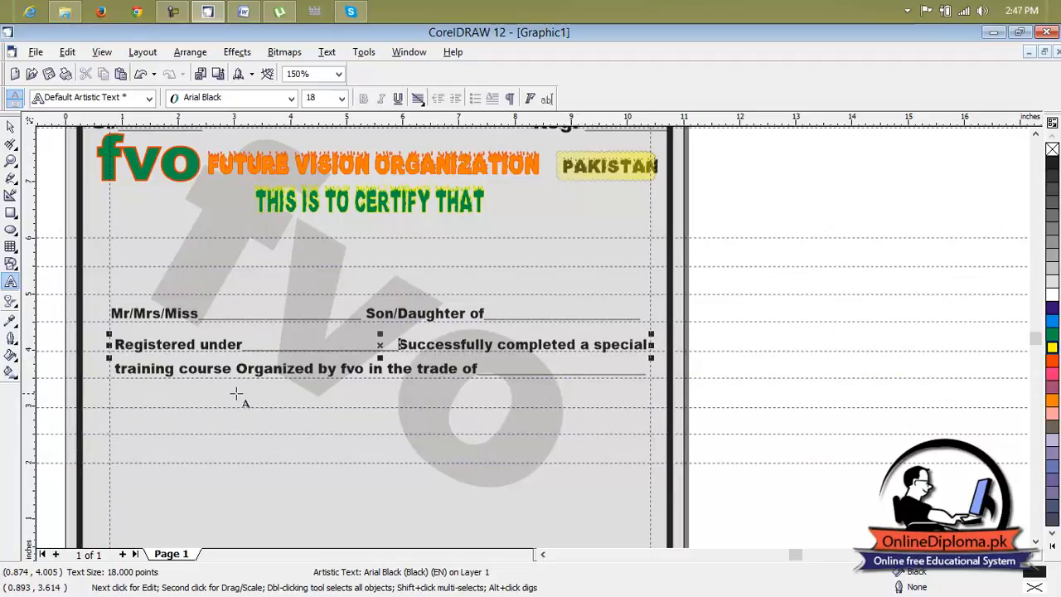
Shift the "training course" and "Registered under" lines to start at the left margin guideline, with their blanks on the horizontal guidelines.
click(10, 126)
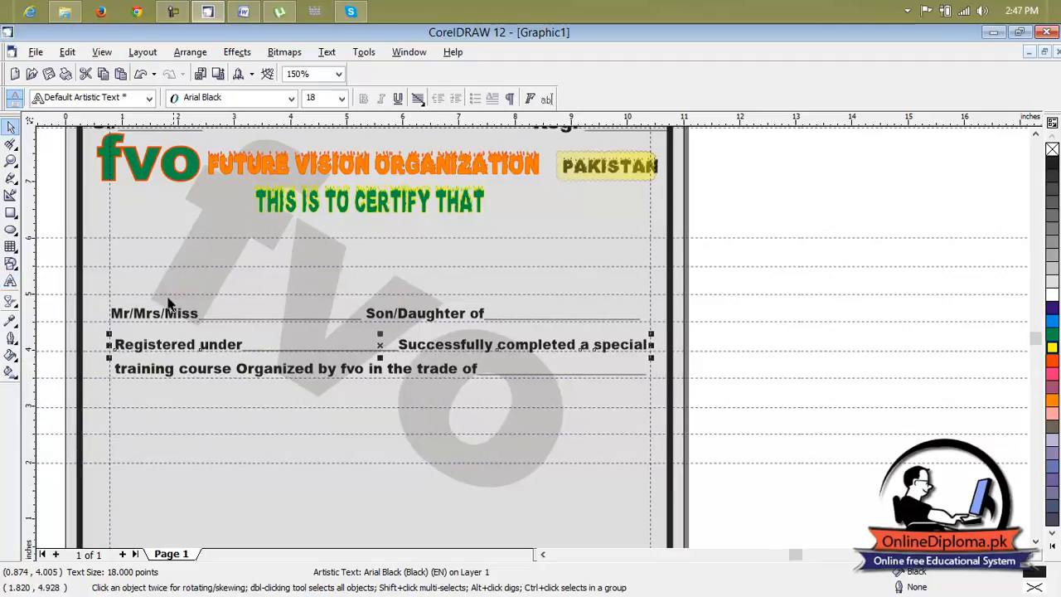
click(191, 382)
click(194, 373)
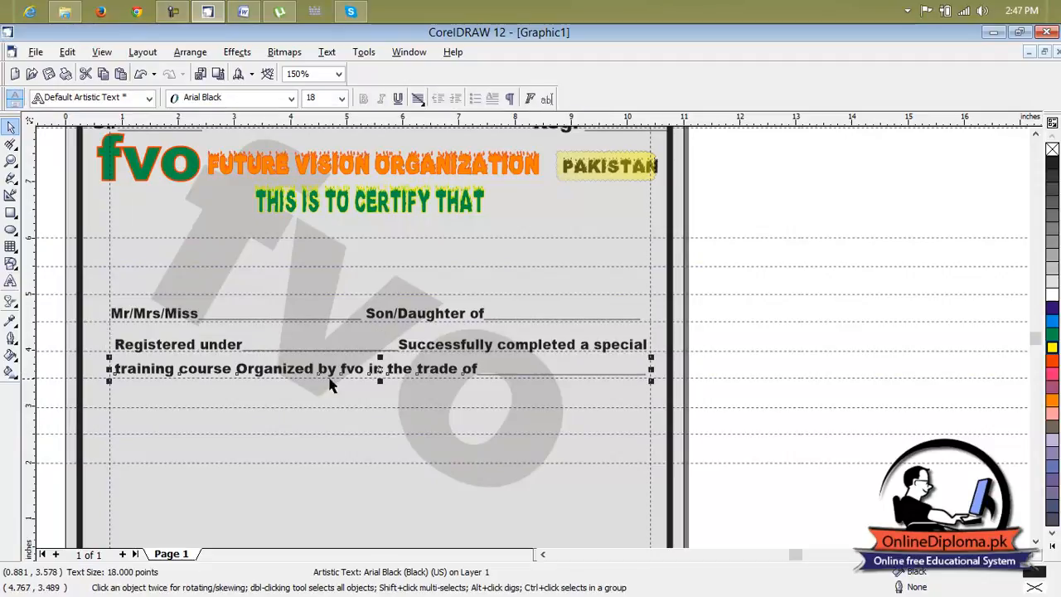
drag(379, 369, 375, 371)
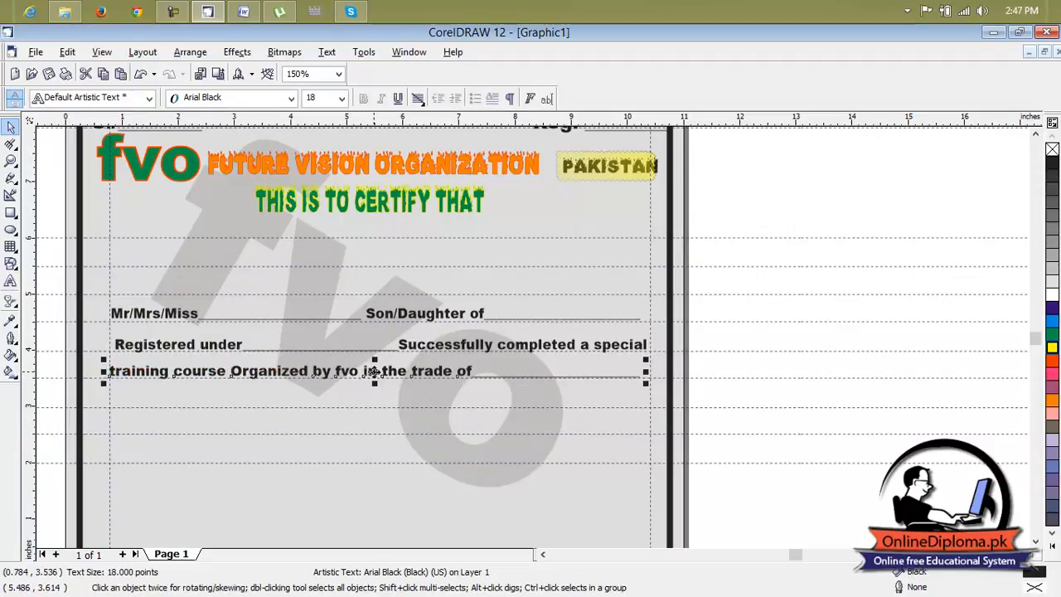
click(370, 388)
click(292, 353)
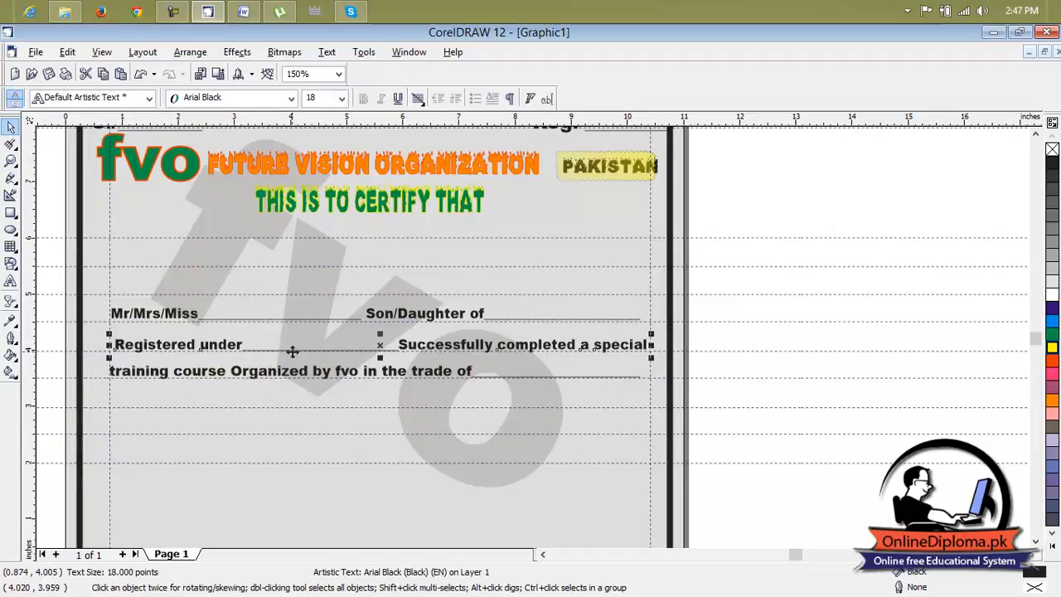
drag(380, 345, 375, 345)
click(537, 461)
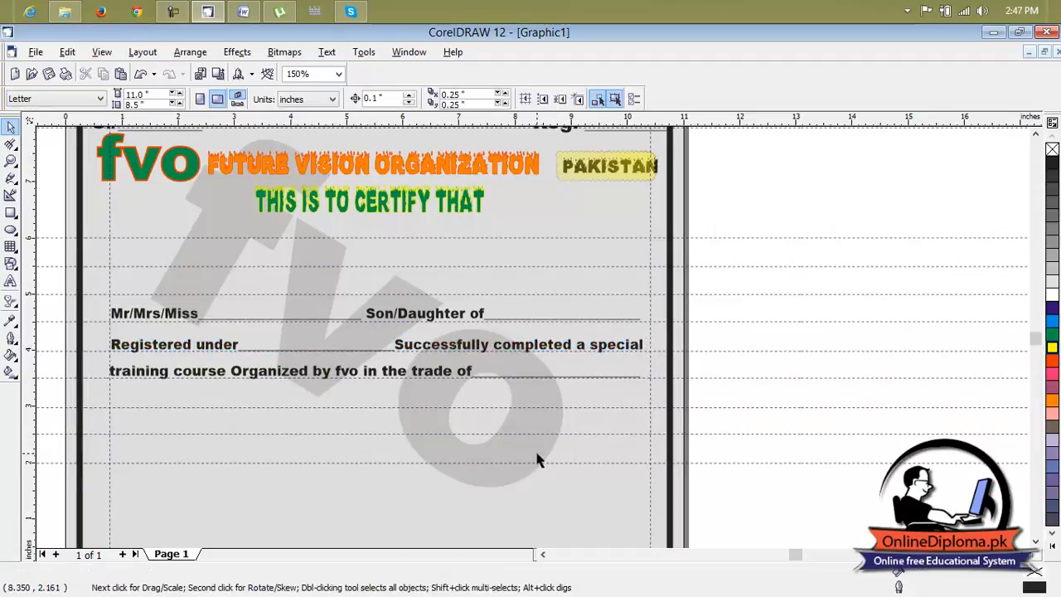
Place three copies of the "training course Organized by fvo in the trade of" line on the next three horizontal guidelines below it.
scroll(974, 509, down, 2)
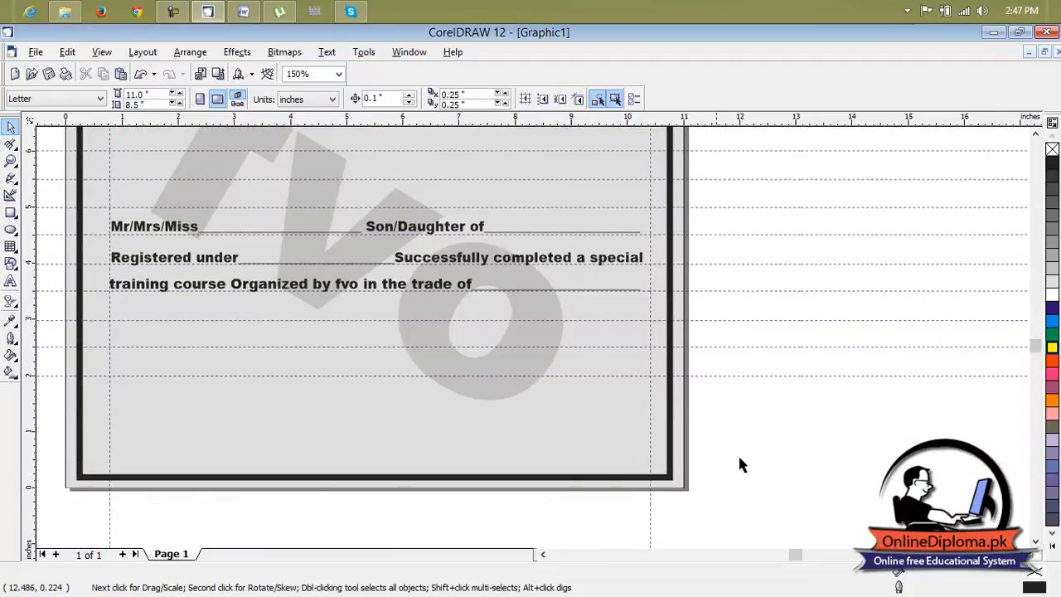
click(446, 284)
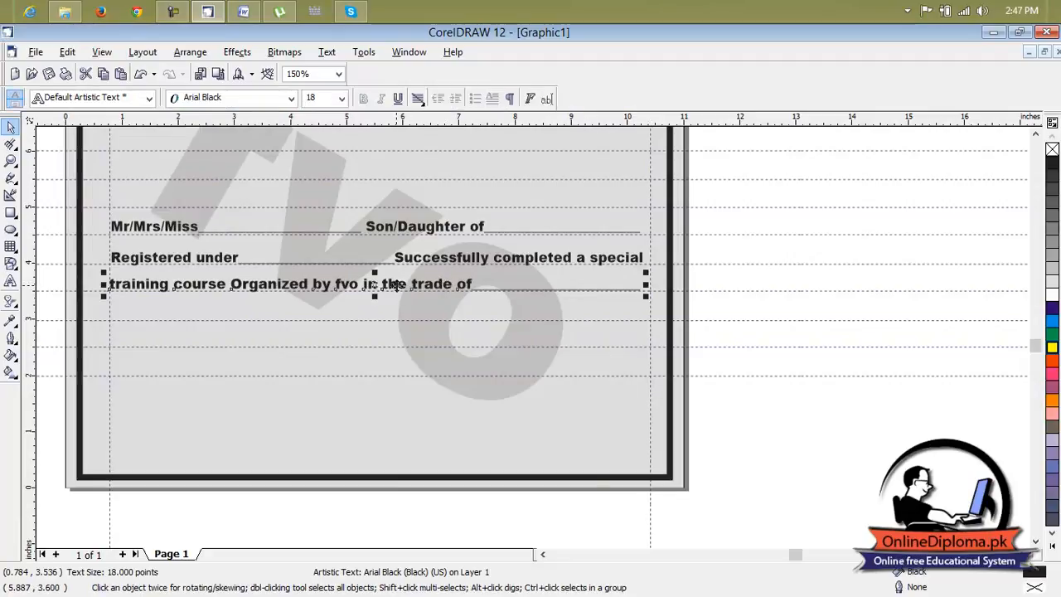
drag(378, 284, 378, 312)
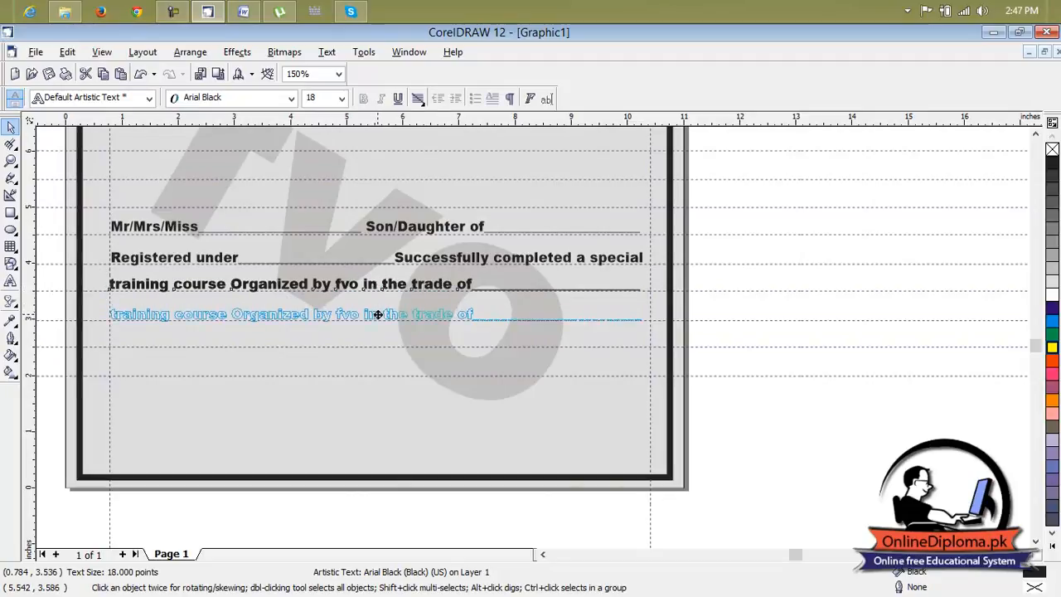
key(ctrl+v)
drag(374, 286, 376, 341)
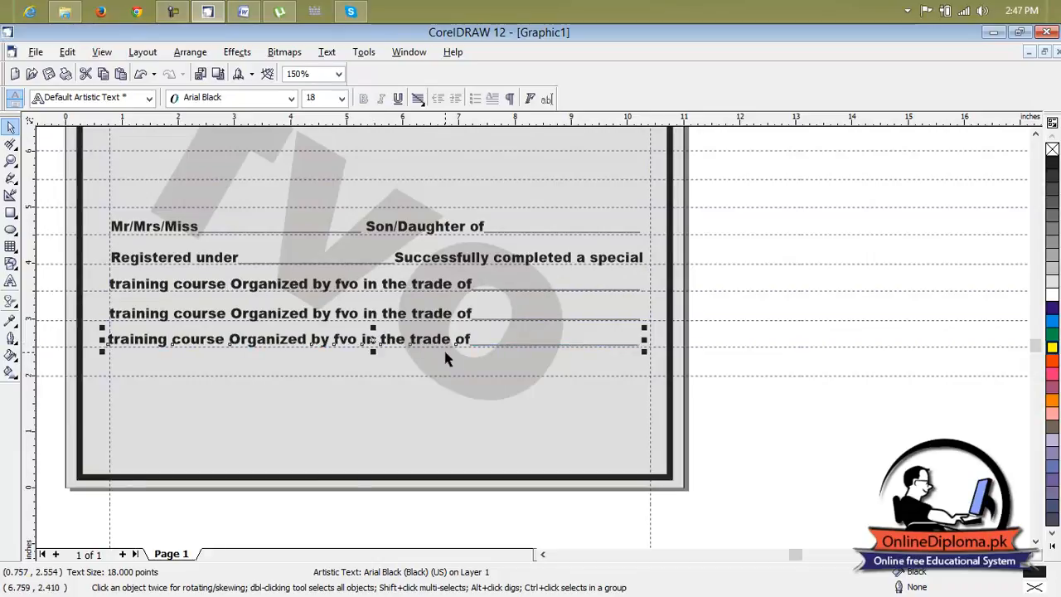
click(379, 286)
drag(377, 287, 376, 367)
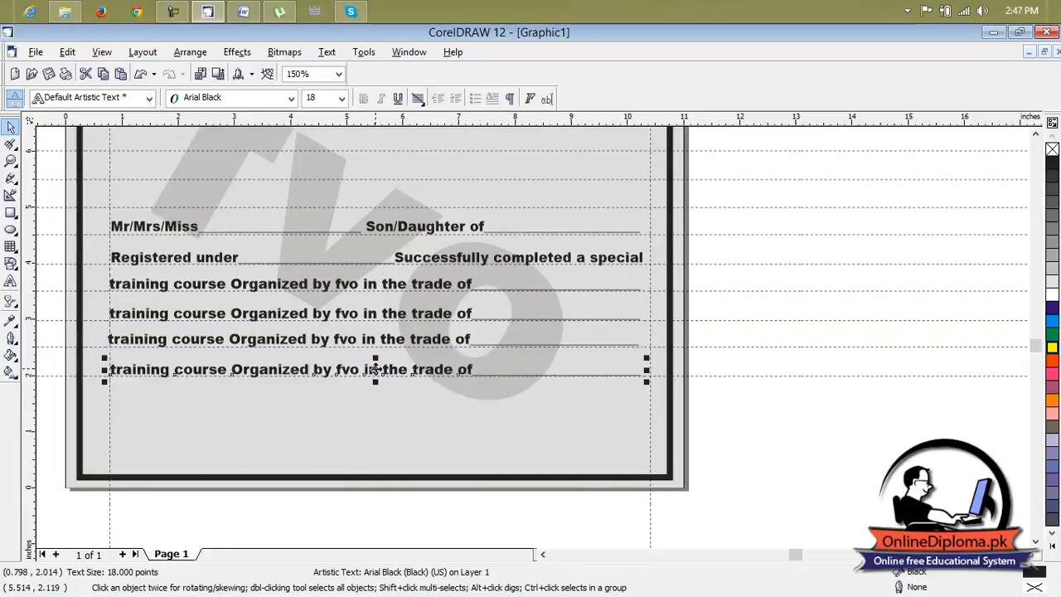
Nudge the "Registered under" line slightly so its blank sits on the guideline and its start matches the lines around it.
click(147, 262)
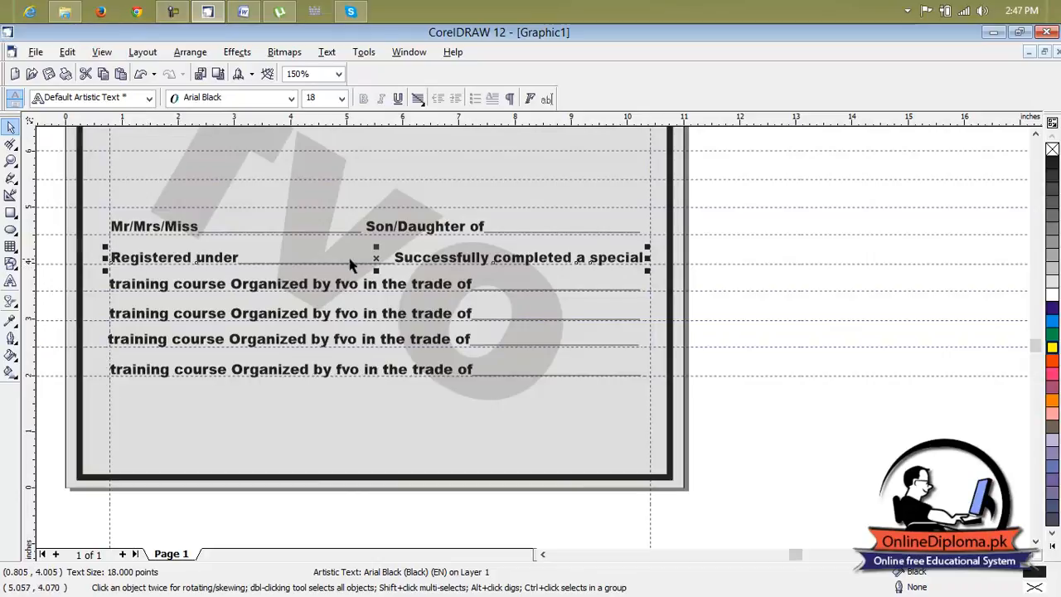
drag(372, 256, 372, 257)
click(372, 228)
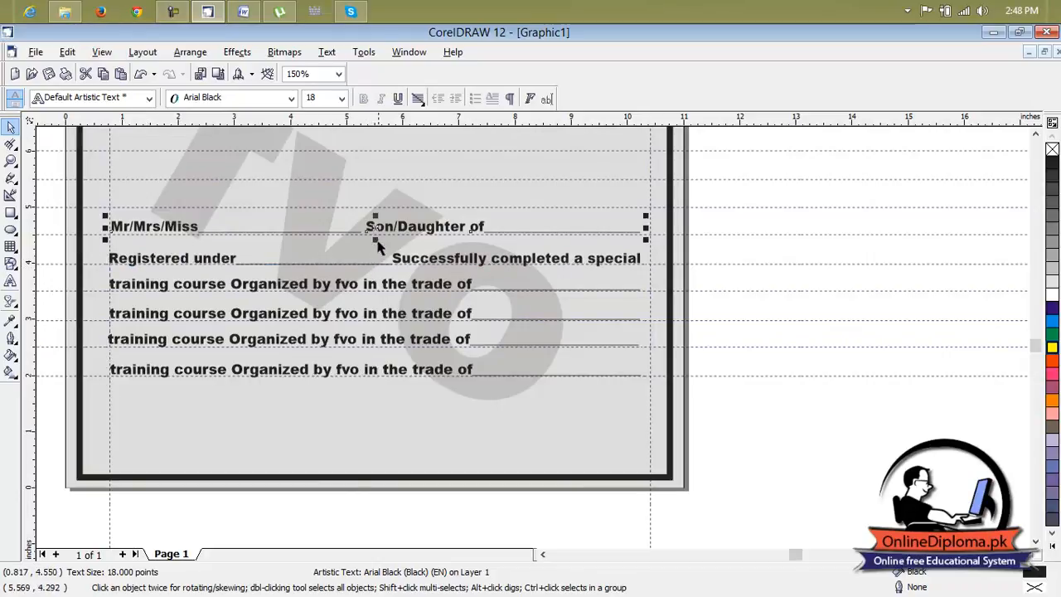
scroll(377, 307, up, 1)
scroll(374, 312, down, 1)
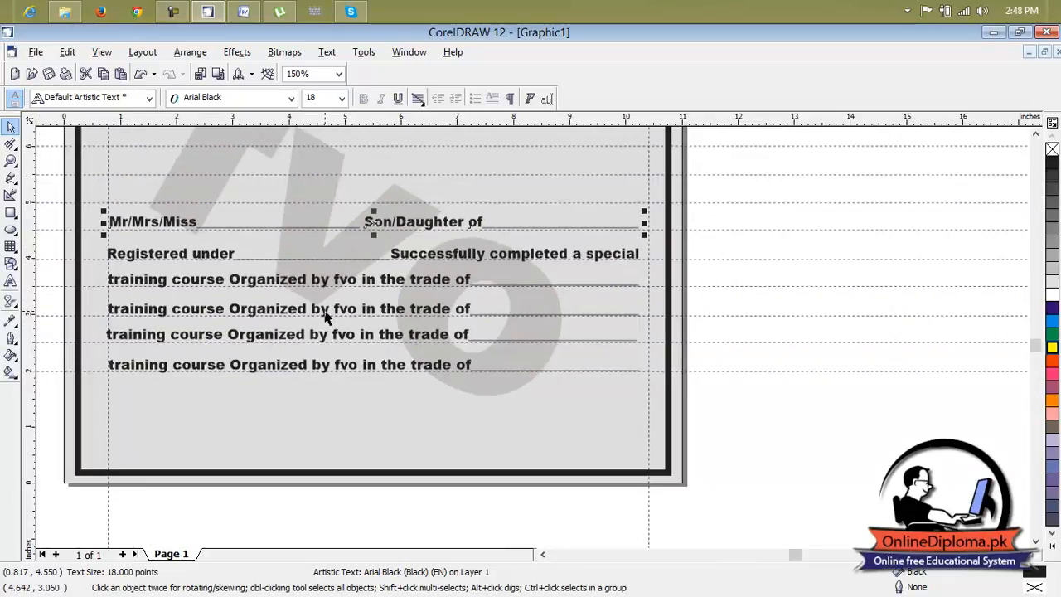
key(Escape)
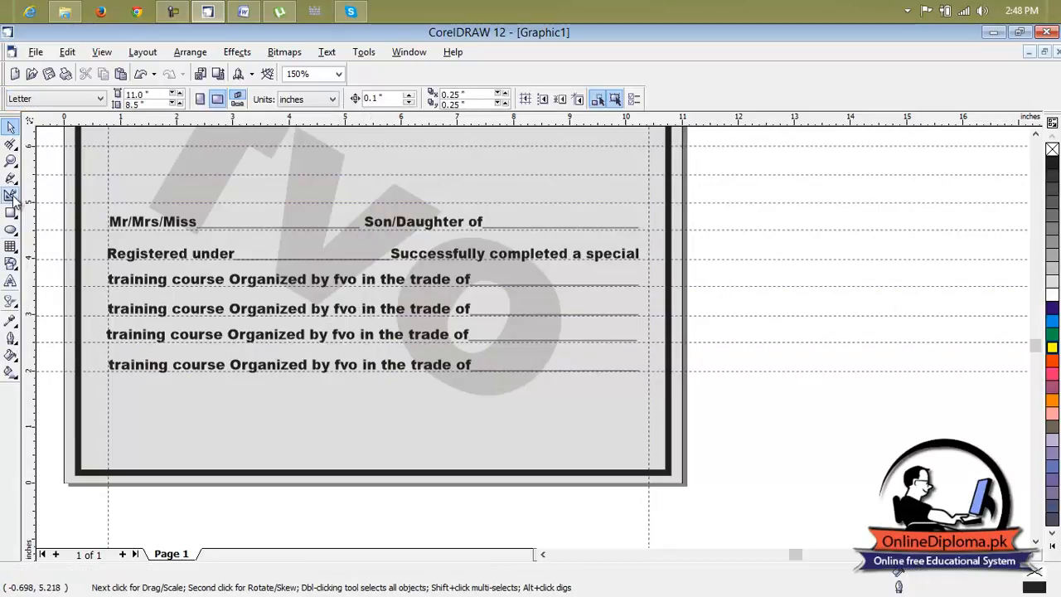
Replace the second "training course" line with "From" and "to", each followed by an underscore blank, filling the width up to the right margin guideline.
click(11, 282)
click(441, 308)
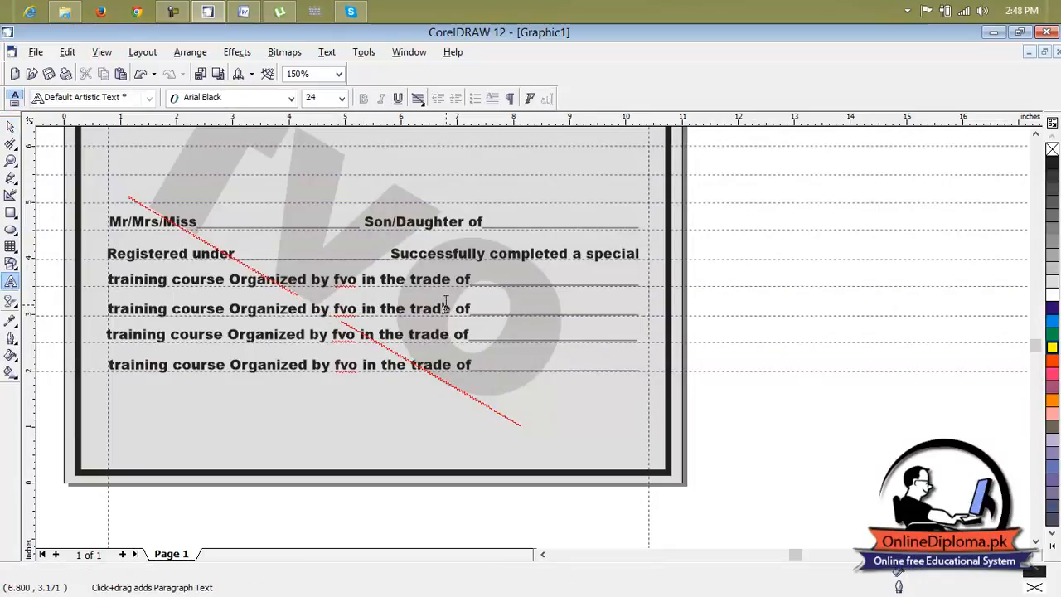
drag(640, 317, 106, 309)
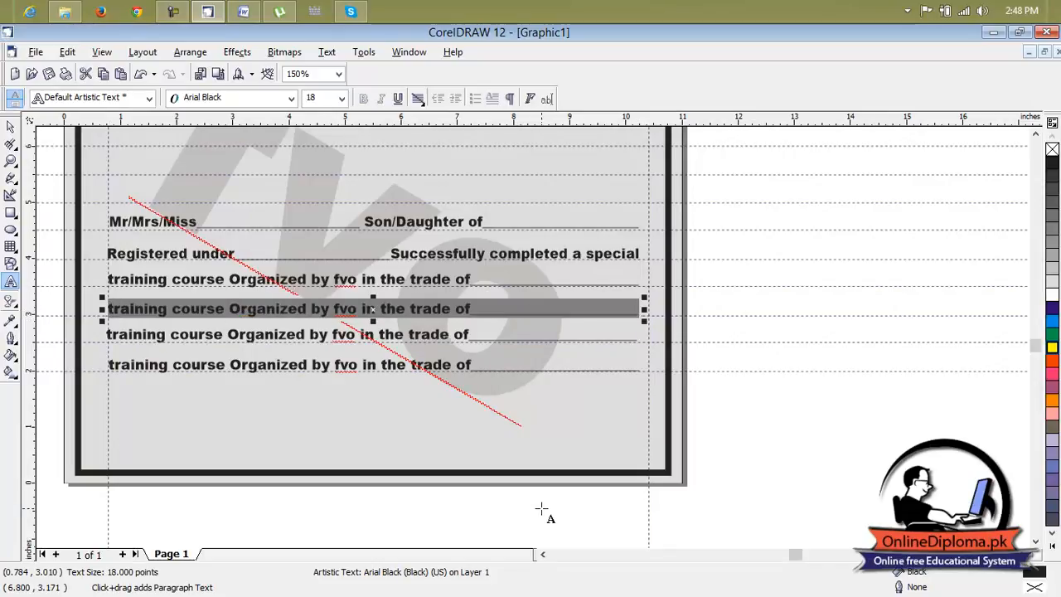
text(from)
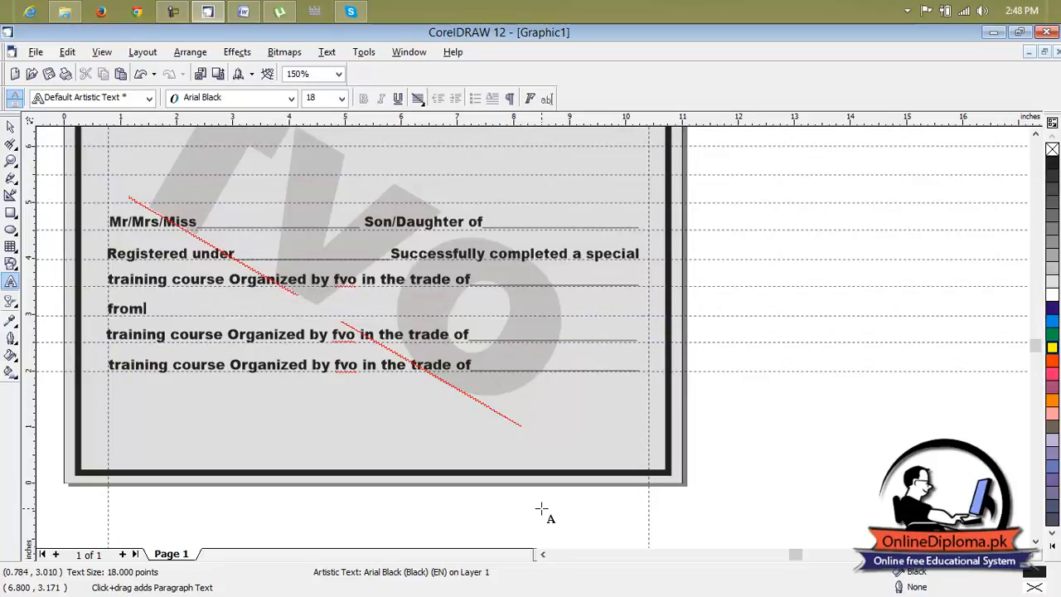
text(___________________________to __________________________________)
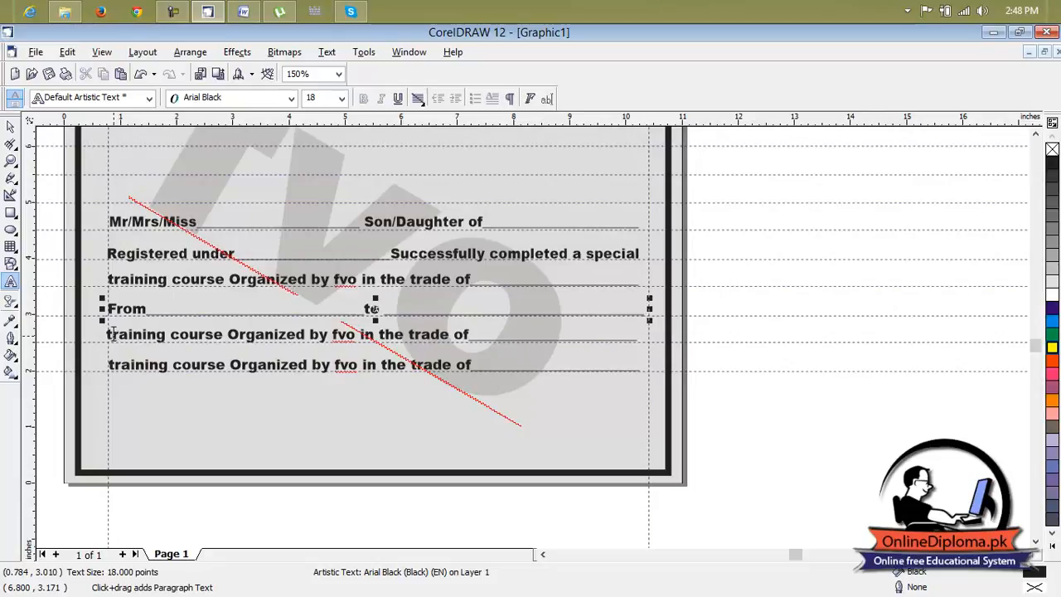
Replace the third "training course" line with "In recognition thereof this certificate is issued".
drag(108, 334, 647, 343)
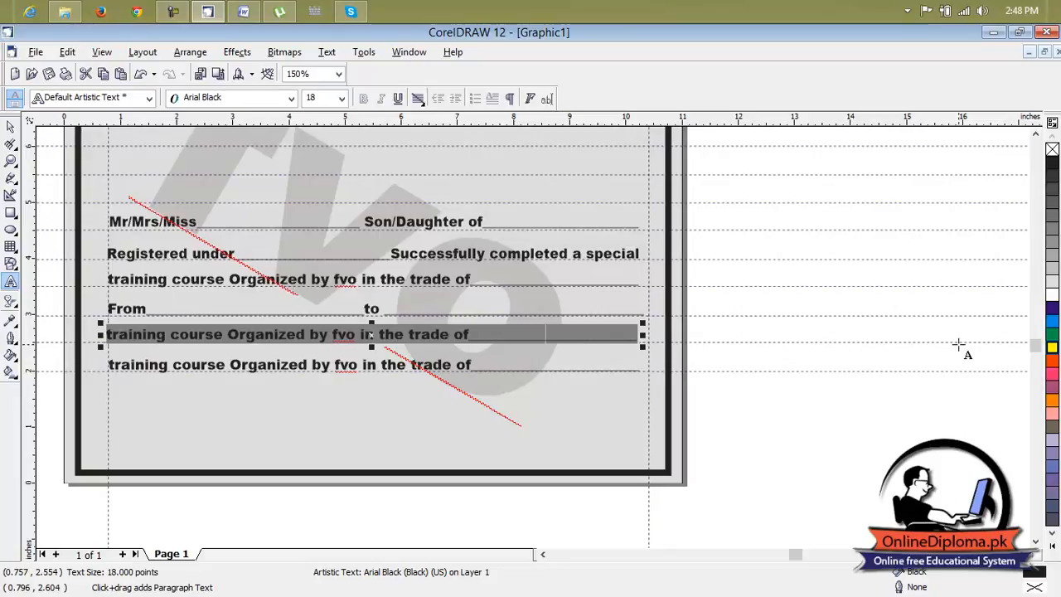
text(In recon)
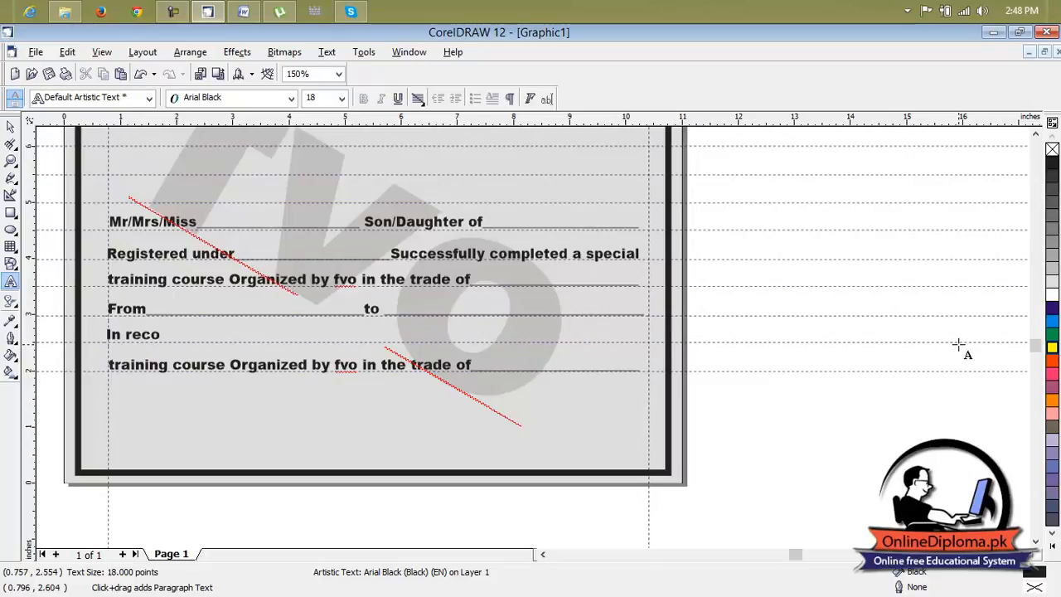
text(nition thre)
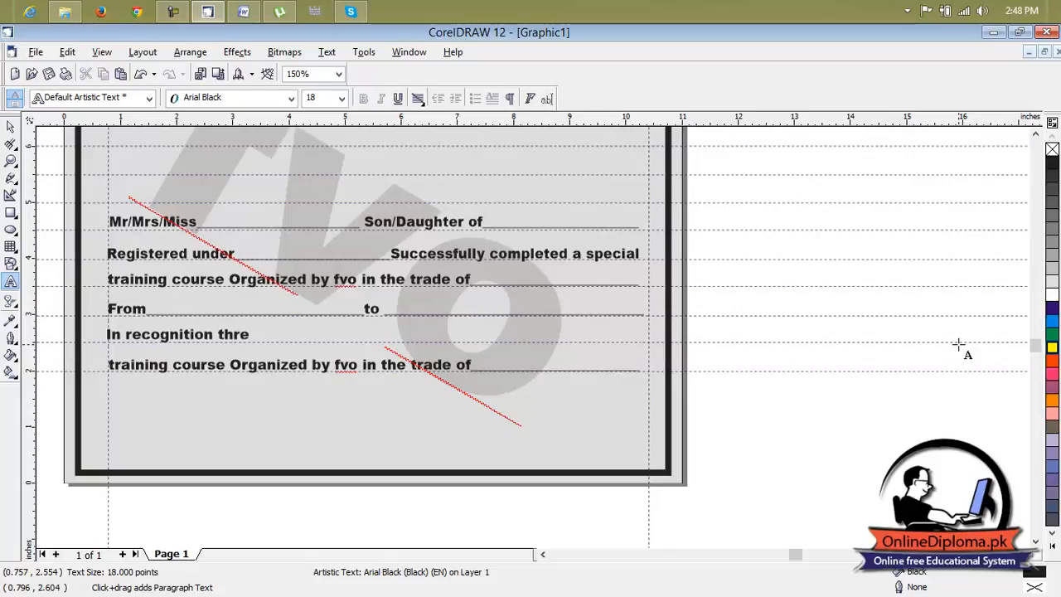
key(BackSpace)
key(BackSpace)
text(ere)
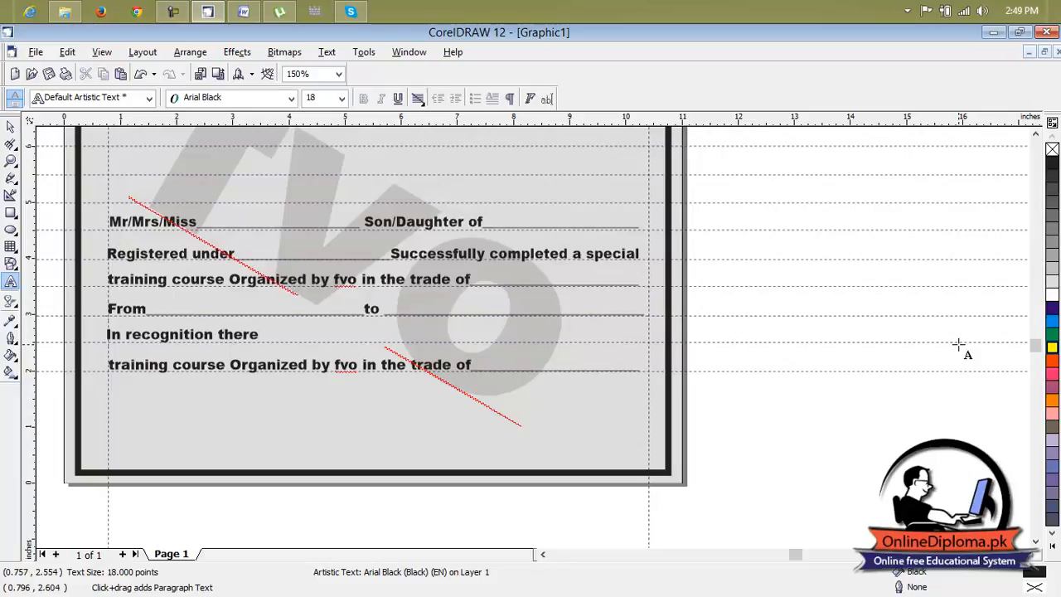
text(of)
text( this cer)
text(tifa)
text(c)
key(BackSpace)
key(BackSpace)
text(icate)
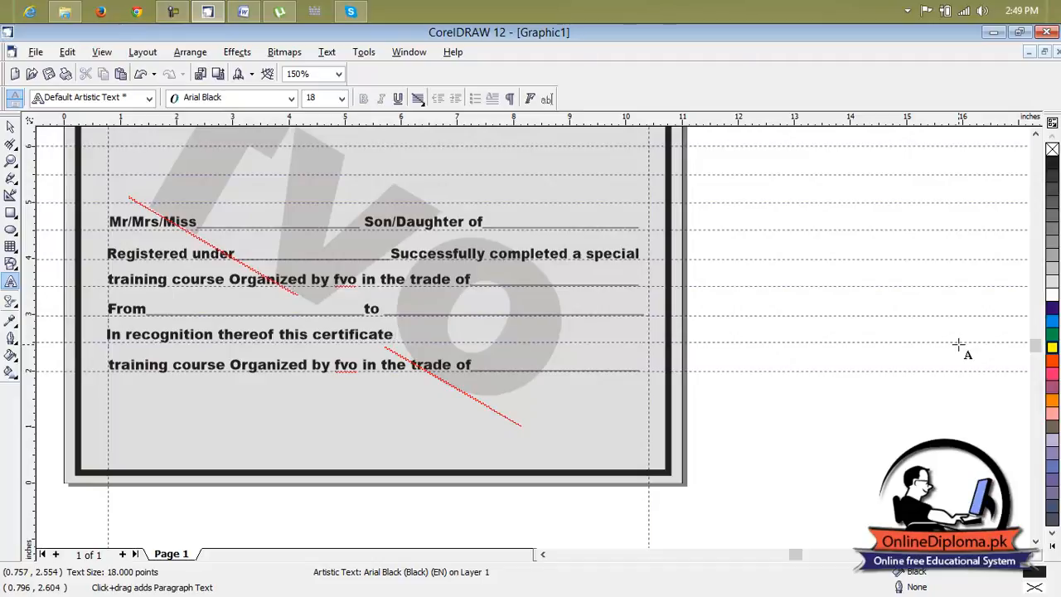
text( is issued)
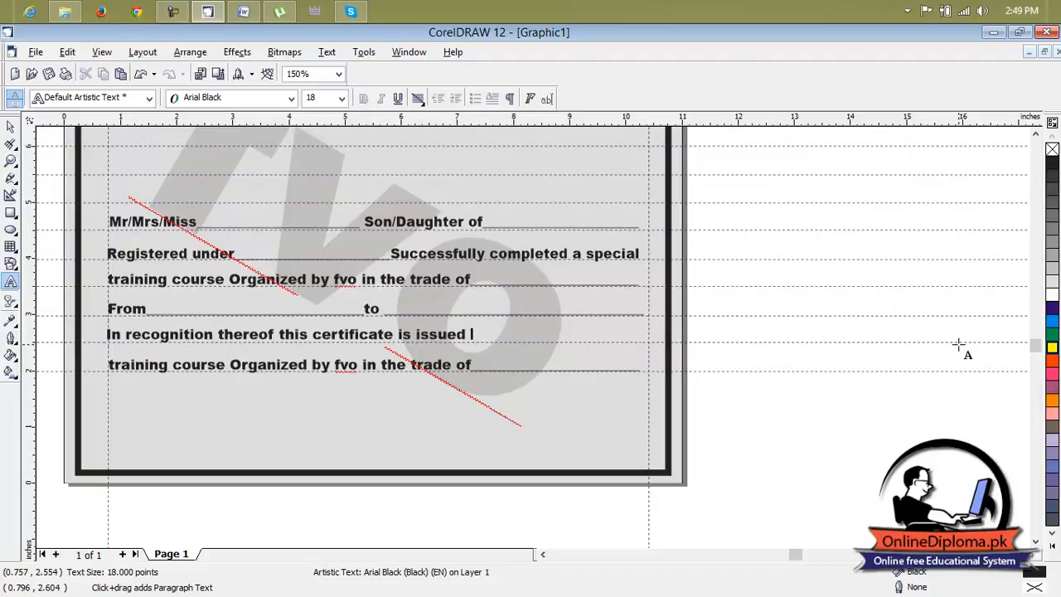
text( on _________________)
Extend the "In recognition" line with "on", a short blank, "day of" and another short blank reaching nearly to the right margin guideline.
text(day)
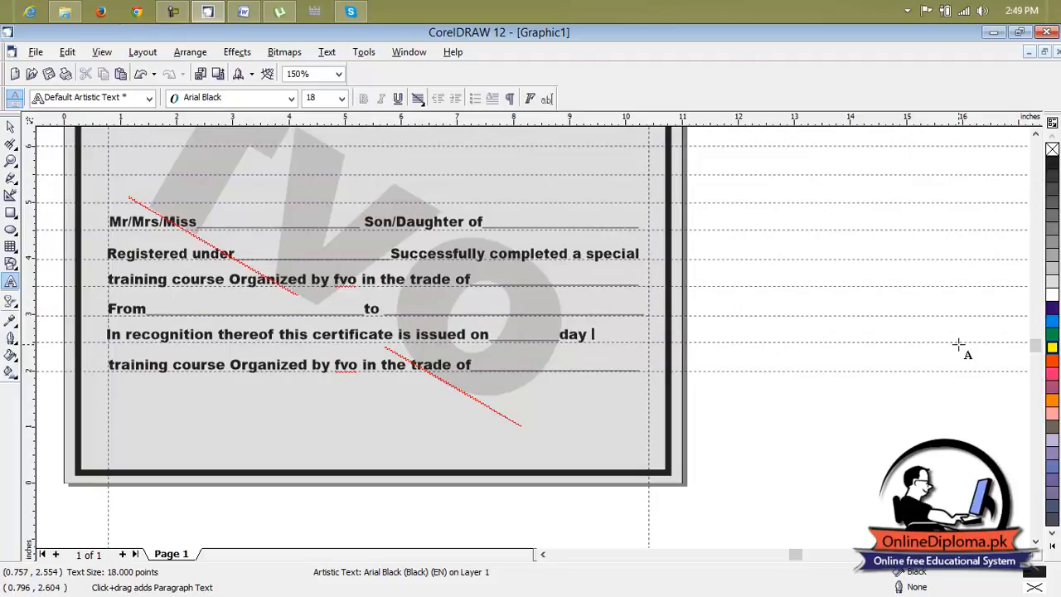
text( of__)
key(BackSpace)
key(BackSpace)
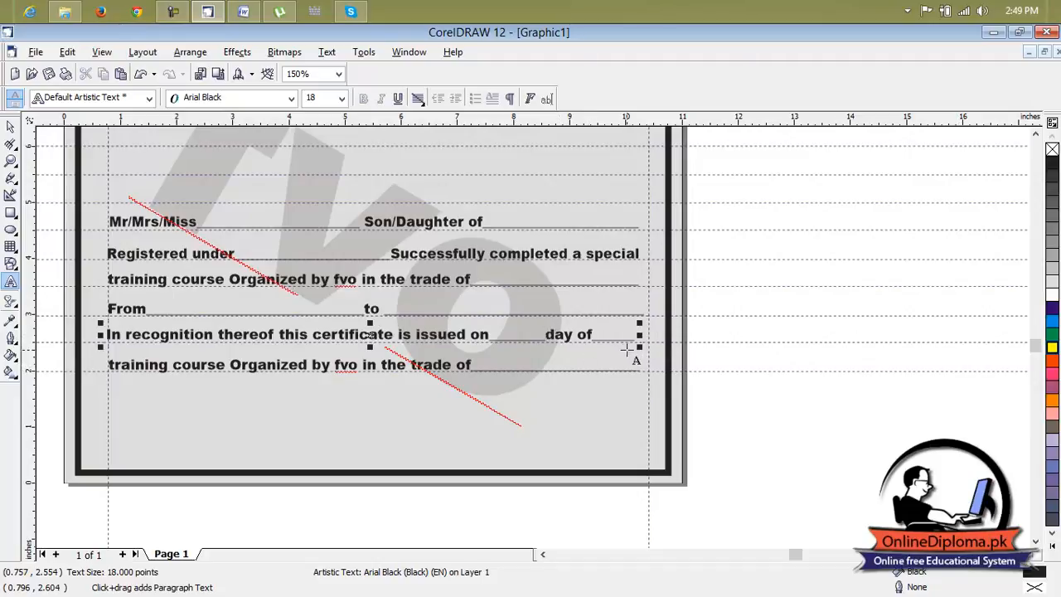
click(636, 339)
text(__)
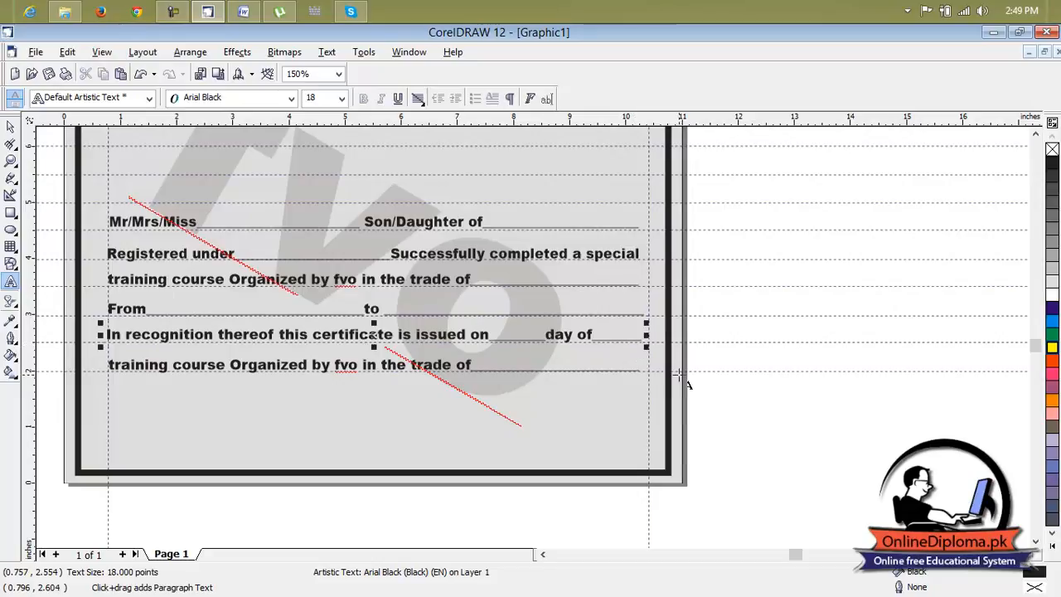
Delete the remaining bottom copy of the "training course Organized by fvo in the trade of" line.
click(11, 126)
click(259, 373)
key(Delete)
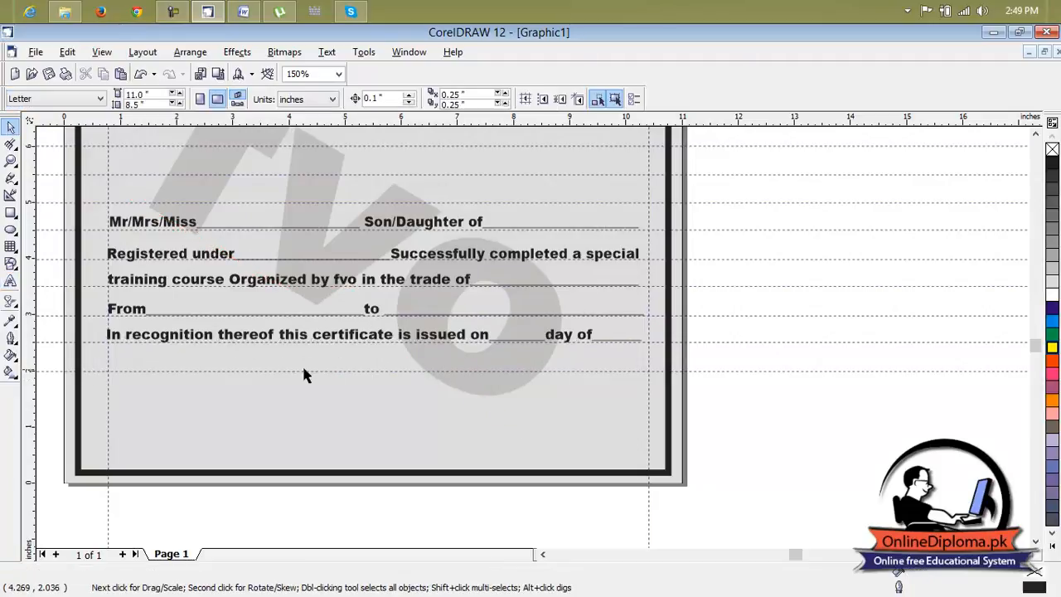
Delete the nine horizontal guidelines around the fill-in lines, keeping the one at the serial and registration row.
scroll(795, 329, down, 1)
drag(860, 184, 793, 392)
click(818, 356)
key(Delete)
click(818, 337)
key(Delete)
click(816, 319)
key(Delete)
click(813, 299)
key(Delete)
click(810, 281)
key(Delete)
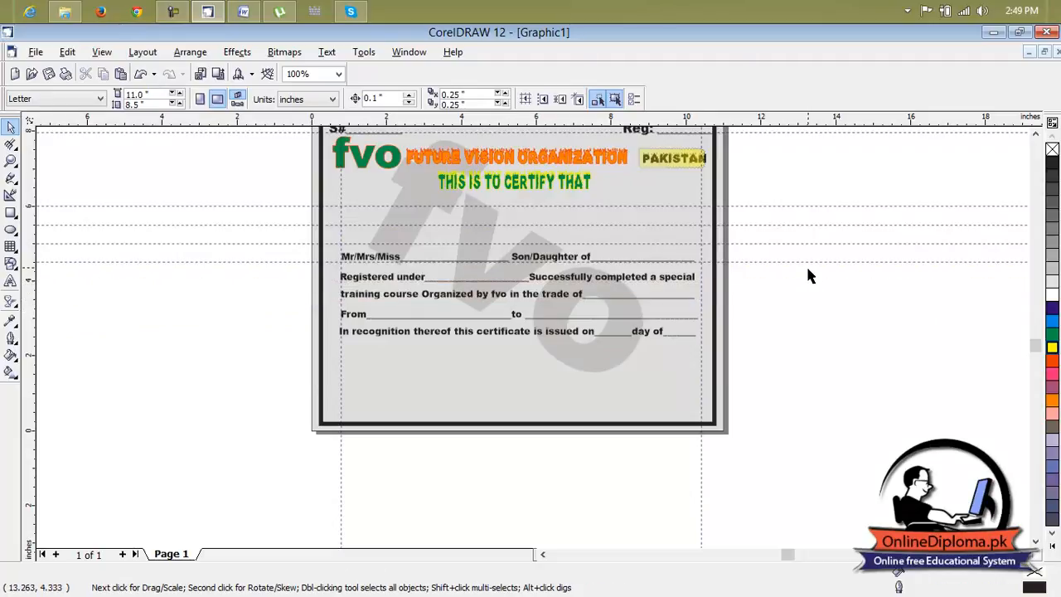
click(805, 262)
key(Delete)
click(804, 244)
key(Delete)
click(801, 225)
key(Delete)
click(801, 205)
key(Delete)
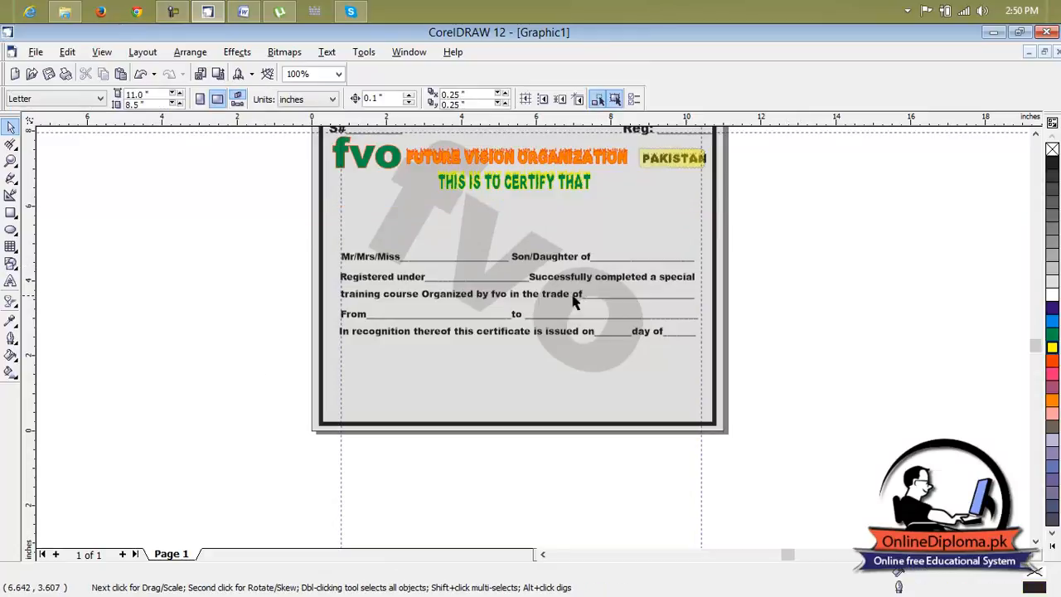
Add a horizontal guideline at about 1.365 inches and place a copy of the "Mr/Mrs/Miss" line on it.
drag(442, 120, 453, 380)
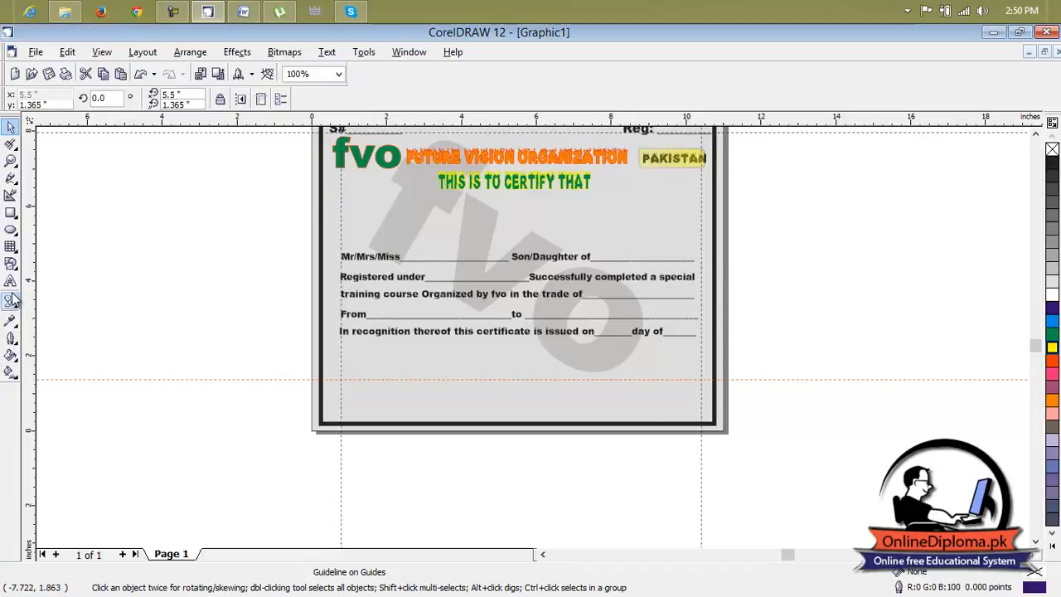
click(390, 259)
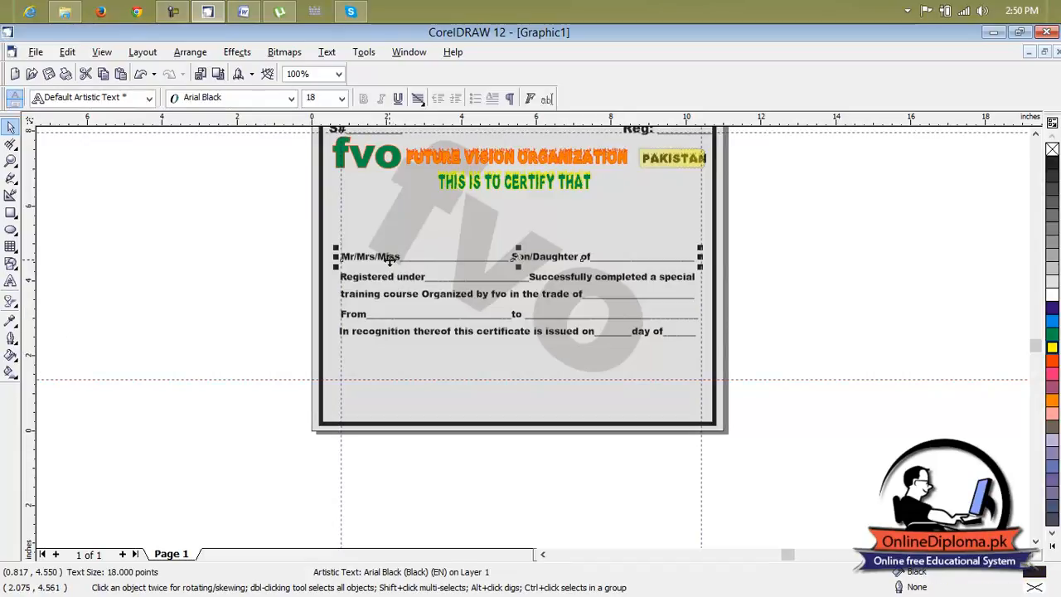
key(ctrl+c)
key(ctrl+v)
drag(518, 258, 521, 379)
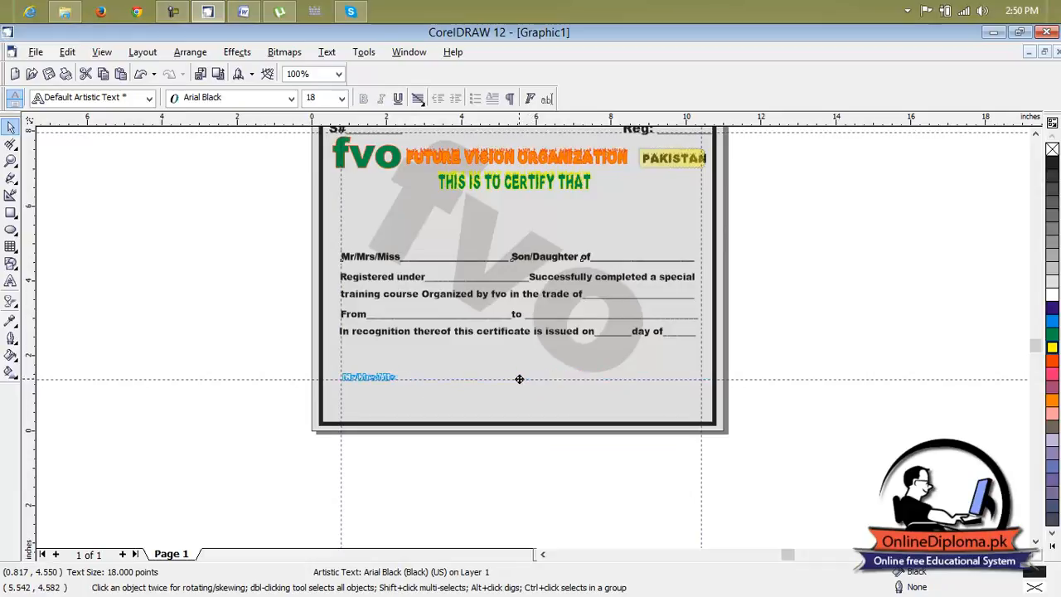
scroll(526, 383, up, 2)
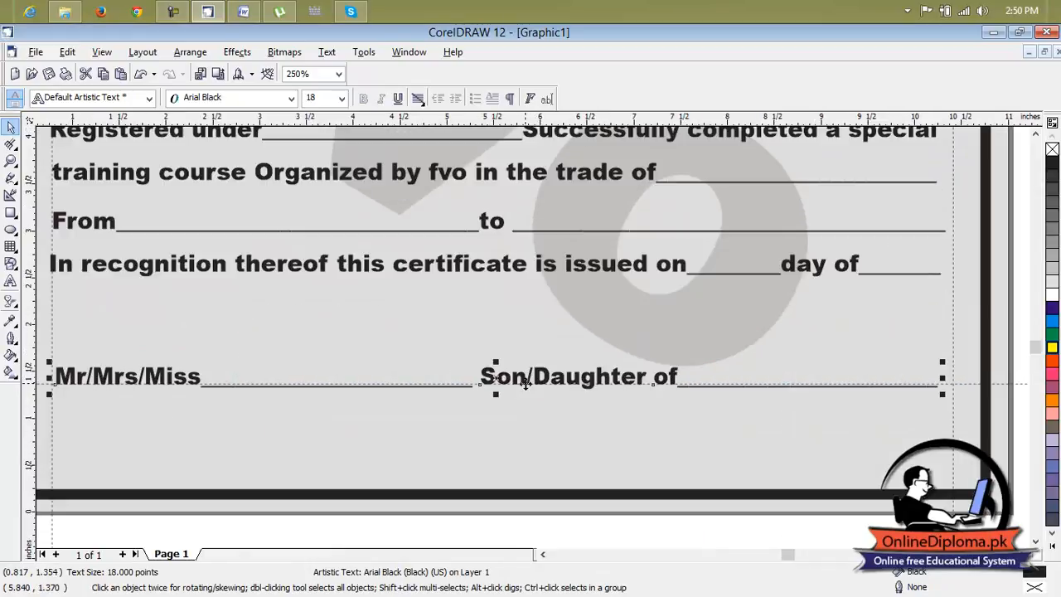
scroll(528, 383, down, 1)
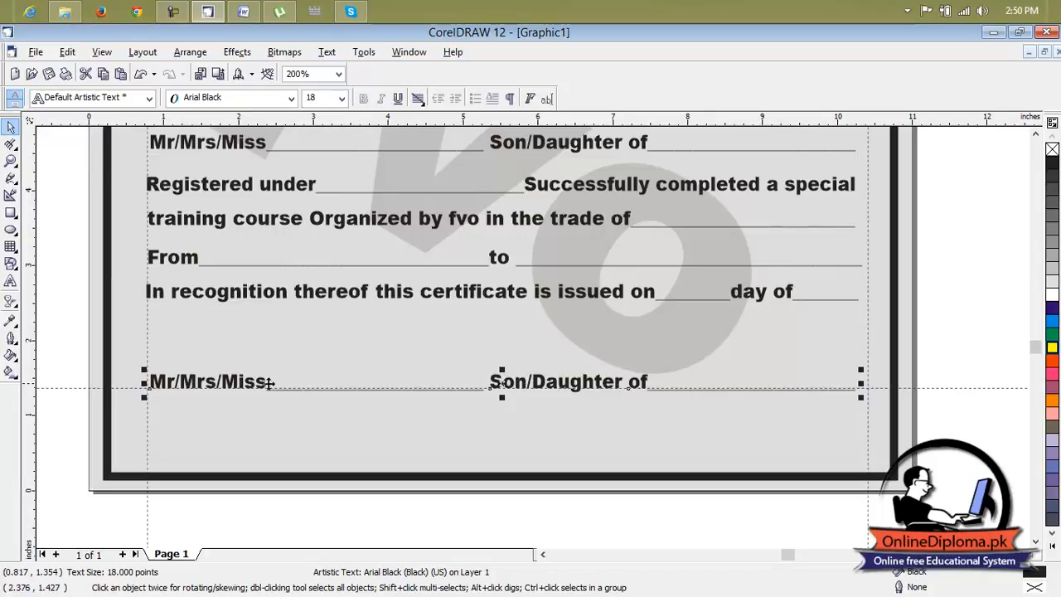
Replace "Mr/Mrs/Miss" and its blank in the bottom copy with "Instructor signature" followed by a wide run of spaces.
click(265, 390)
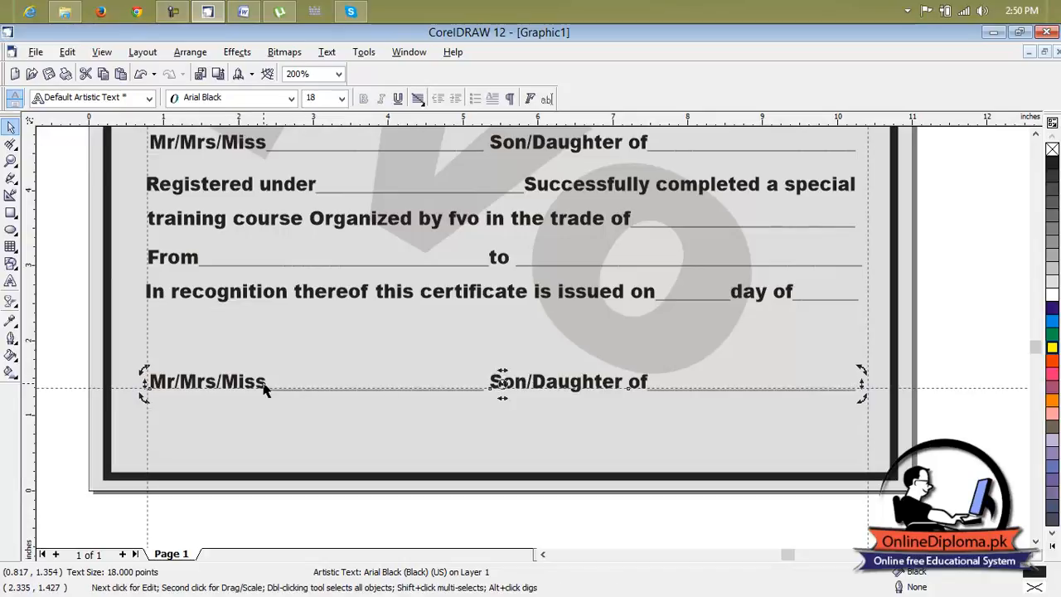
click(10, 281)
drag(486, 383, 151, 380)
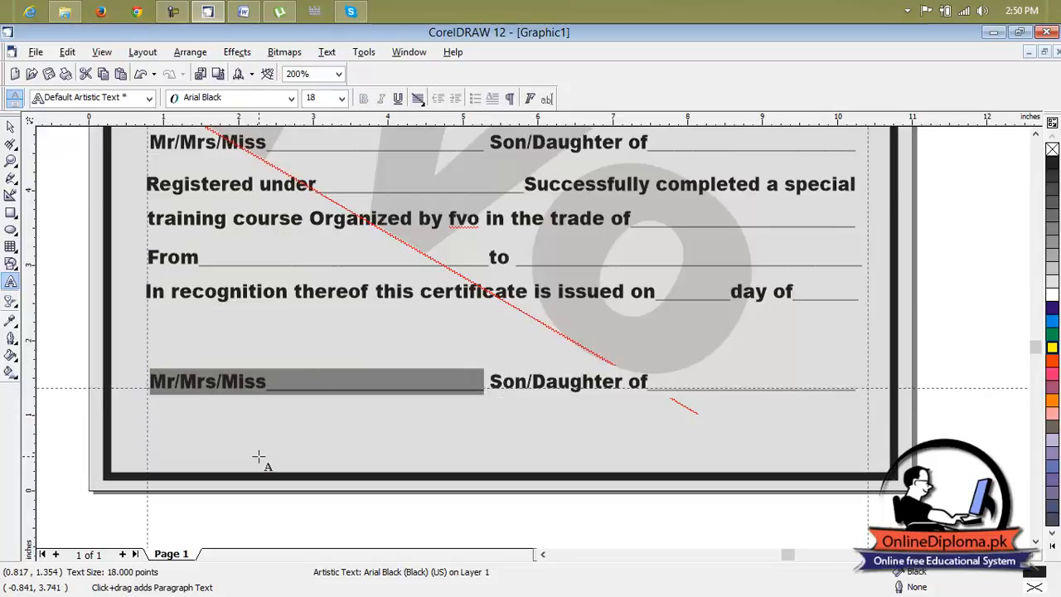
text(I)
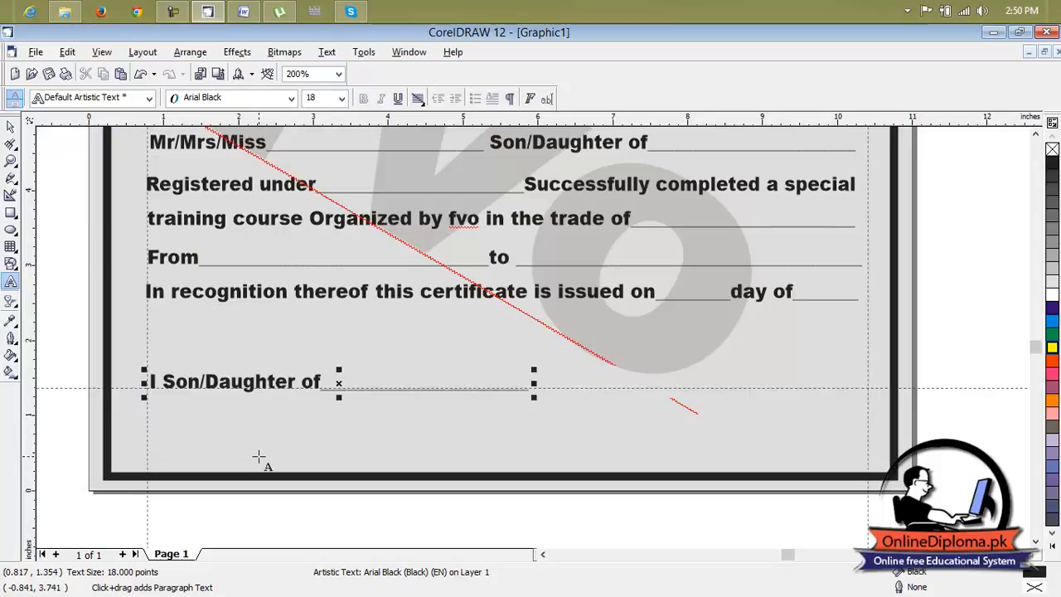
text(ns)
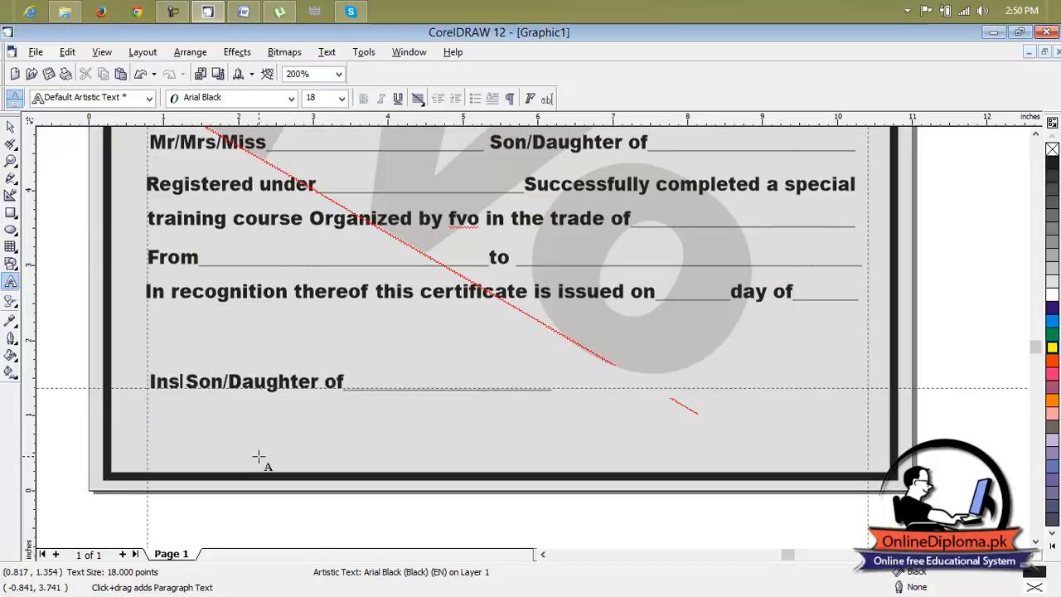
text(truct)
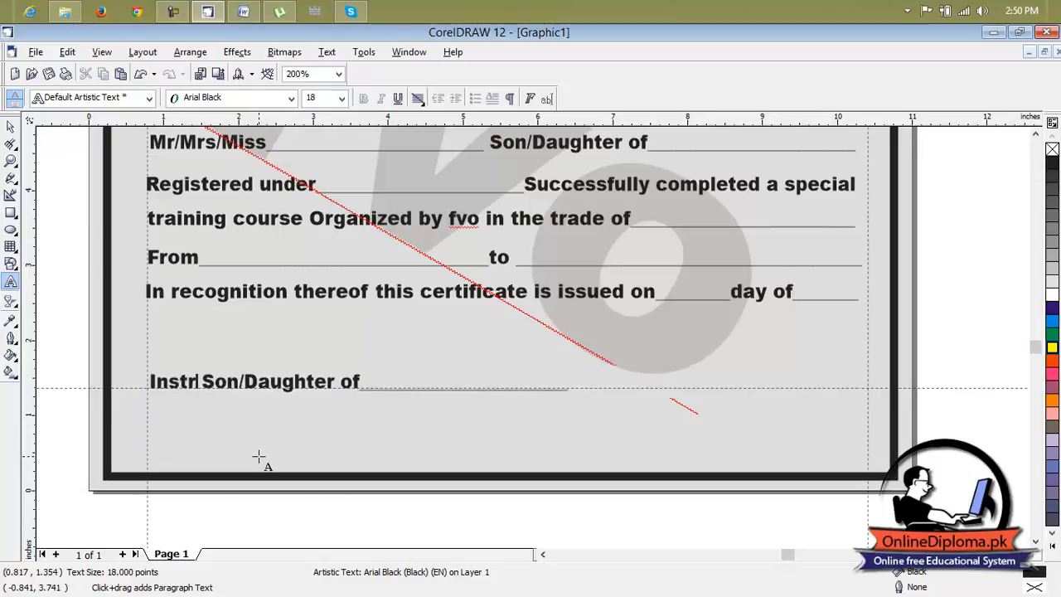
text(or )
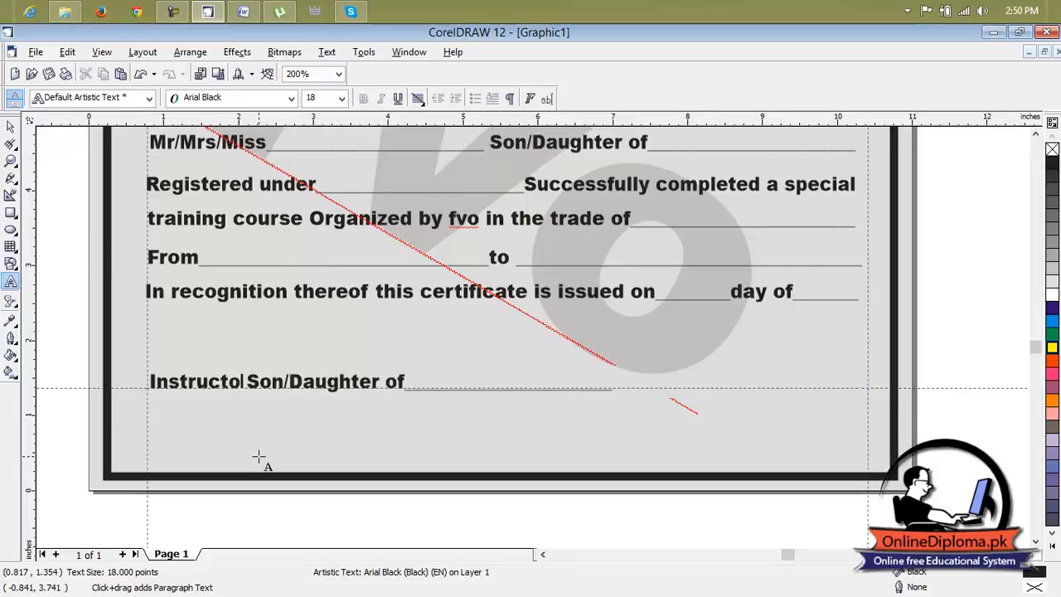
text(signa)
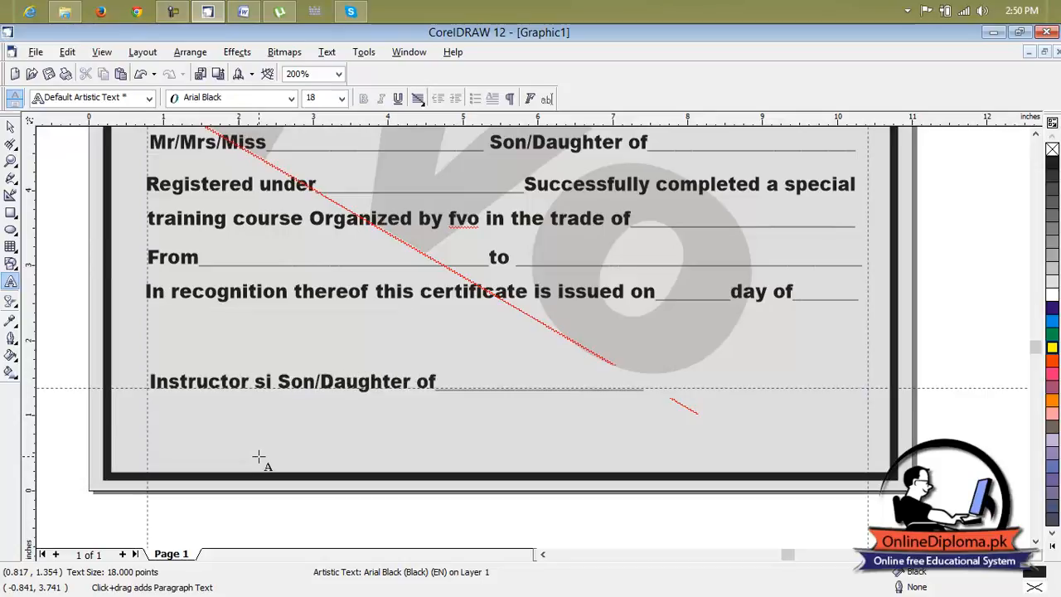
text(ture)
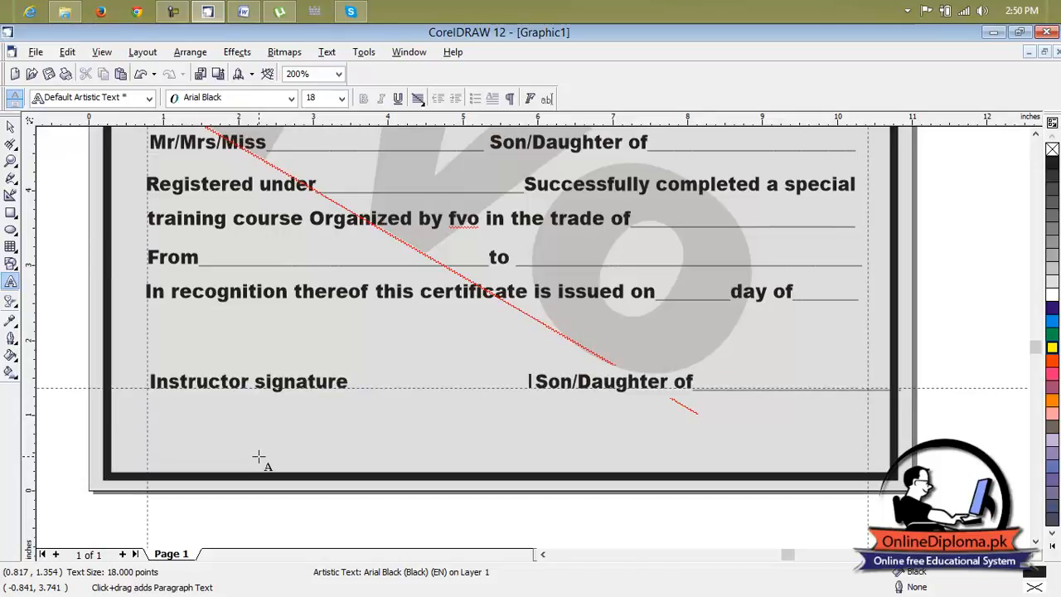
Replace "Son/Daughter of" and its blank in the signature line with a second label starting with "Ch".
scroll(258, 456, down, 1)
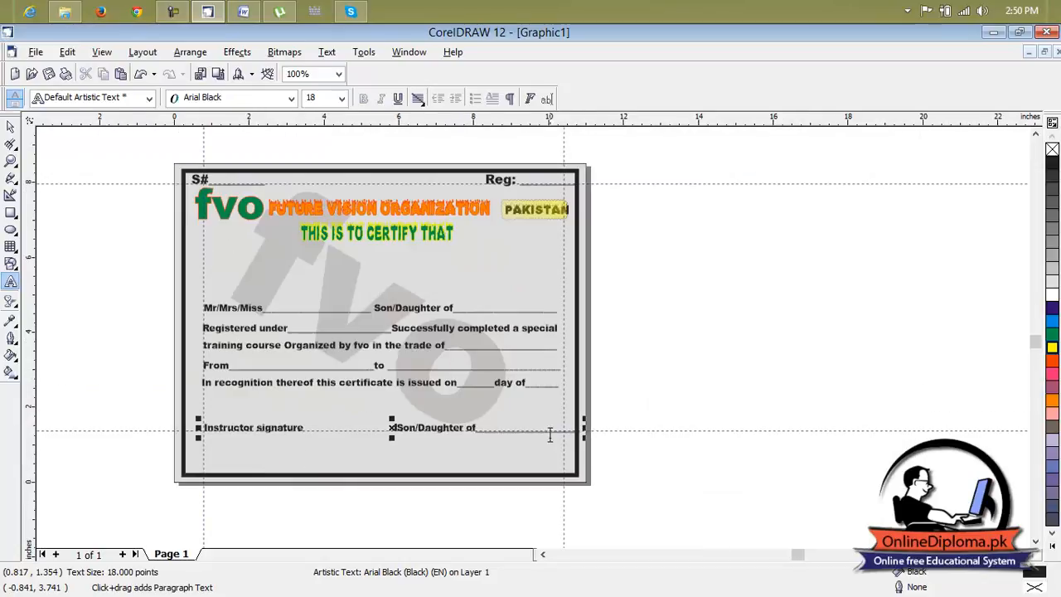
drag(583, 431, 503, 435)
drag(396, 438, 398, 429)
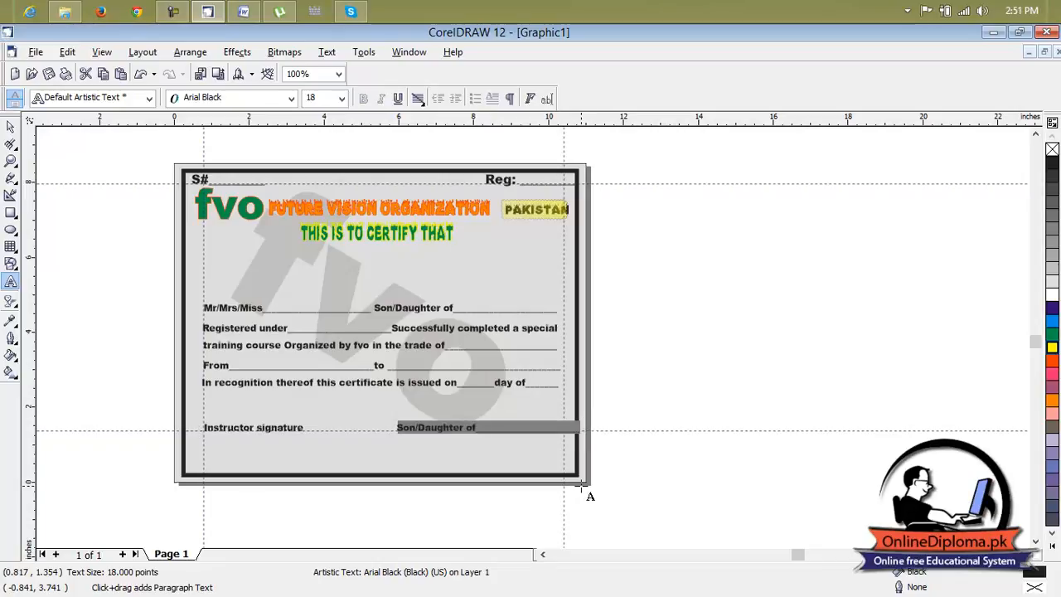
text(Chl)
key(BackSpace)
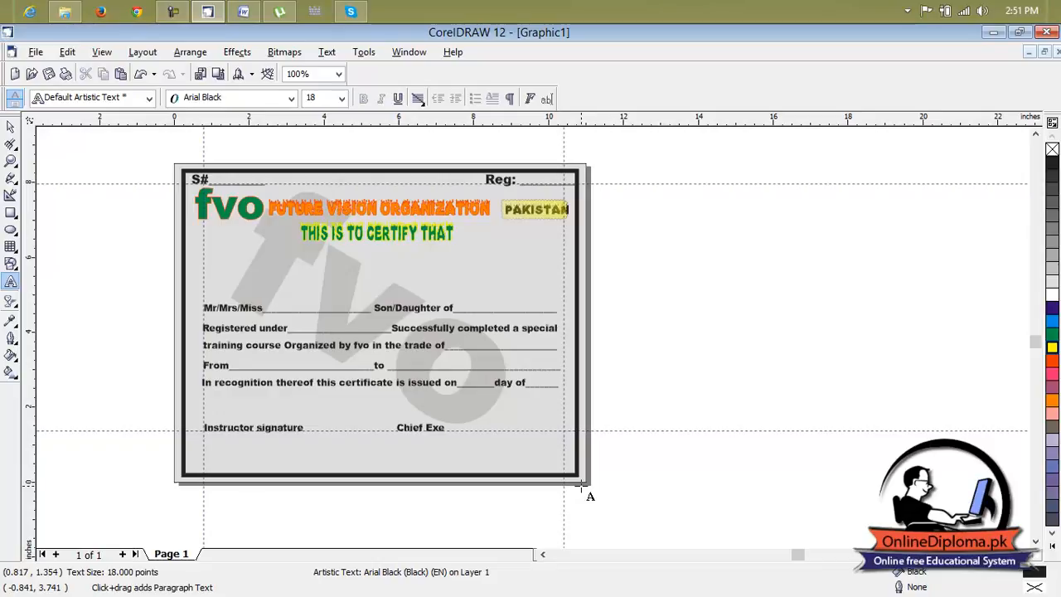
Complete the second signature label so that it reads "Chief Executive".
text(cutive)
scroll(406, 387, up, 3)
scroll(221, 377, down, 3)
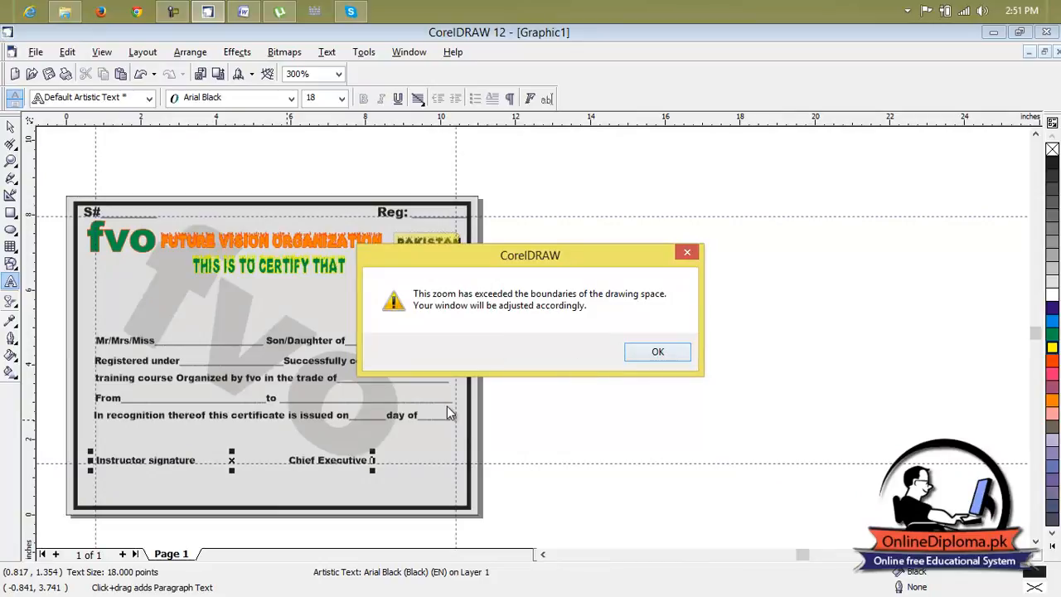
click(636, 357)
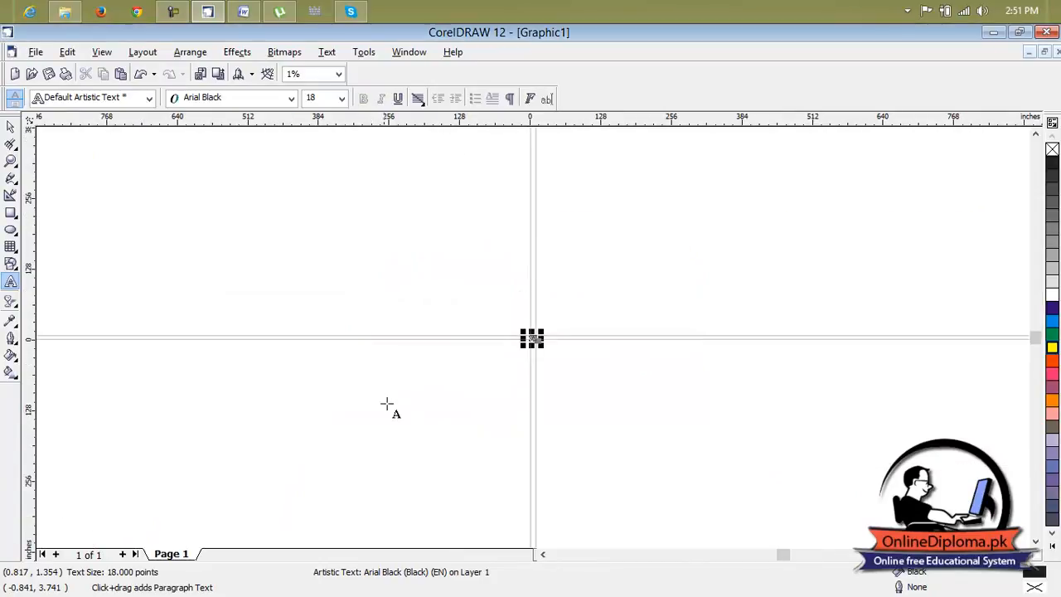
click(340, 75)
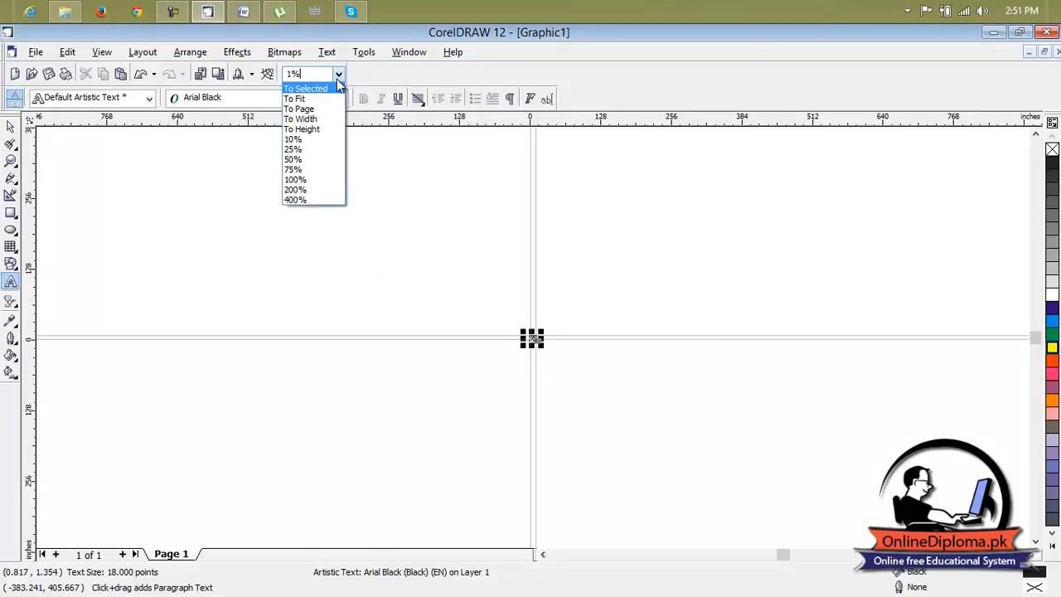
click(304, 148)
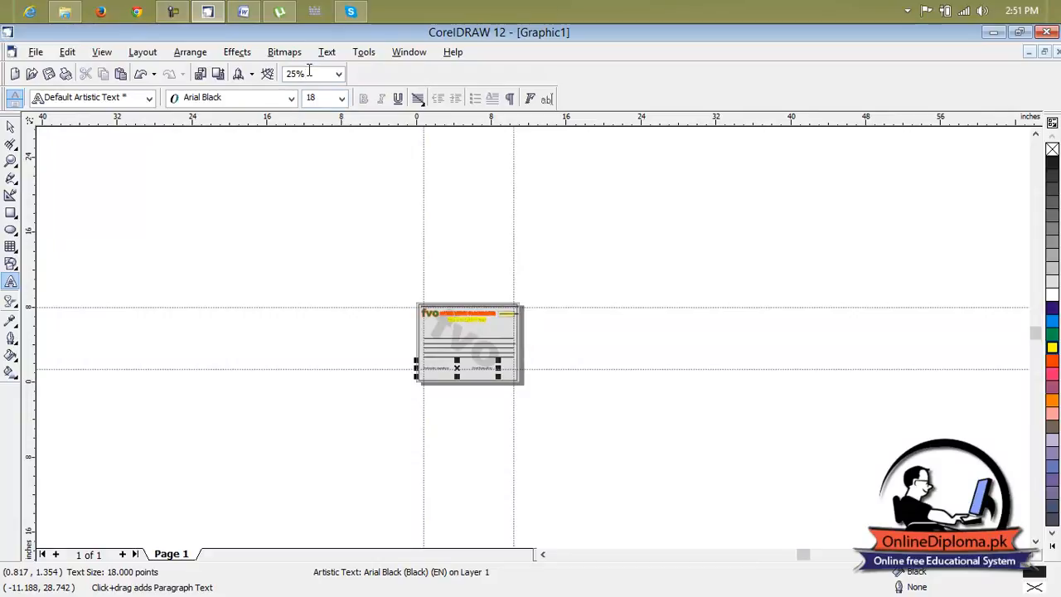
click(338, 75)
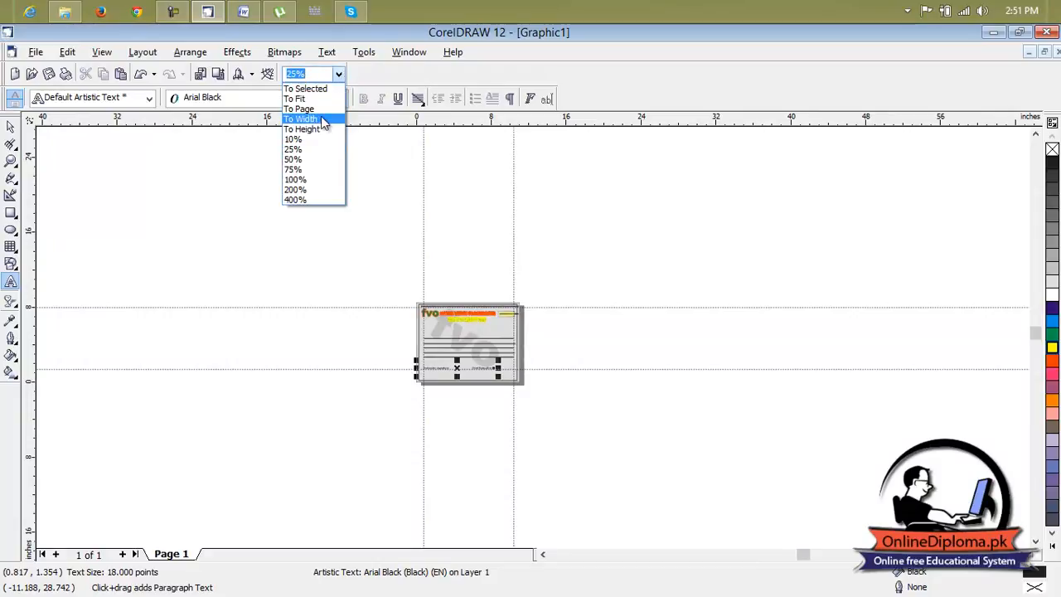
click(296, 179)
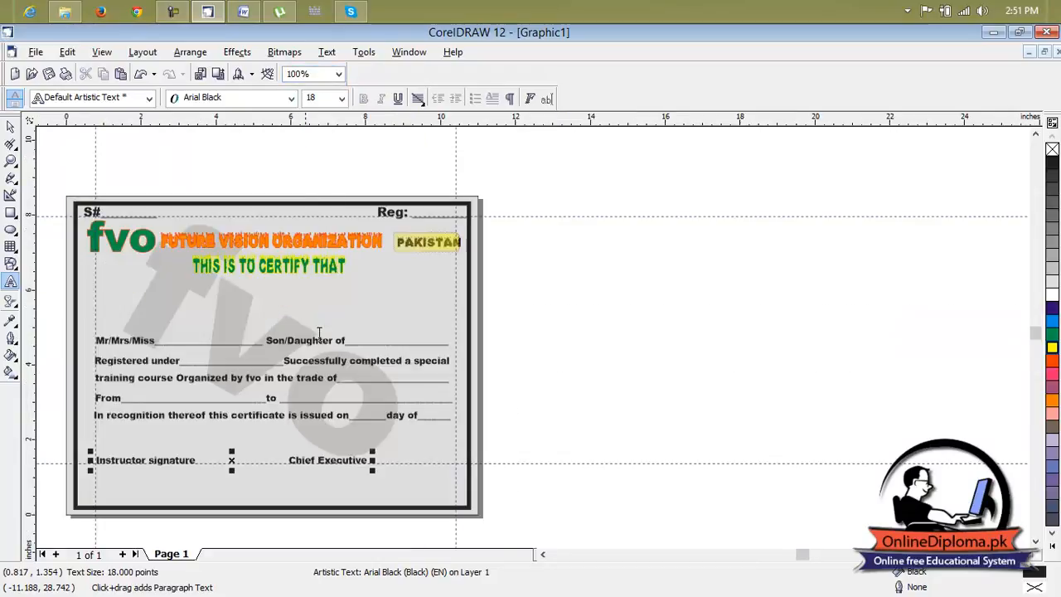
click(543, 554)
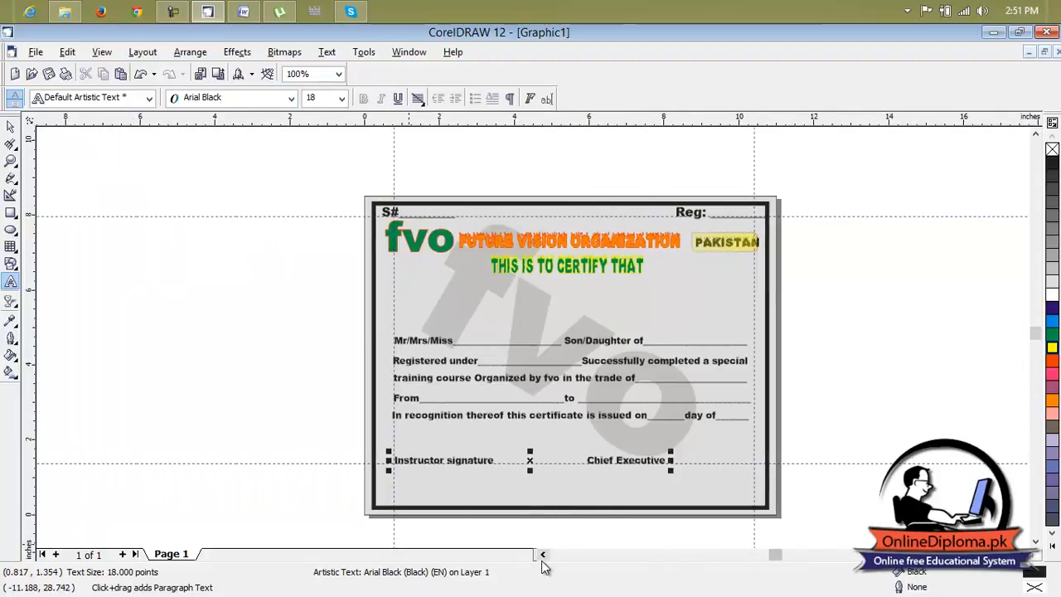
scroll(592, 486, up, 1)
scroll(558, 491, up, 1)
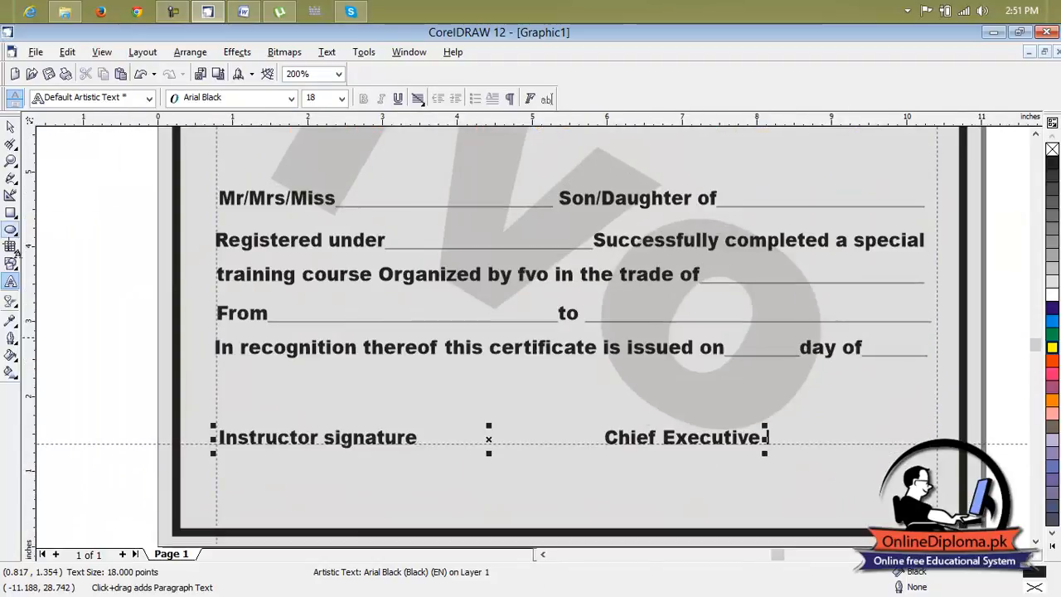
Shift the whole signature line sideways so that "Chief Executive" ends at the right vertical guideline.
click(12, 130)
click(685, 438)
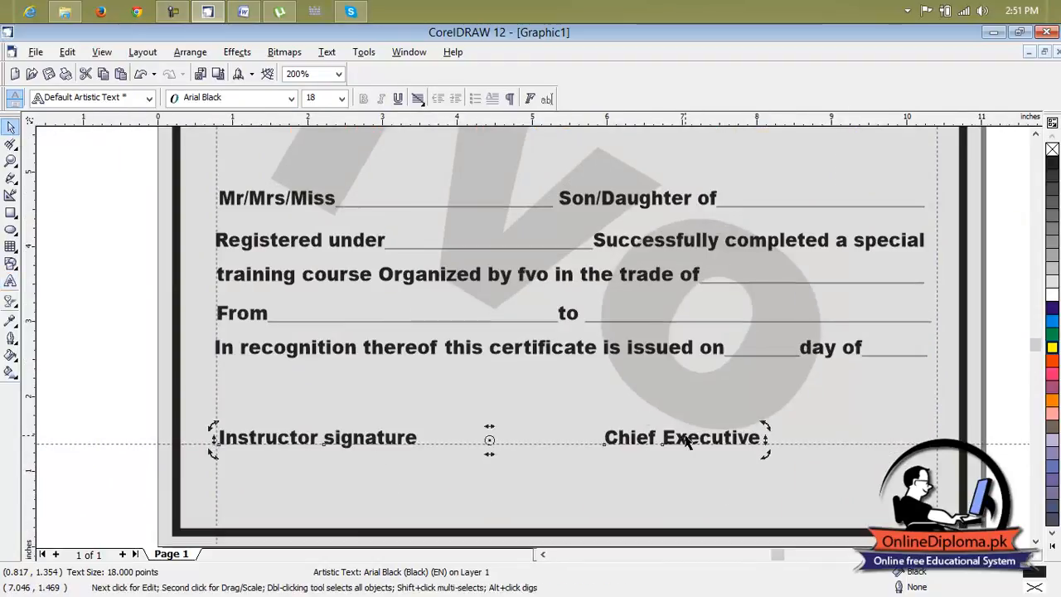
click(679, 454)
mouse_move(675, 445)
mouse_down()
mouse_move(867, 437)
mouse_move(850, 438)
mouse_up()
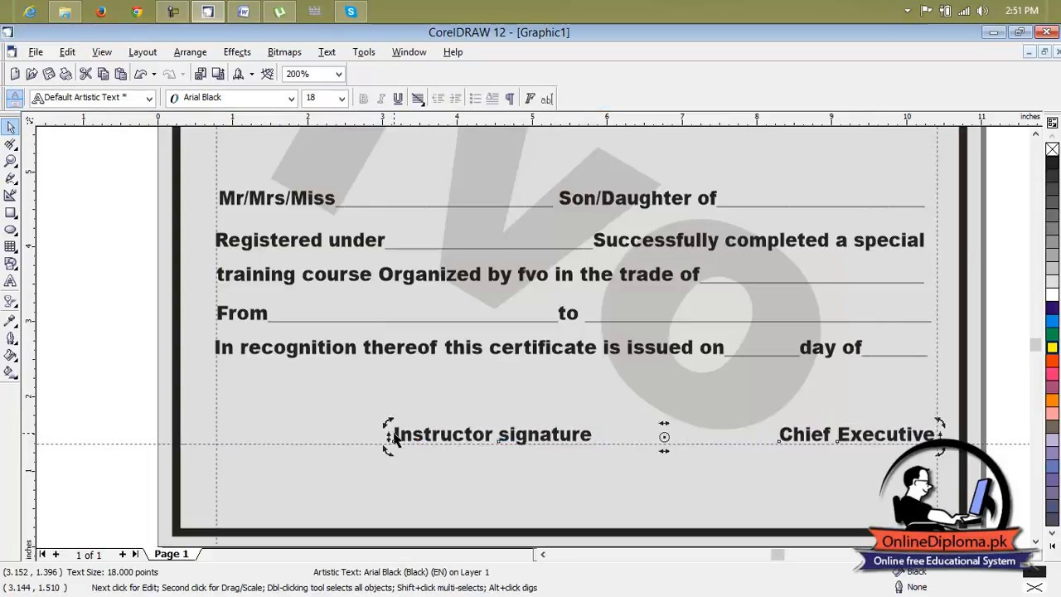
Move the signature line back to the left guideline and add spaces before "Chief Executive" until it ends at the right guideline.
click(11, 282)
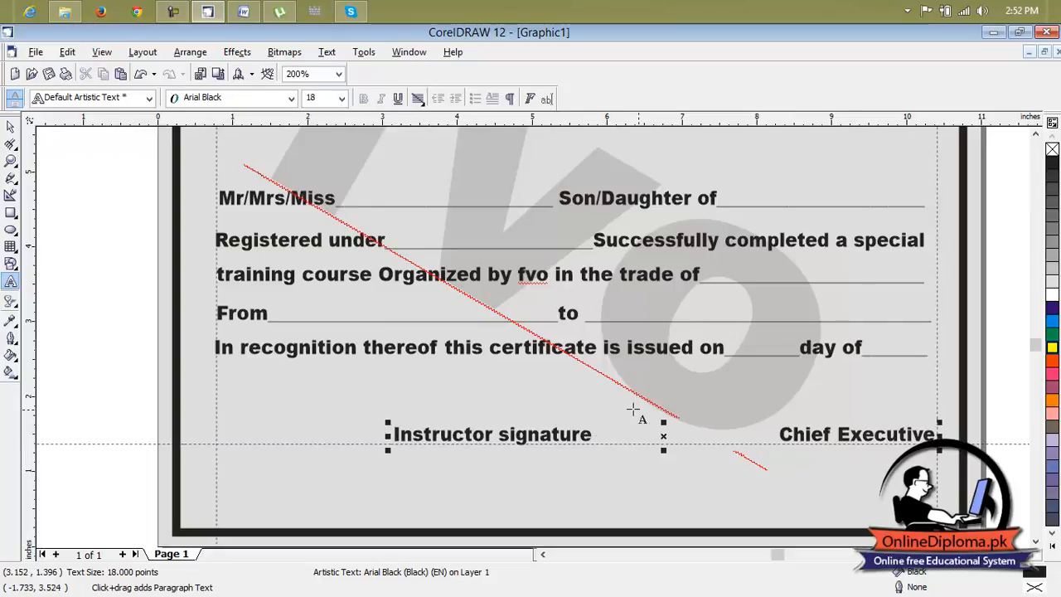
drag(663, 436, 483, 438)
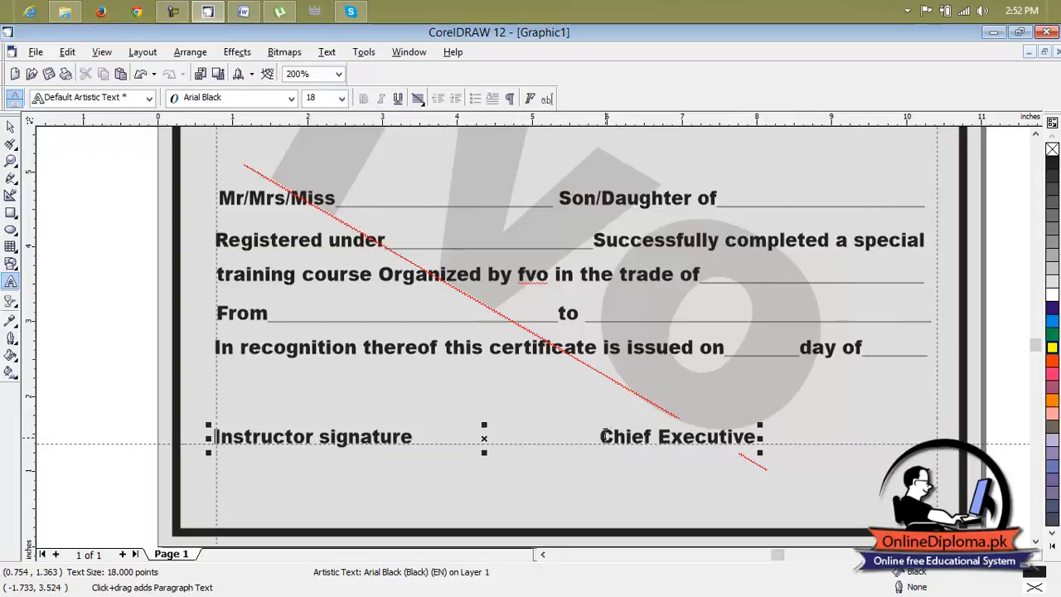
click(603, 437)
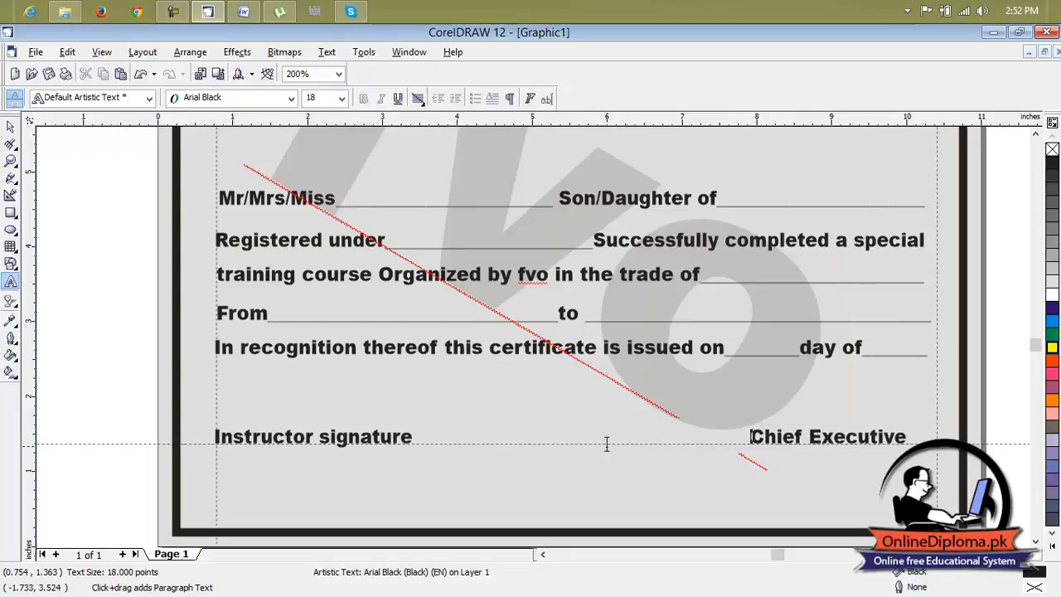
key(Escape)
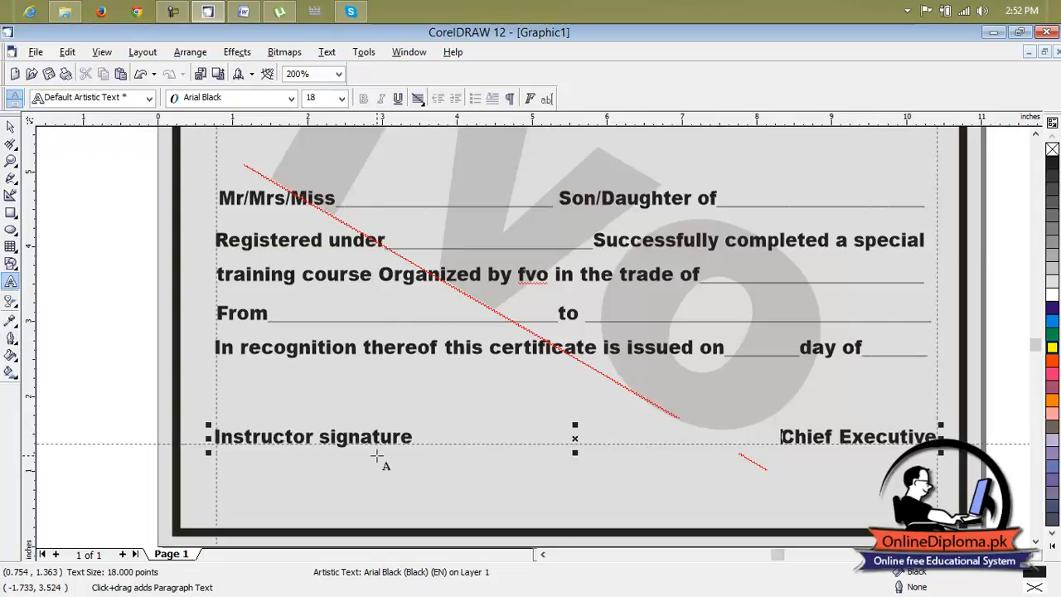
Draw a straight horizontal Bezier line about 2.61 inches long on the guideline beneath "Instructor signature".
click(11, 177)
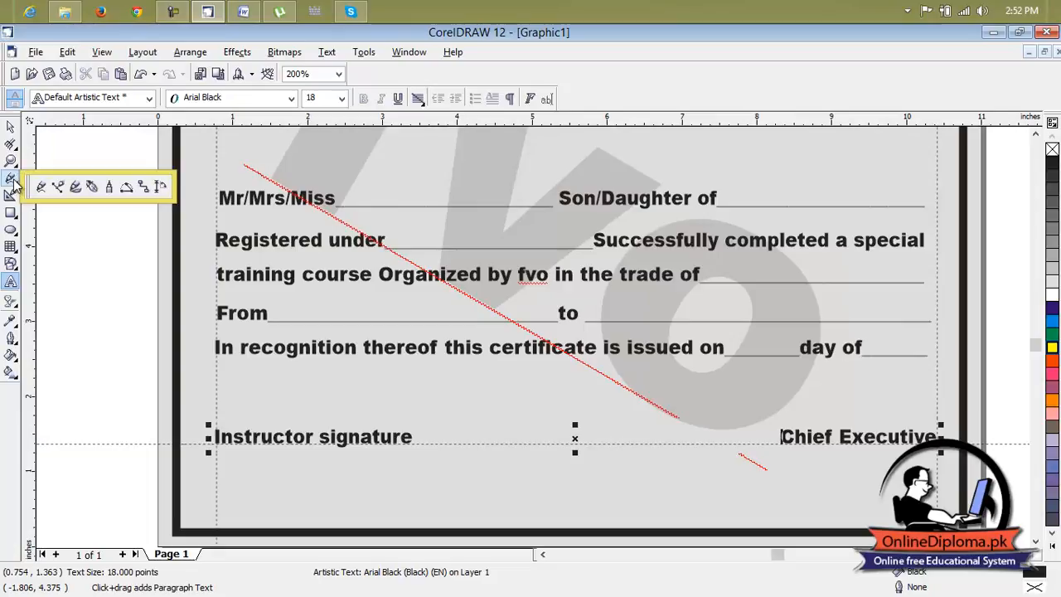
click(57, 186)
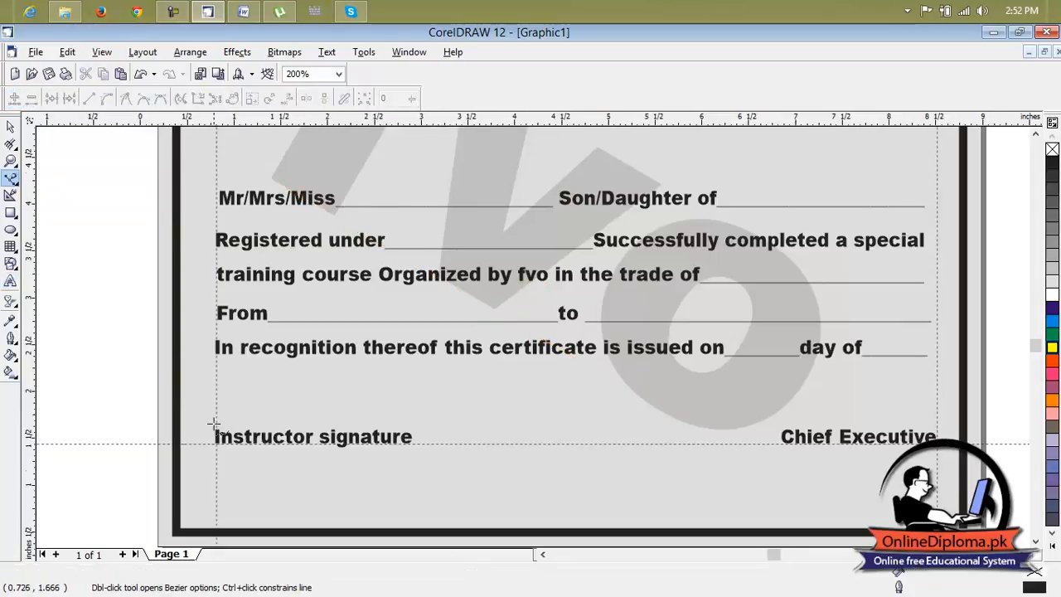
scroll(208, 421, up, 1)
click(213, 450)
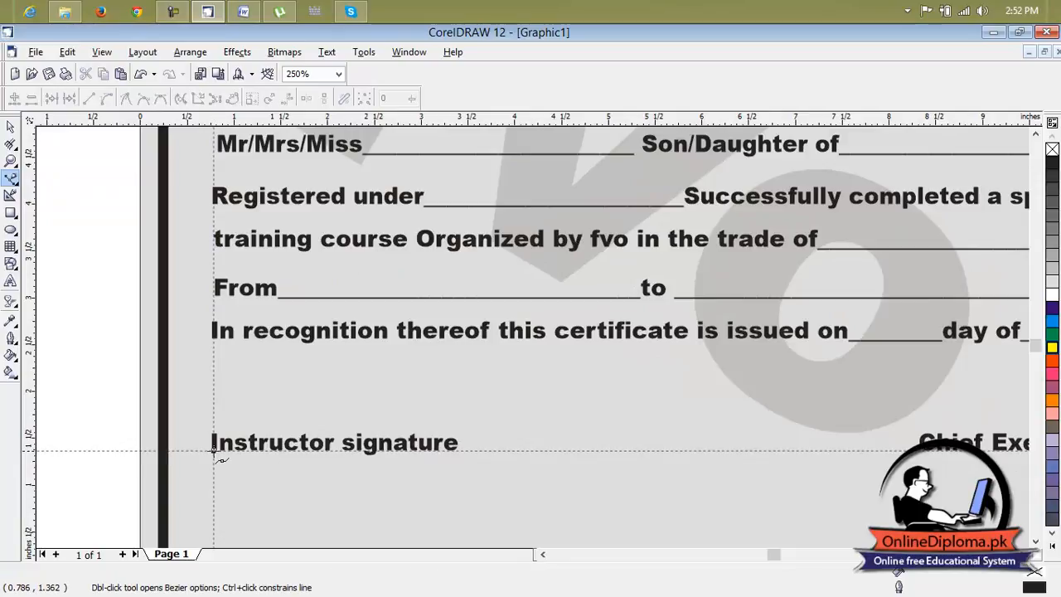
click(458, 449)
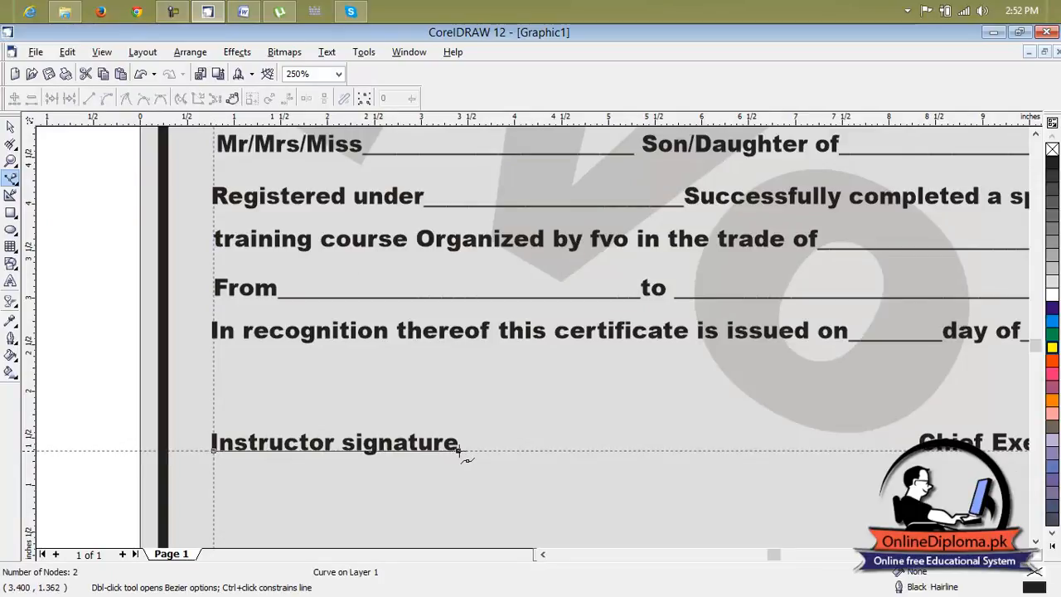
click(925, 452)
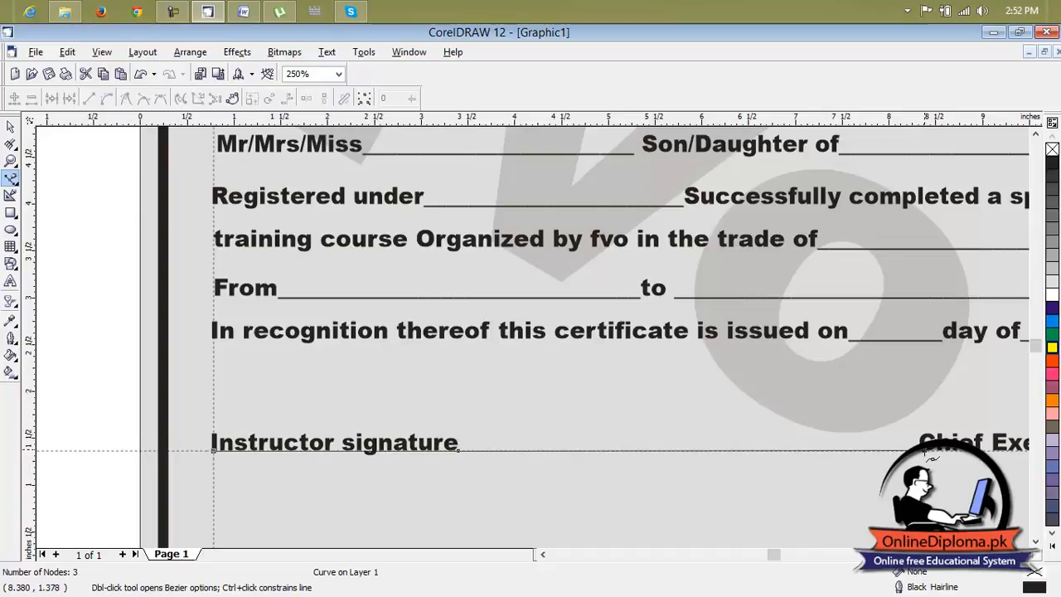
key(ctrl+z)
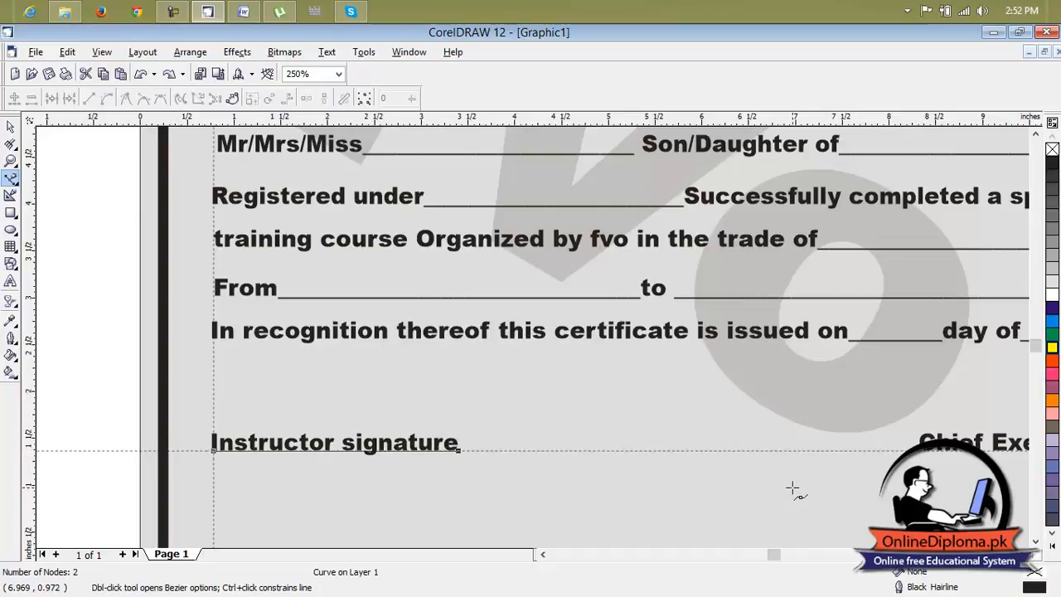
Move the line just above "Instructor signature" and set its outline width to 2 pt.
scroll(791, 490, down, 1)
click(10, 126)
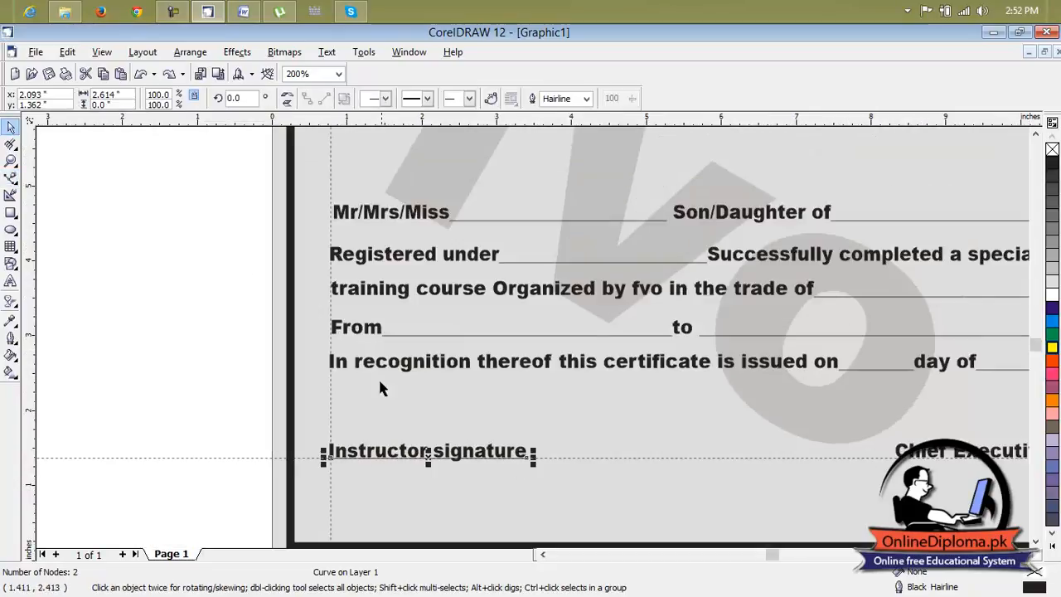
drag(426, 454, 428, 440)
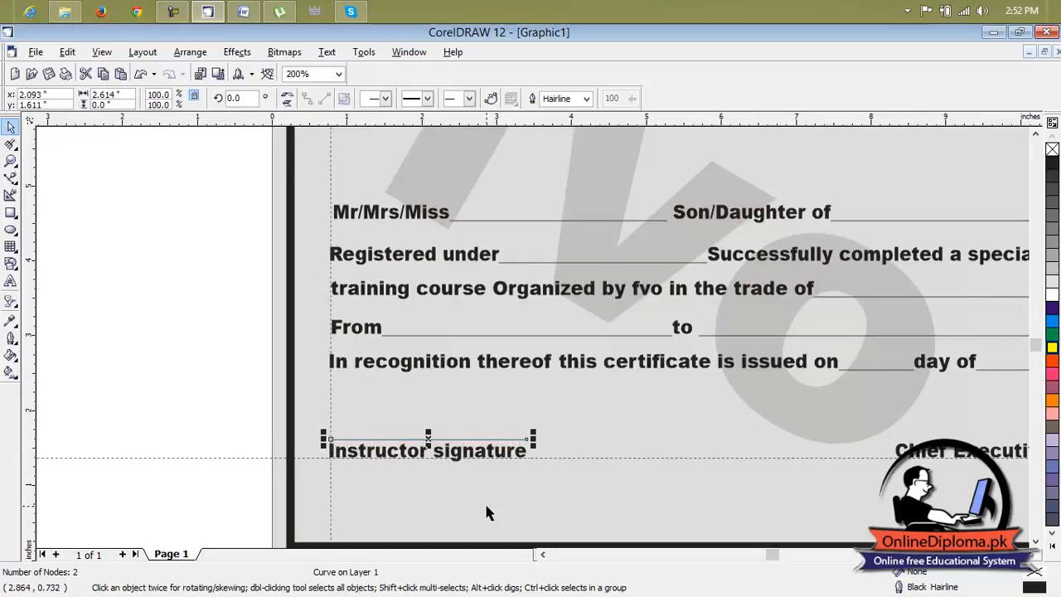
click(11, 339)
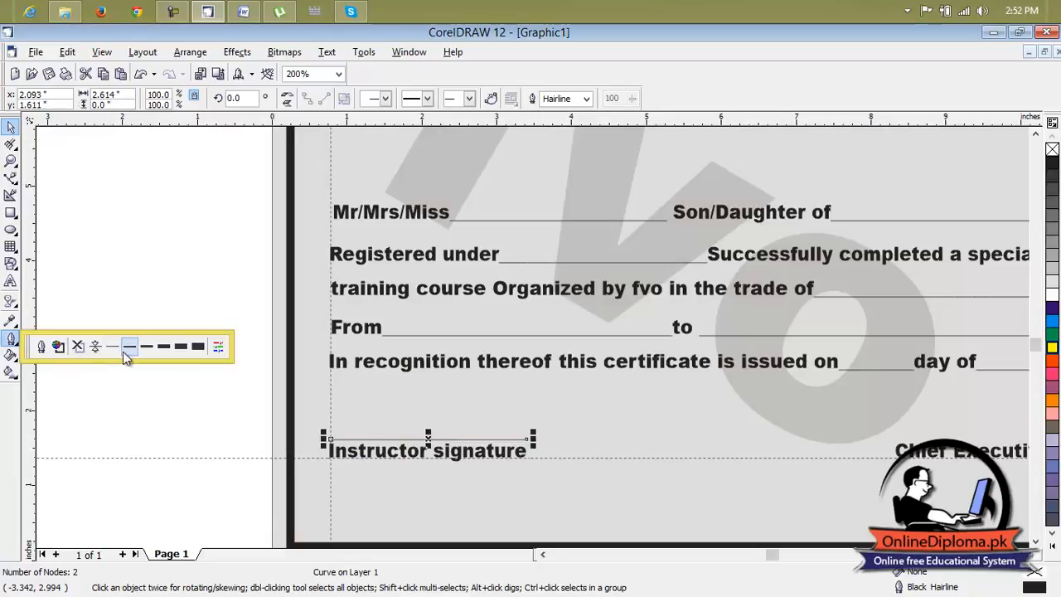
click(148, 347)
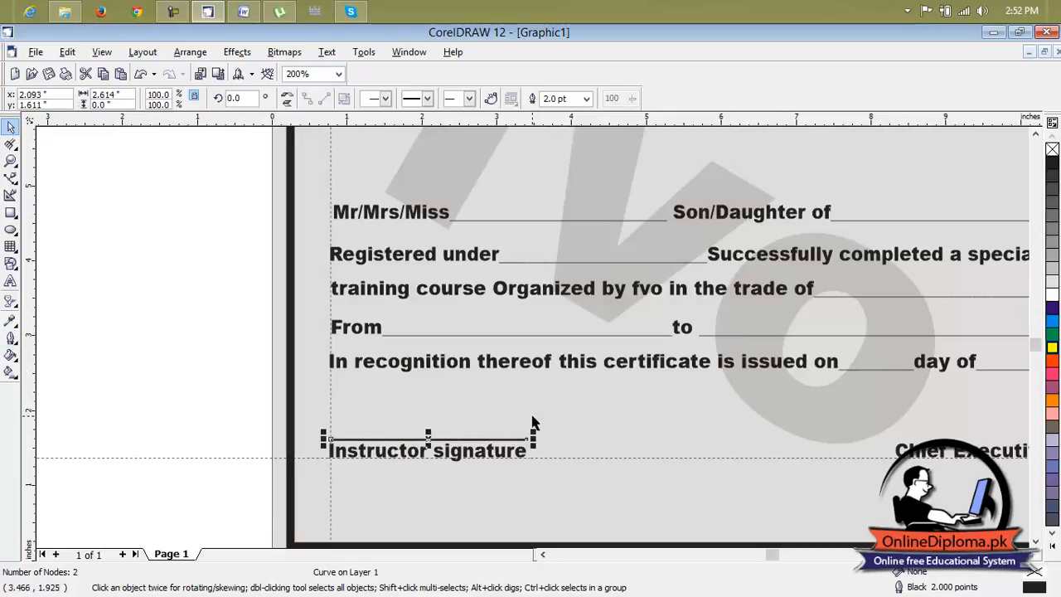
Duplicate the signature line and place the copy above "Chief Executive".
key(ctrl+d)
mouse_move(441, 420)
mouse_down()
mouse_move(885, 438)
mouse_move(938, 427)
mouse_up()
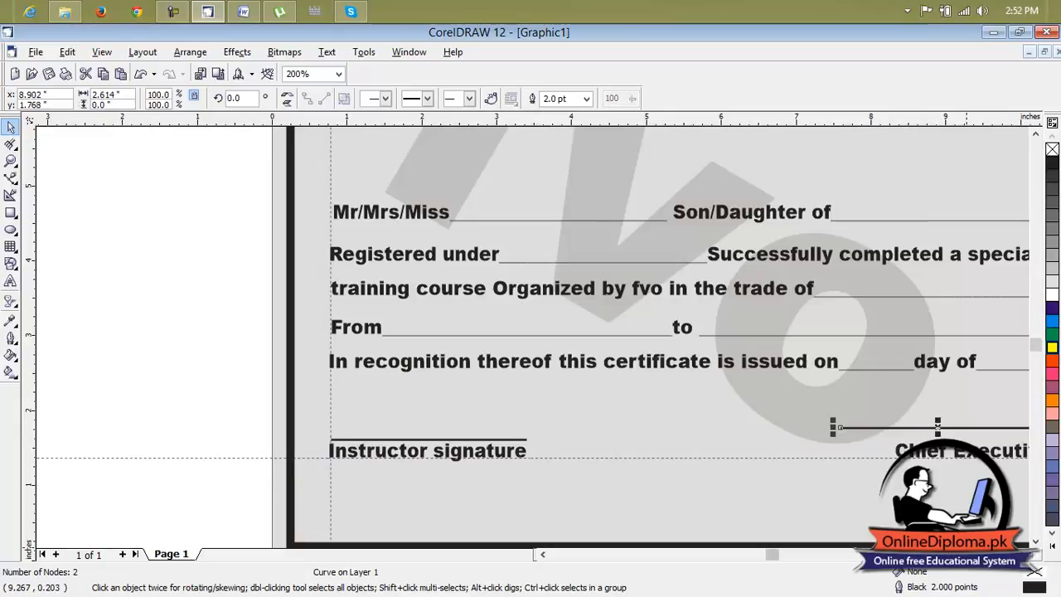
click(1024, 554)
click(1024, 554)
click(1024, 555)
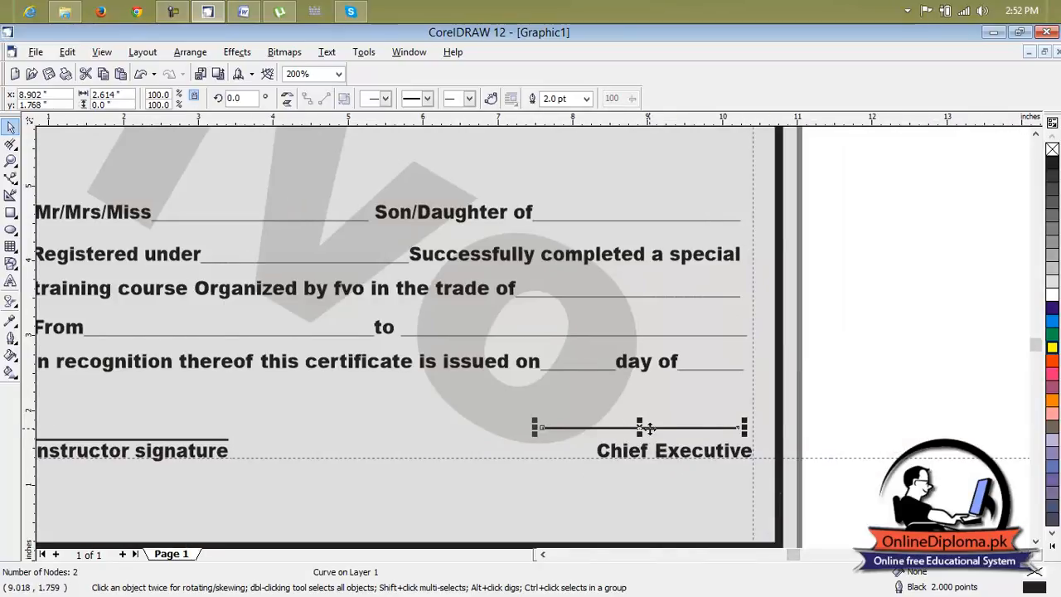
Shorten the copied line to the width of "Chief Executive" and lower it to just above the label.
drag(536, 428, 592, 428)
drag(668, 428, 685, 438)
drag(608, 435, 596, 434)
click(445, 439)
scroll(445, 439, down, 1)
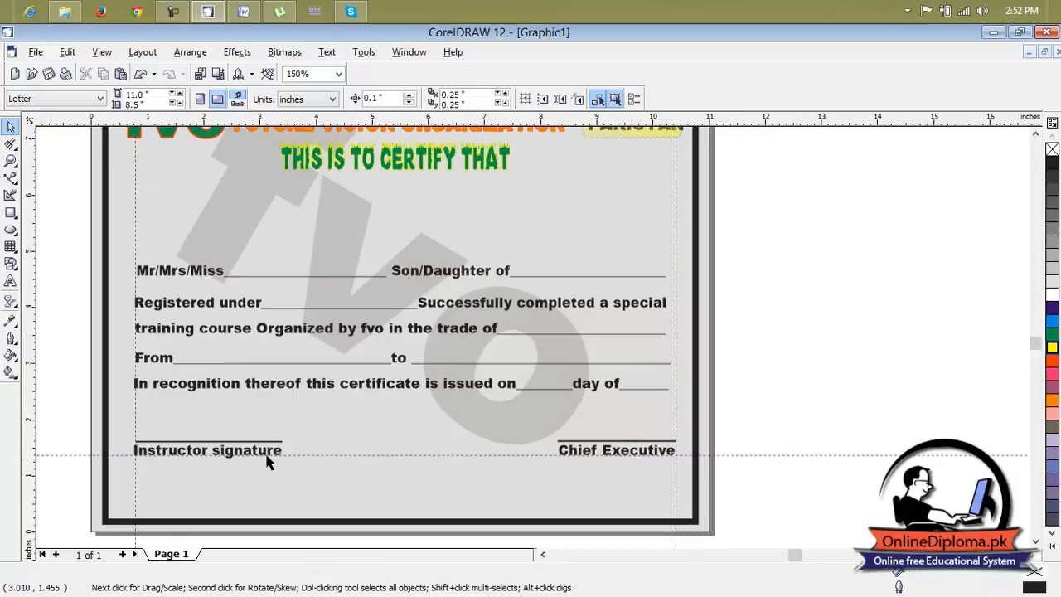
Move the "THIS IS TO CERTIFY THAT" heading slightly down, away from the organization title.
scroll(440, 448, down, 1)
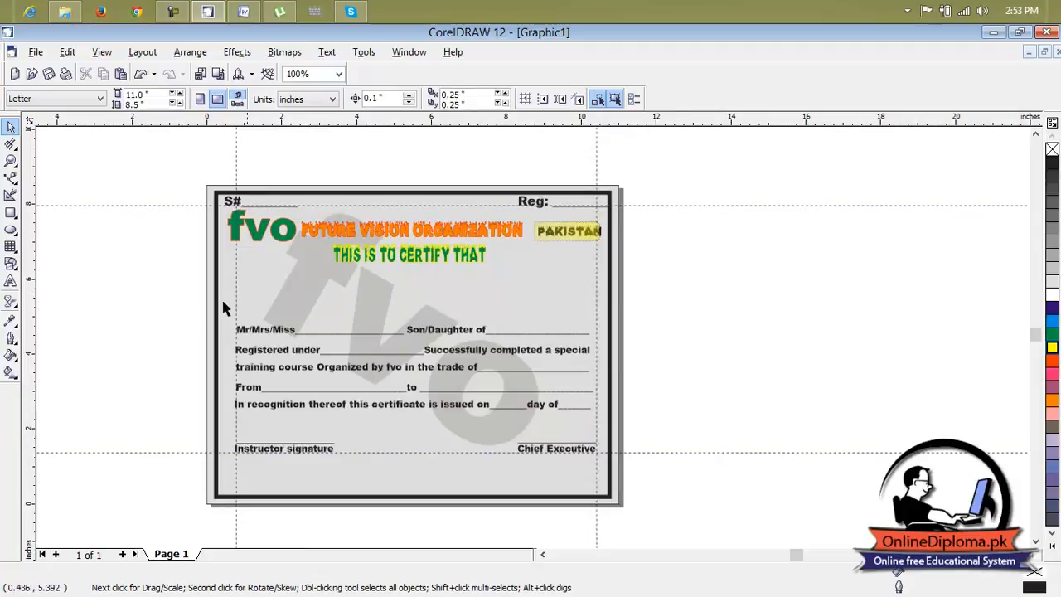
click(375, 261)
drag(404, 255, 406, 271)
key(Escape)
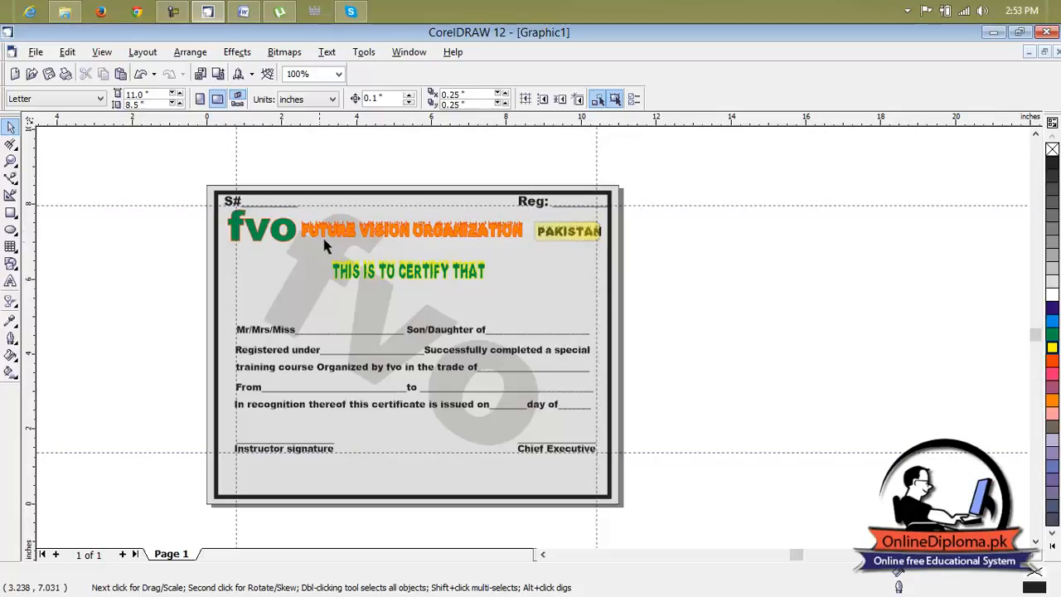
Lower the green fvo logo, the "FUTURE VISION ORGANIZATION" title and the yellow box behind "PAKISTAN" by about the same amount.
click(265, 229)
drag(265, 229, 268, 247)
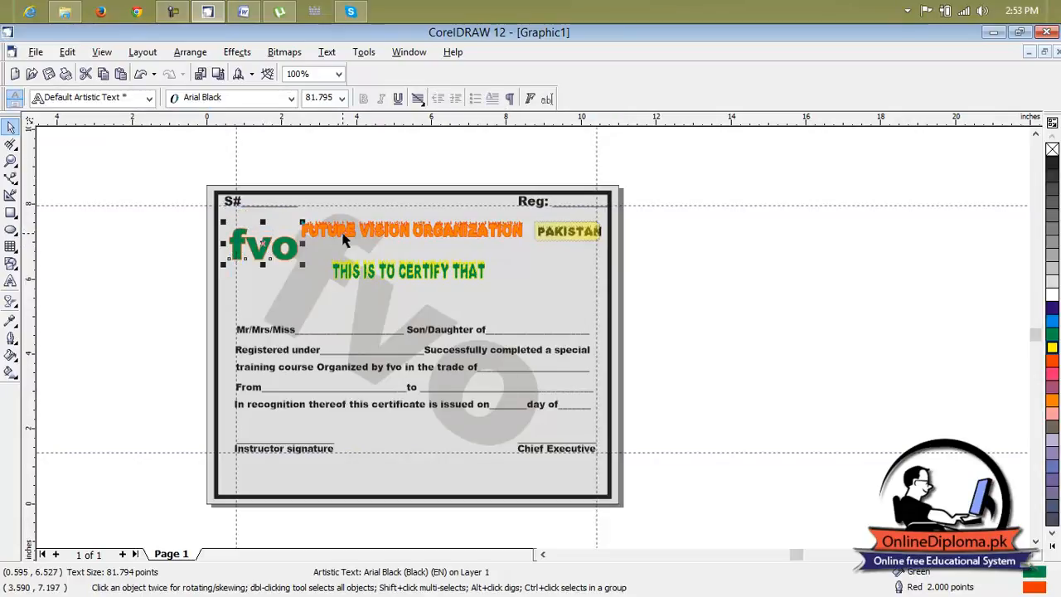
click(350, 233)
drag(411, 230, 414, 249)
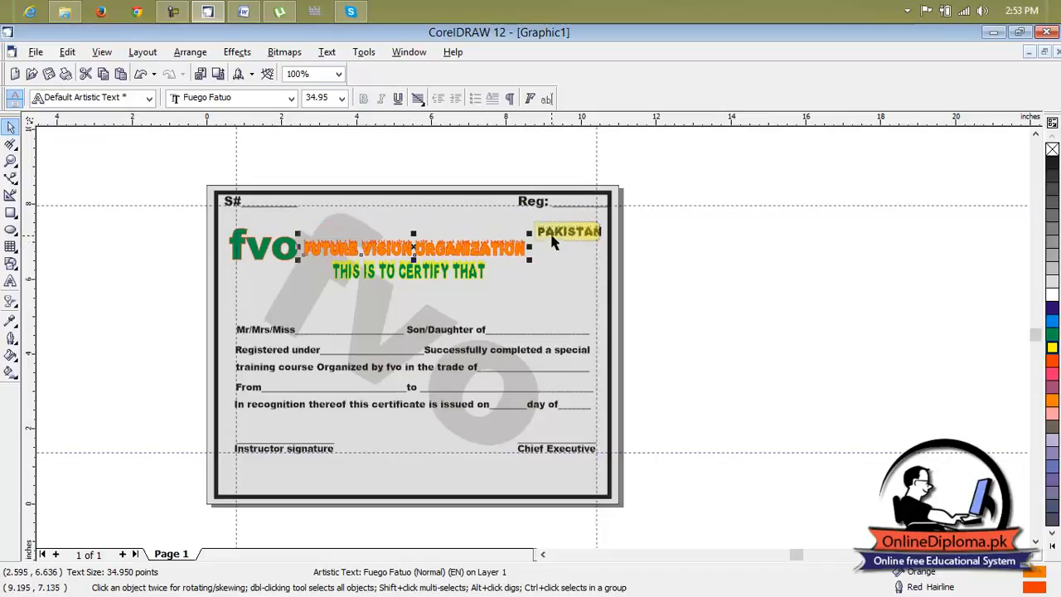
click(564, 233)
drag(564, 234, 565, 250)
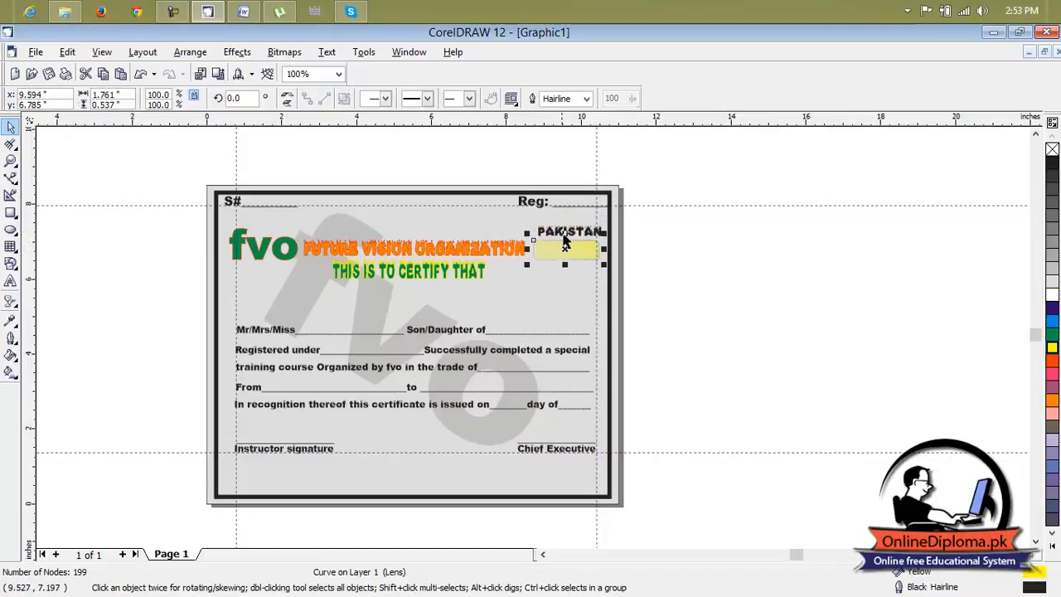
Move the serial and registration row below its guideline, starting at the left vertical guideline, and narrow it to end near the right one.
click(547, 206)
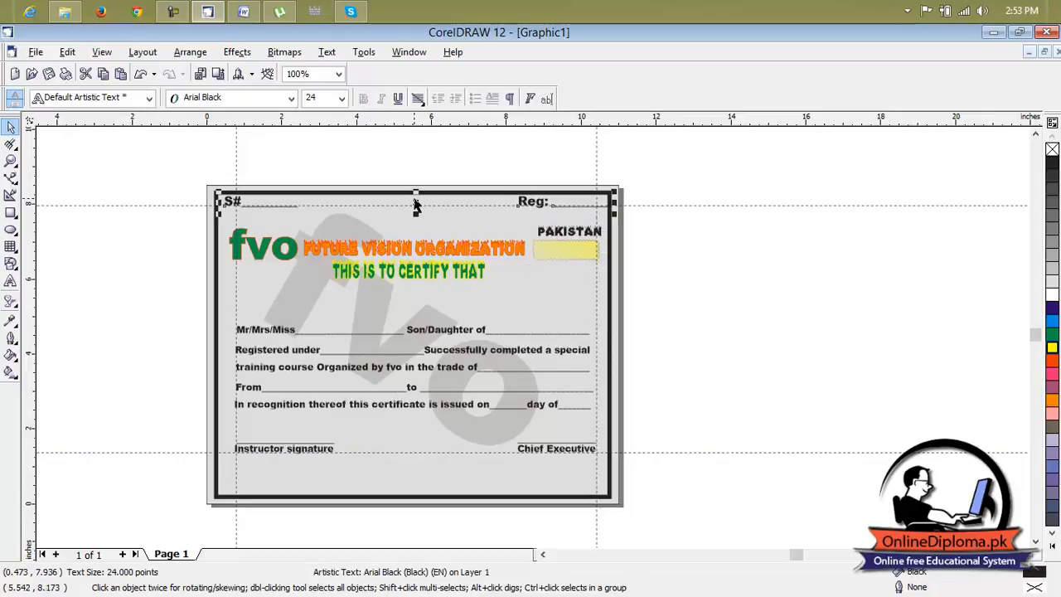
drag(416, 202, 427, 217)
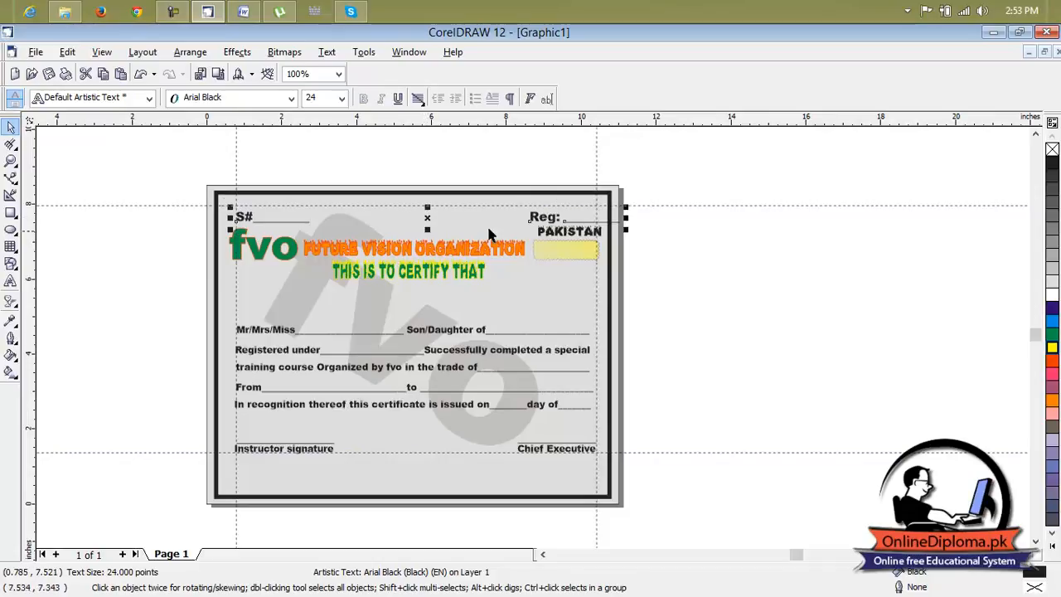
drag(626, 217, 607, 218)
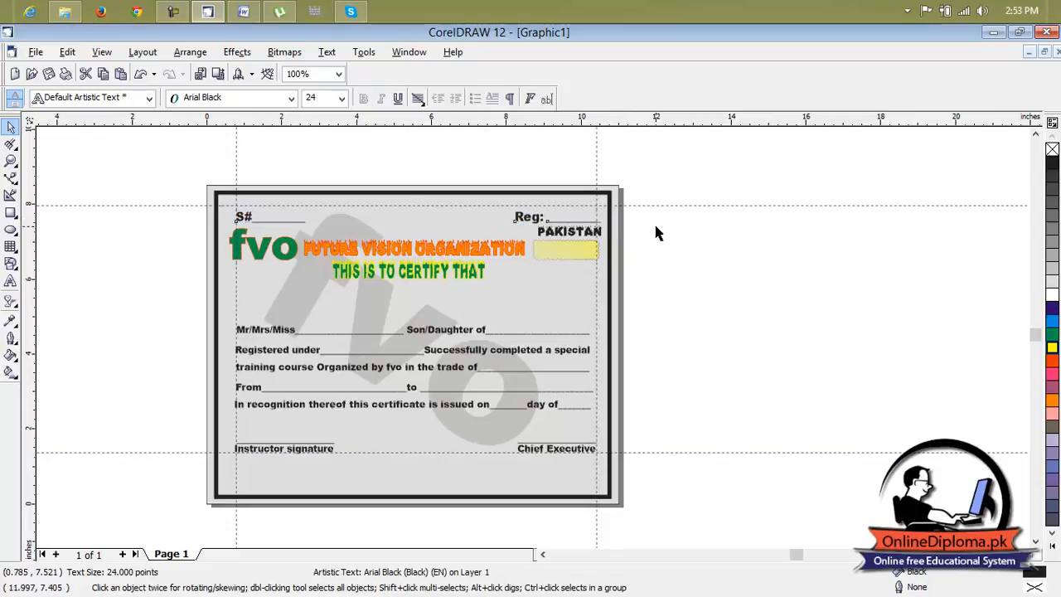
Delete the two horizontal and two vertical guidelines around the certificate content.
click(672, 253)
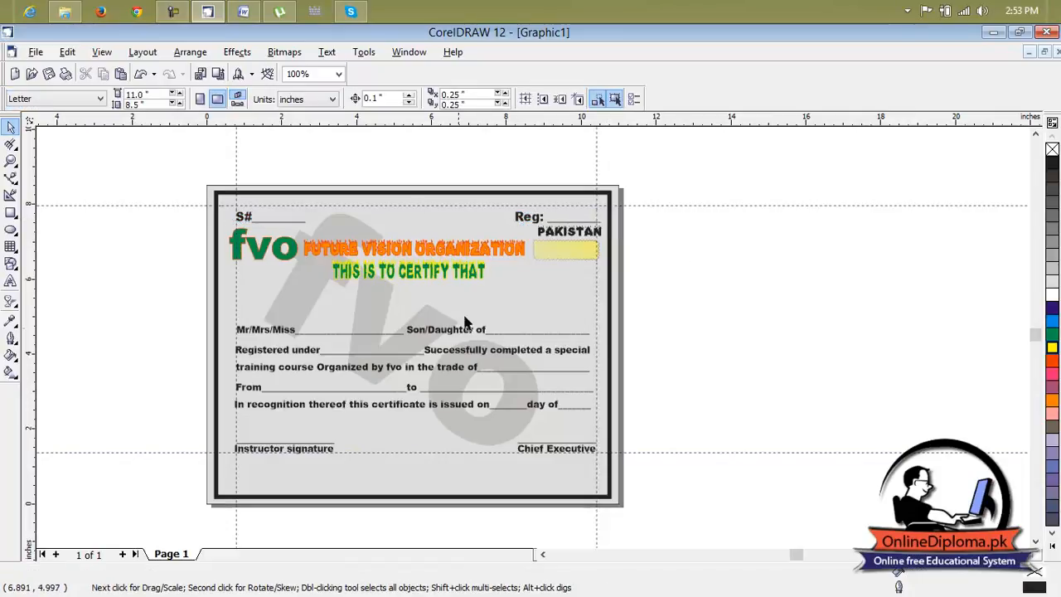
click(458, 334)
click(734, 360)
click(162, 452)
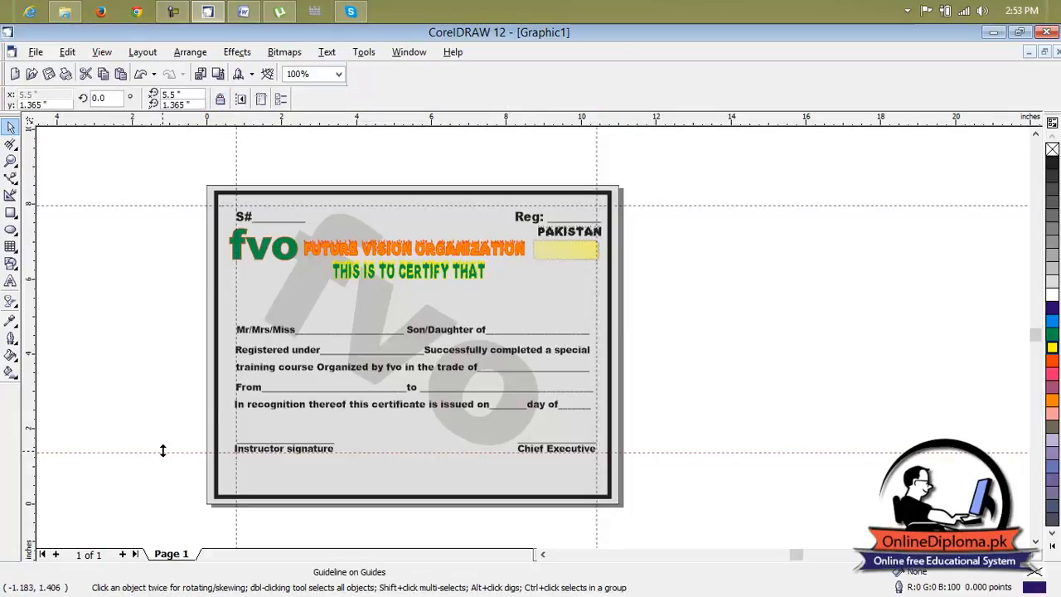
key(Delete)
click(177, 203)
key(Delete)
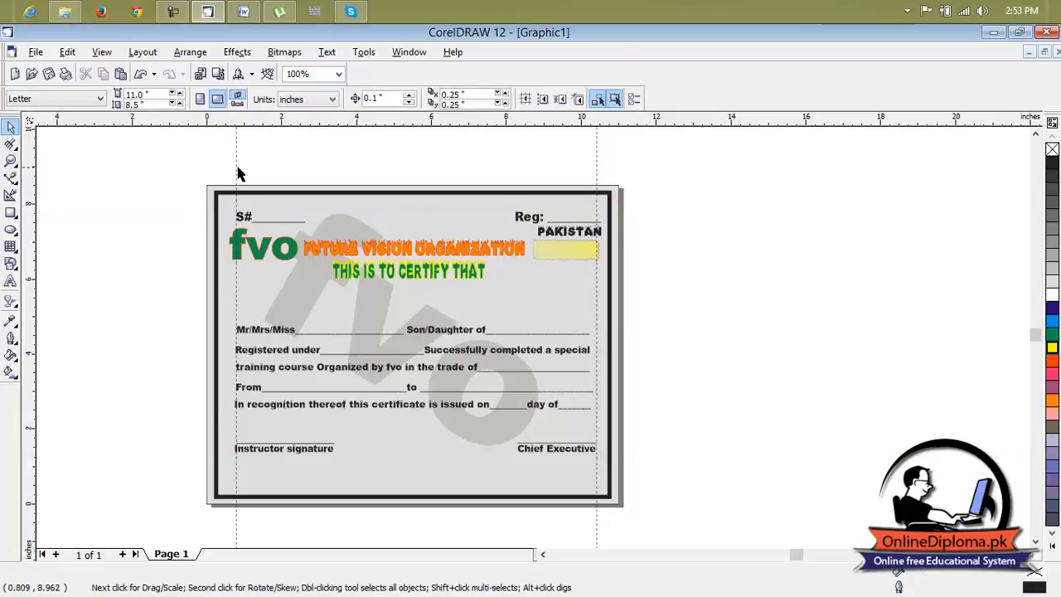
click(236, 162)
click(597, 162)
key(Delete)
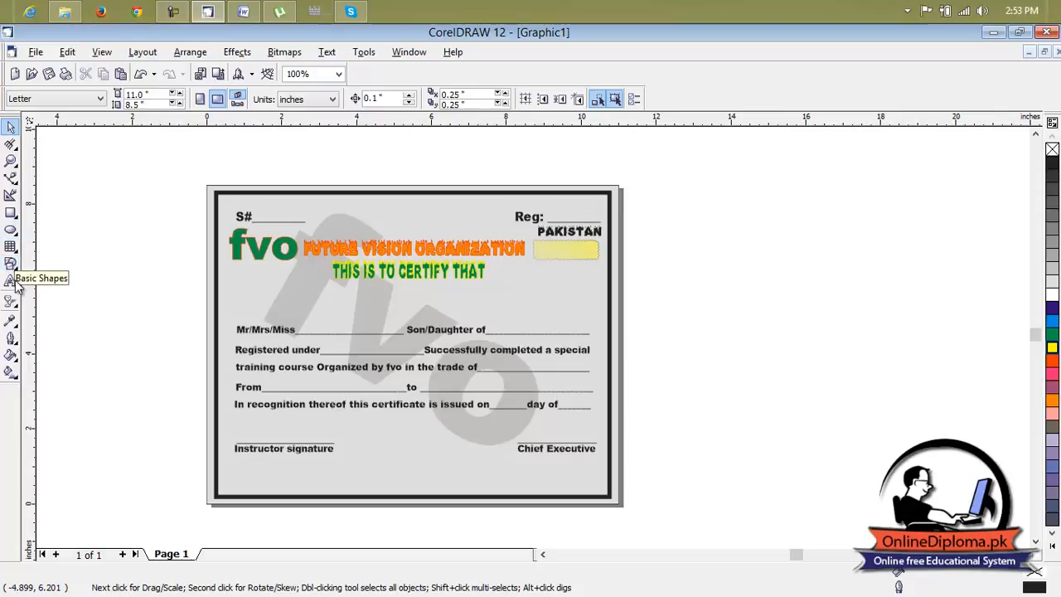
Draw a 10-sided polygon about 2.92 by 2.72 inches on the empty area to the right of the certificate.
click(14, 248)
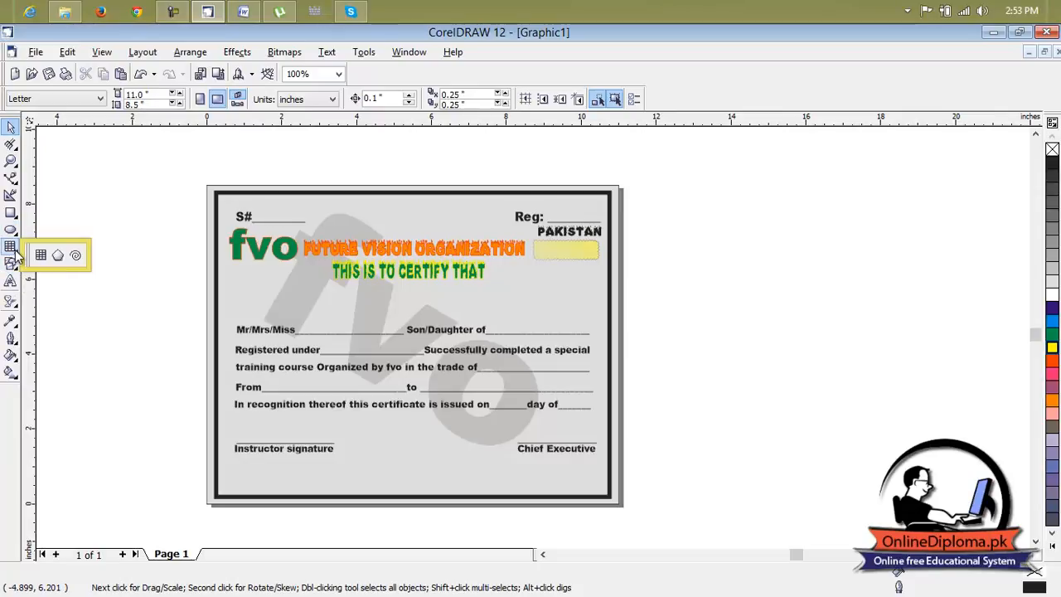
click(57, 255)
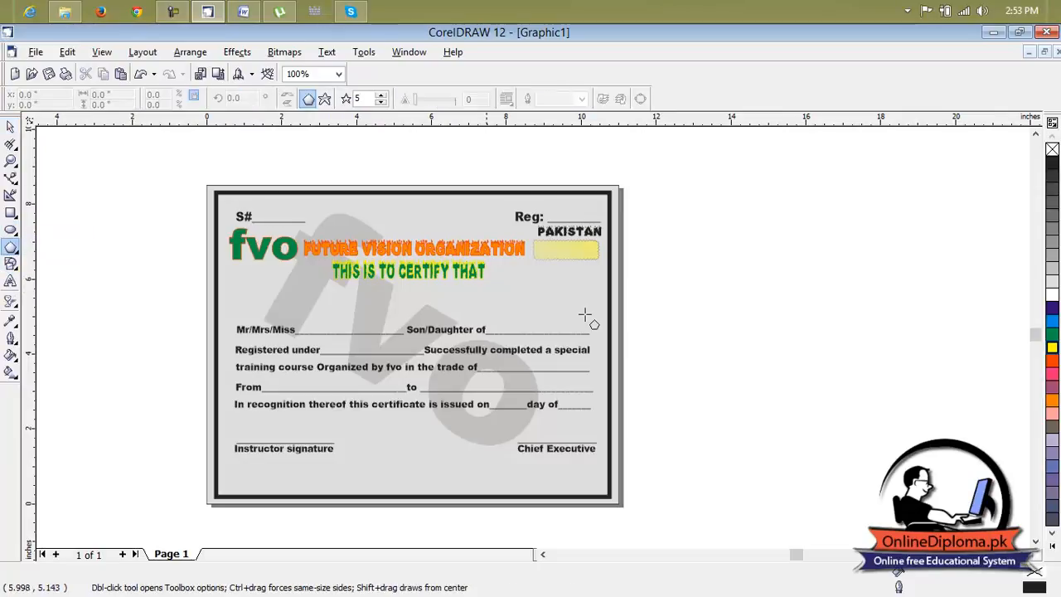
click(381, 96)
click(380, 95)
click(380, 95)
click(381, 96)
drag(766, 292, 882, 392)
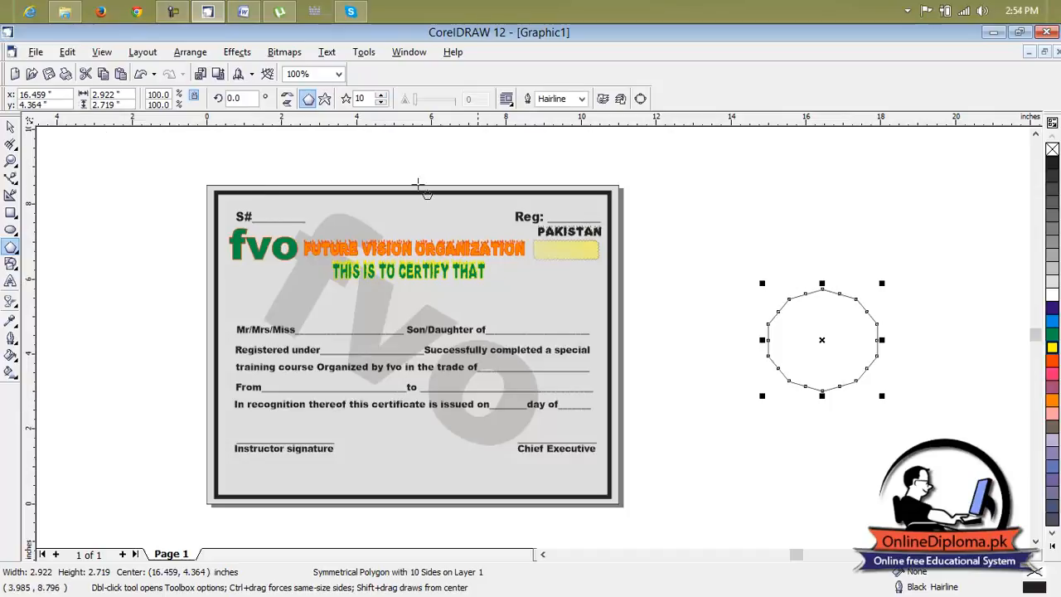
Reshape the polygon into a star by pulling its topmost node inward with the Shape tool.
scroll(834, 308, up, 2)
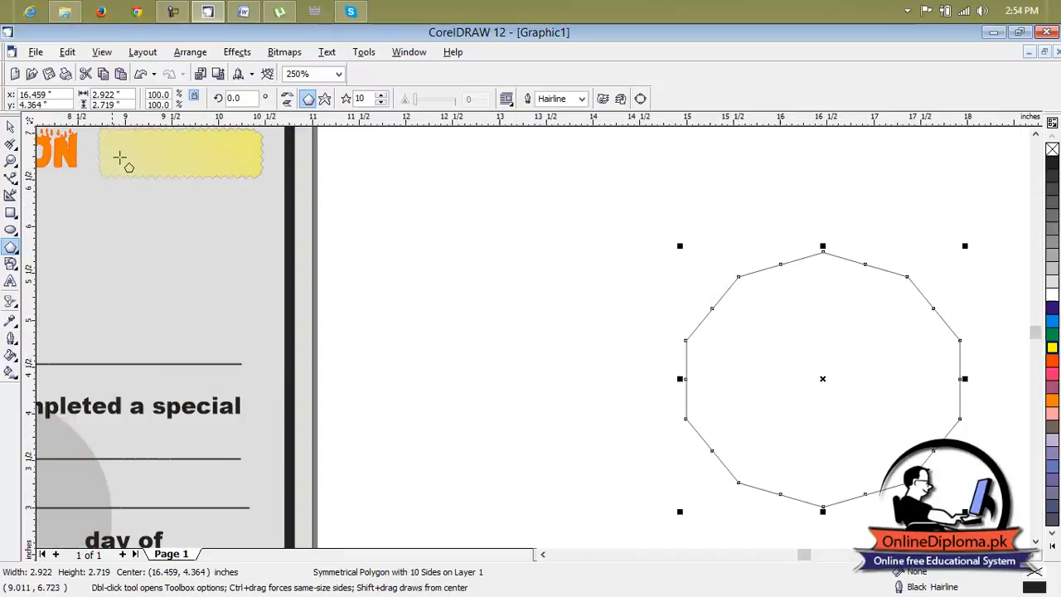
click(13, 150)
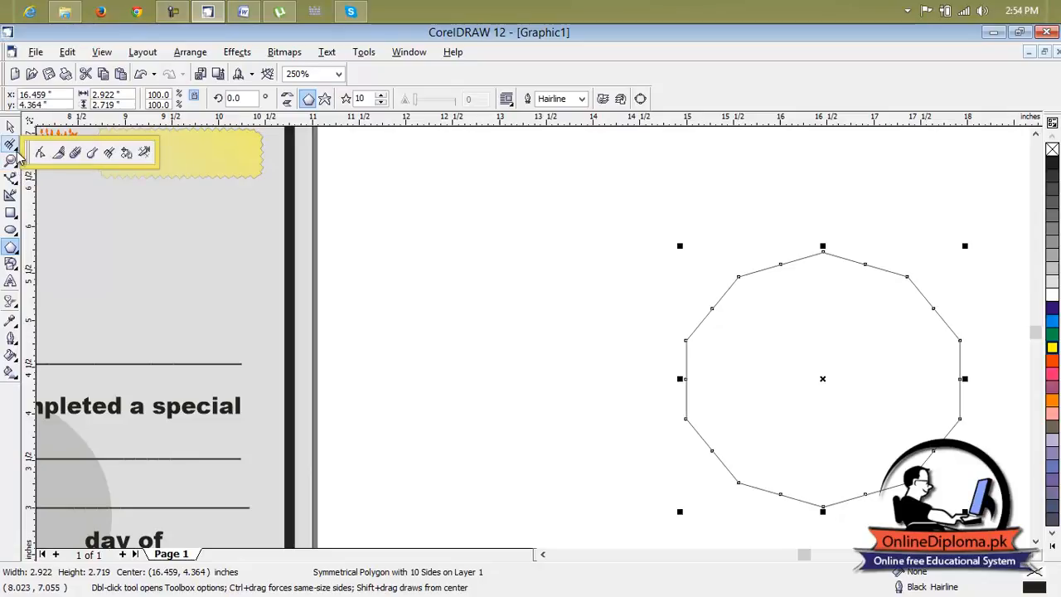
click(39, 151)
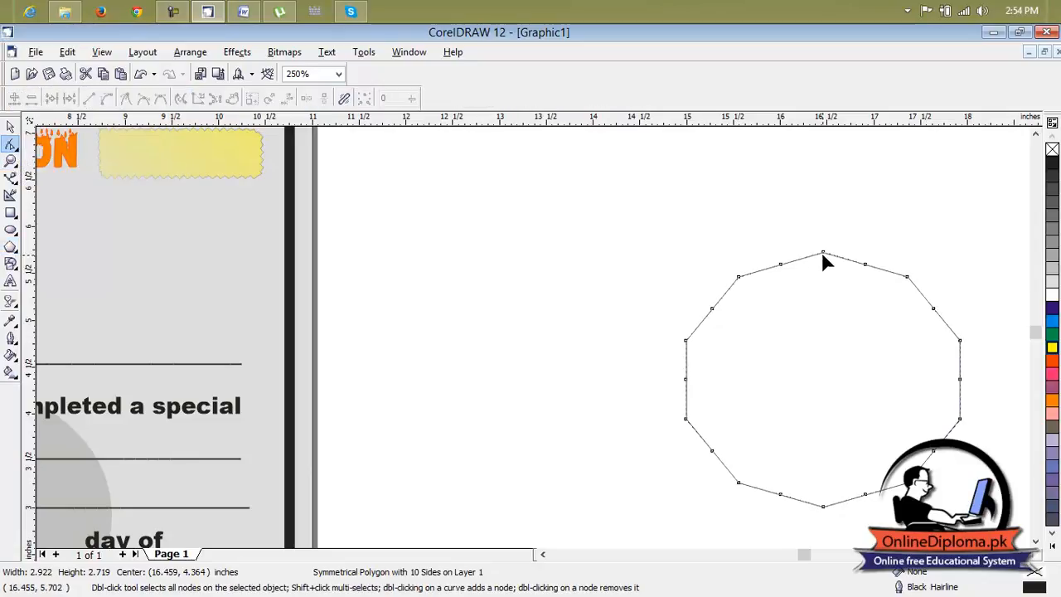
drag(824, 254, 821, 301)
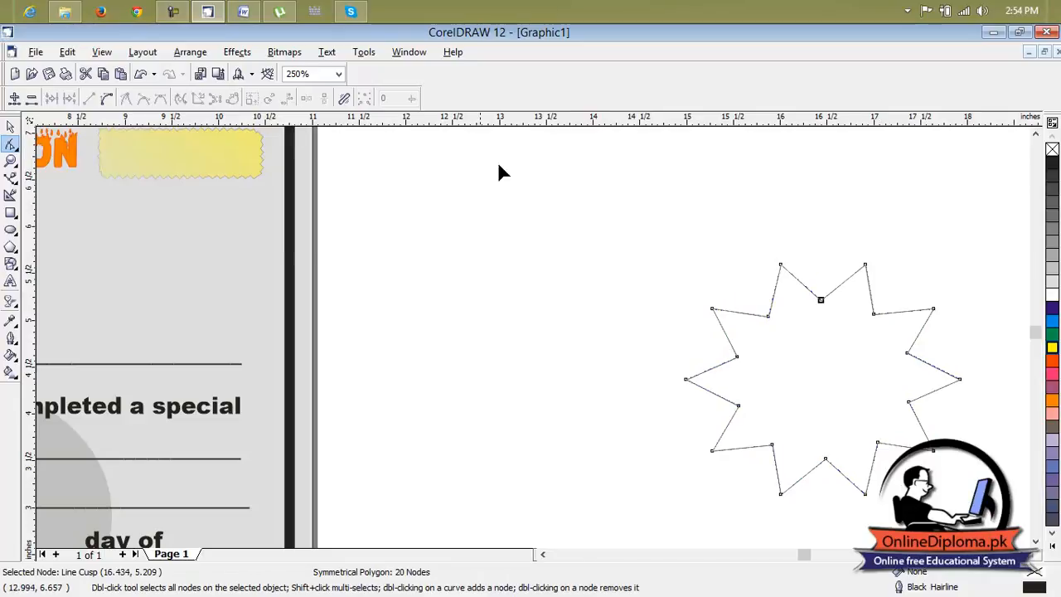
Increase the star's number of points to 18 and fill it with black.
click(10, 253)
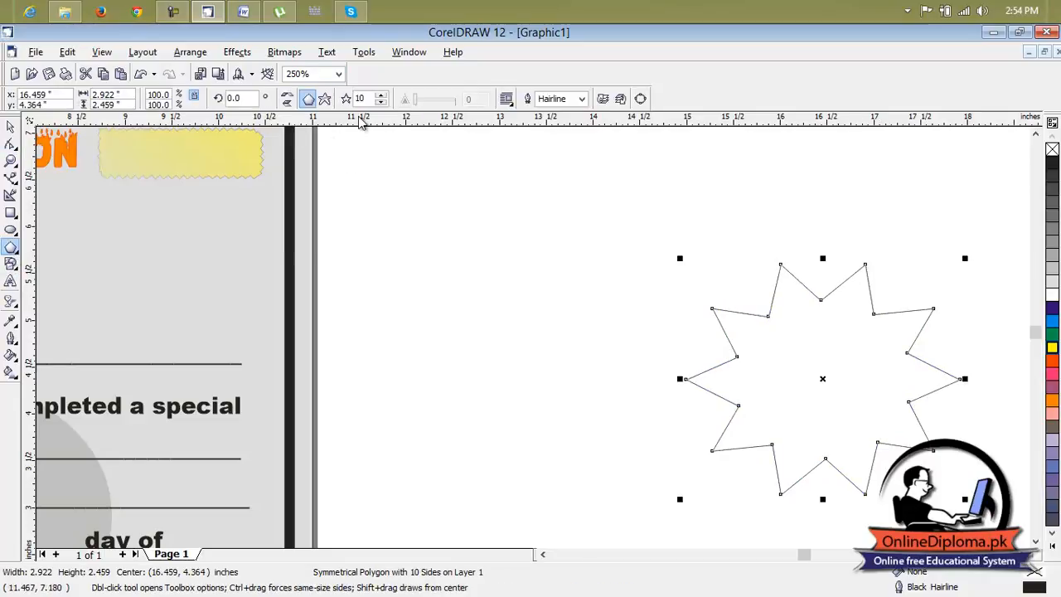
click(382, 95)
click(382, 95)
click(382, 96)
click(381, 96)
click(381, 96)
click(381, 95)
click(382, 95)
click(381, 95)
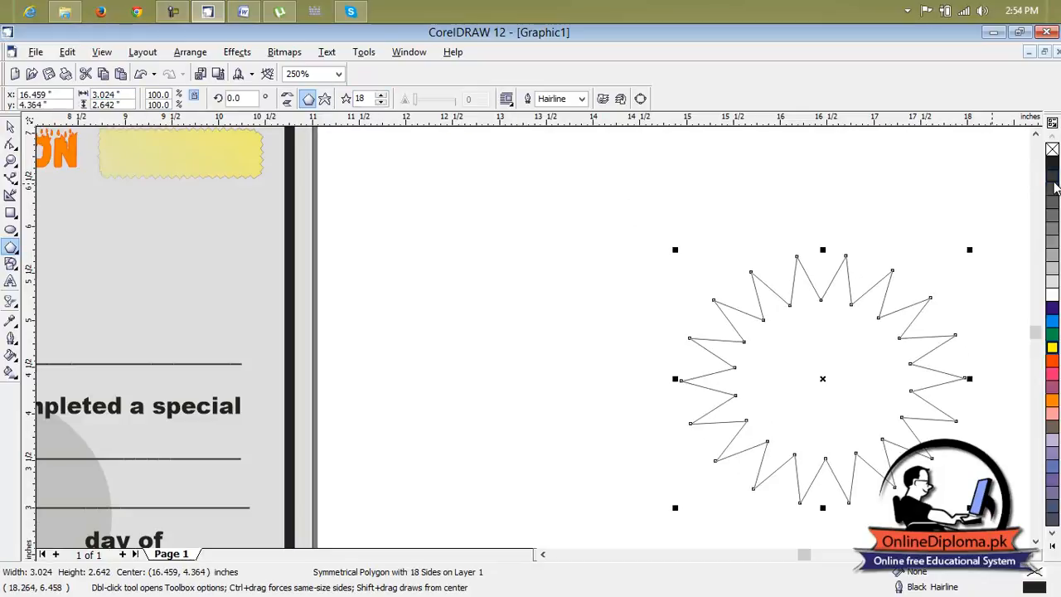
click(1053, 163)
click(927, 323)
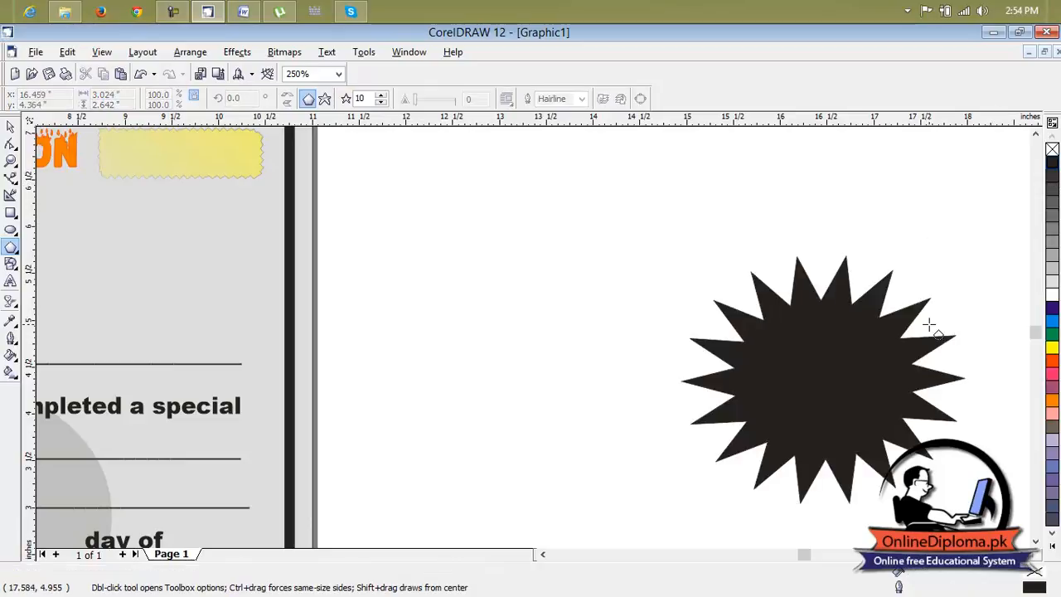
Add the artistic text "Fvo" between the certificate and the star and set its font to Fuego Fatuo.
click(11, 282)
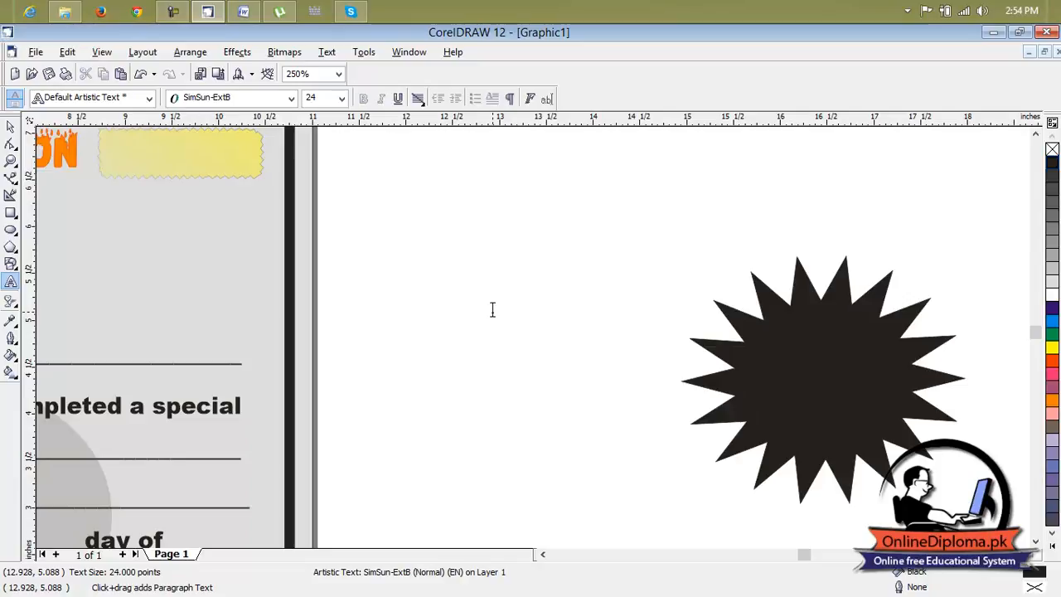
text(f)
click(10, 126)
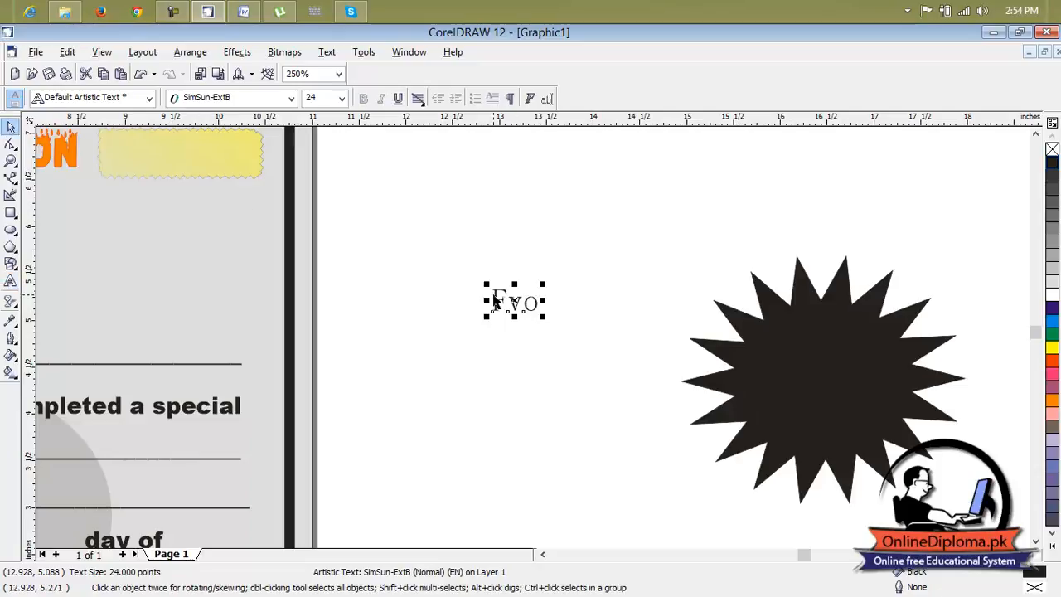
click(261, 96)
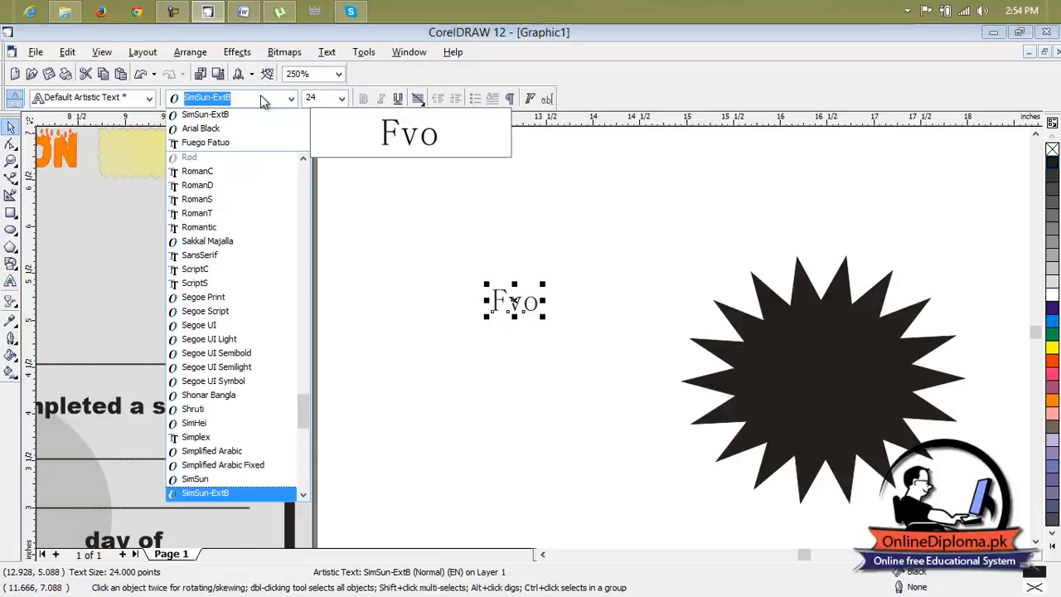
click(239, 142)
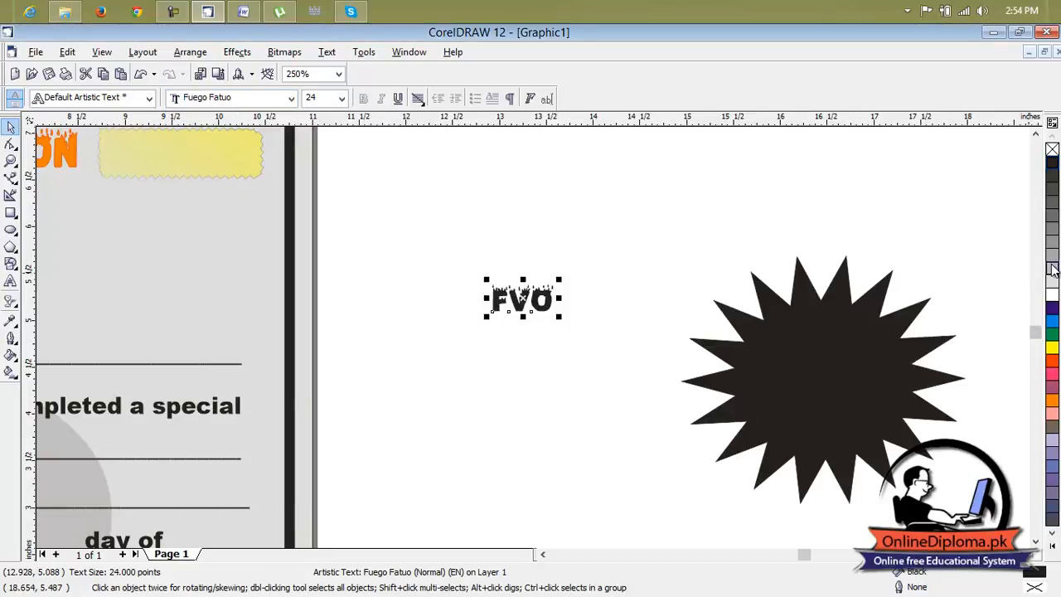
Fill the FVO text with Walnut.
click(1052, 548)
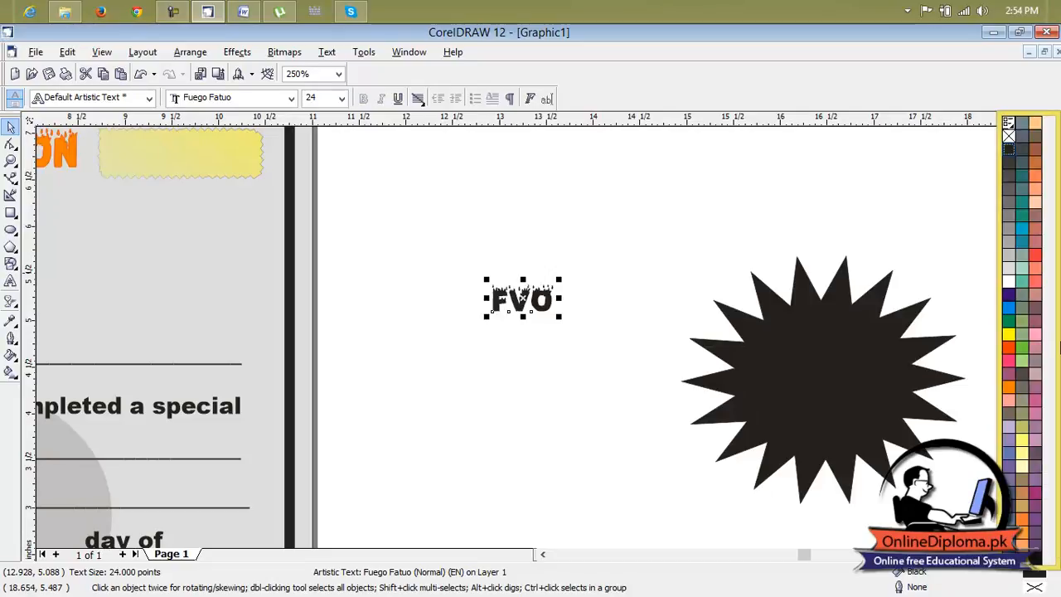
click(1036, 136)
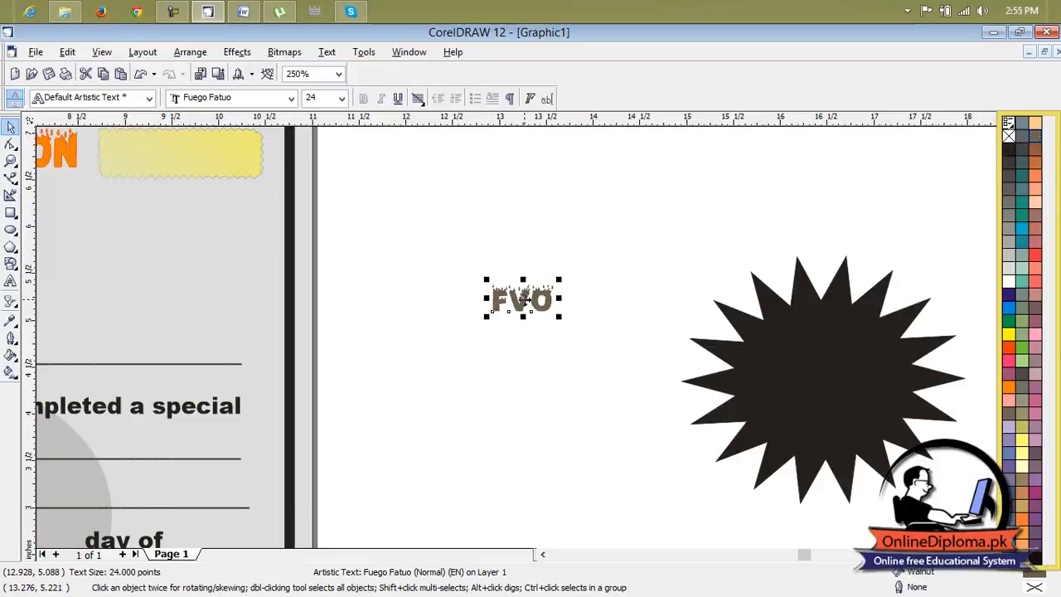
click(625, 339)
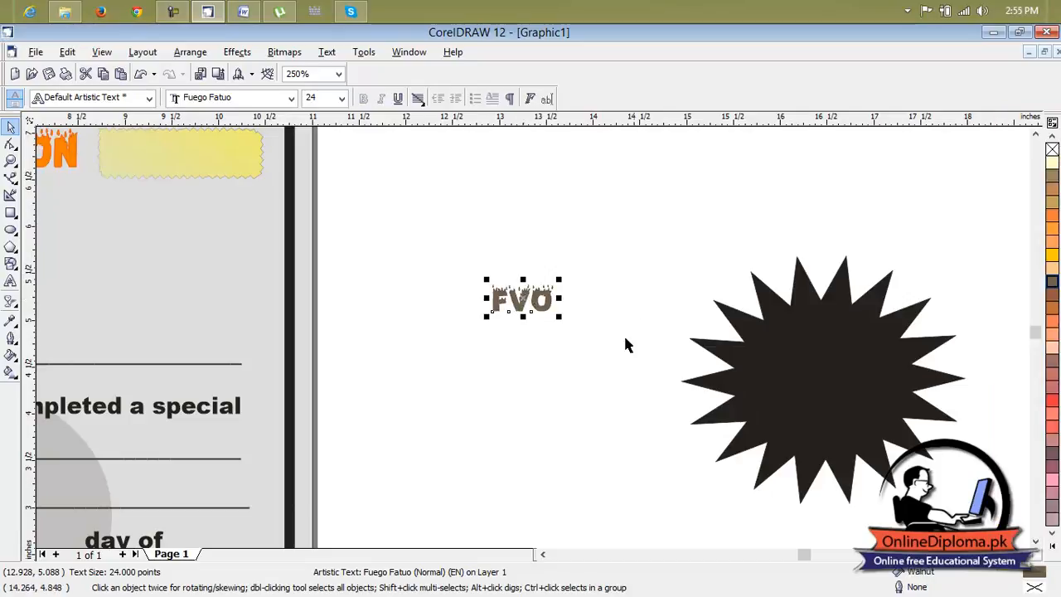
click(648, 277)
Move the FVO text onto the black star, enlarge it to about 64.7 points, narrow it slightly and center it.
click(520, 305)
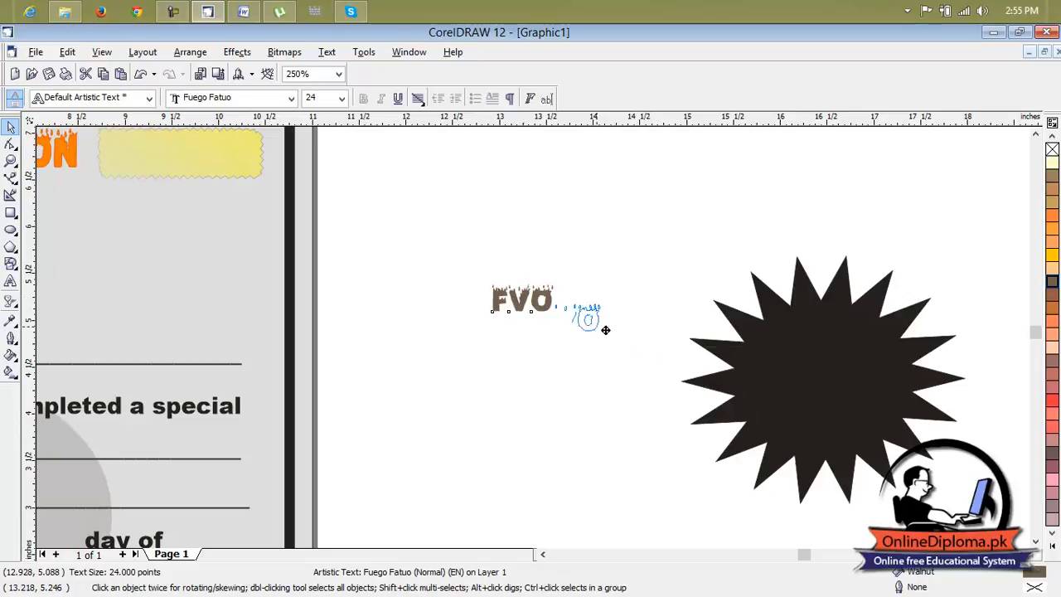
drag(806, 368, 812, 364)
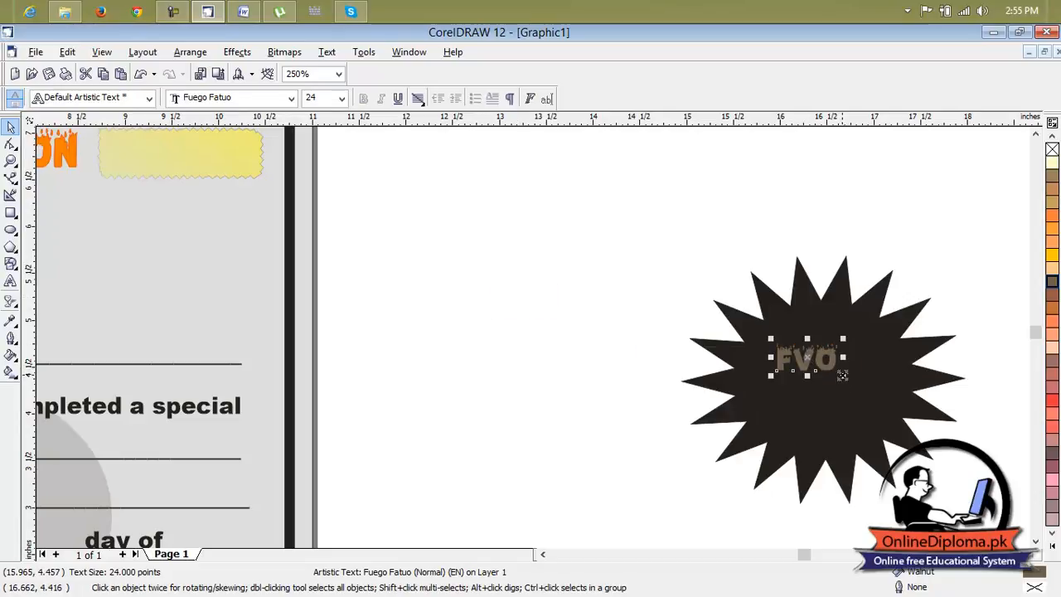
mouse_move(843, 377)
mouse_down()
mouse_move(858, 400)
mouse_move(801, 358)
mouse_move(829, 385)
mouse_up()
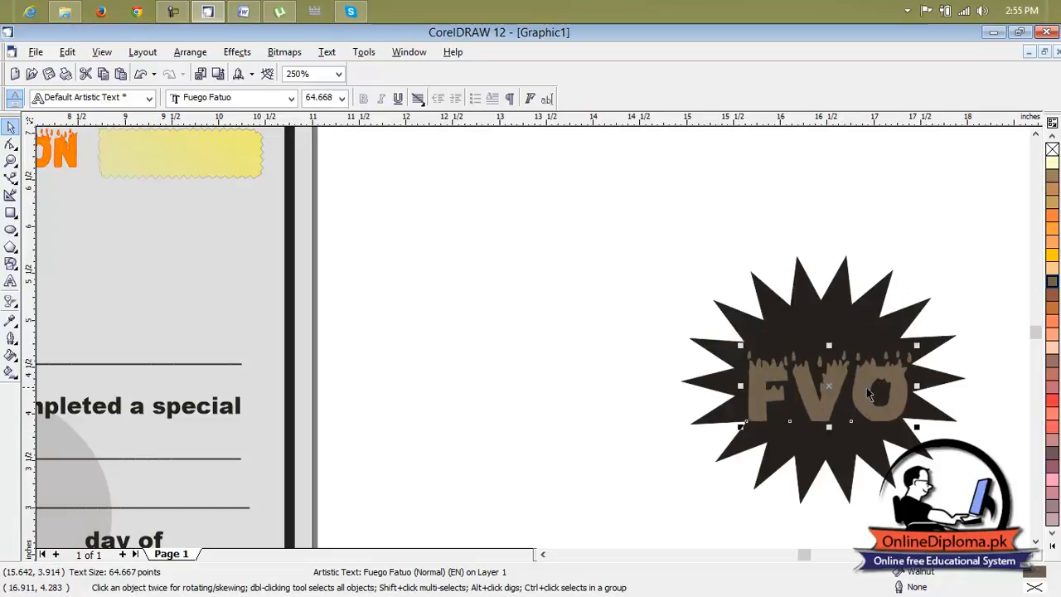
drag(921, 385, 898, 386)
drag(821, 388, 833, 374)
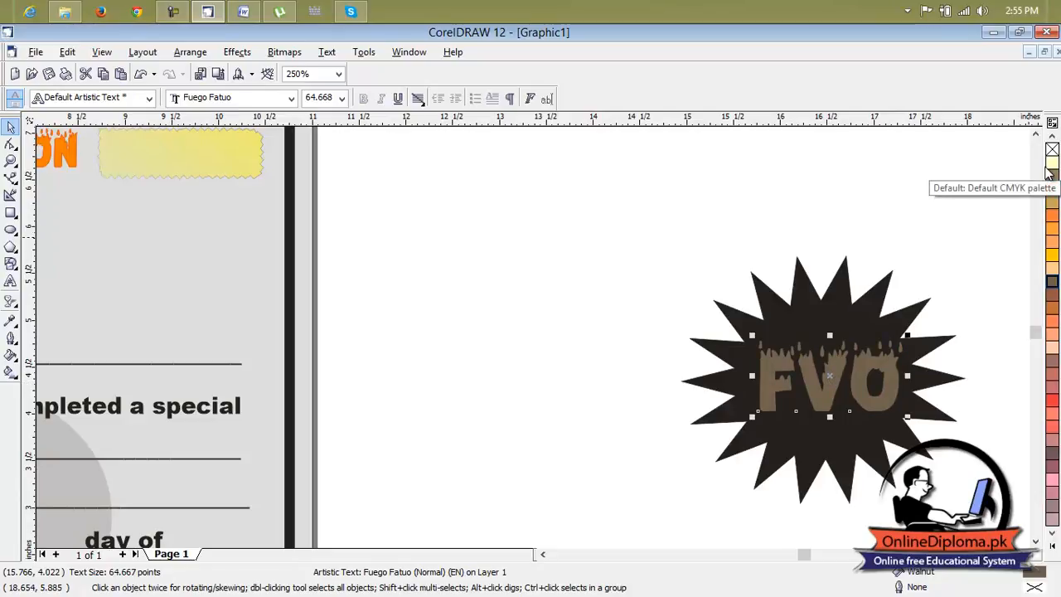
Try several fill colors on the FVO text, including Deep Rose and Light Violet.
click(1051, 179)
click(1051, 190)
click(1051, 202)
click(1055, 391)
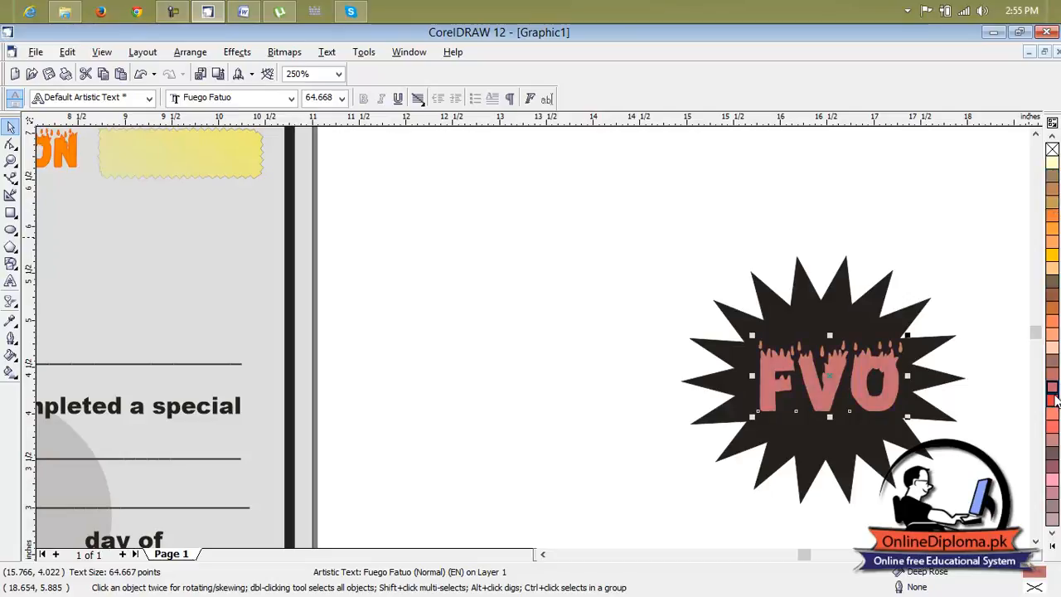
click(1055, 479)
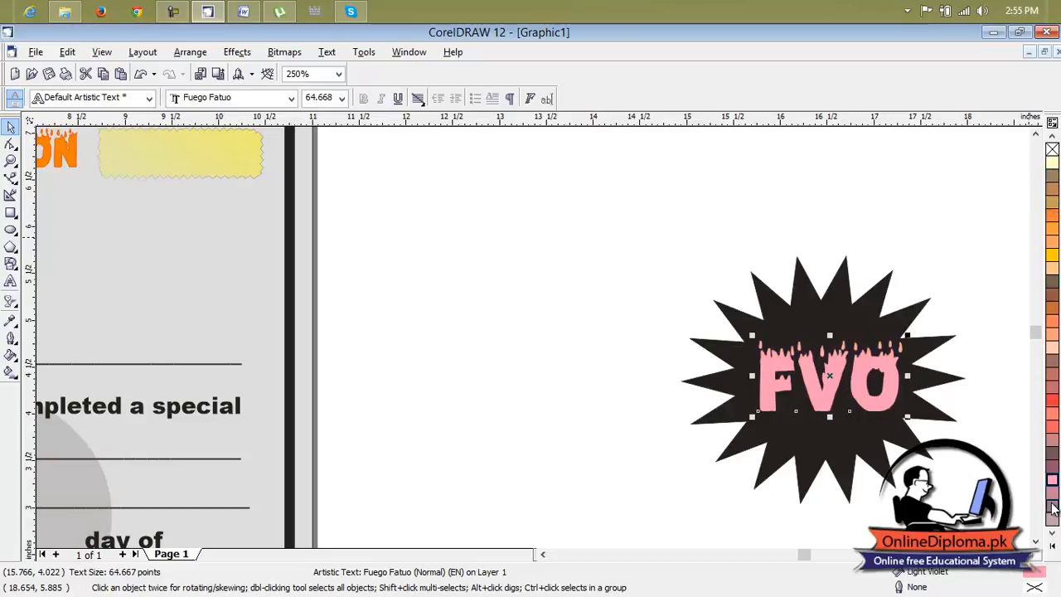
Recolor the FVO text from the expanded color palette, trying Powder Blue and settling on Ice Blue.
click(1055, 545)
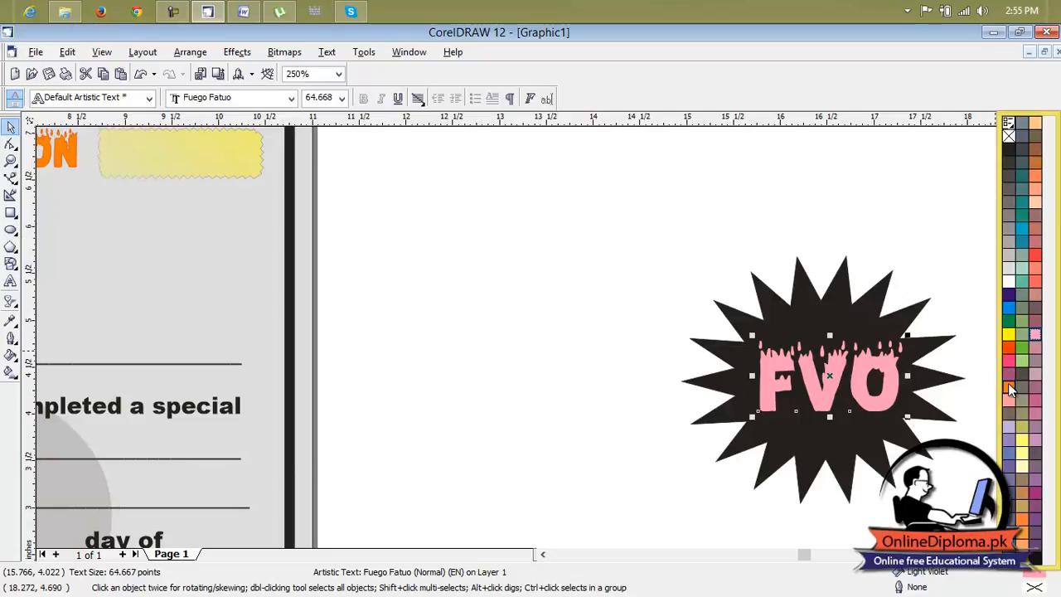
click(1010, 429)
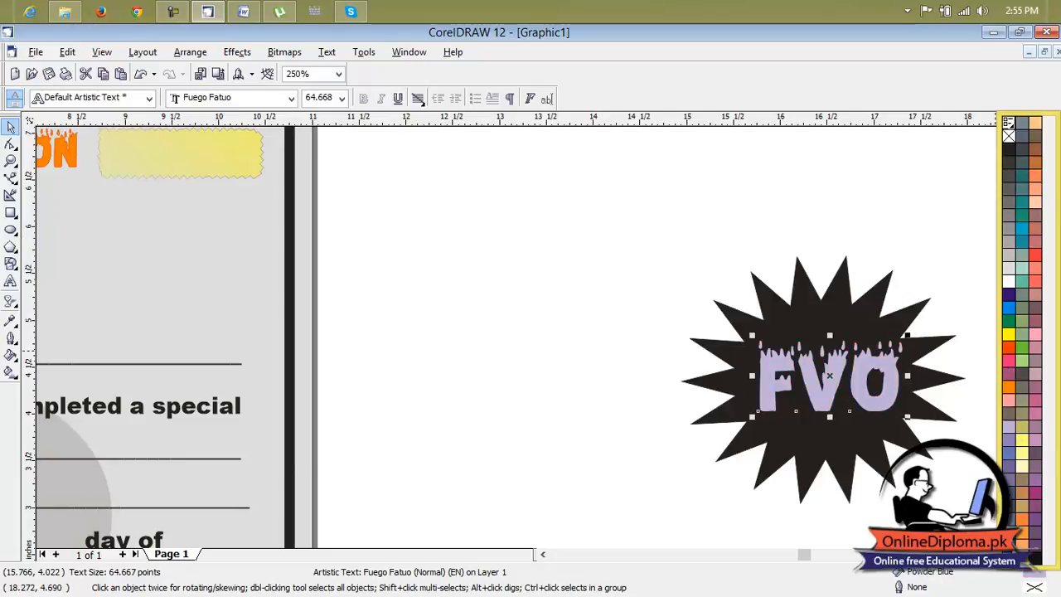
click(1009, 546)
click(934, 487)
Try moving the FVO text off the star and onto the certificate, and undo each move.
scroll(899, 445, down, 2)
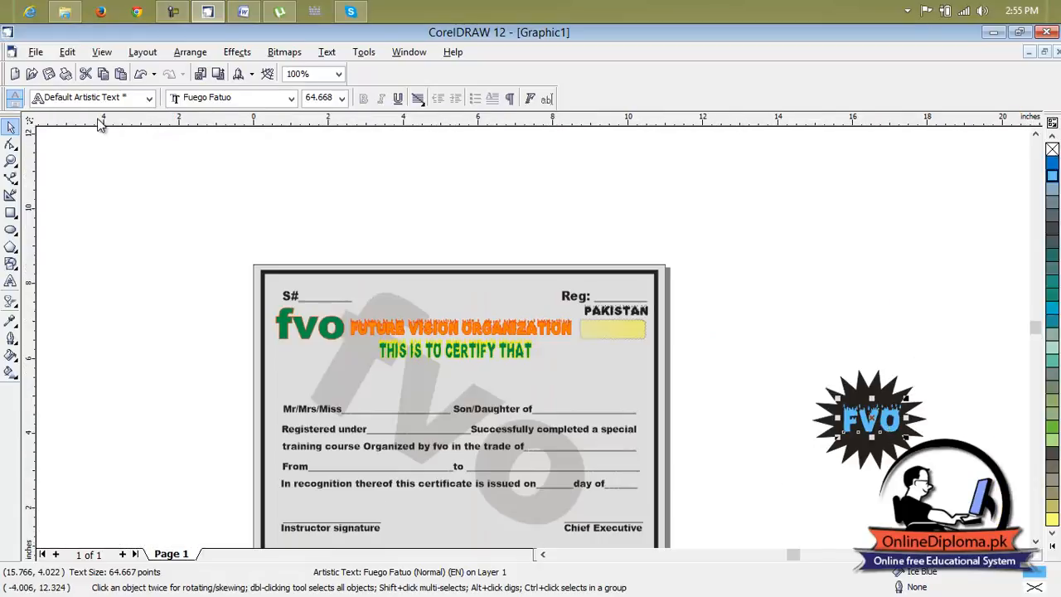
drag(962, 353, 819, 498)
click(931, 437)
click(874, 416)
drag(873, 417, 644, 517)
scroll(644, 517, down, 1)
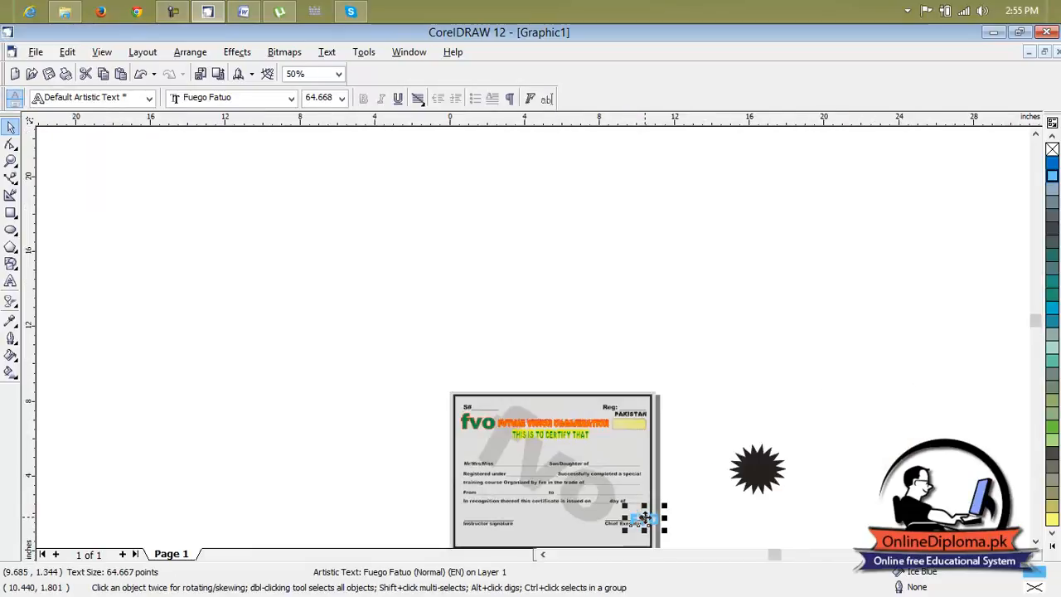
key(ctrl+z)
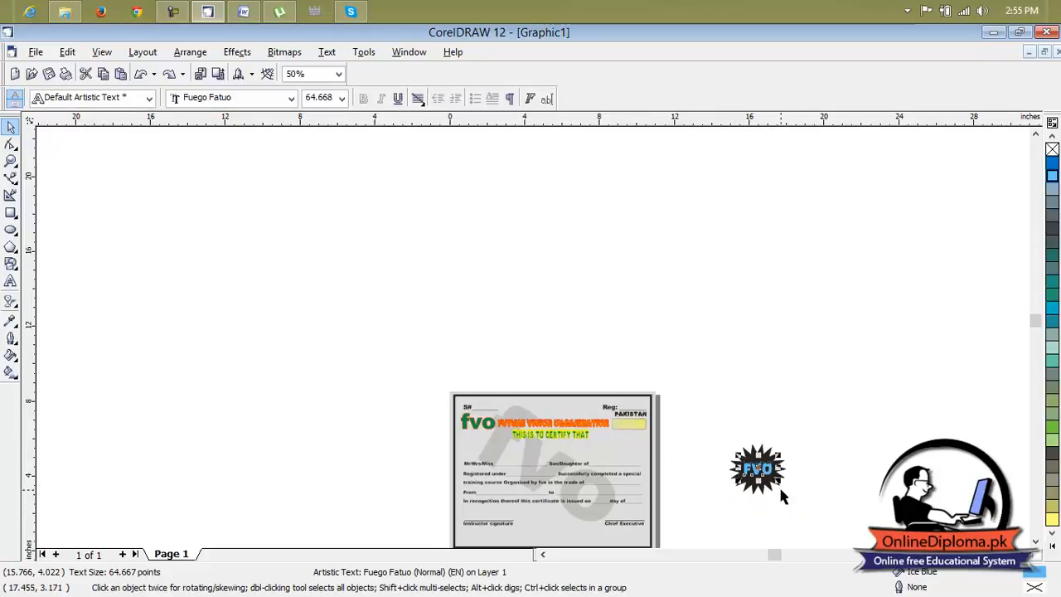
drag(758, 469, 763, 491)
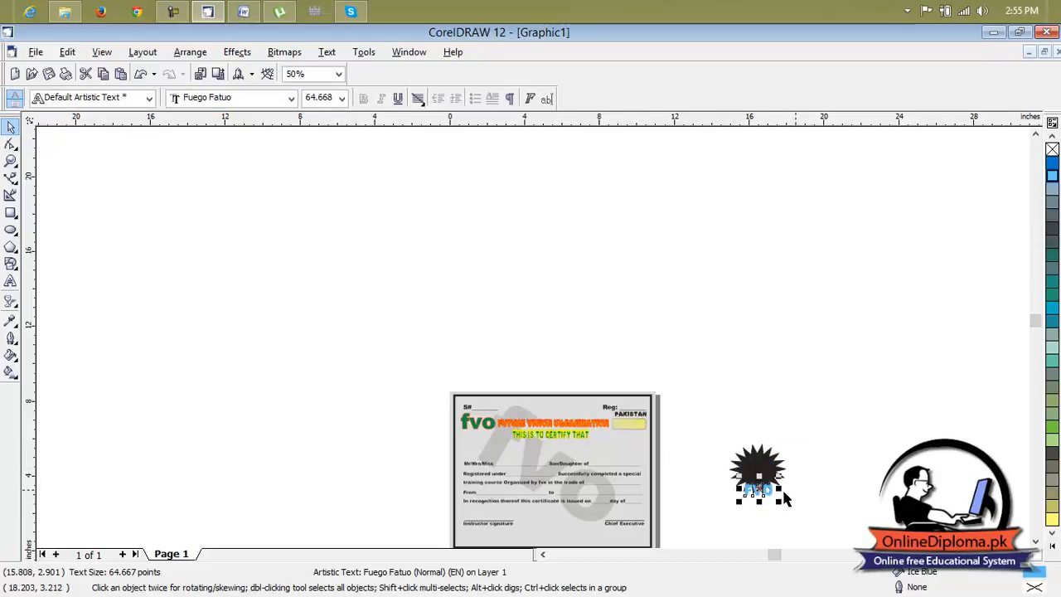
key(ctrl+z)
Group the black star with its FVO text and move the group between the two signature lines on the certificate.
drag(824, 423, 733, 521)
key(ctrl+g)
drag(771, 490, 553, 521)
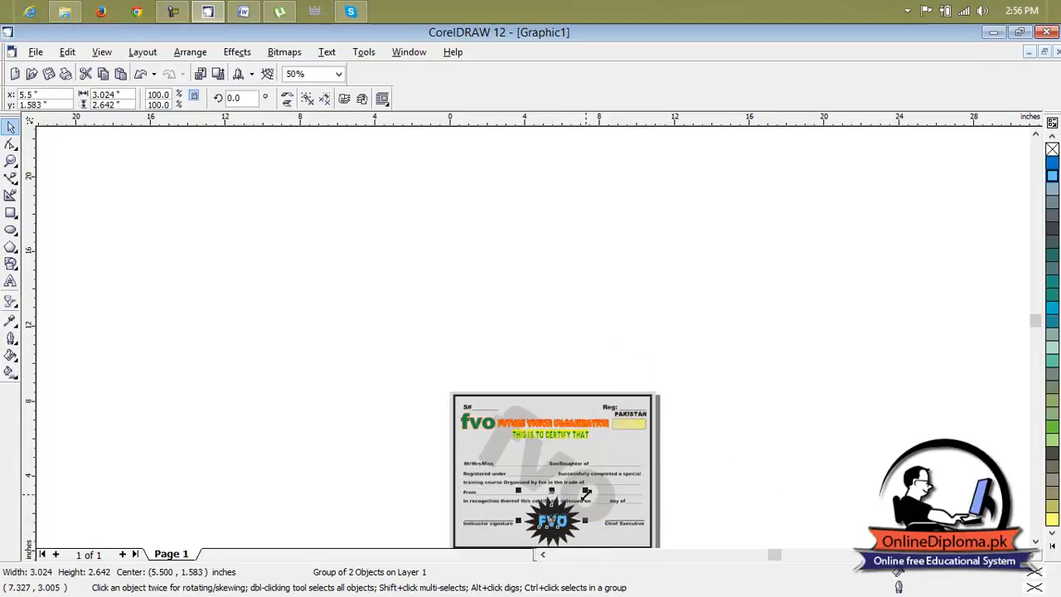
Reduce the height of the FVO star badge so it fits between the signatures above the bottom border.
drag(586, 491, 553, 503)
click(652, 511)
click(566, 522)
click(882, 536)
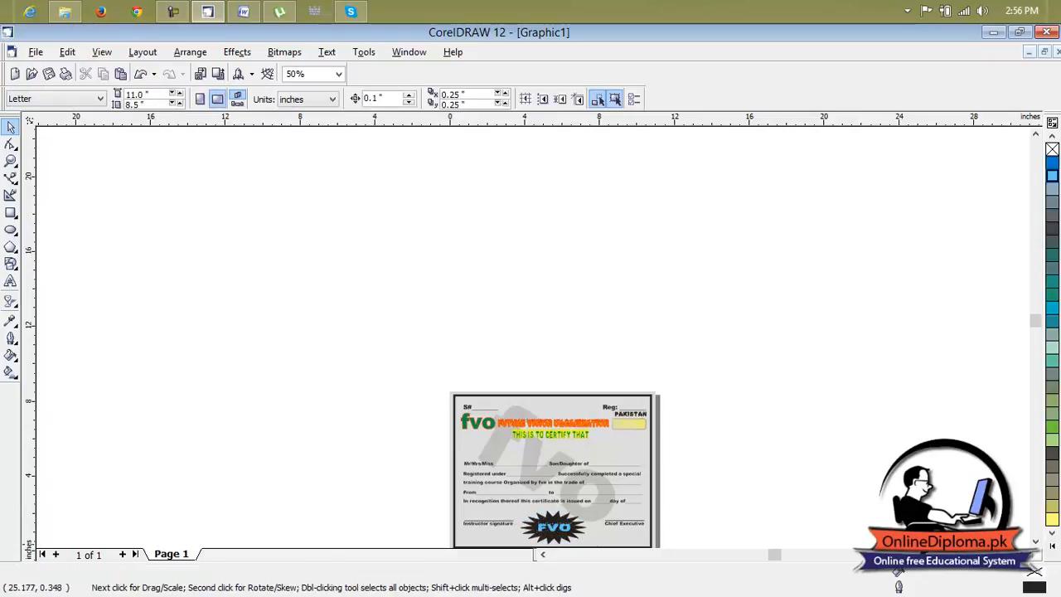
Move the PAKISTAN text down onto the yellow box at the end of the FUTURE VISION ORGANIZATION heading.
drag(1035, 541, 1036, 541)
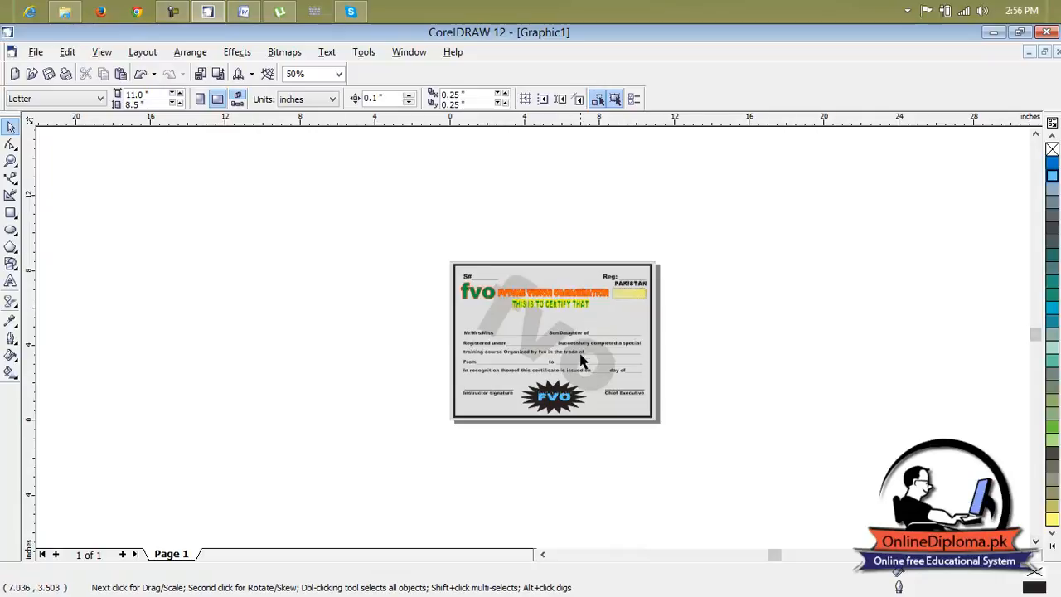
scroll(581, 358, up, 1)
scroll(581, 357, up, 2)
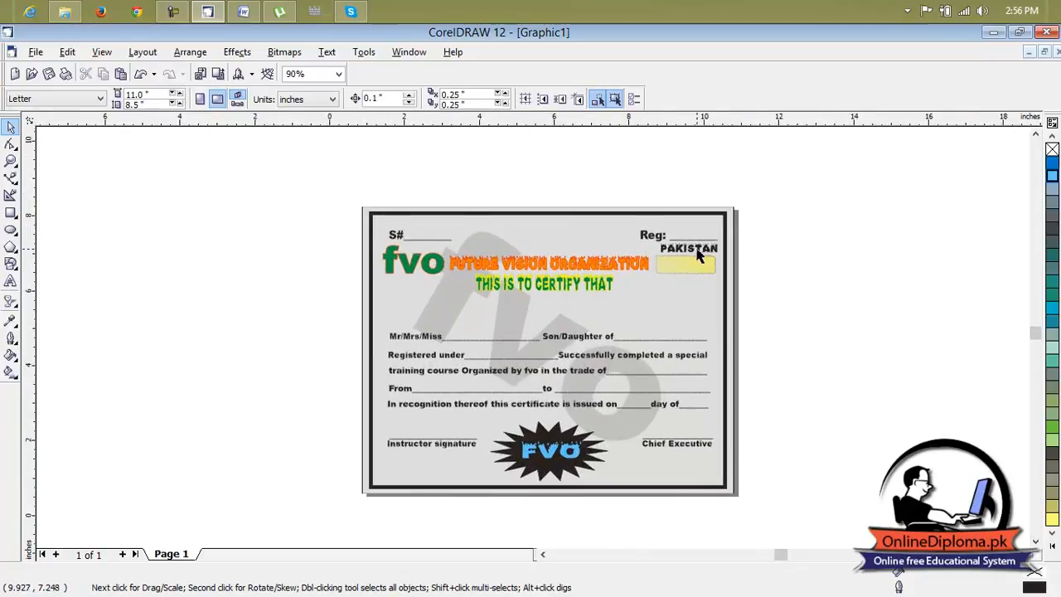
scroll(699, 255, up, 2)
click(693, 257)
click(693, 242)
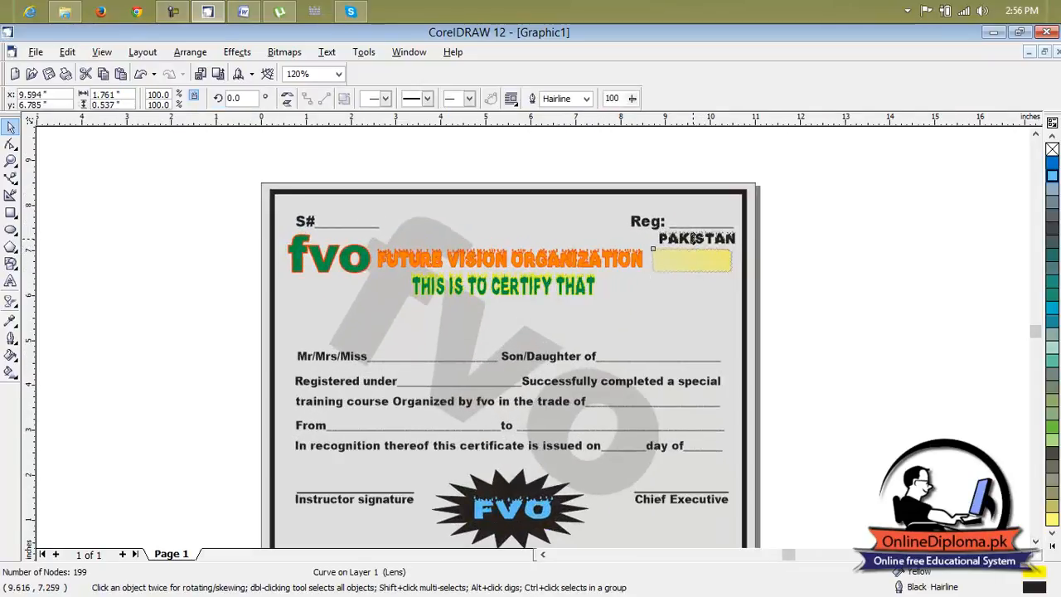
click(704, 242)
drag(699, 242, 692, 258)
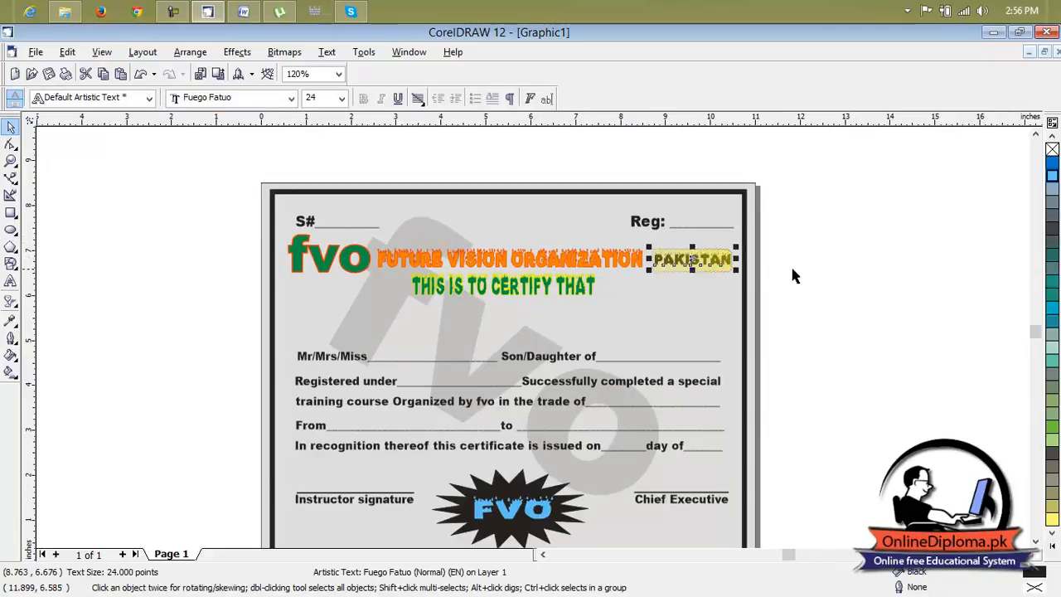
click(819, 274)
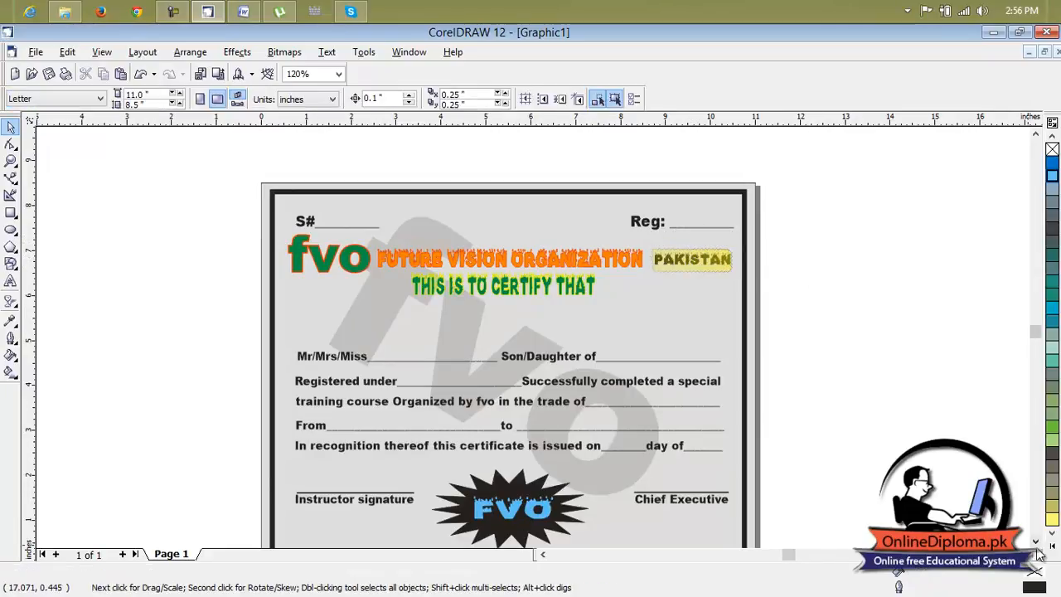
Try filling the Mr/Mrs/Miss blank with the sample text "lkjdsifjl", deleting surplus underscores after it.
scroll(1015, 534, down, 2)
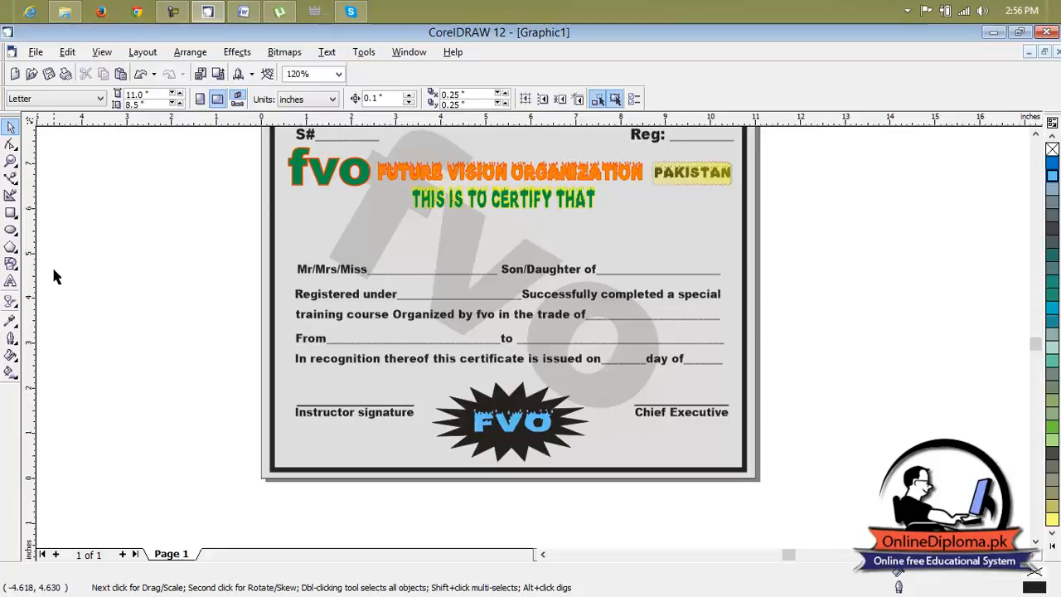
click(11, 280)
click(410, 268)
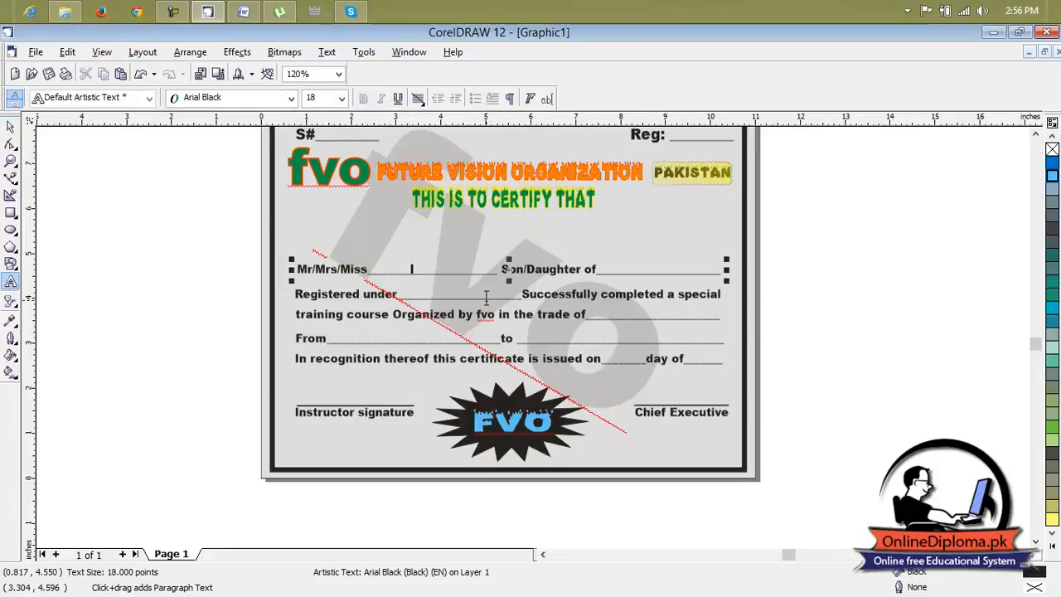
text(lkjdsifjl)
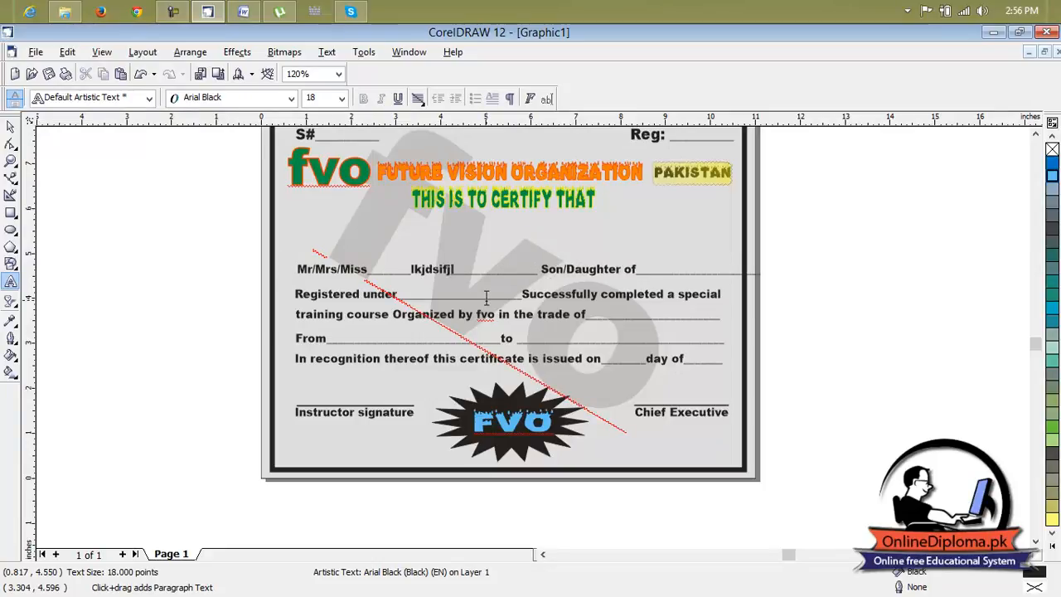
key(Delete)
key(Delete)
key(Delete)
key(Delete)
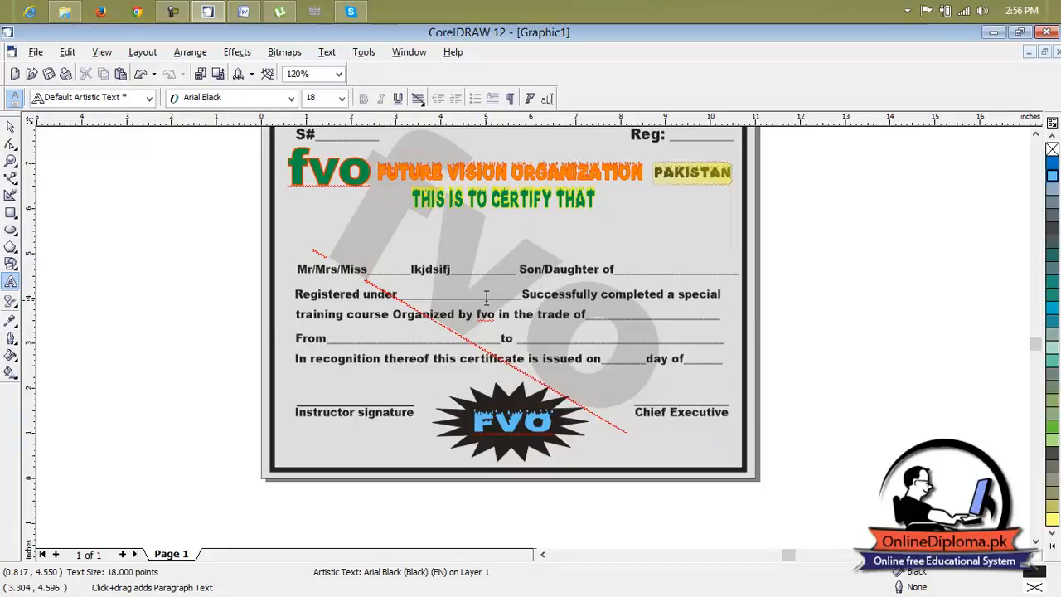
Erase the sample text from the Mr/Mrs/Miss blank and refill the fill-in line with underscores.
key(BackSpace)
key(BackSpace)
key(BackSpace)
key(BackSpace)
key(BackSpace)
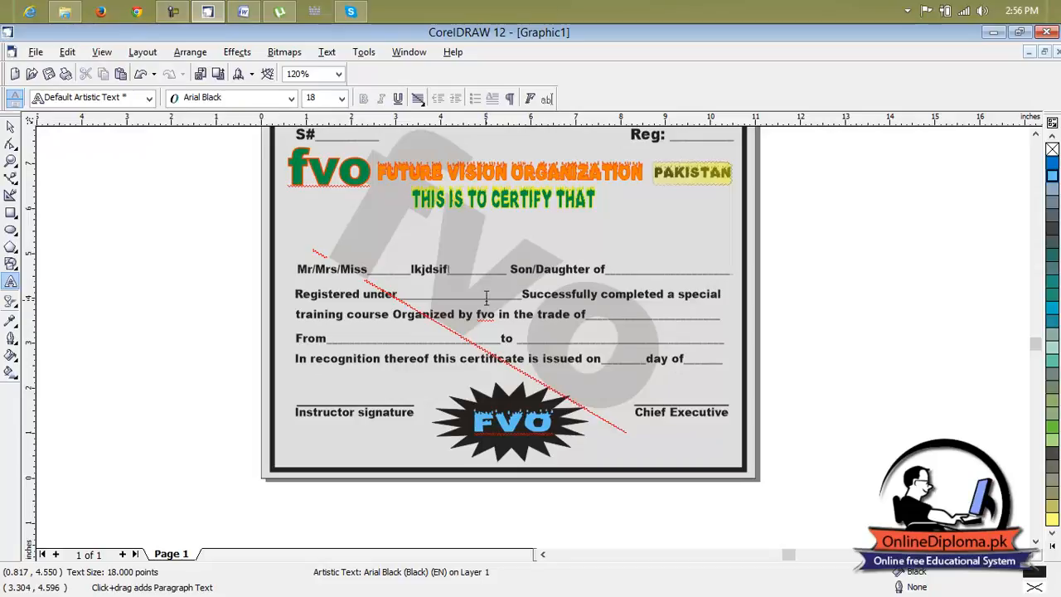
key(BackSpace)
key(BackSpace)
key(BackSpace)
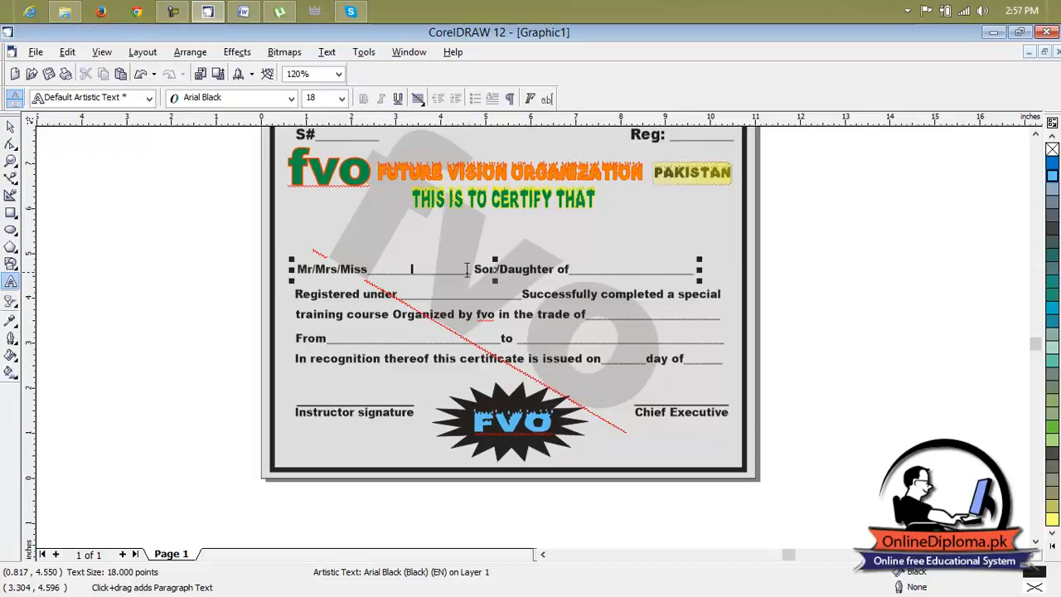
text(____)
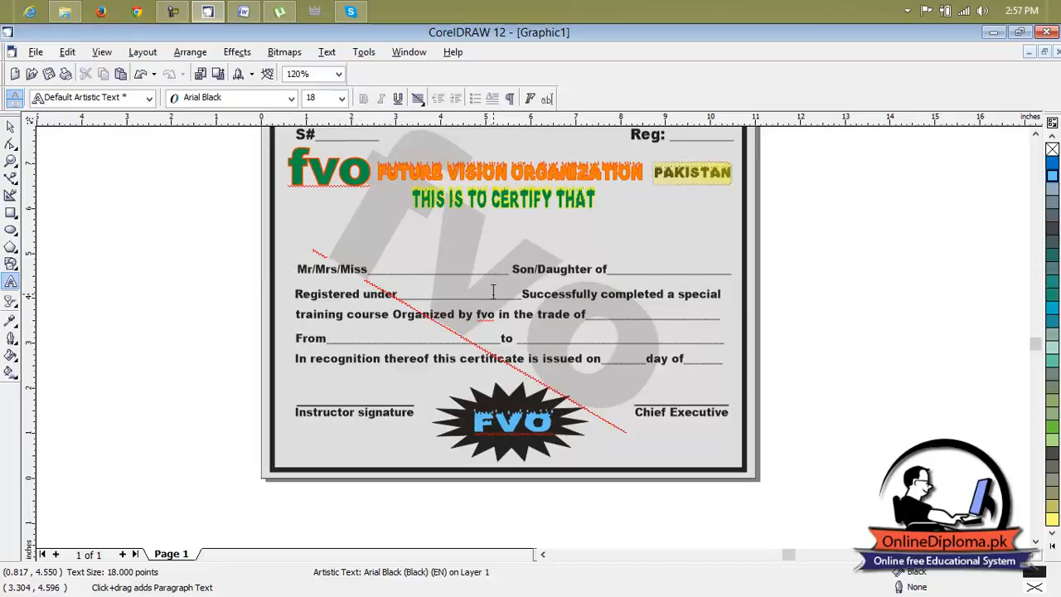
key(Escape)
click(818, 270)
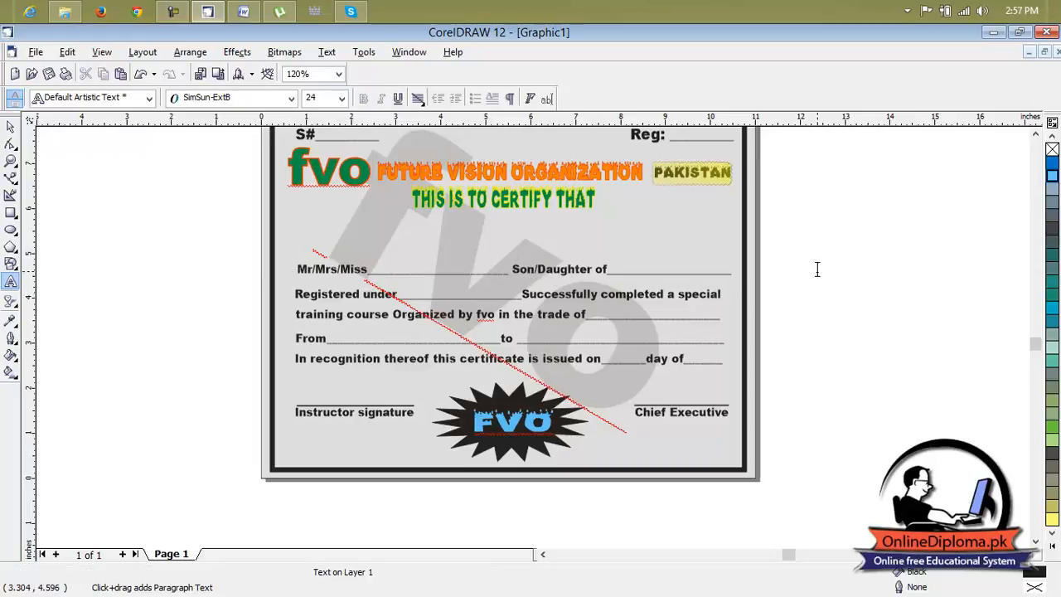
scroll(776, 290, down, 1)
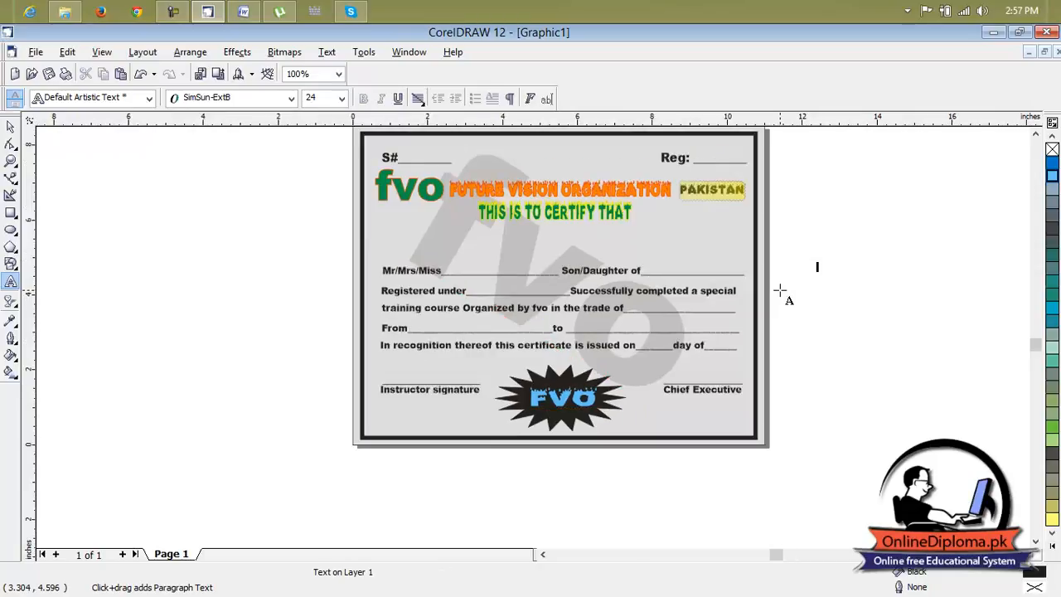
click(1036, 133)
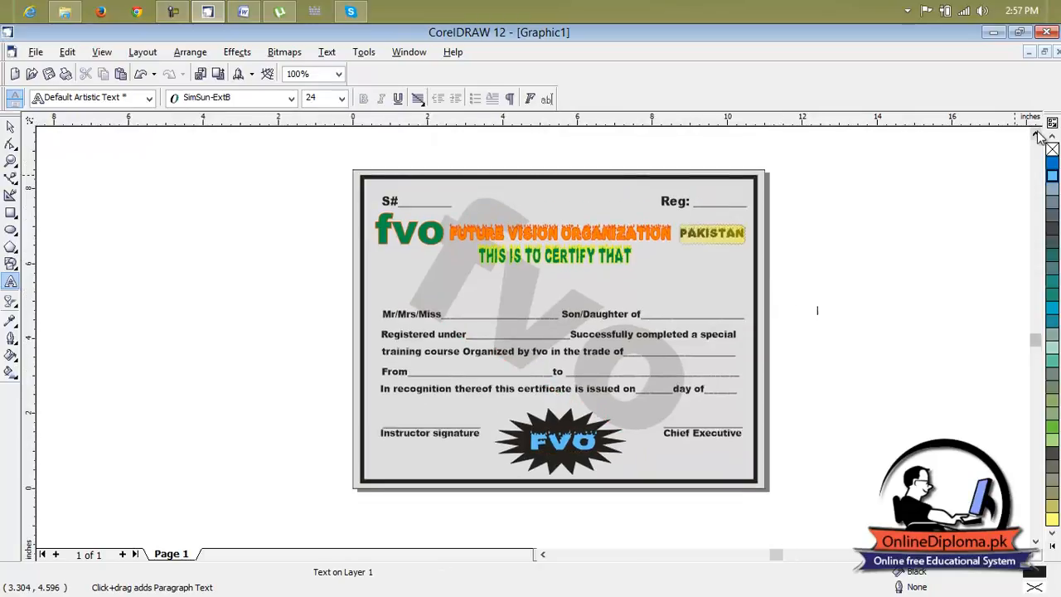